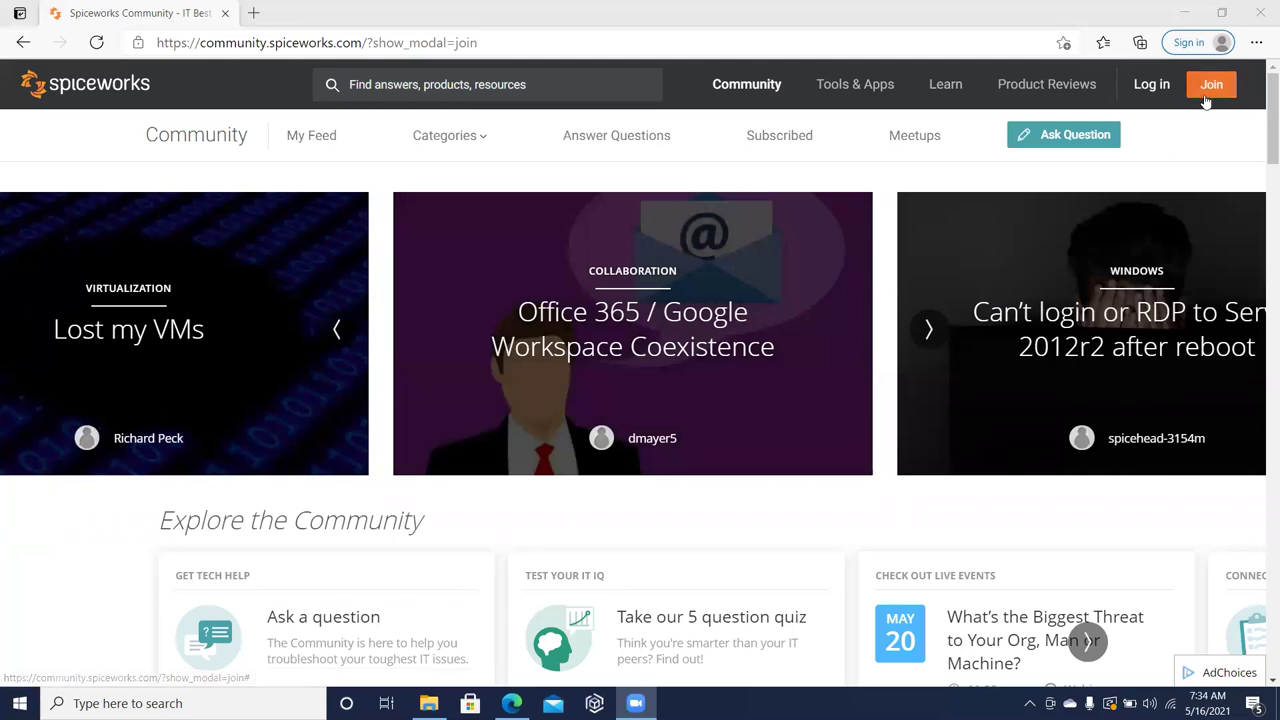
- Join the Spiceworks Community with a Google account, accepting the terms and keeping the preselected groups, monthly digest and Boston SpiceCorps
left_click(1205, 88)
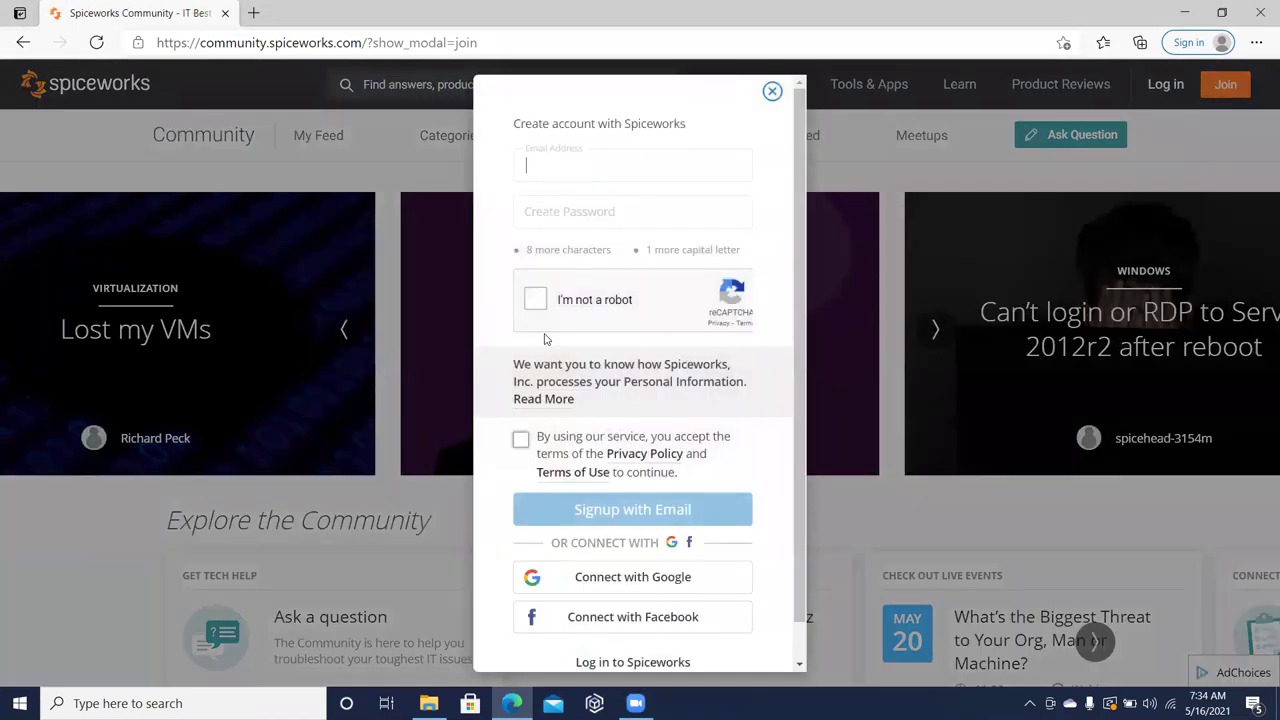
left_click(678, 588)
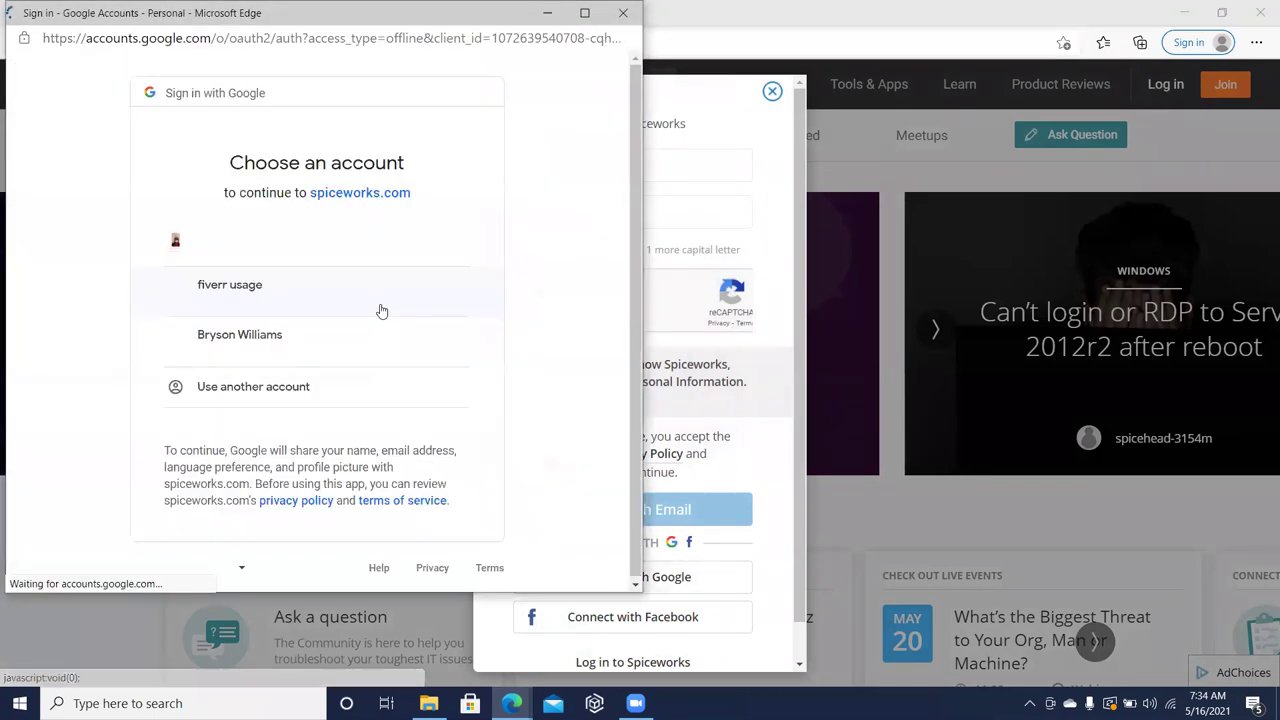
left_click(278, 246)
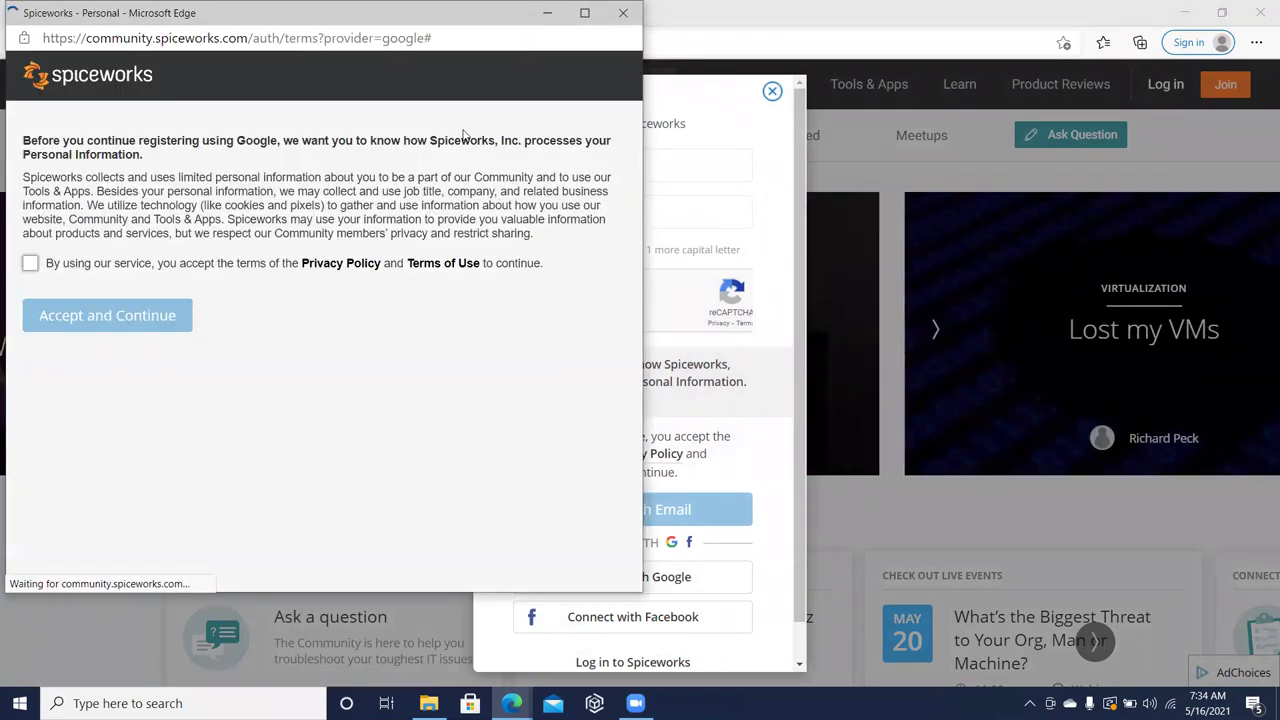
left_click(28, 266)
left_click(85, 318)
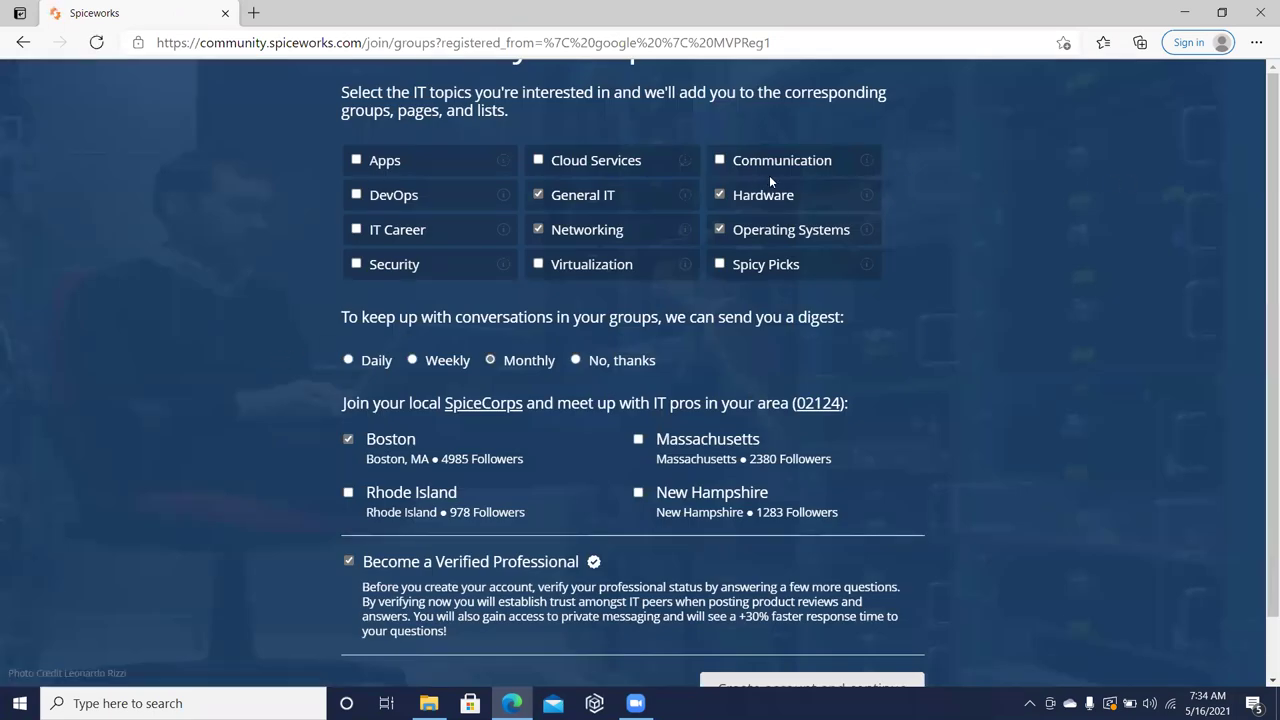
scroll(1260, 148, "down", 1)
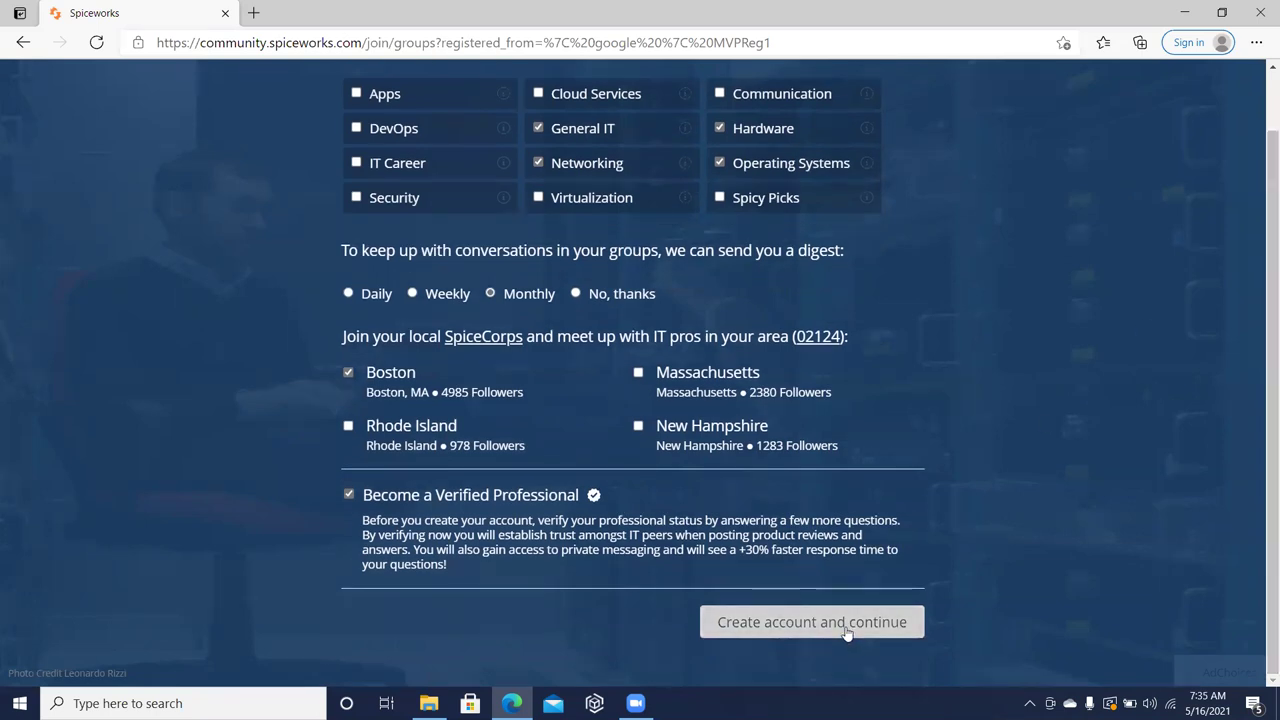
left_click(806, 635)
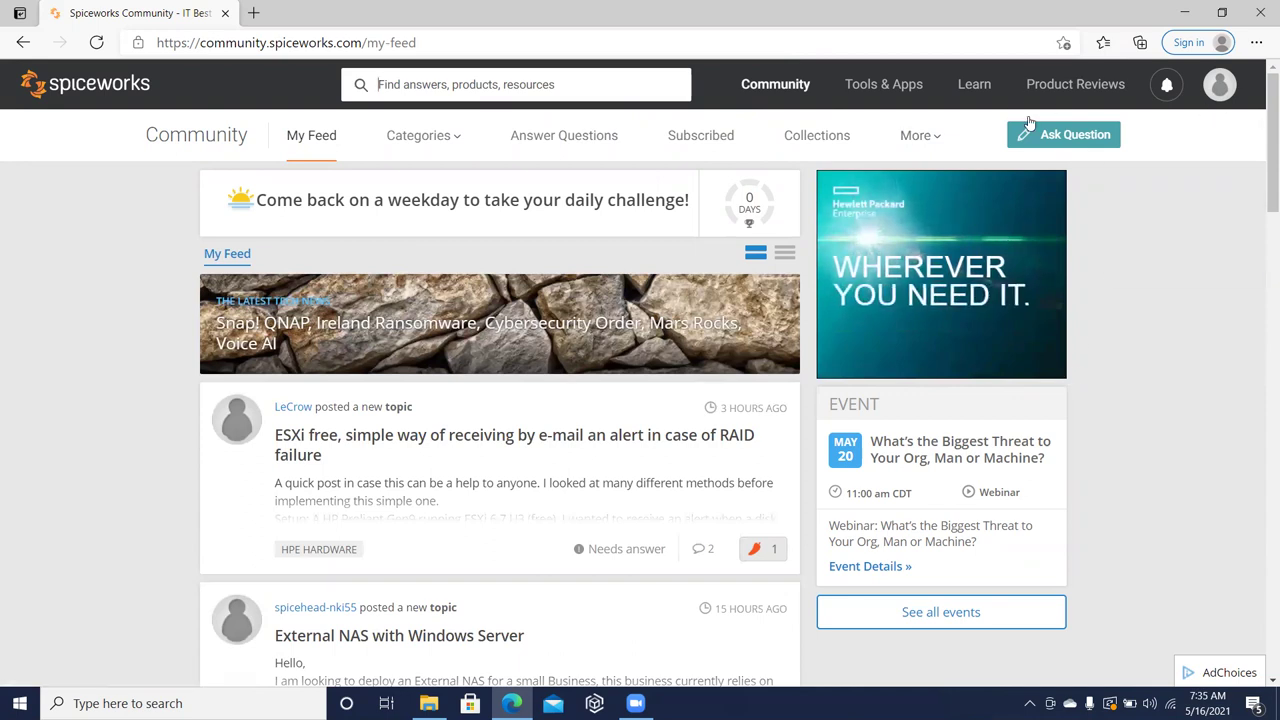
- Open the Help Desk product page from Tools & Apps and launch the Cloud Help Desk version
mouse_move(866, 88)
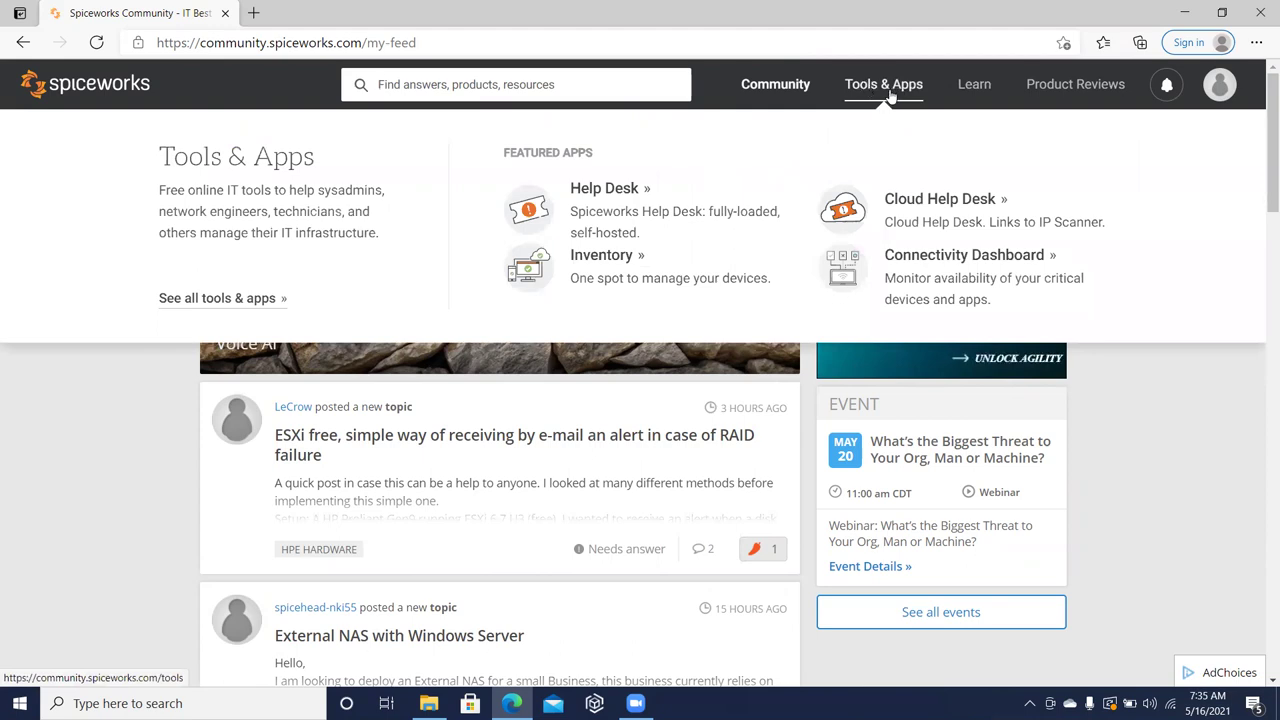
left_click(632, 193)
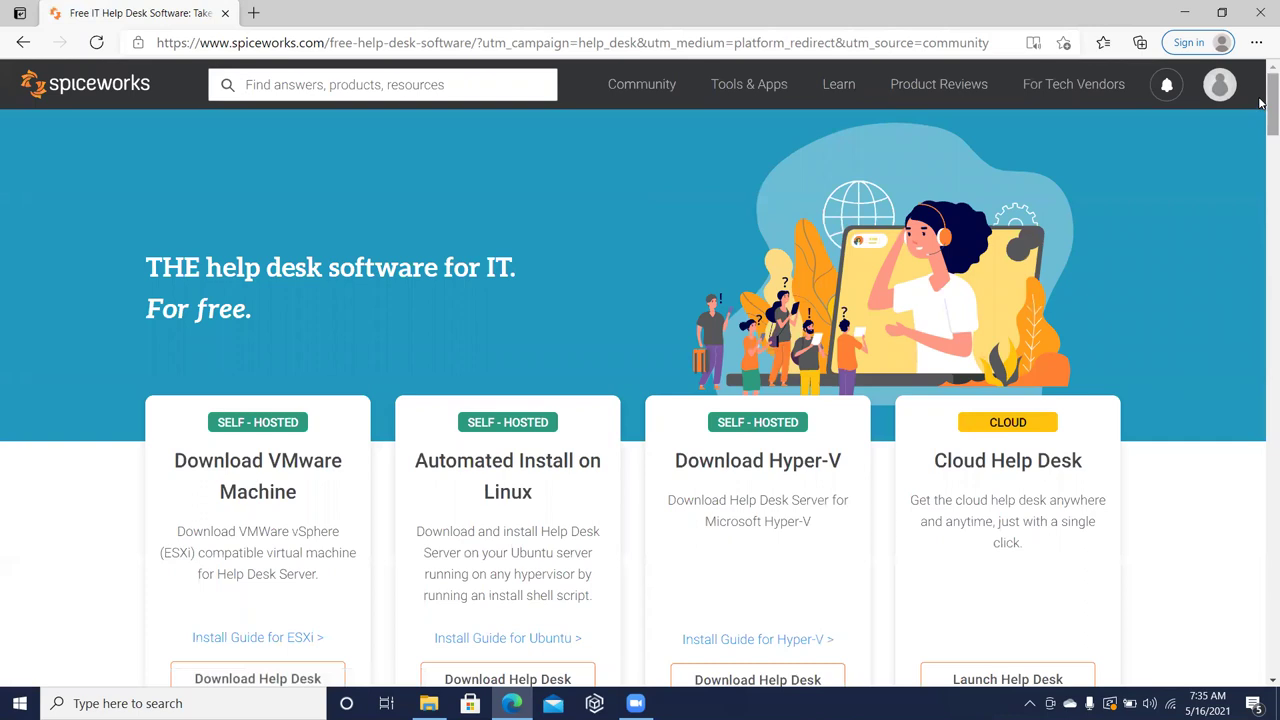
left_click_drag(1262, 104, 1262, 128)
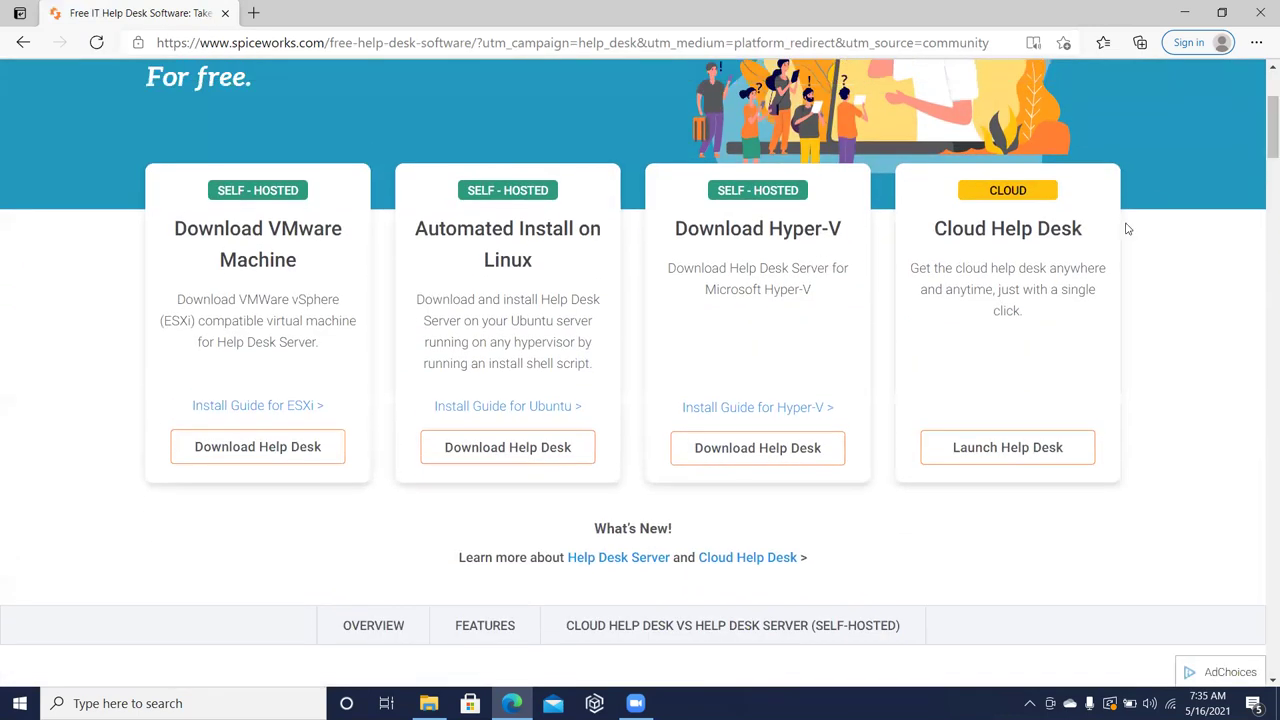
left_click(1041, 450)
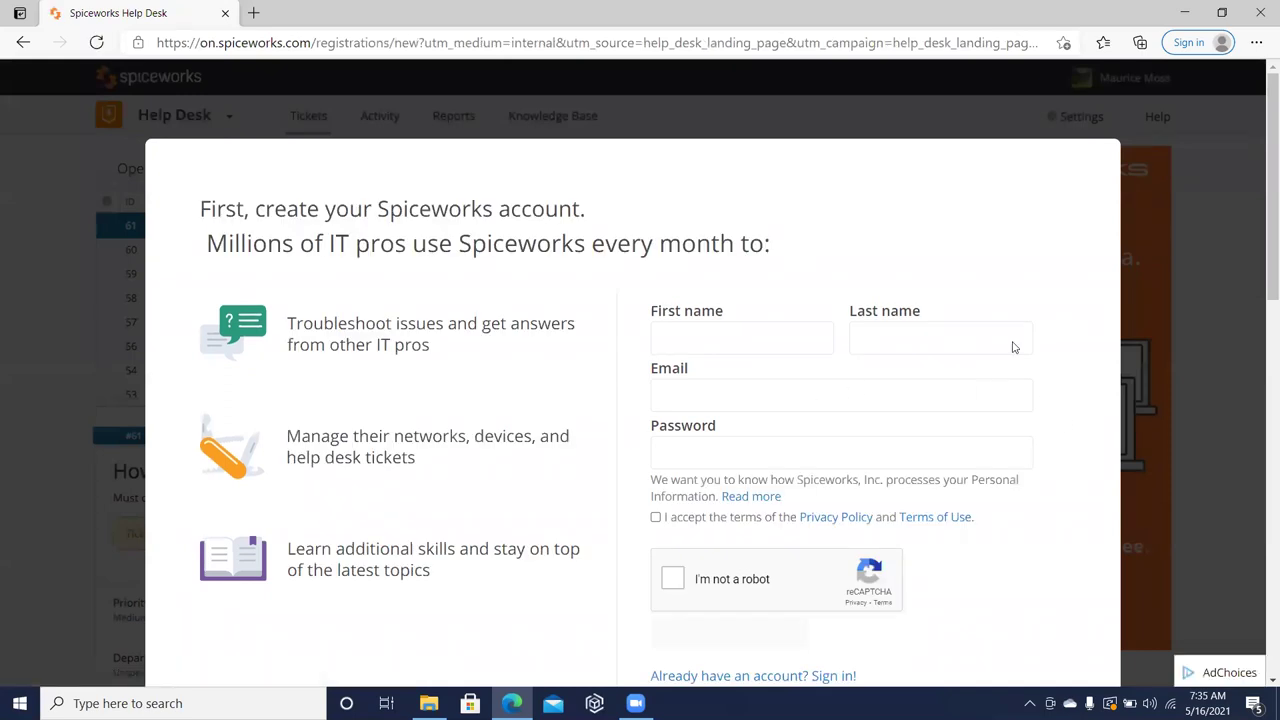
- Fill in the registration form's first name, last name and email from the first saved autofill profile
scroll(1260, 205, "down", 1)
scroll(1260, 205, "down", 2)
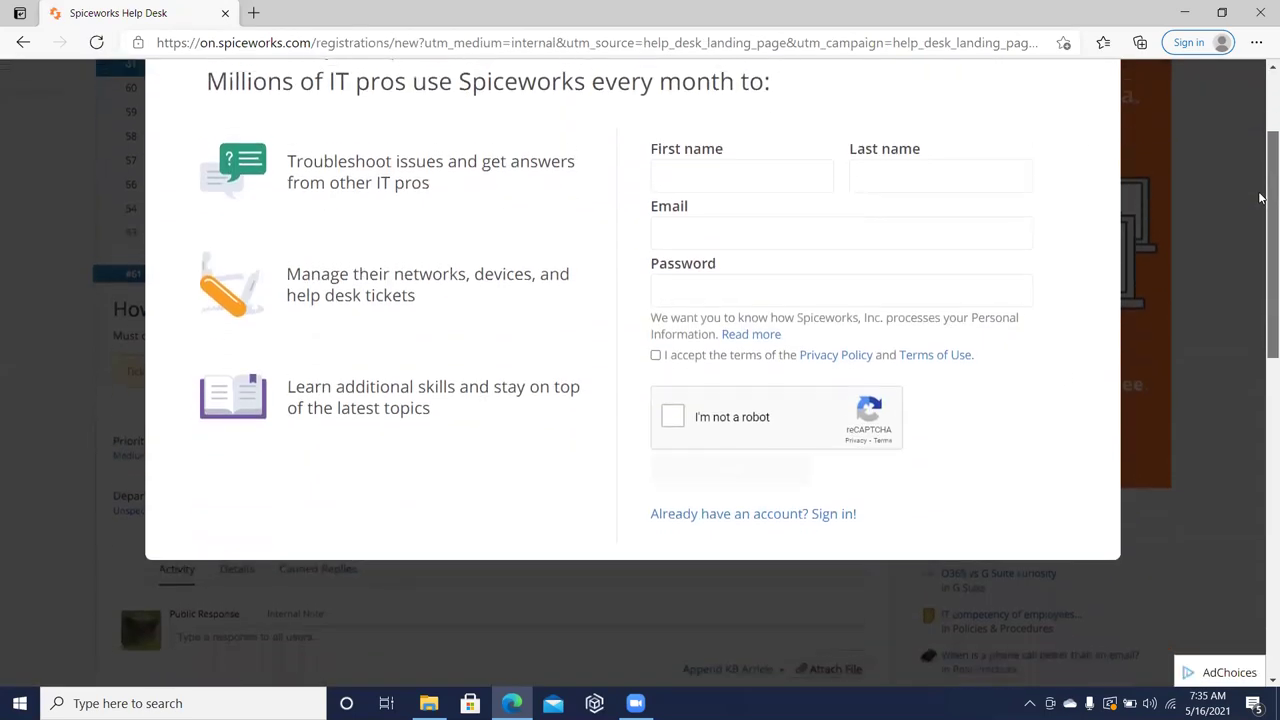
scroll(1100, 210, "up", 1)
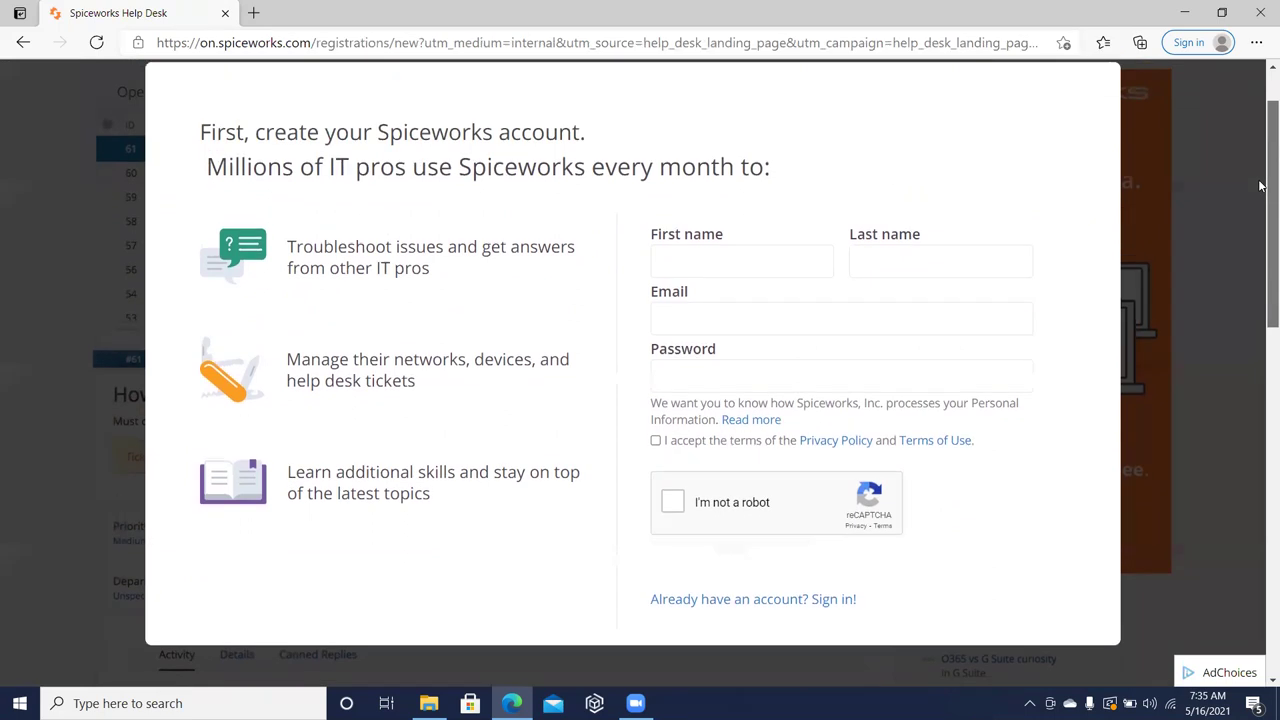
left_click(793, 266)
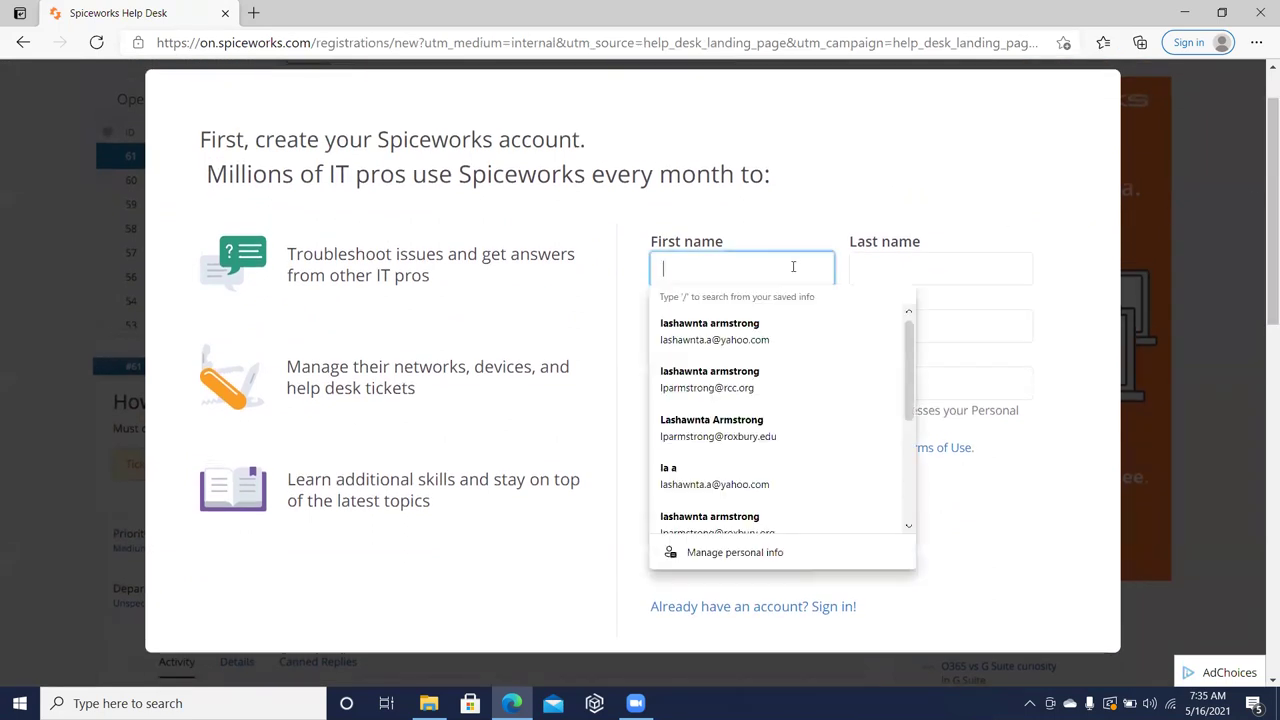
left_click(760, 322)
- Enter the account password, accept the privacy policy and terms of use, complete the robot check and submit the registration form
left_click(773, 379)
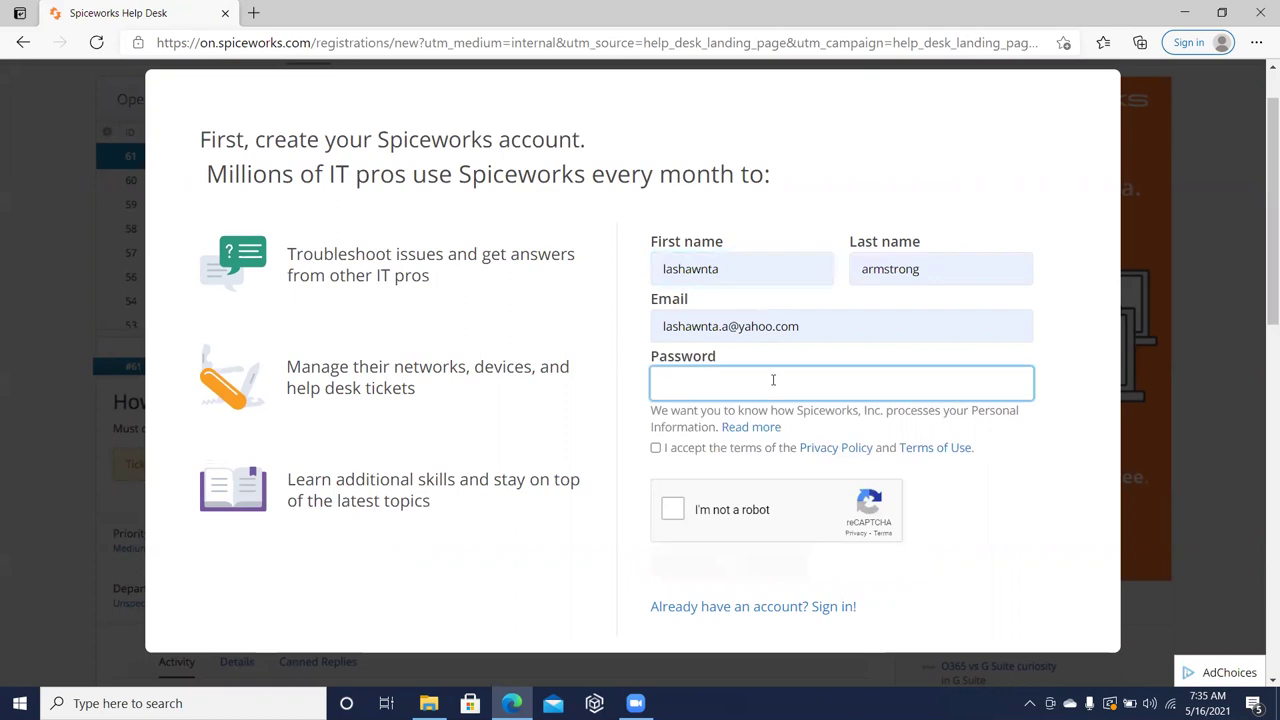
type("*")
key("BackSpace")
key("BackSpace")
type("**")
left_click(657, 448)
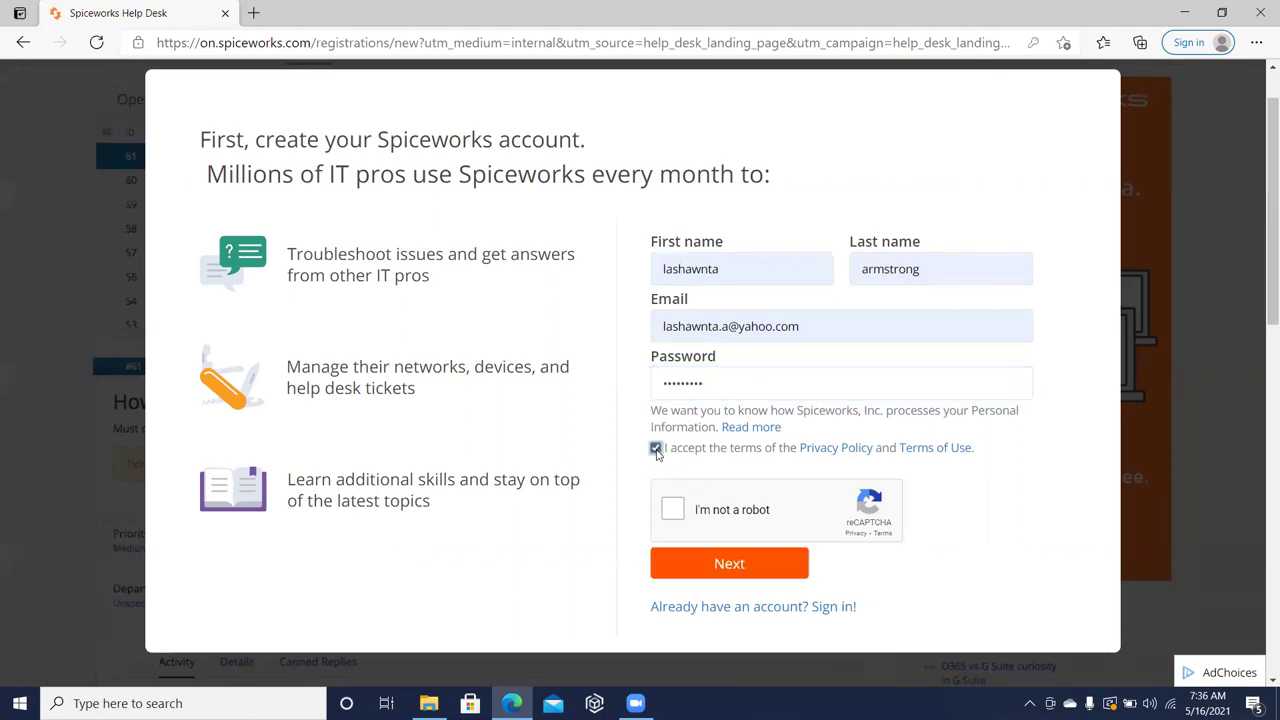
left_click(672, 511)
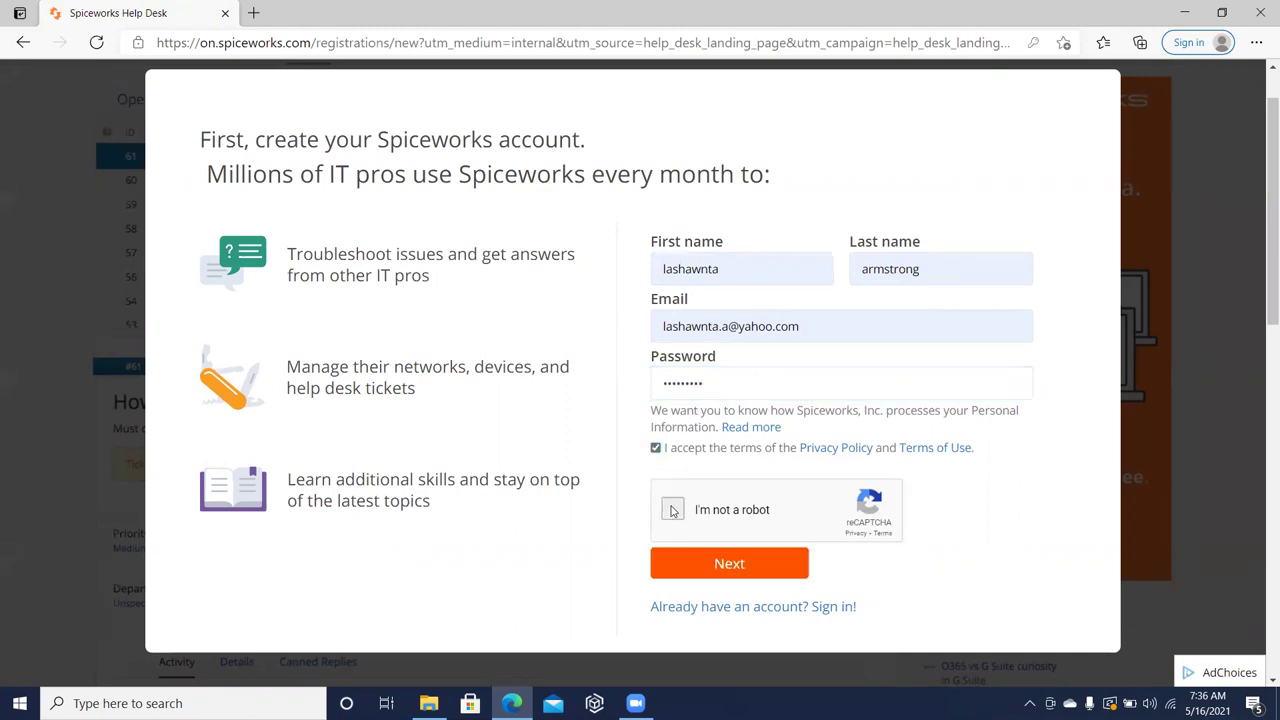
left_click(698, 574)
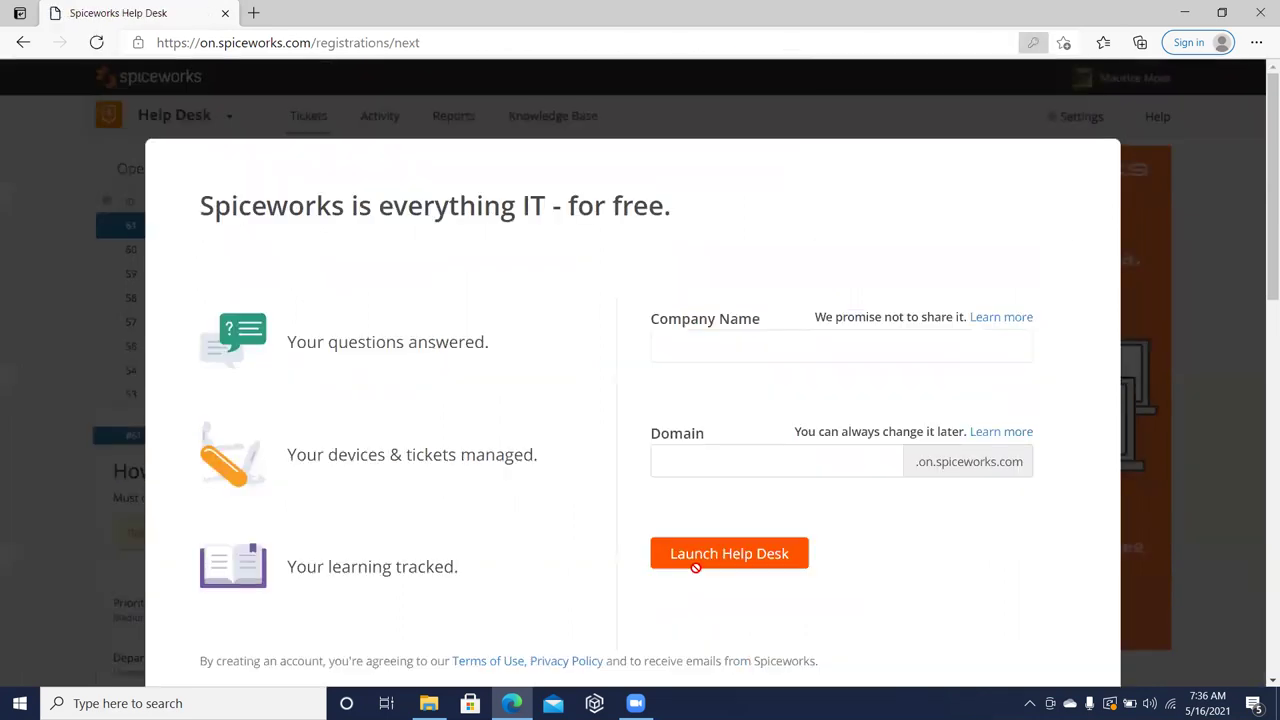
- Set the company name to spirituallywealthyfam01 and try to launch the help desk with an empty domain
left_click(909, 211)
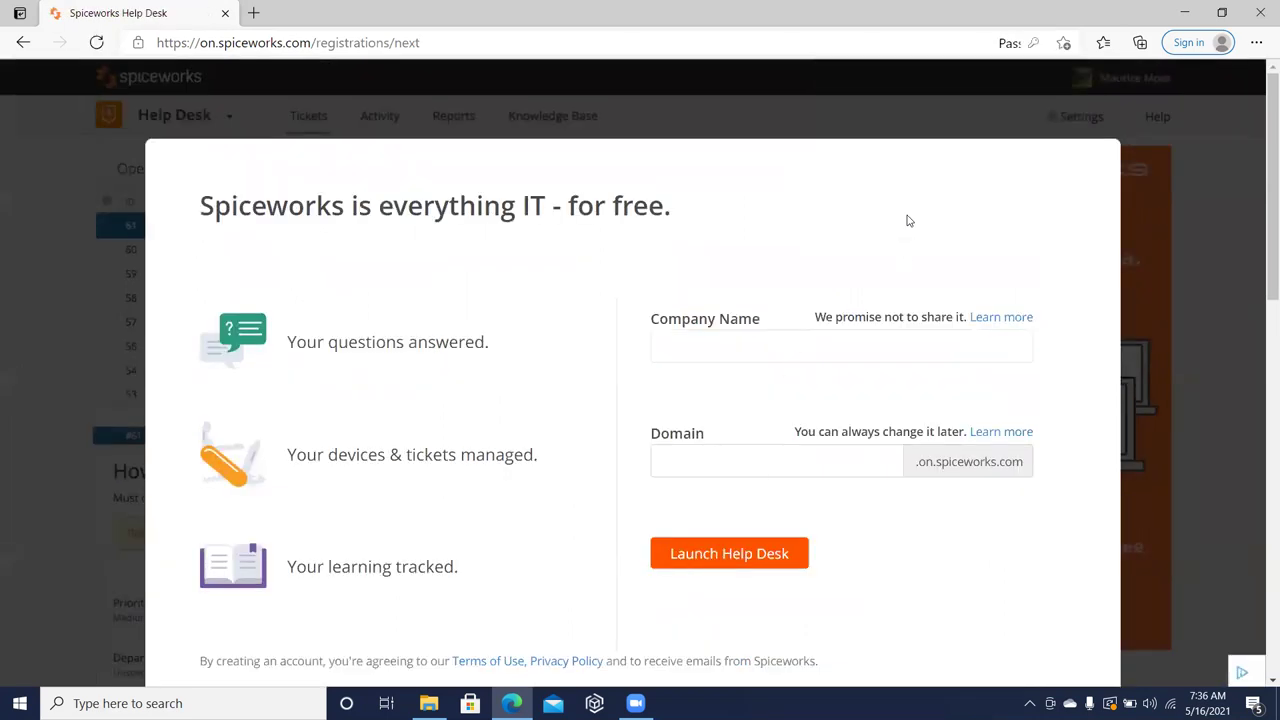
left_click(760, 350)
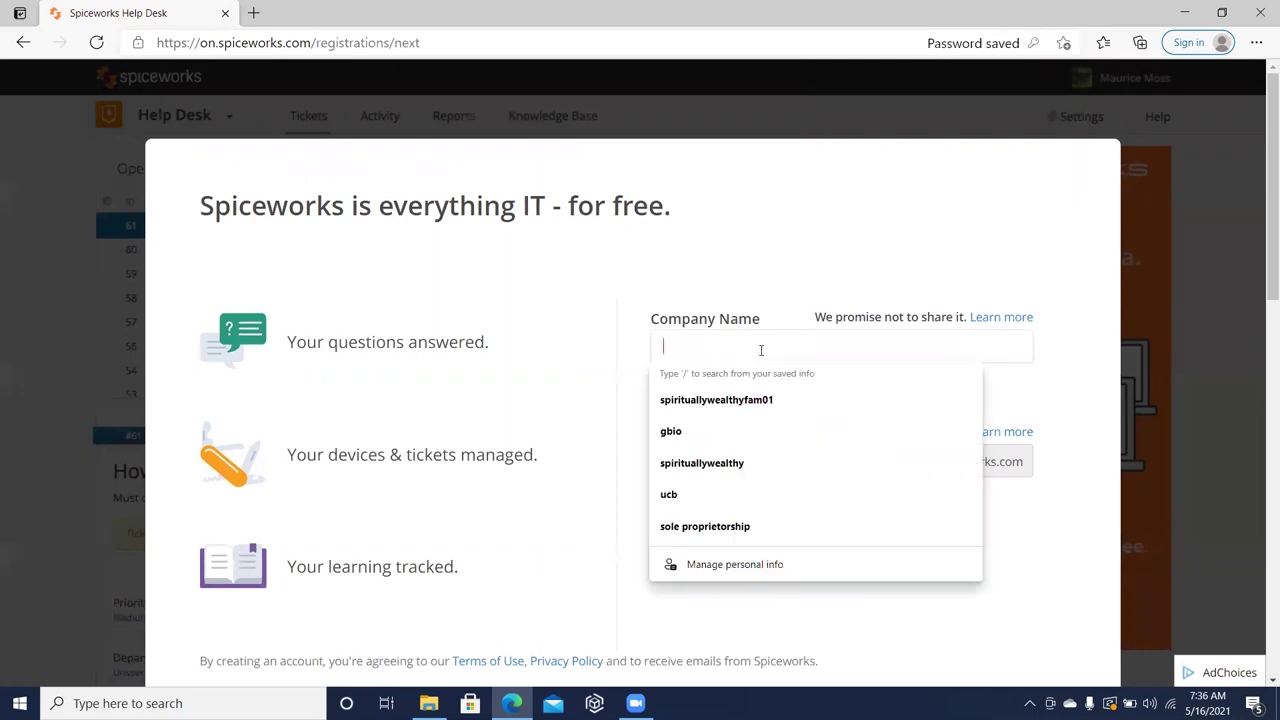
left_click(740, 406)
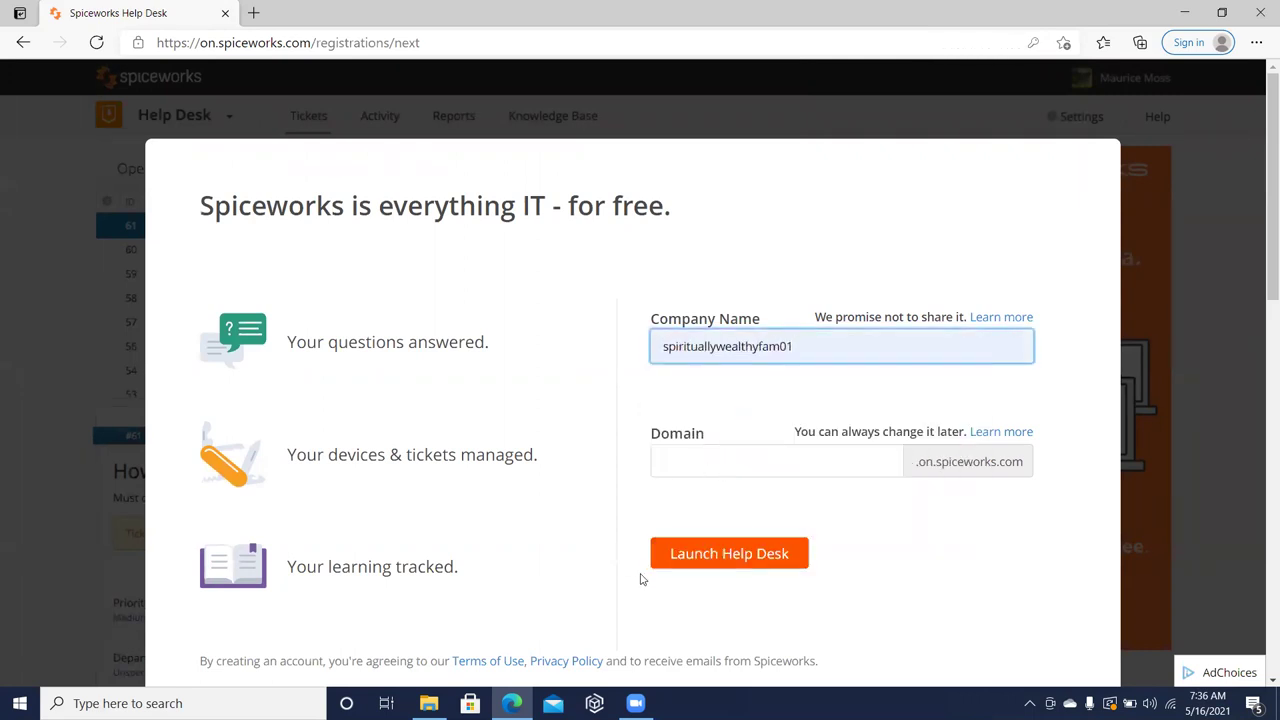
left_click(743, 563)
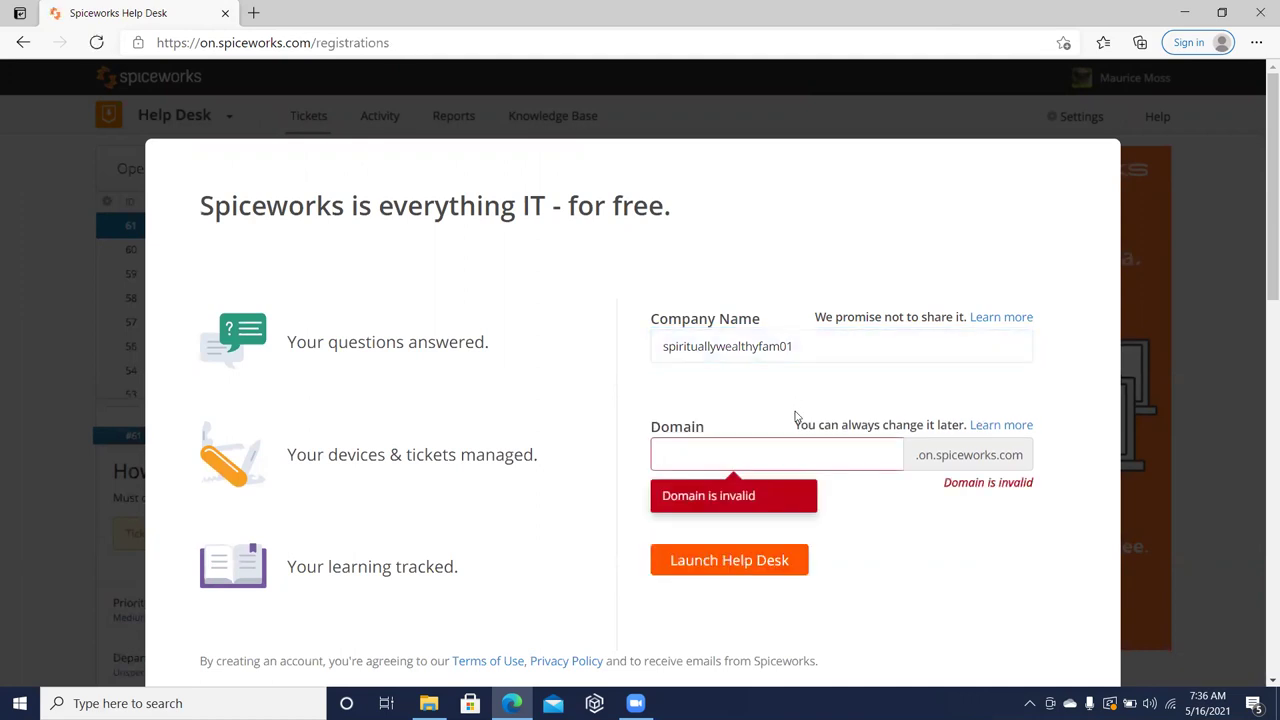
- Try to launch the help desk with the domain none.com and read the explanation of the custom domain
left_click(802, 458)
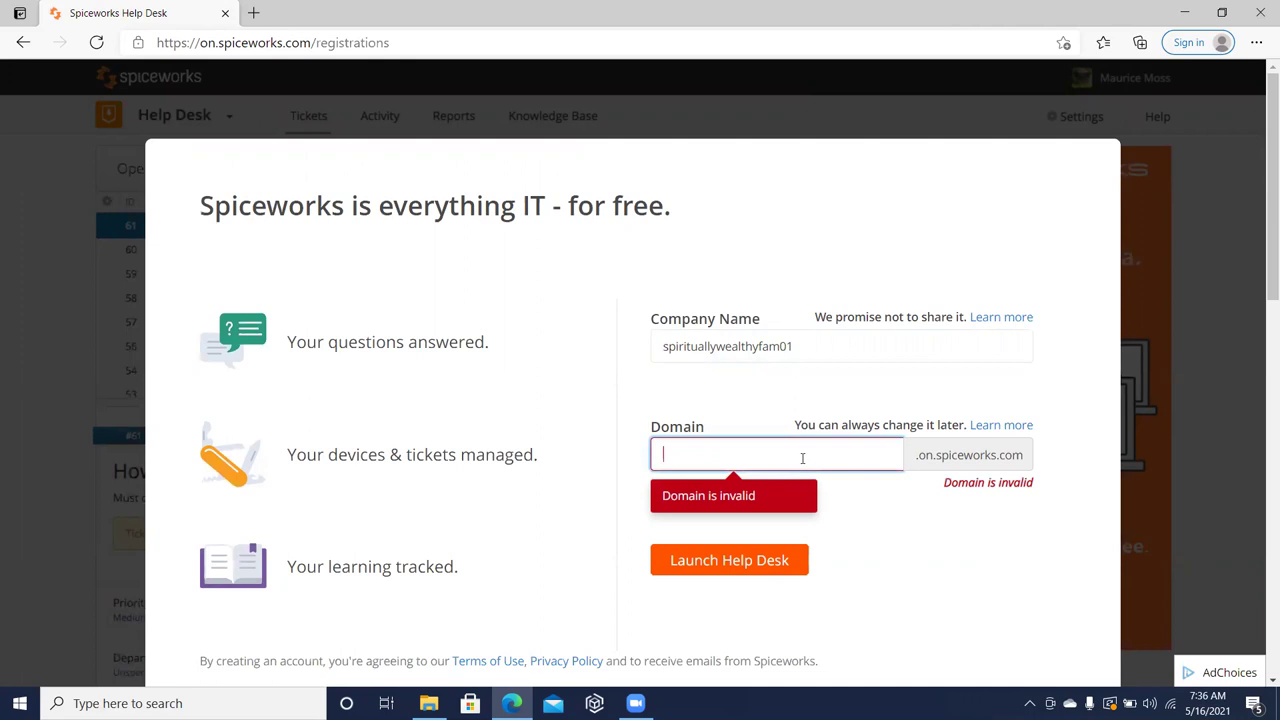
type("none.co")
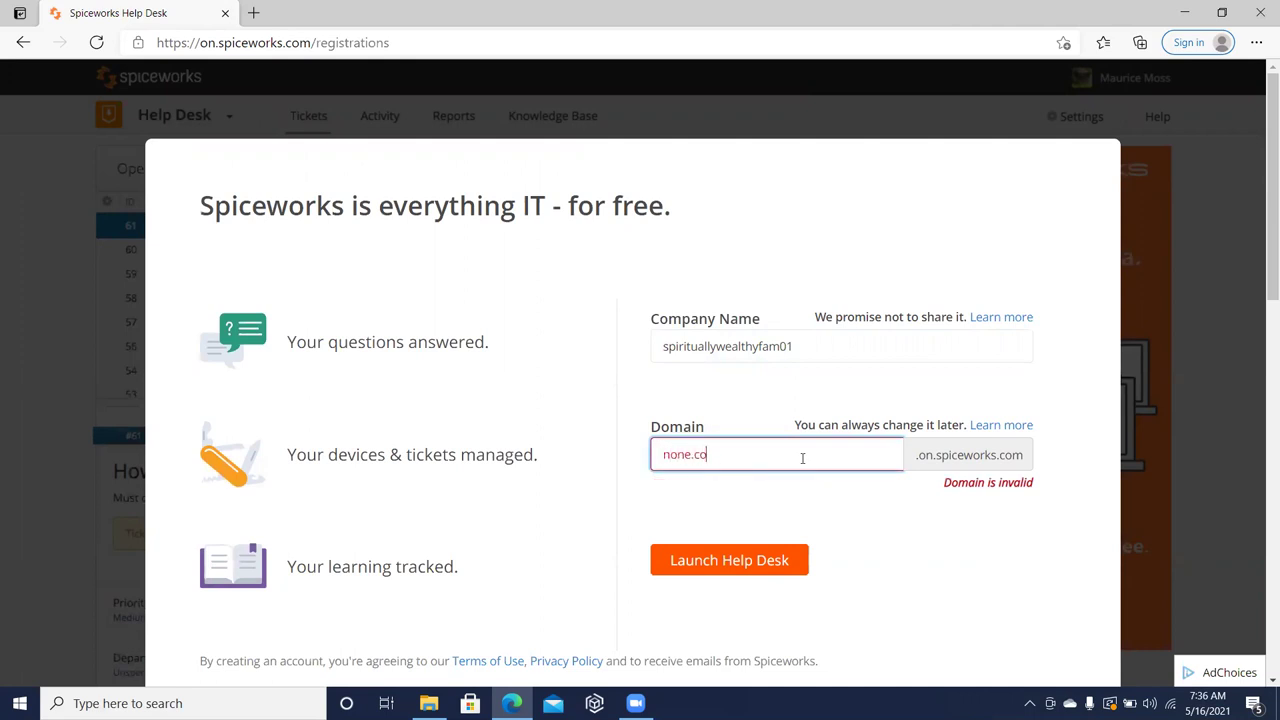
type("m")
left_click(772, 562)
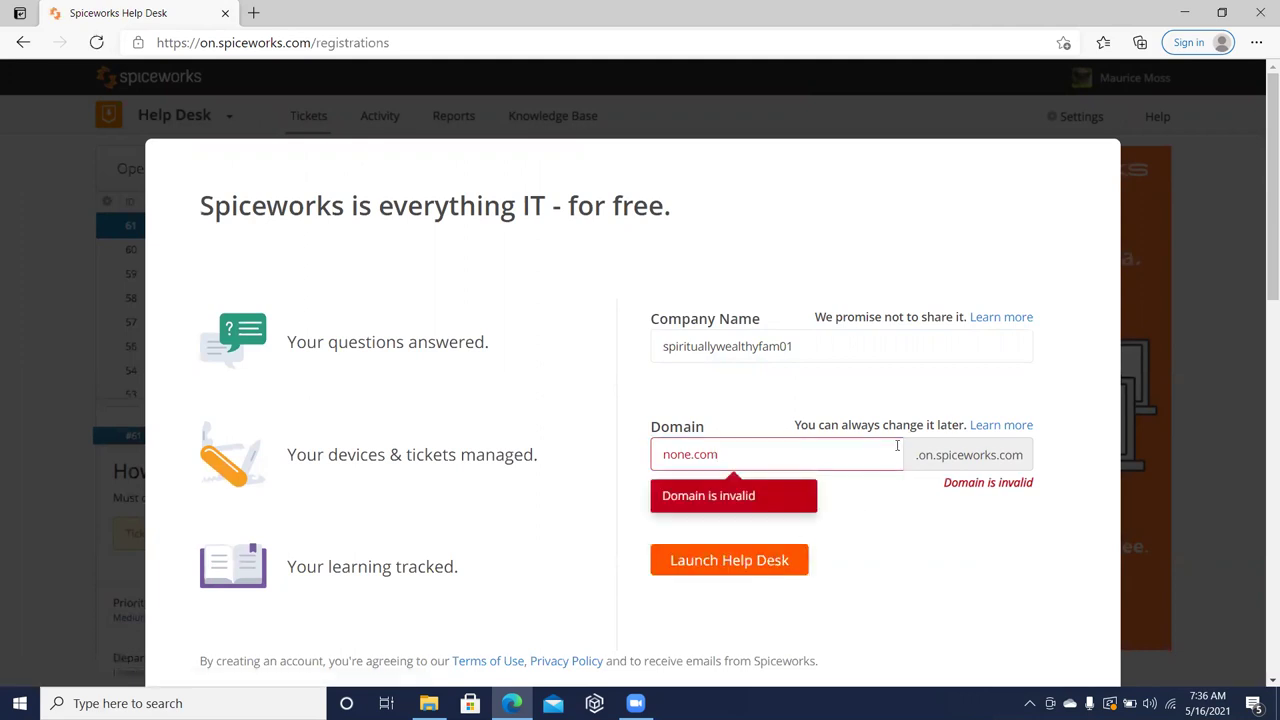
left_click(991, 426)
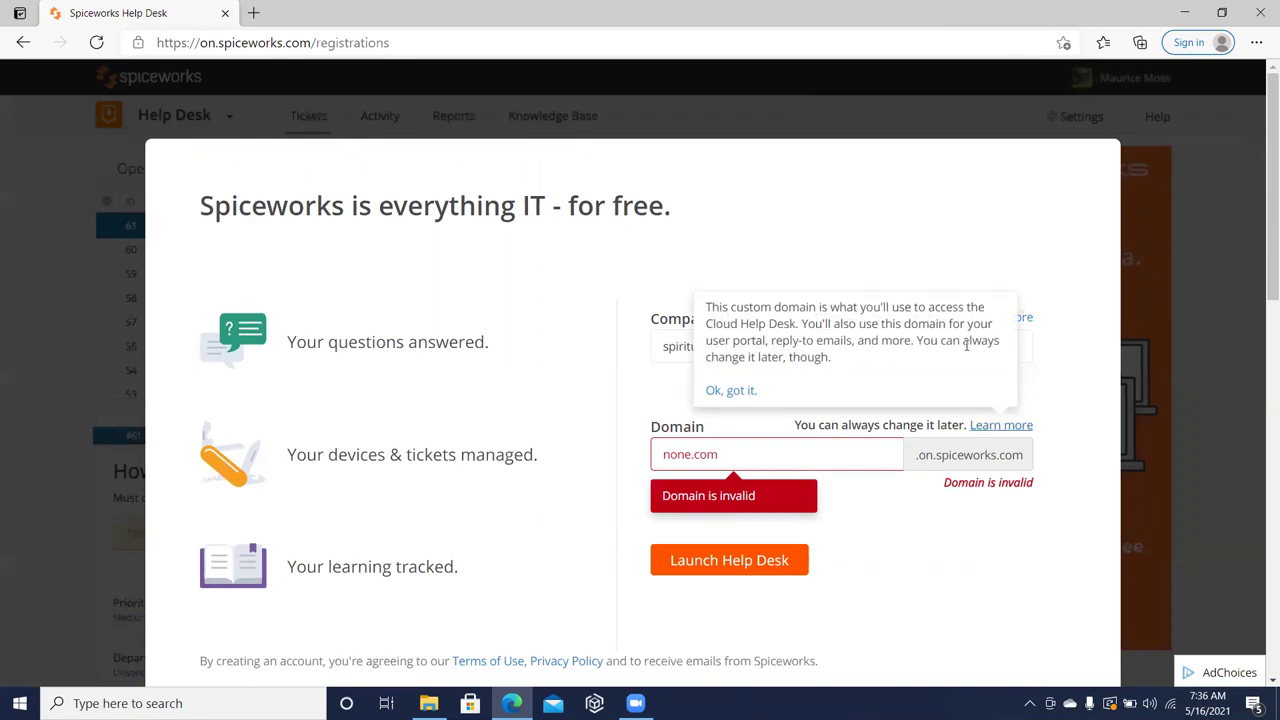
left_click(737, 393)
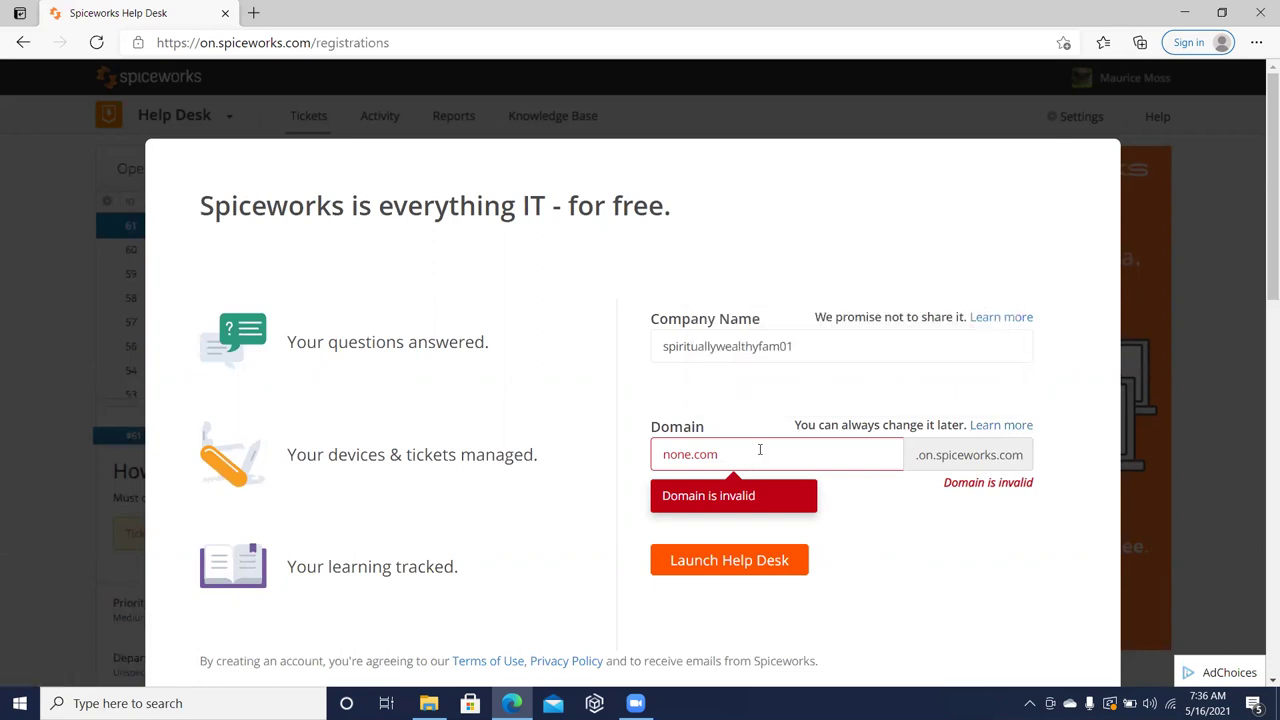
- Replace the domain with spirituallywealthy@ and try to launch the help desk
left_click_drag(760, 452, 664, 456)
key("BackSpace")
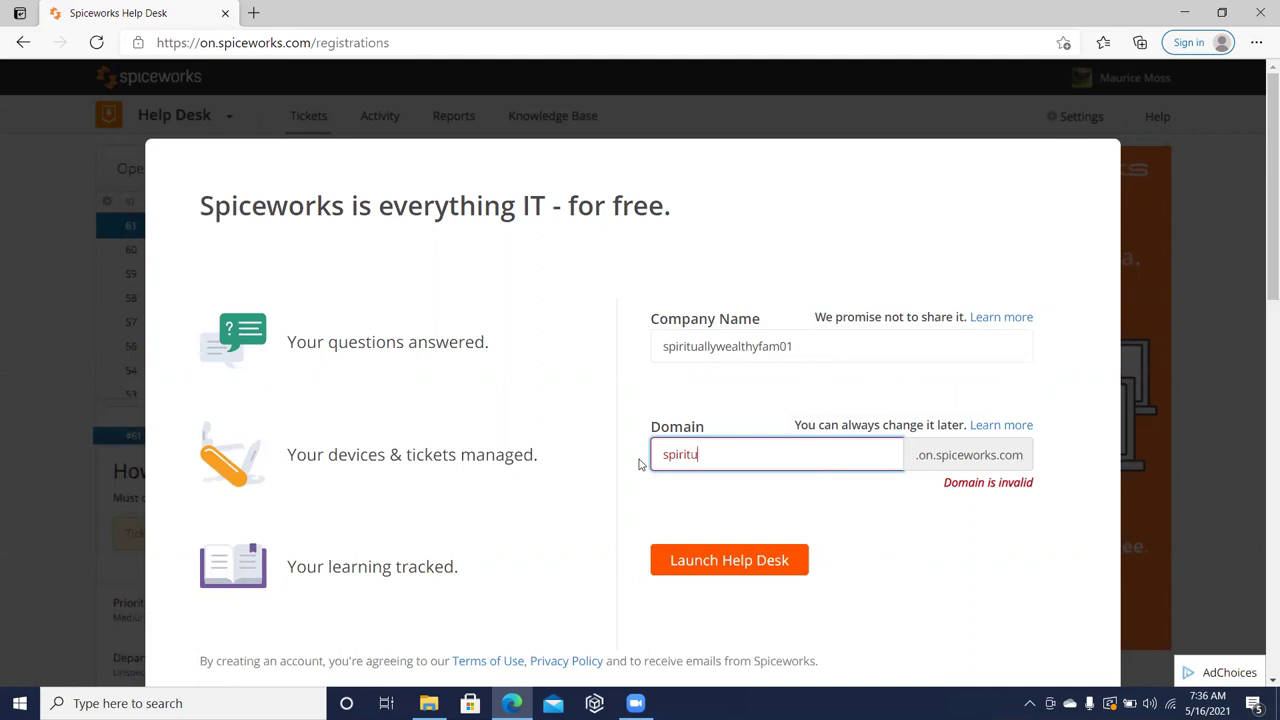
type("spirituallywealthy@")
left_click(755, 558)
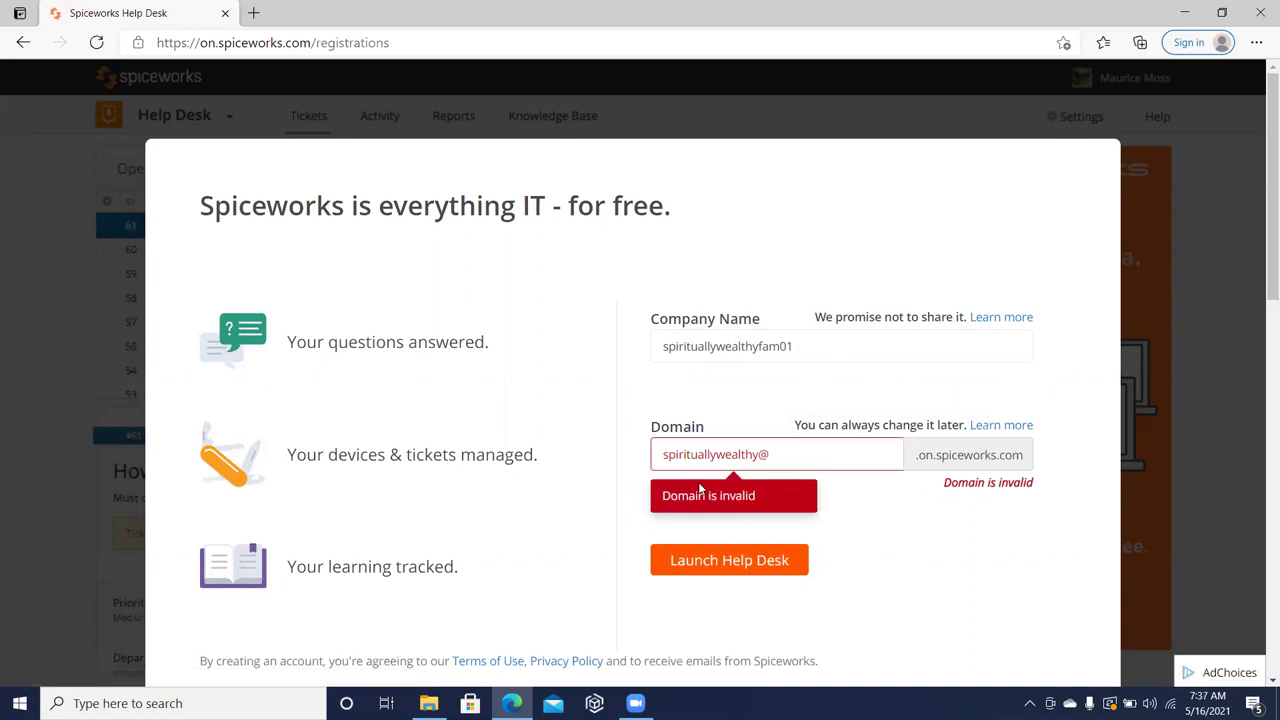
- Remove the @ sign so the domain reads spirituallywealthy and launch the help desk
scroll(1258, 257, "down", 3)
scroll(1250, 245, "up", 3)
left_click(838, 458)
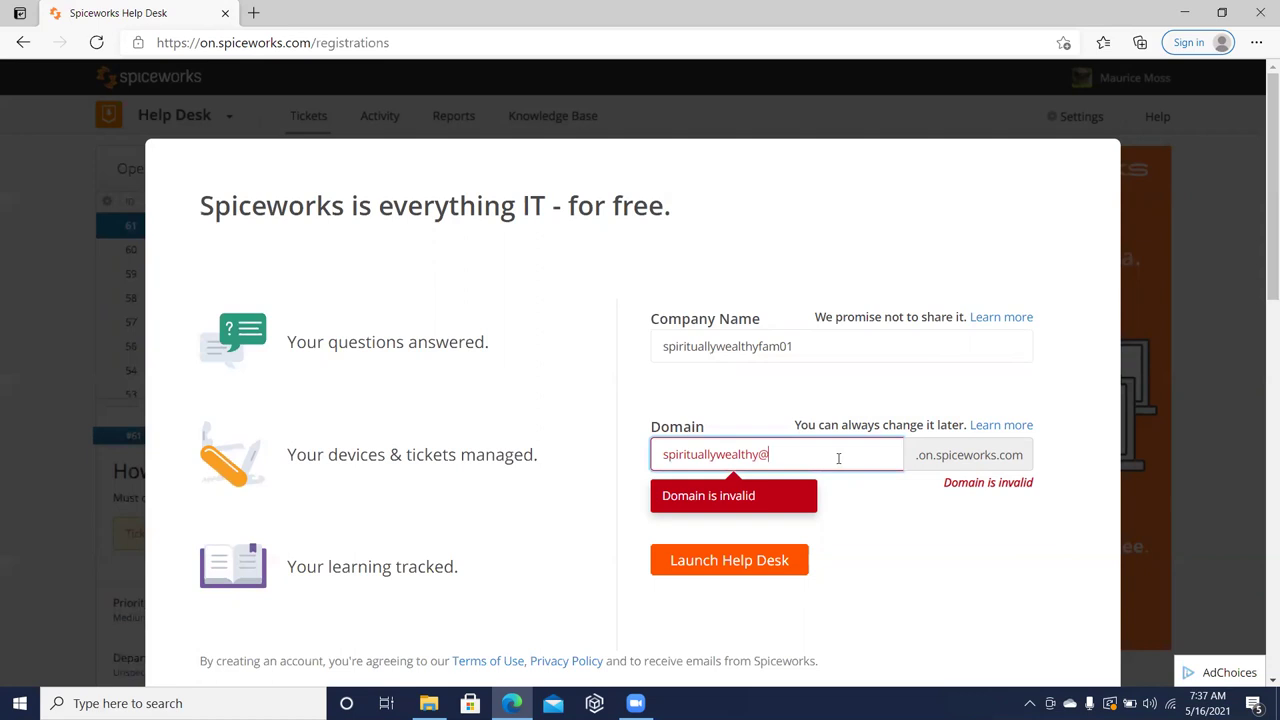
key("BackSpace")
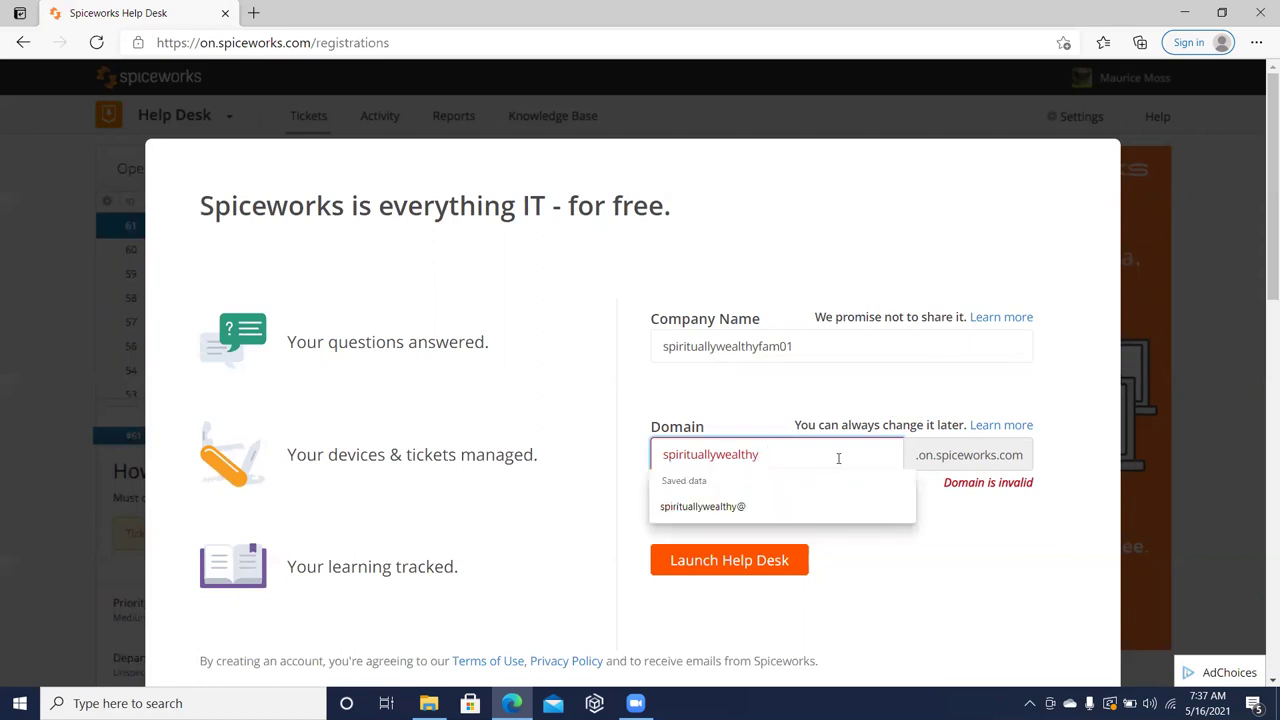
left_click(779, 564)
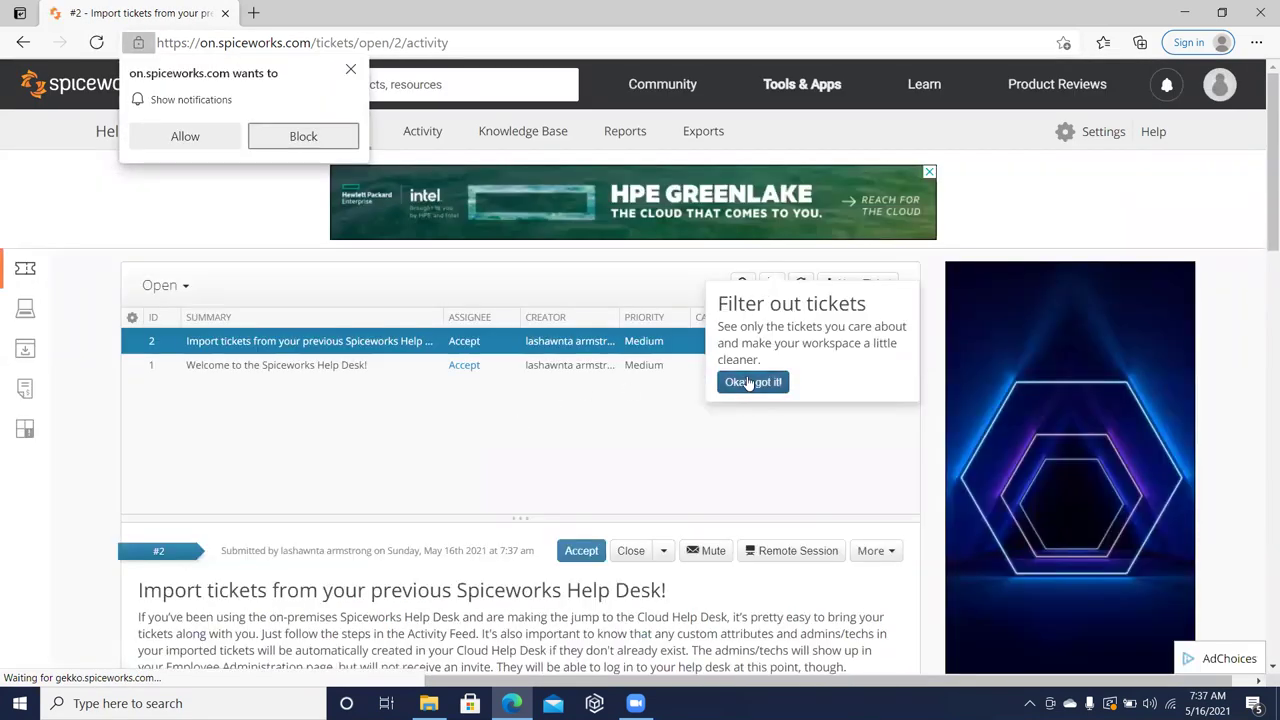
- Dismiss the ticket filtering tip and allow the help desk site to show notifications
left_click(748, 383)
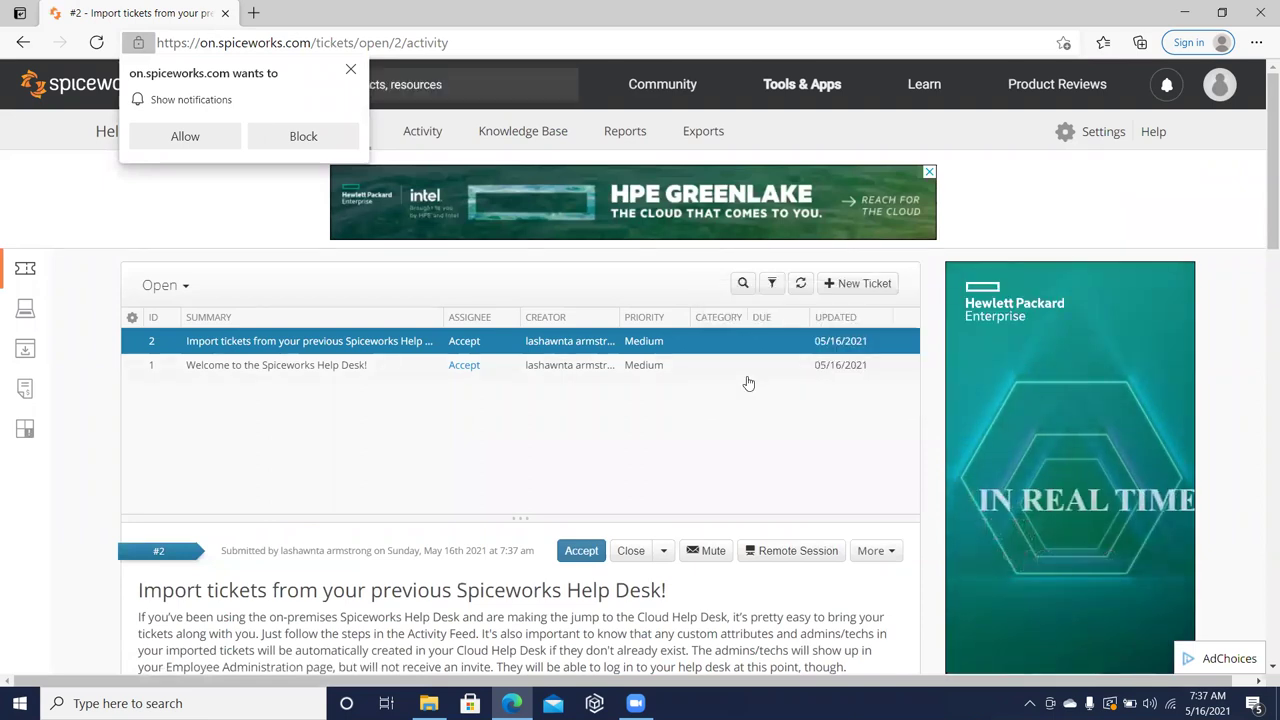
left_click(198, 138)
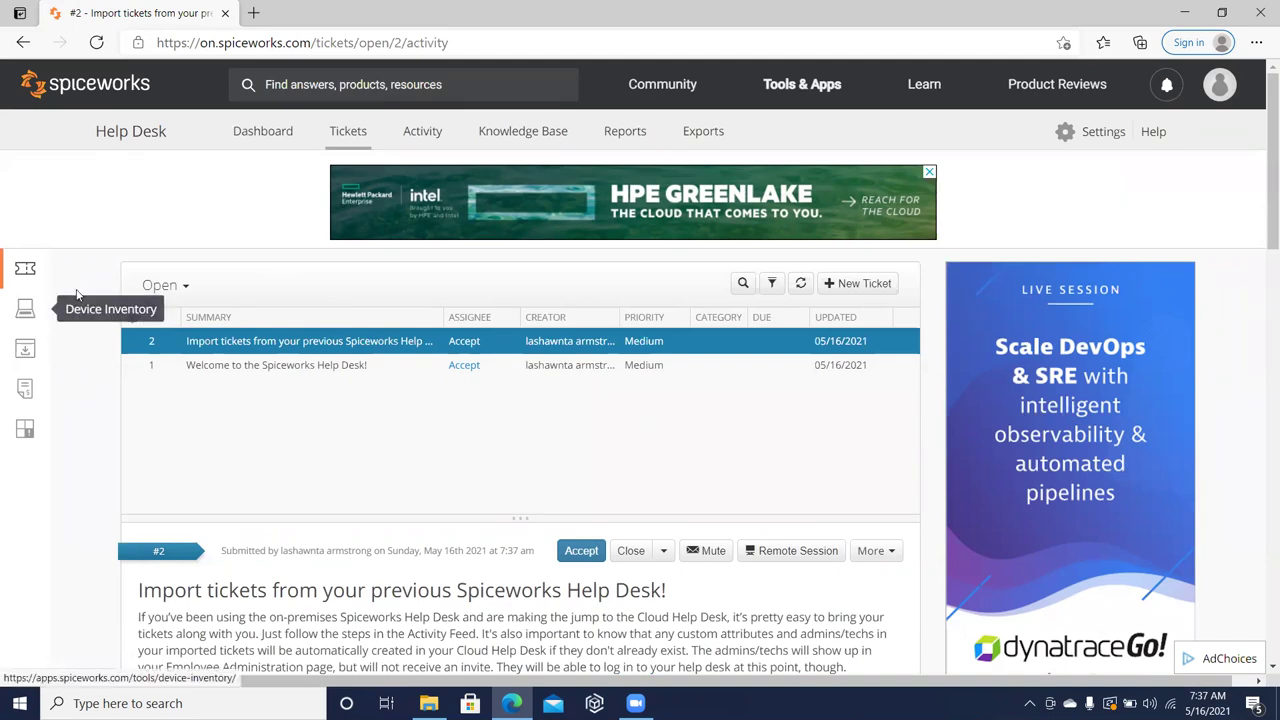
- Open Device Inventory and create a new environment for it
left_click(27, 306)
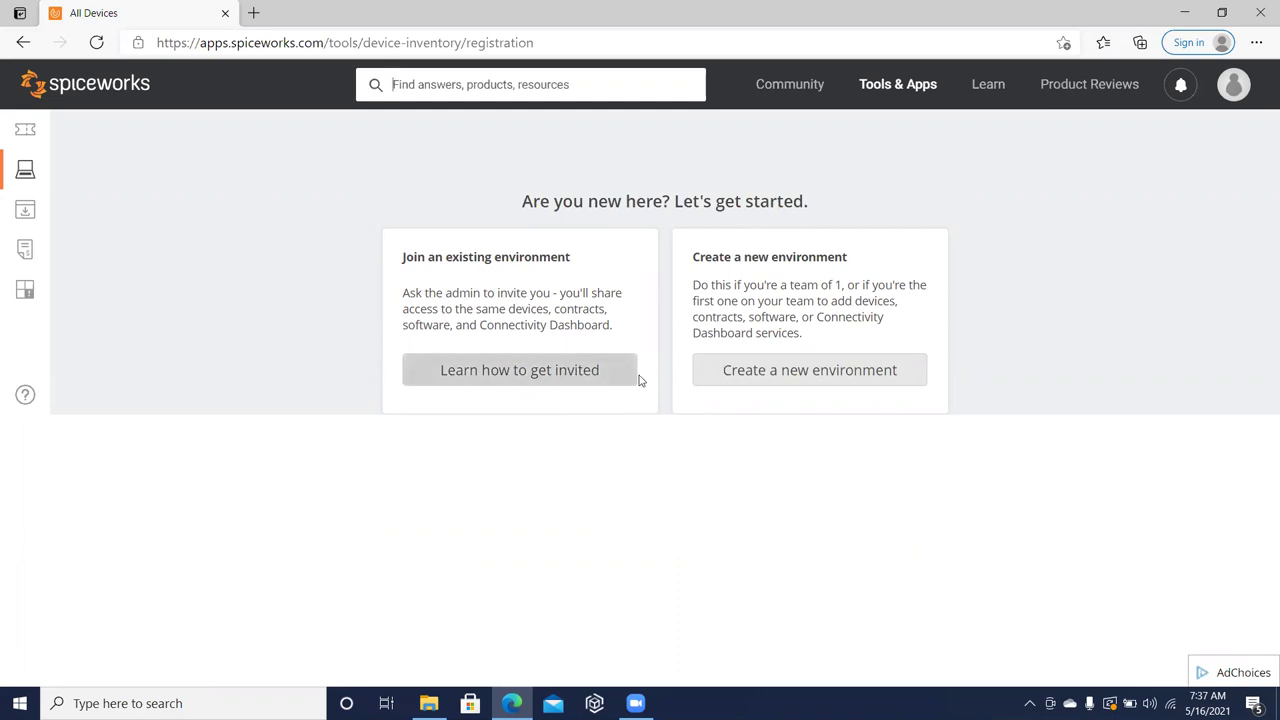
left_click(757, 373)
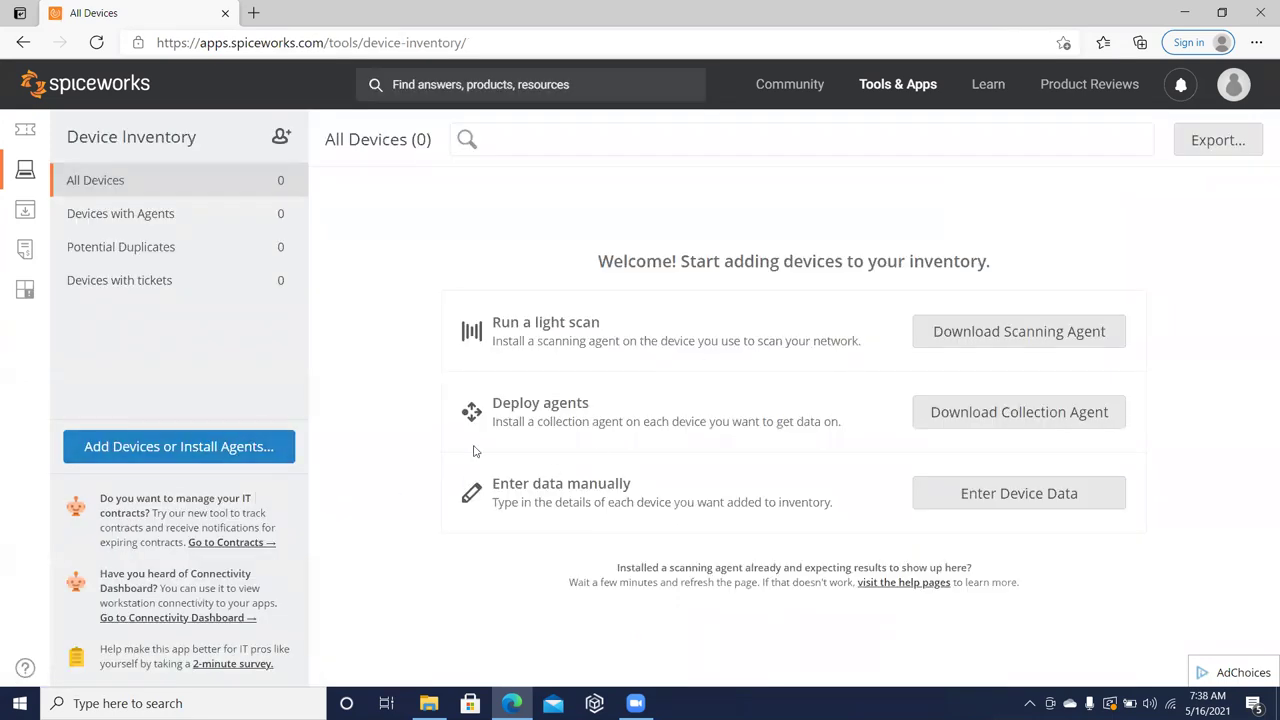
- Start a manual device entry in the inventory and name the device spirituallywealthy
left_click(219, 444)
left_click(198, 399)
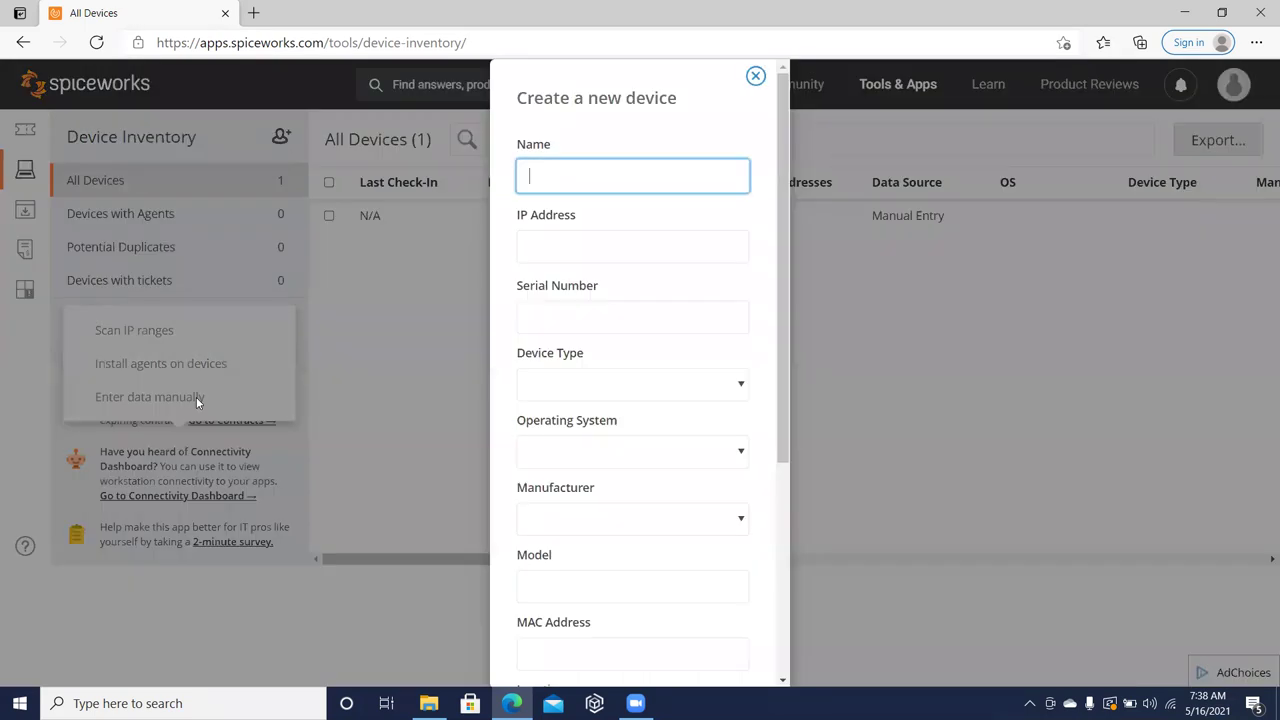
left_click(647, 174)
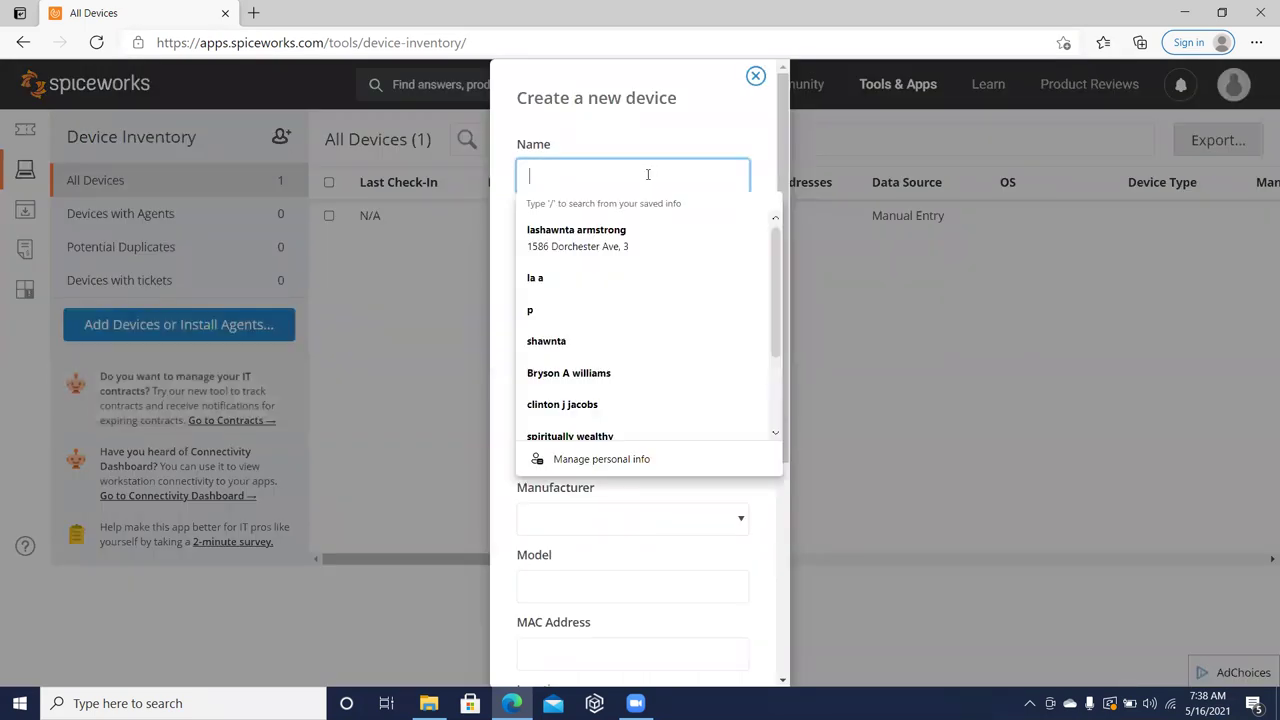
left_click(753, 145)
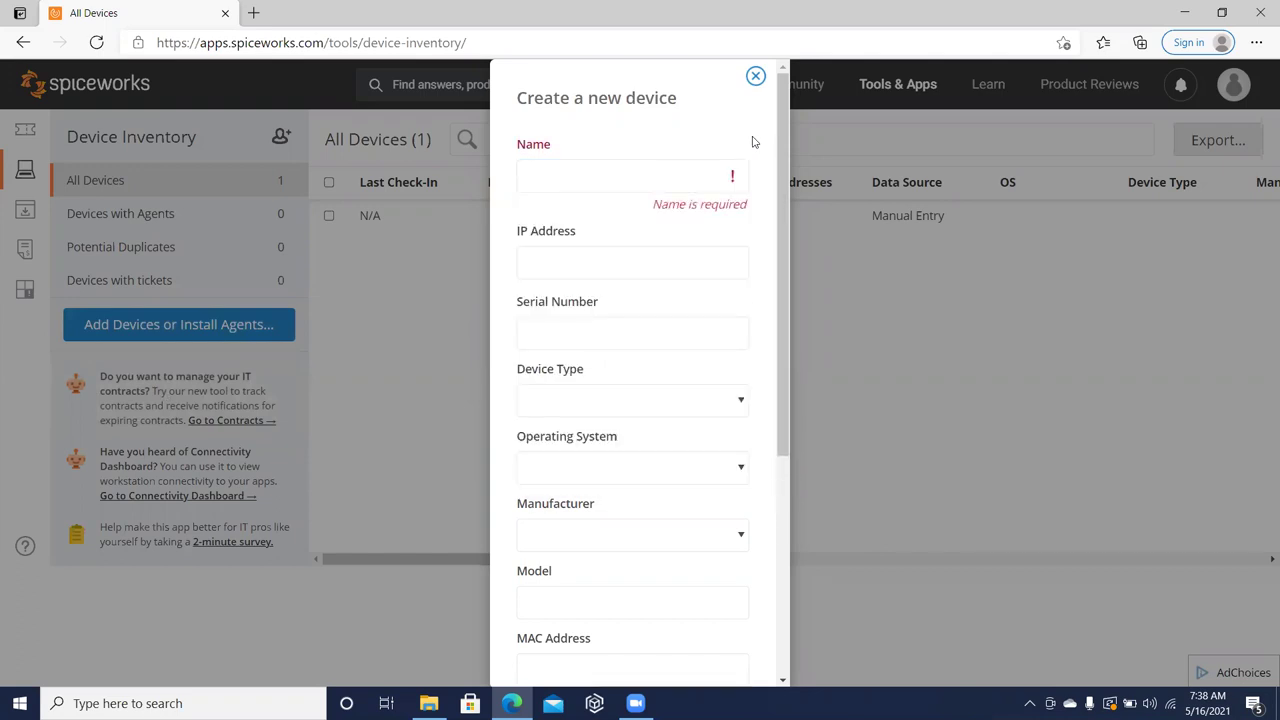
left_click(683, 176)
type("s")
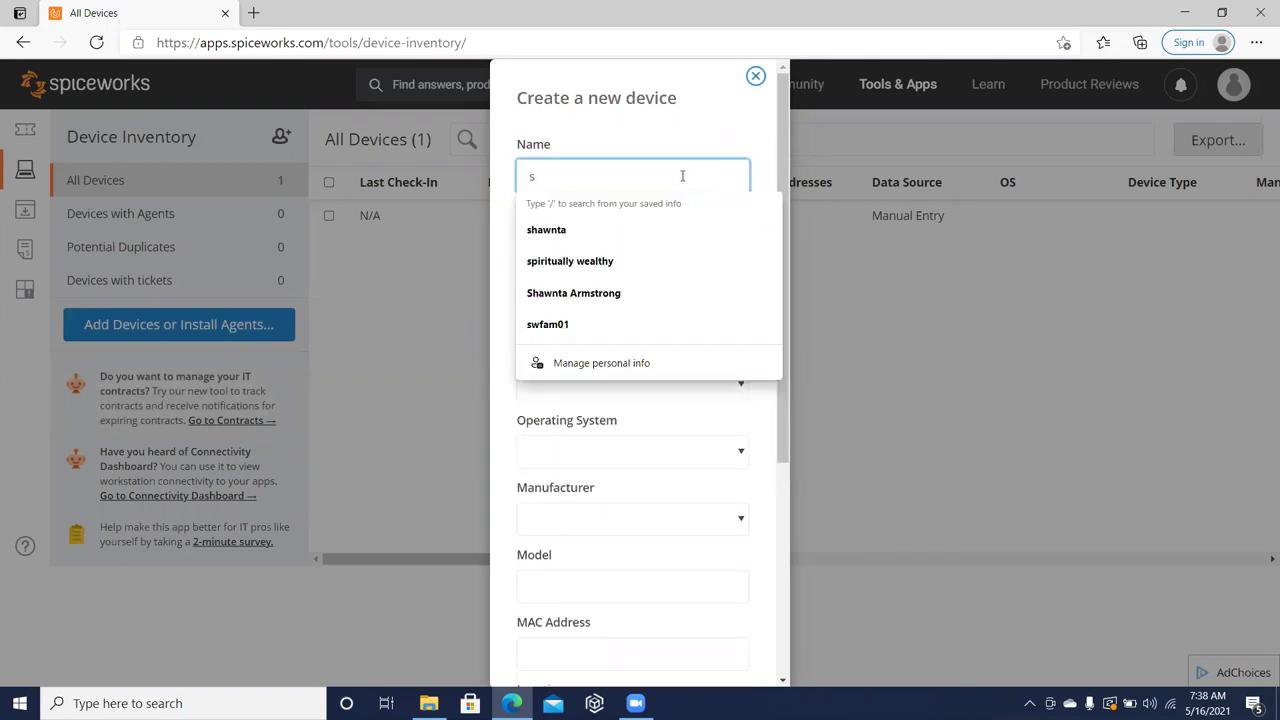
type("pit")
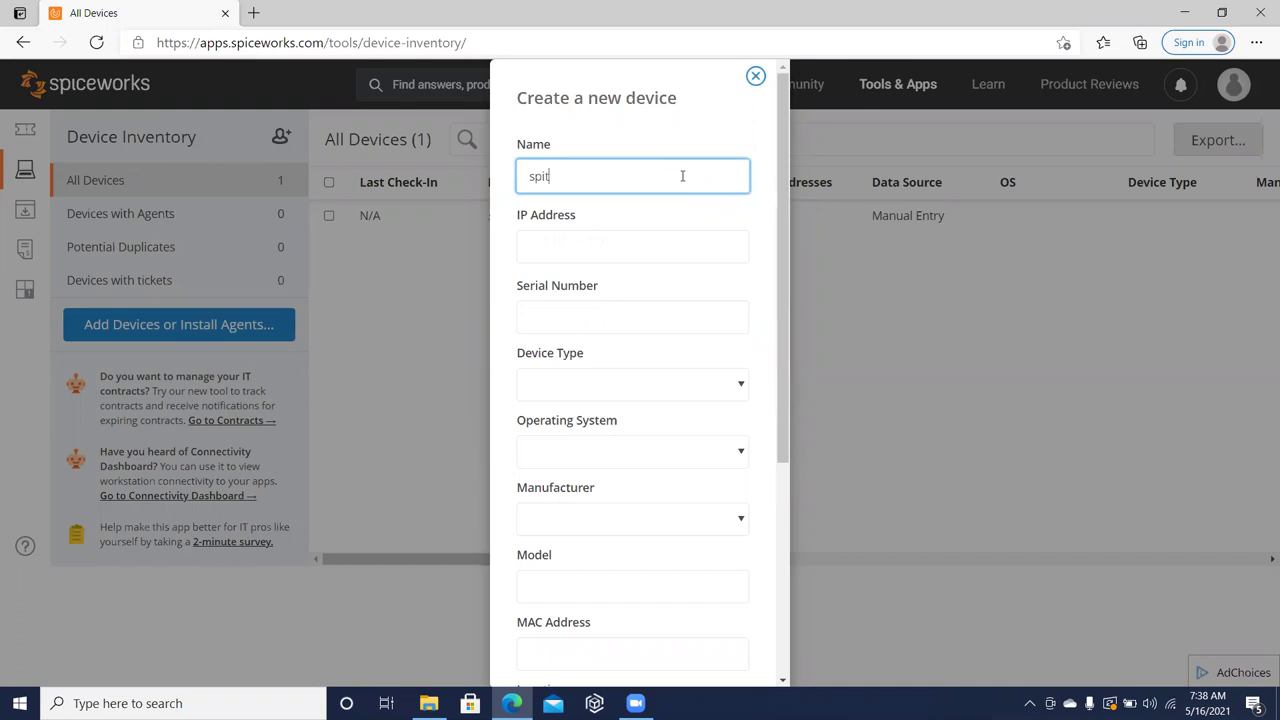
key("BackSpace")
type("ritua")
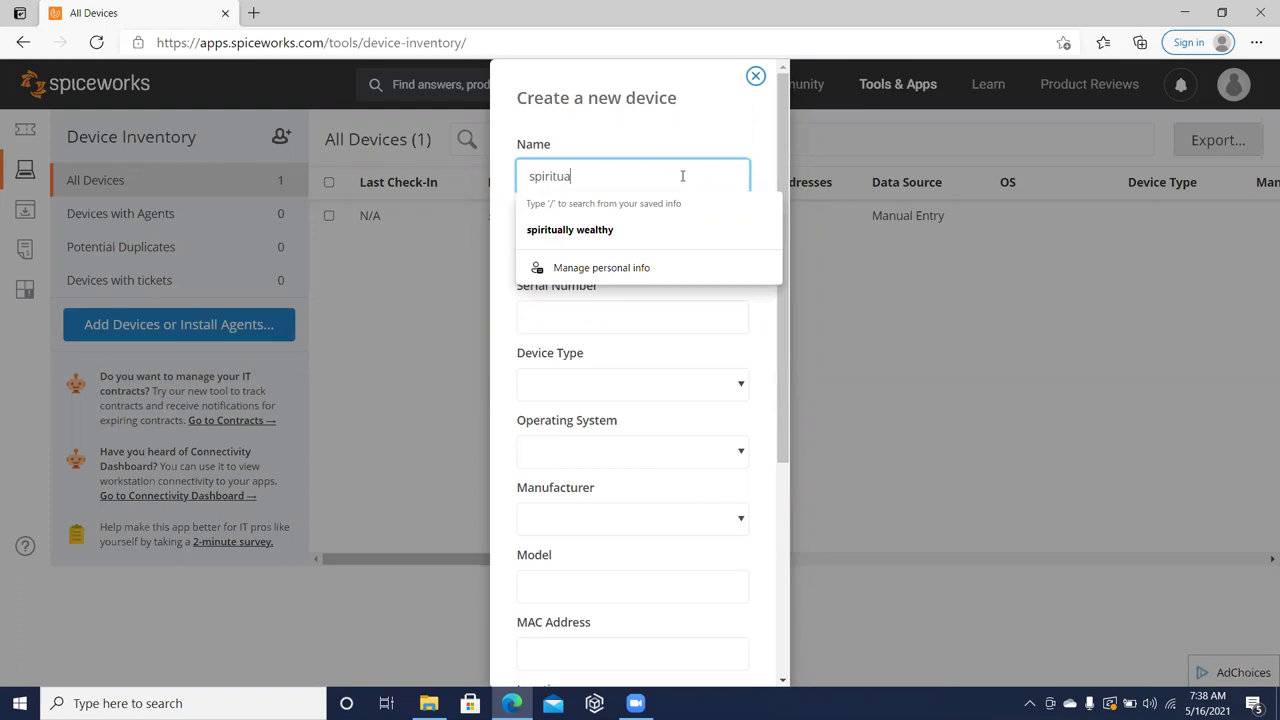
type("llywealthy")
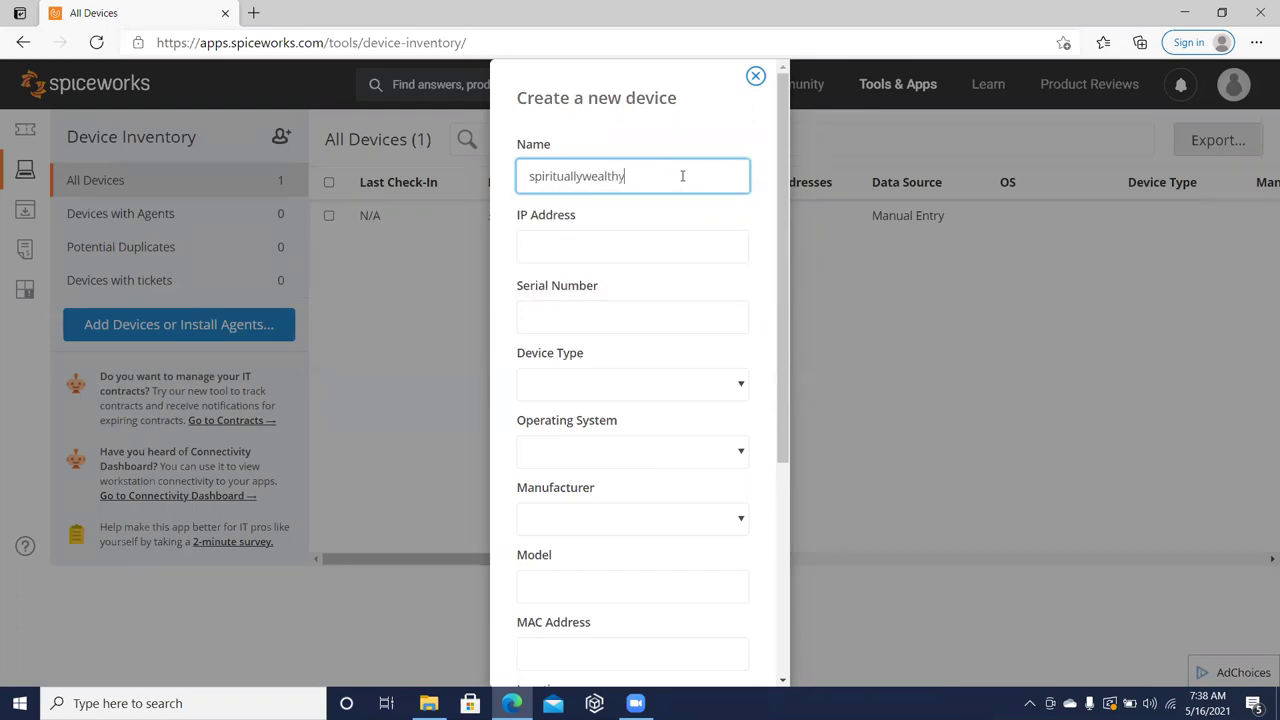
- Enter yyresdxf as the new device's serial number and choose Laptop as its device type
left_click(564, 322)
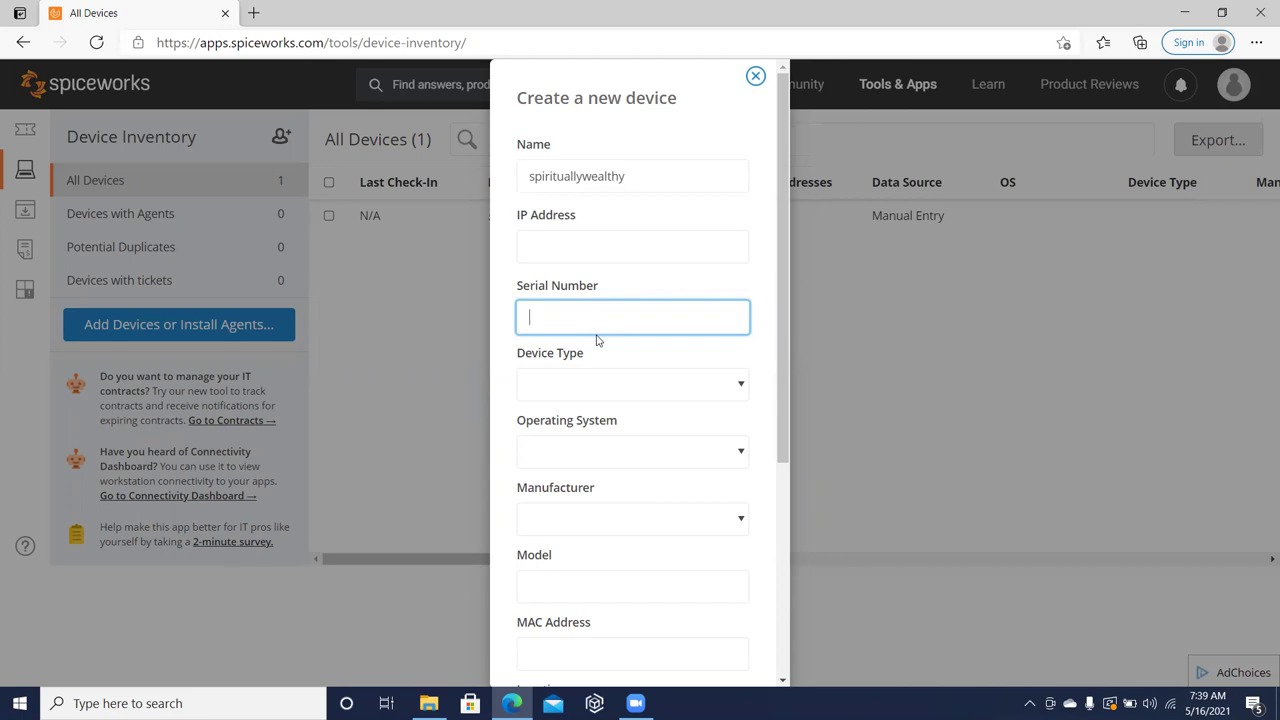
type("yyresdxf")
left_click(612, 388)
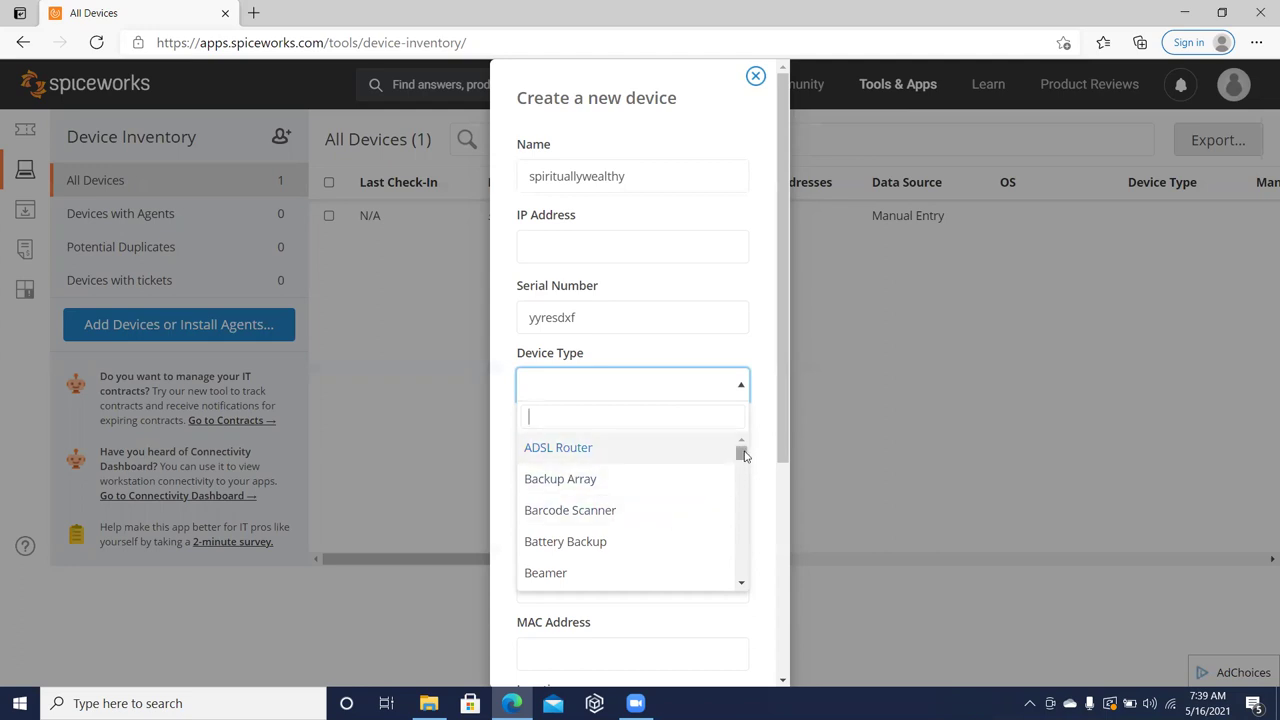
left_click_drag(740, 452, 733, 496)
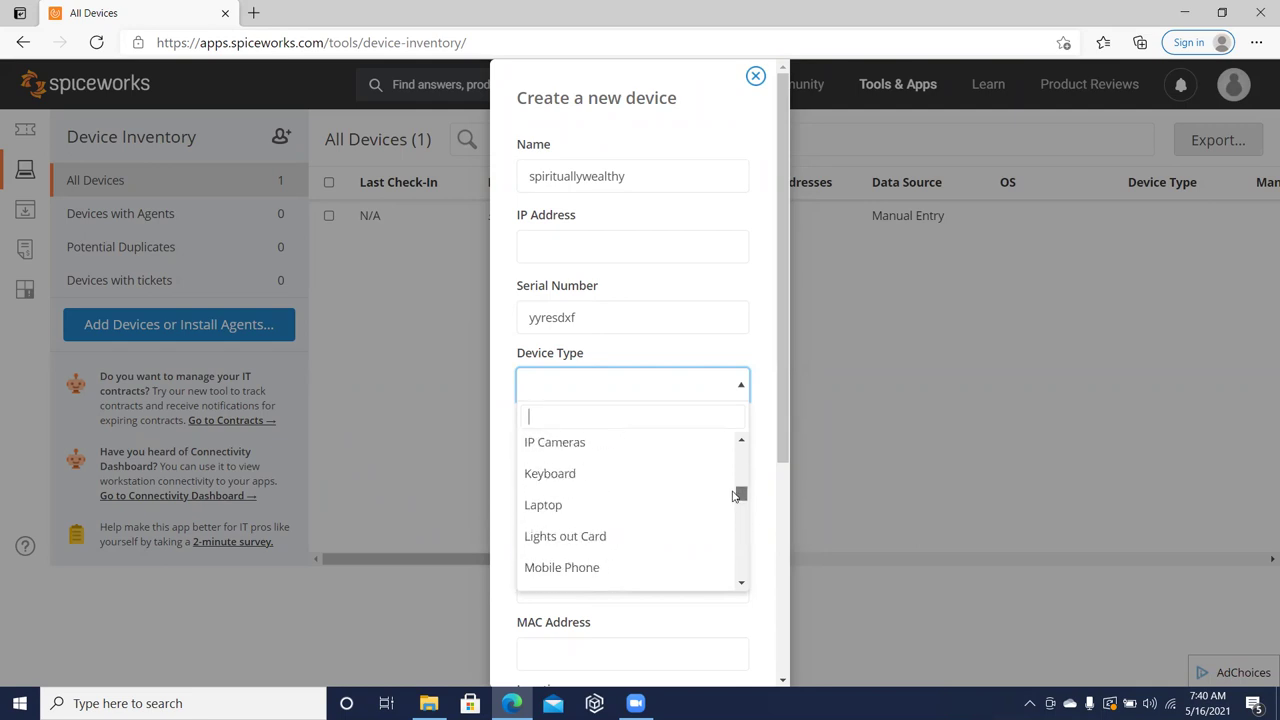
left_click(677, 504)
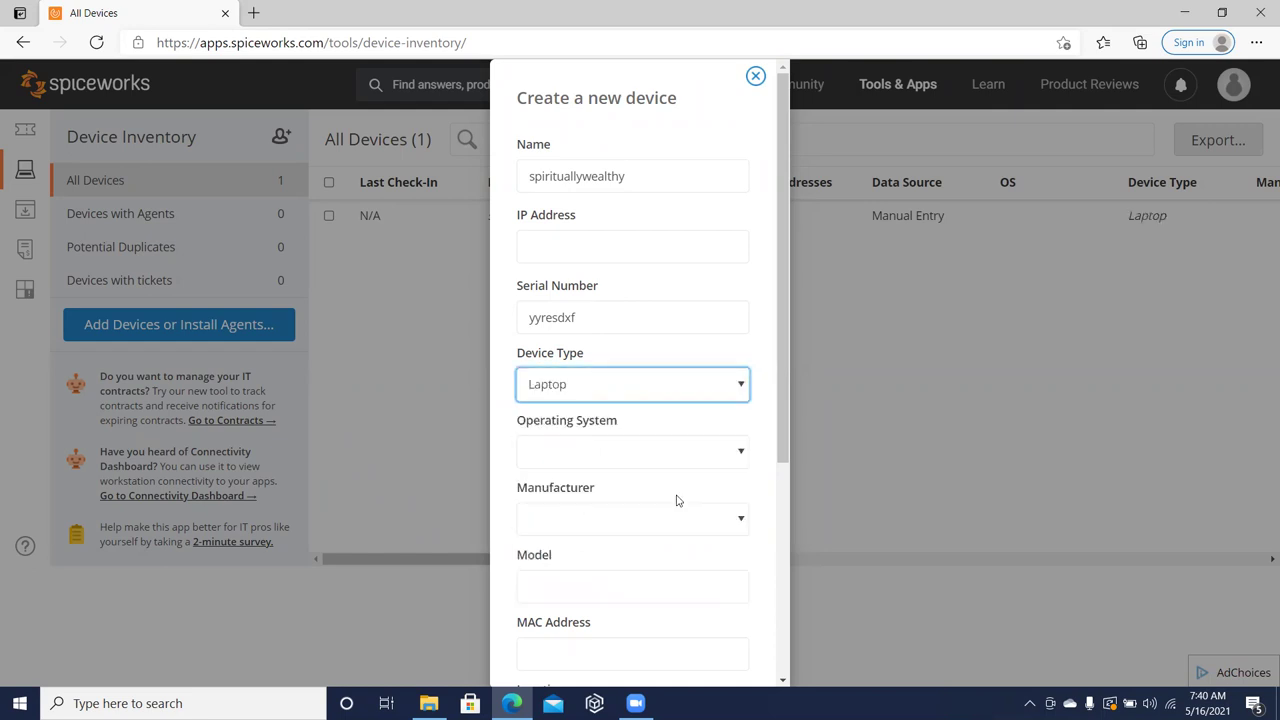
- Set the new device's operating system to ChromeOS and its manufacturer to Dell
left_click(669, 464)
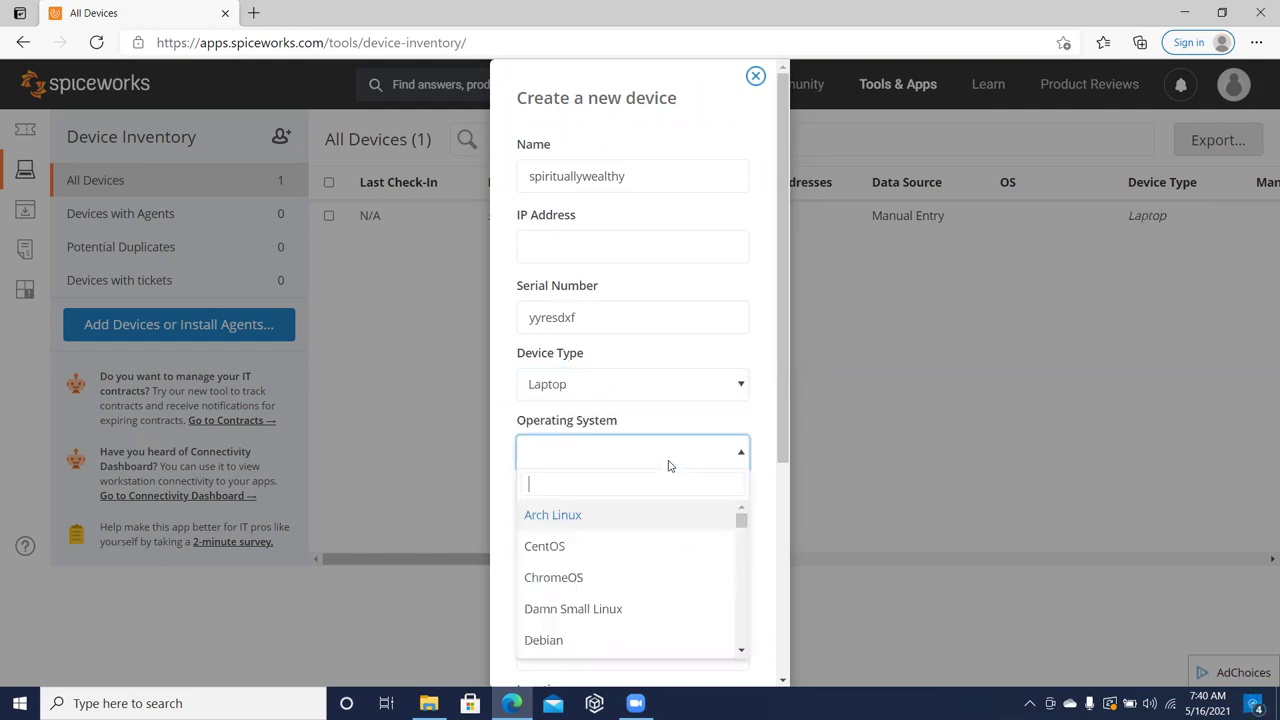
left_click(567, 580)
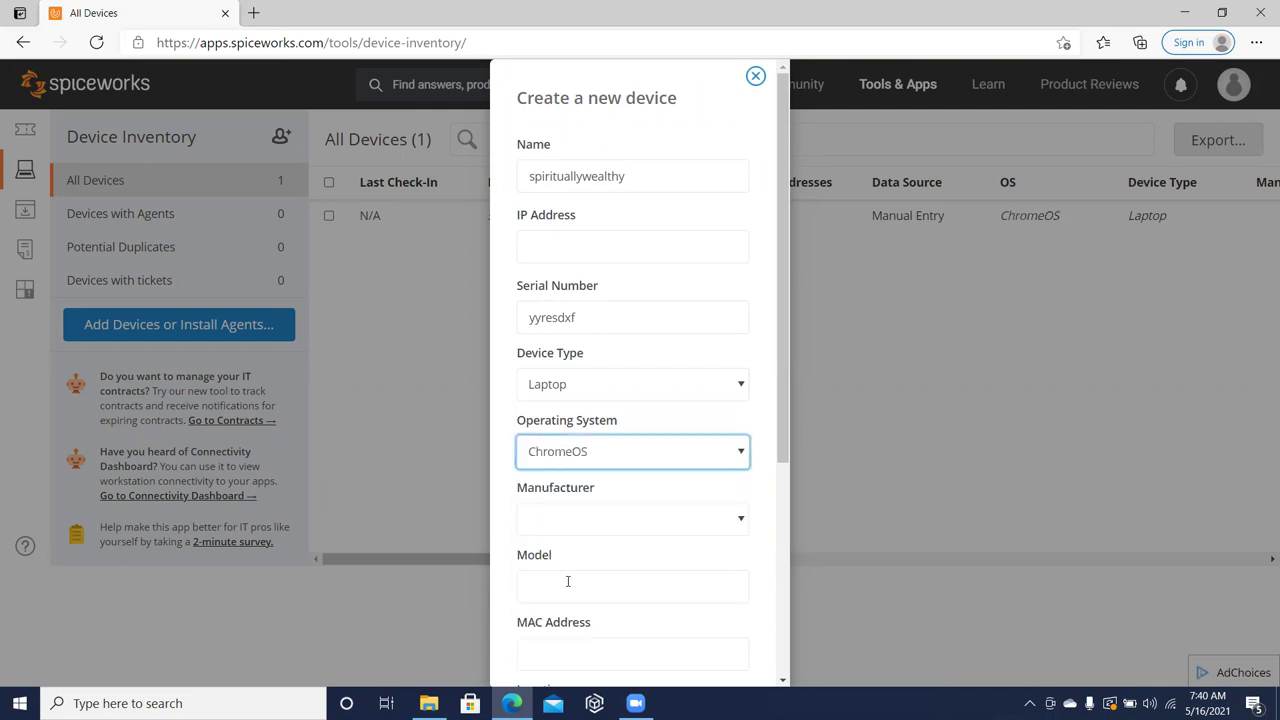
left_click(732, 521)
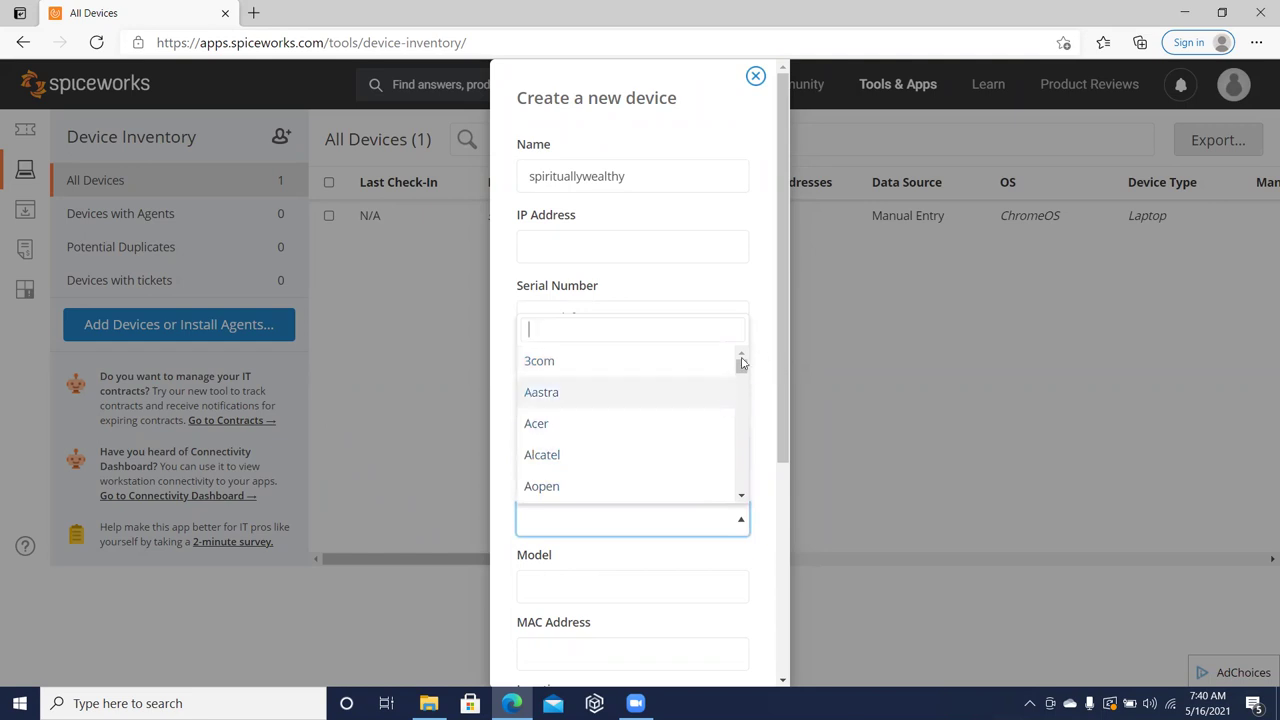
scroll(742, 380, "down", 2)
scroll(742, 385, "down", 5)
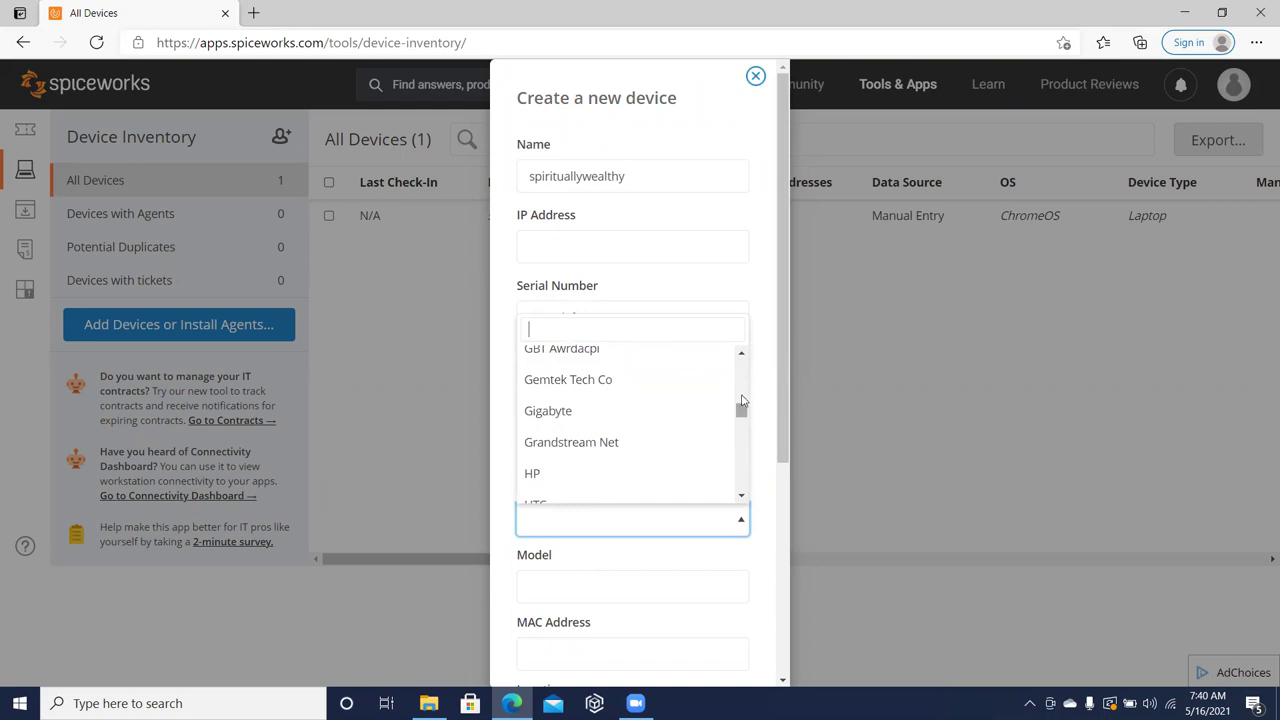
mouse_move(740, 406)
left_mouse_down()
mouse_move(740, 386)
mouse_move(745, 398)
left_mouse_up()
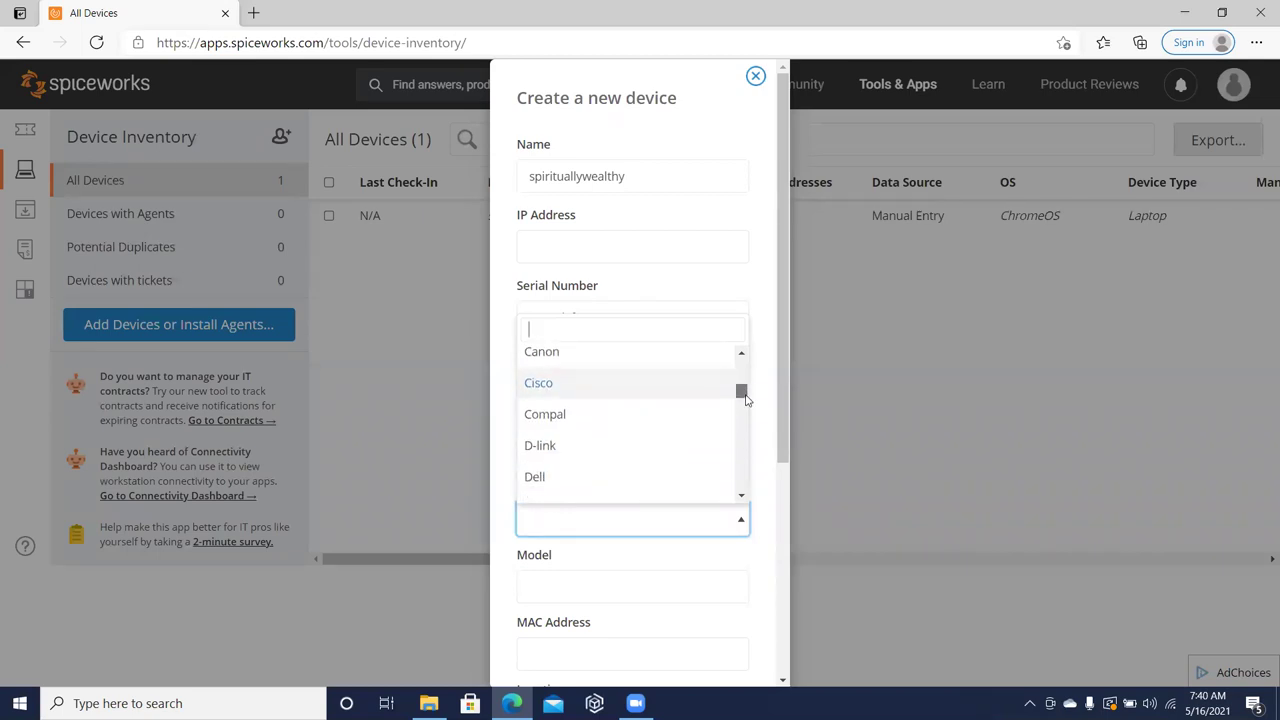
left_click(674, 476)
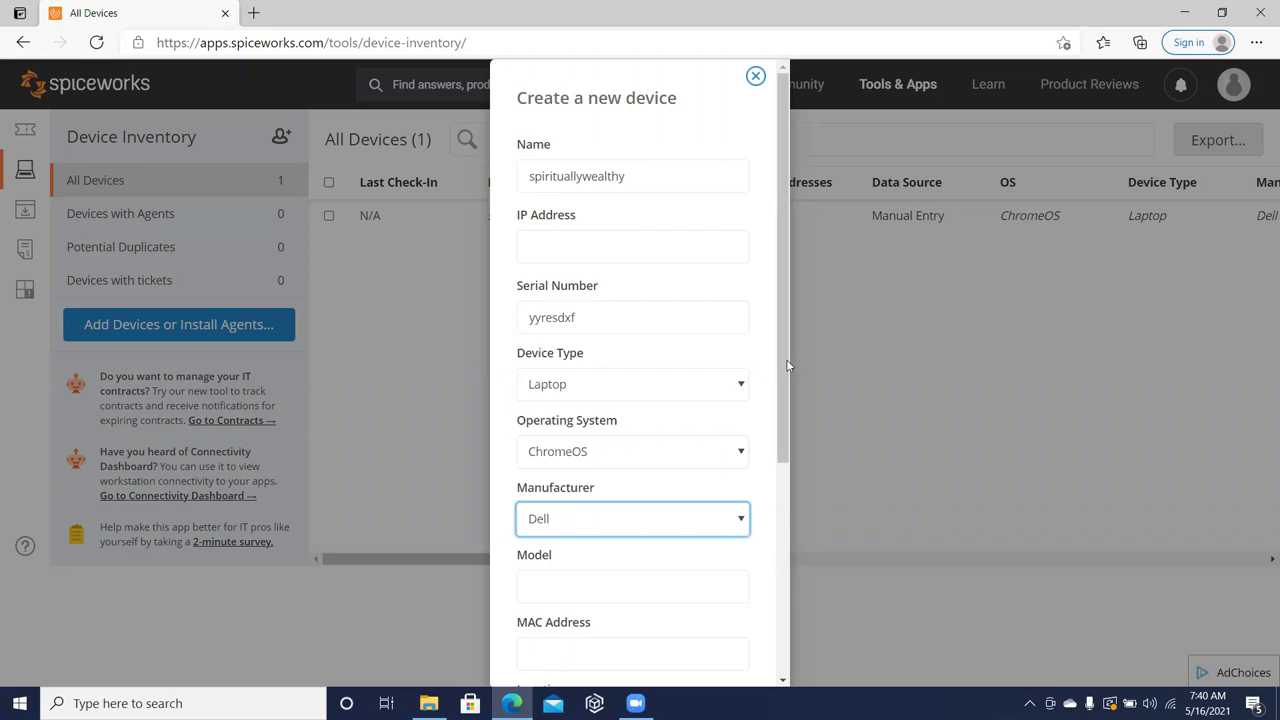
- Enter intel as the device model and iu:rw: as its MAC address
left_click_drag(784, 334, 792, 417)
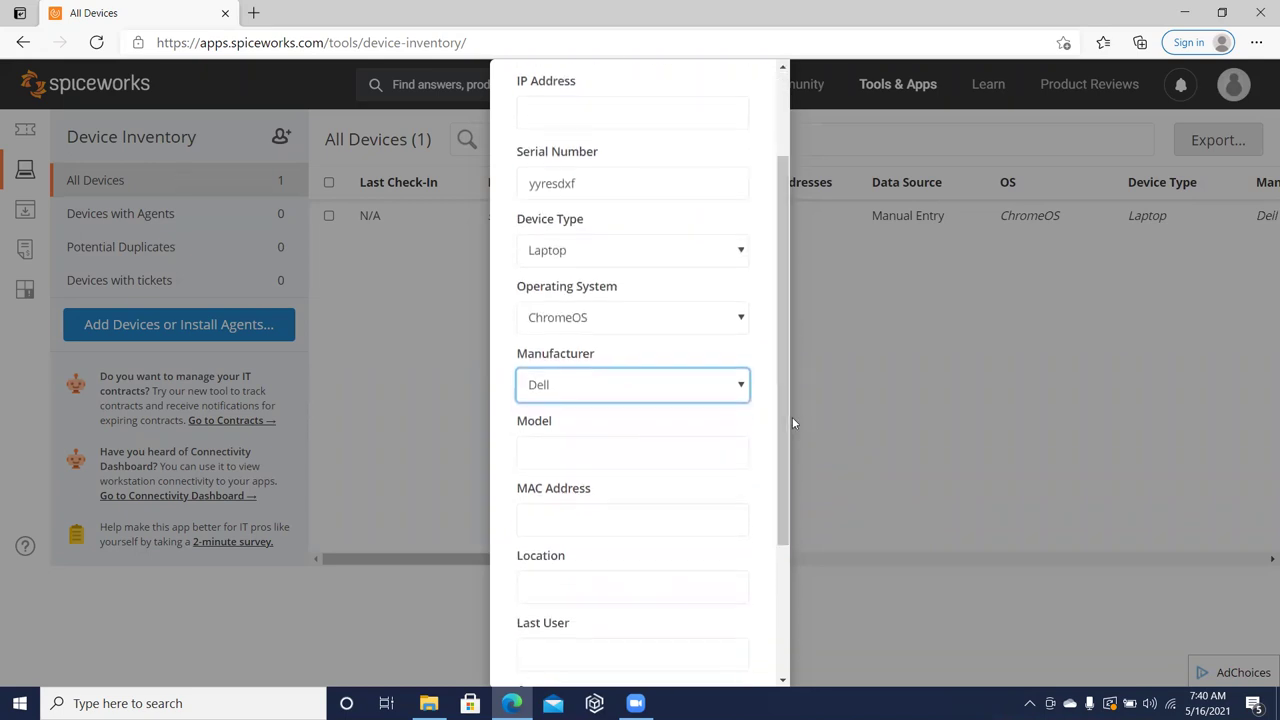
left_click(705, 434)
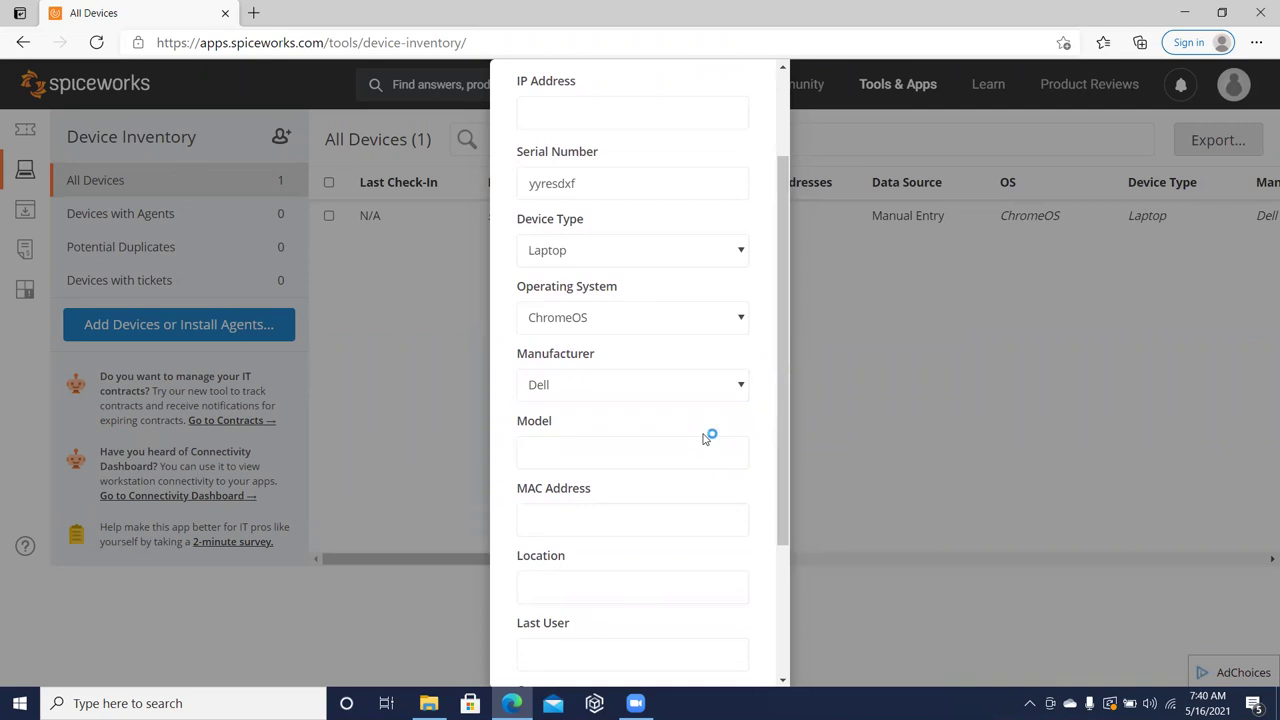
left_click(707, 448)
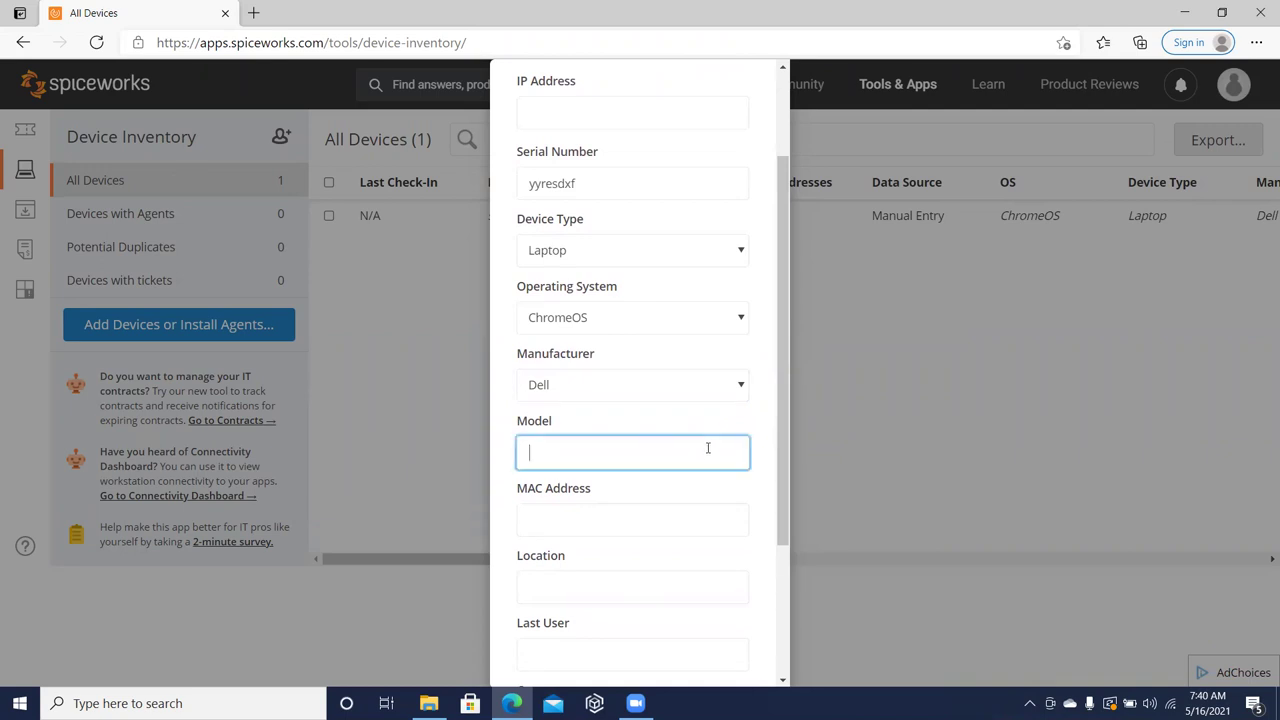
type("intel")
left_click(649, 531)
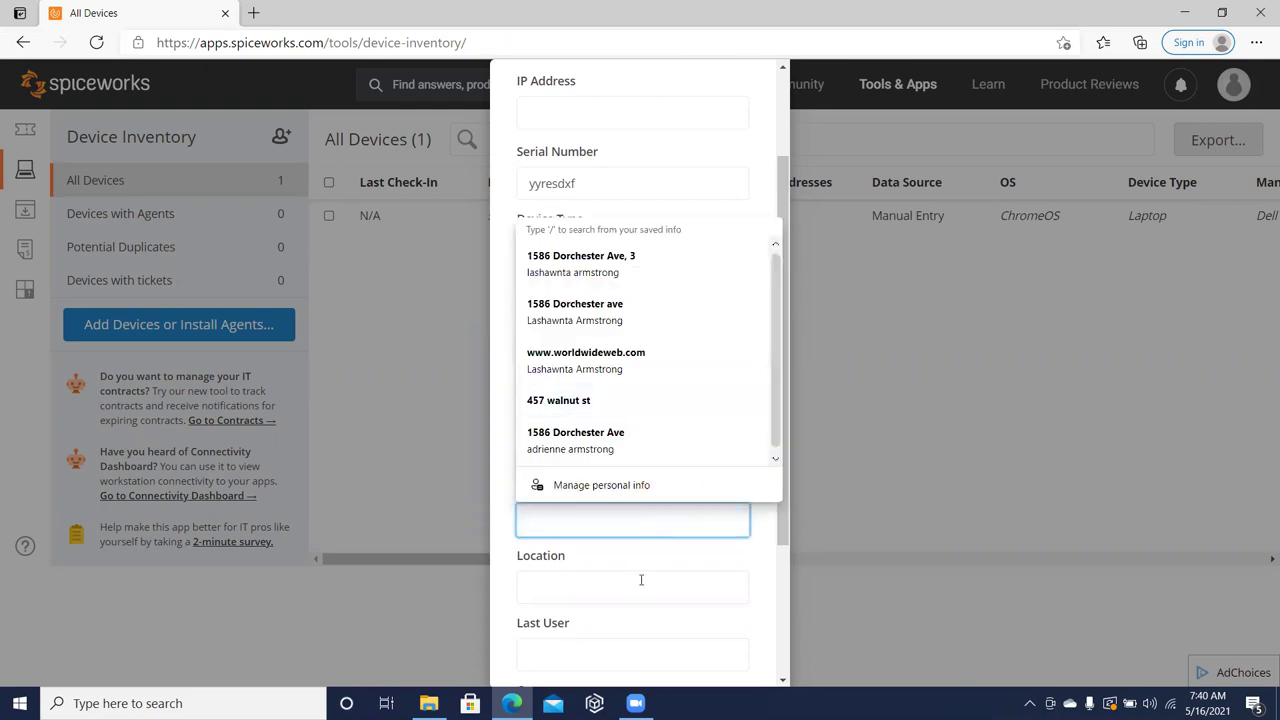
type("iu:rw:")
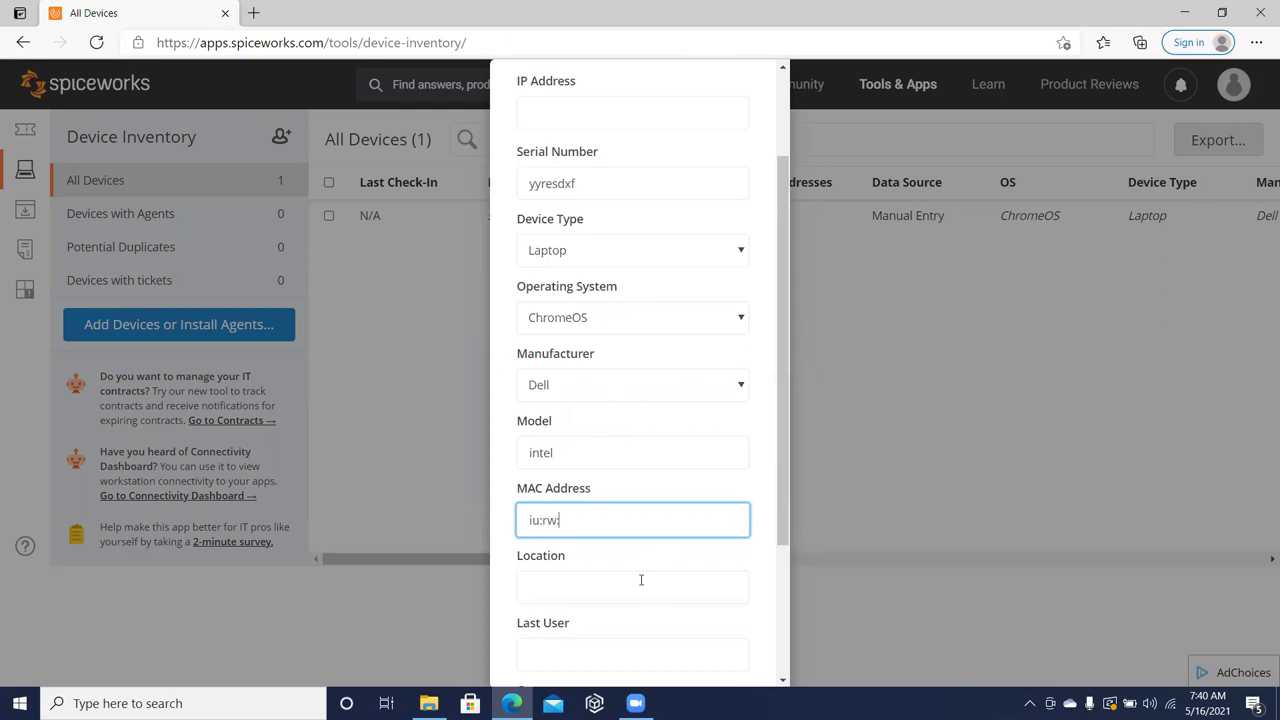
- Set the new device's location to home
left_click(630, 594)
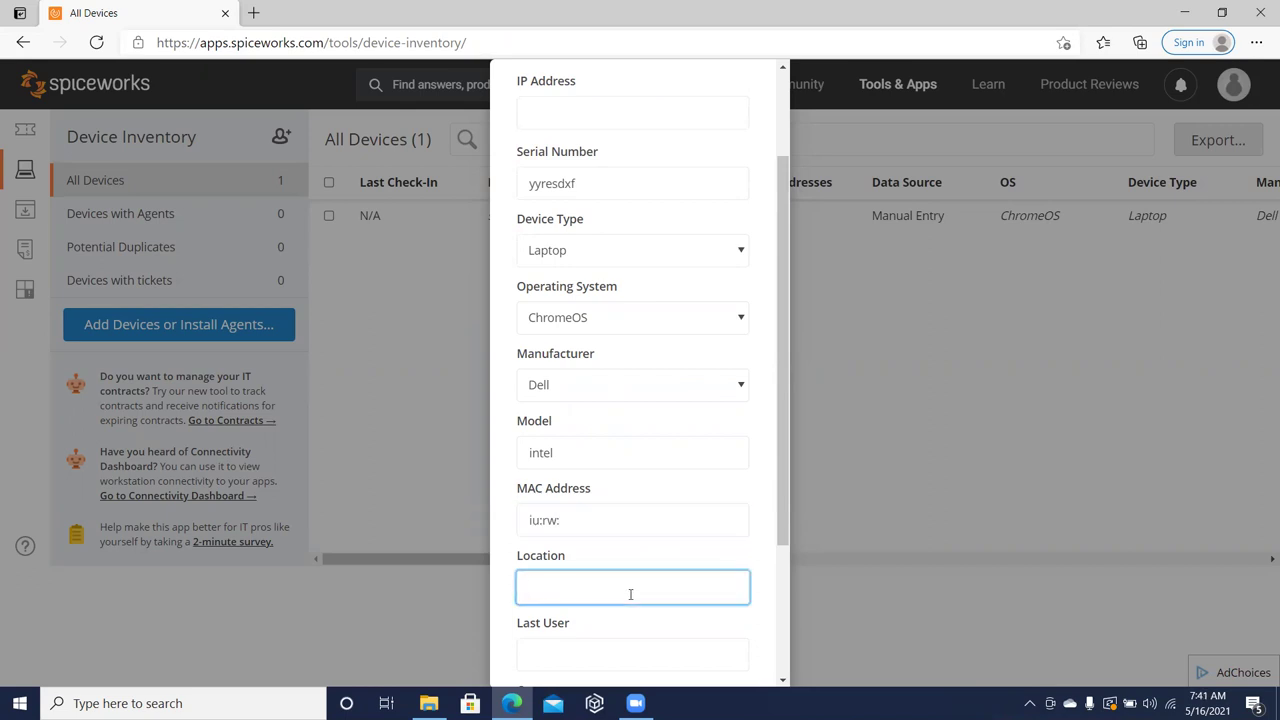
left_click_drag(778, 436, 778, 548)
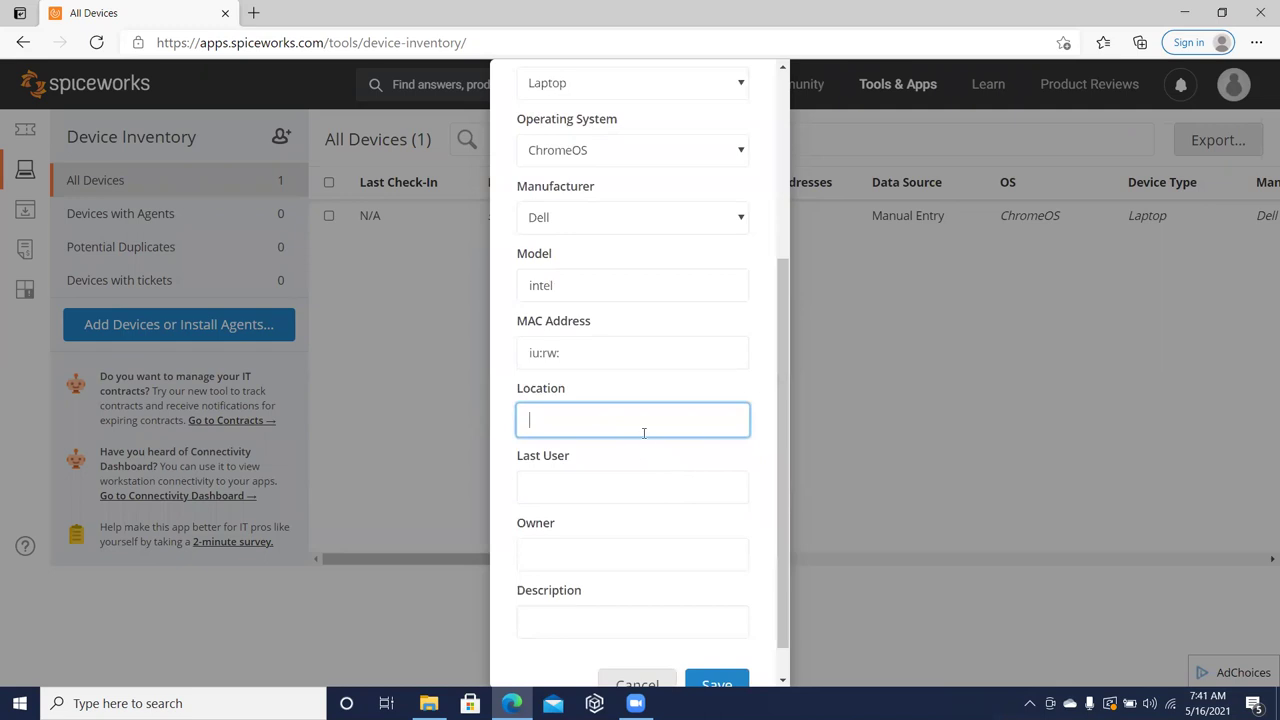
type("home")
key("BackSpace")
key("BackSpace")
key("BackSpace")
key("BackSpace")
type("work")
key("BackSpace")
key("BackSpace")
key("BackSpace")
key("BackSpace")
key("BackSpace")
key("BackSpace")
type("home")
- Fill in me as the device's last user and me/shool/organization as its owner
left_click(656, 500)
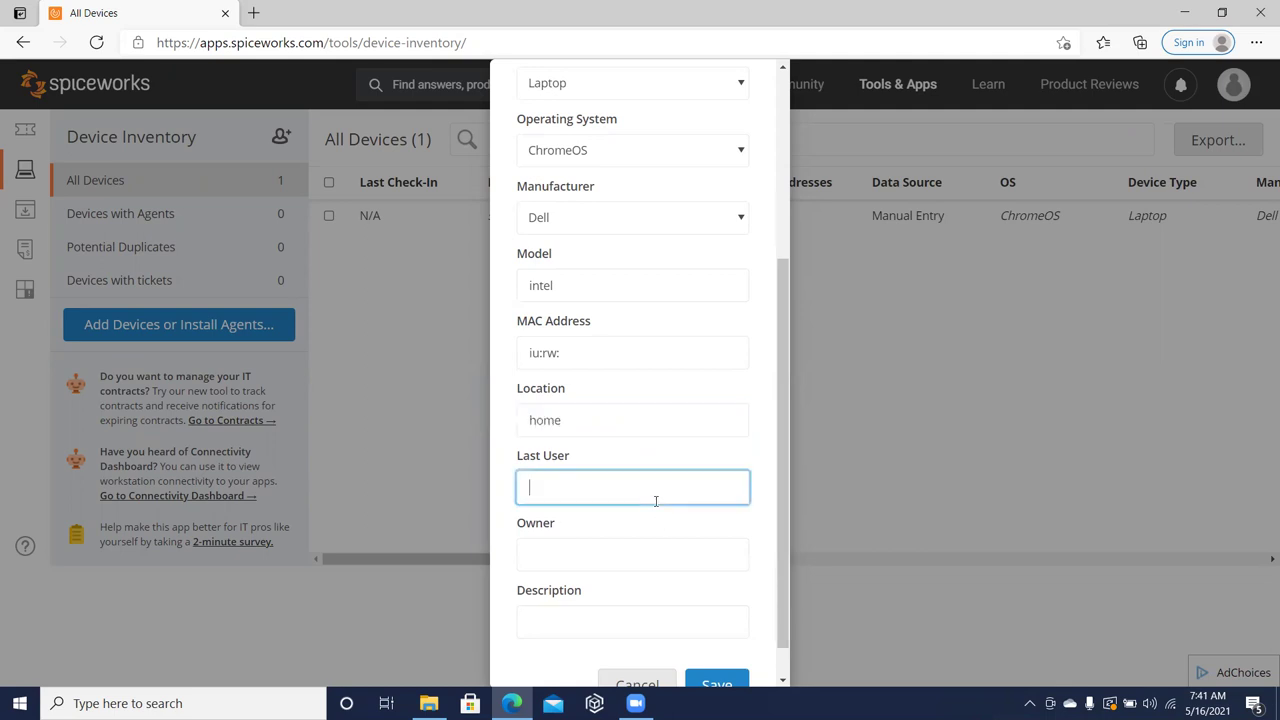
type("me")
left_click(613, 558)
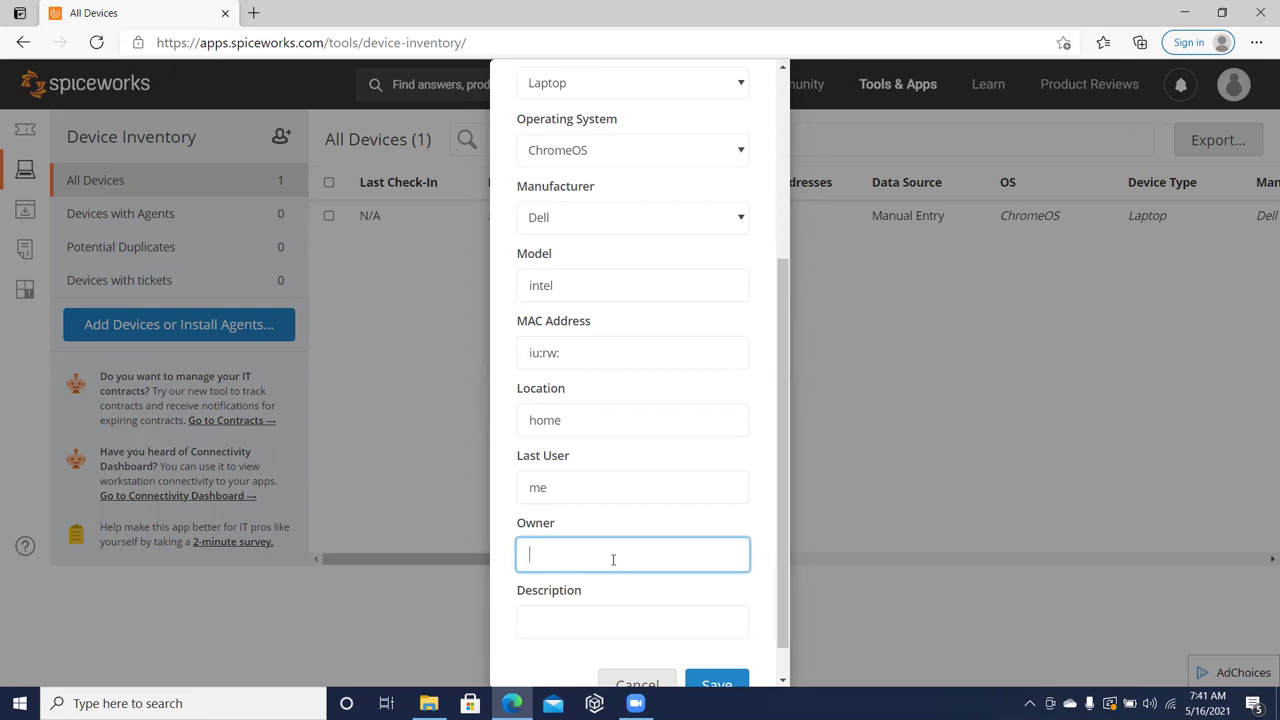
type("me/shool/organiztion")
left_click(625, 555)
type("a")
- Describe the device as dellphz and save the new device entry
left_click(641, 620)
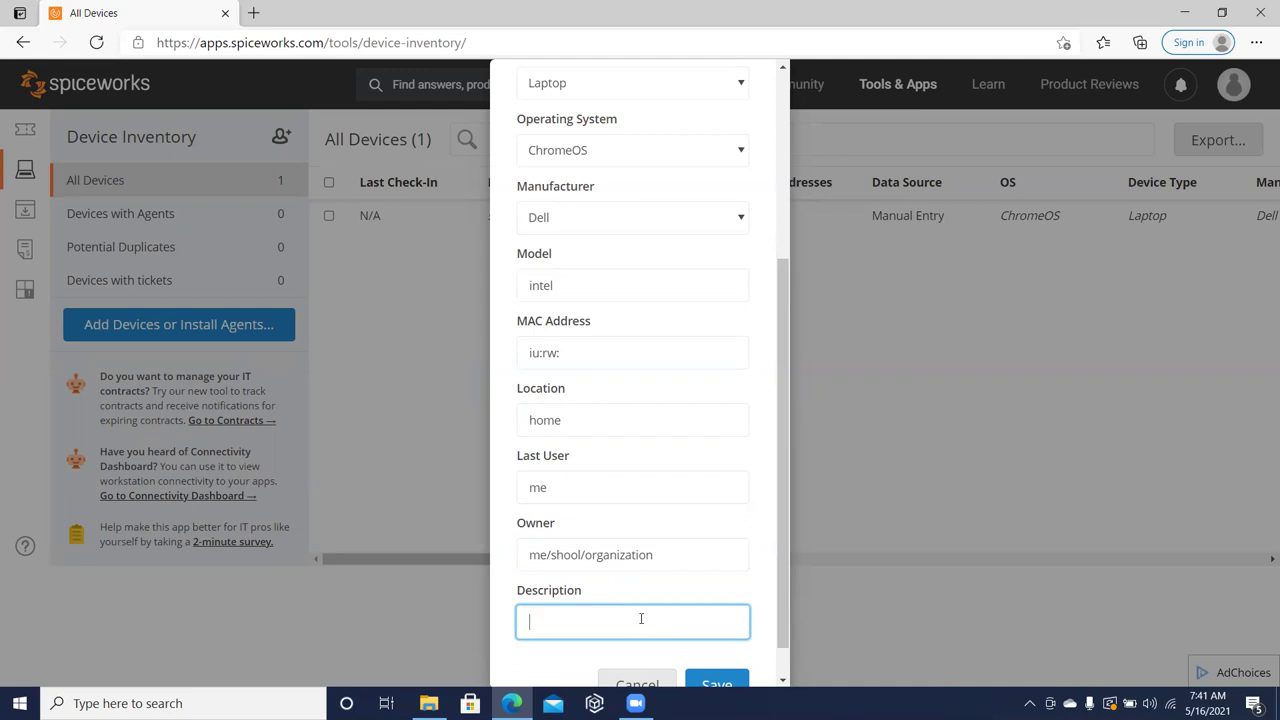
type("dellphz")
left_click_drag(785, 508, 862, 600)
left_click_drag(852, 527, 870, 684)
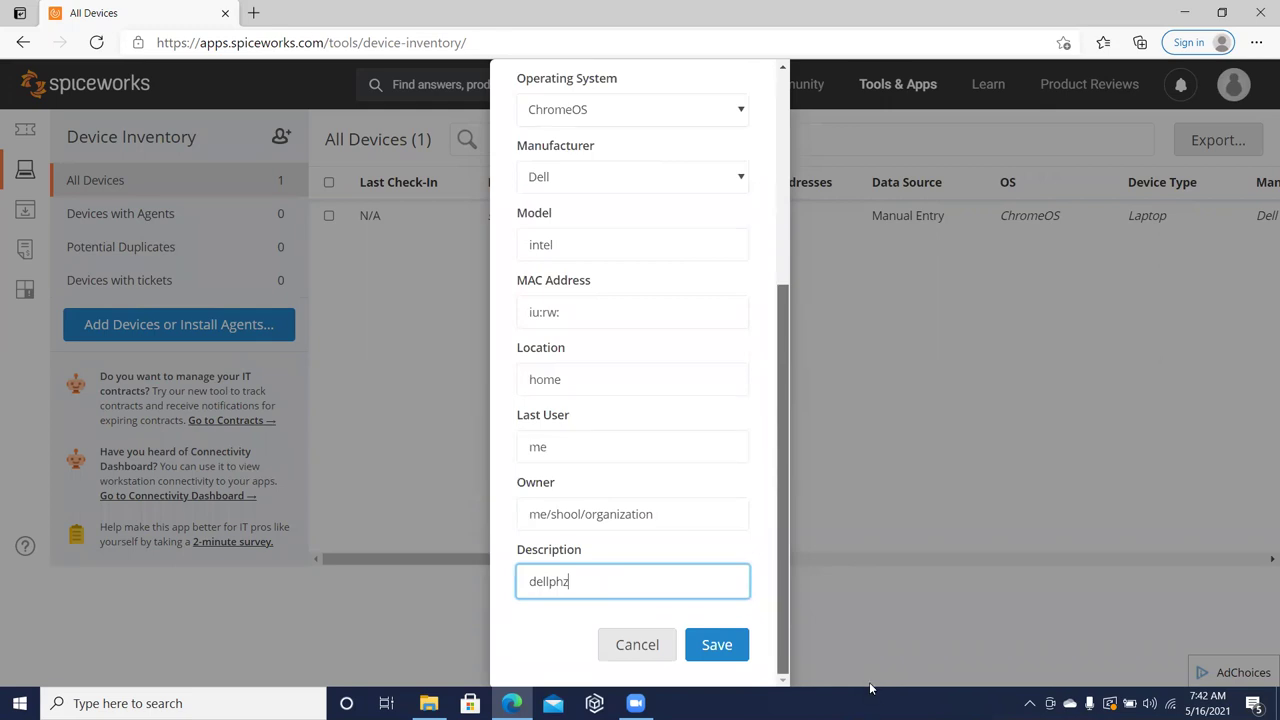
left_click(720, 648)
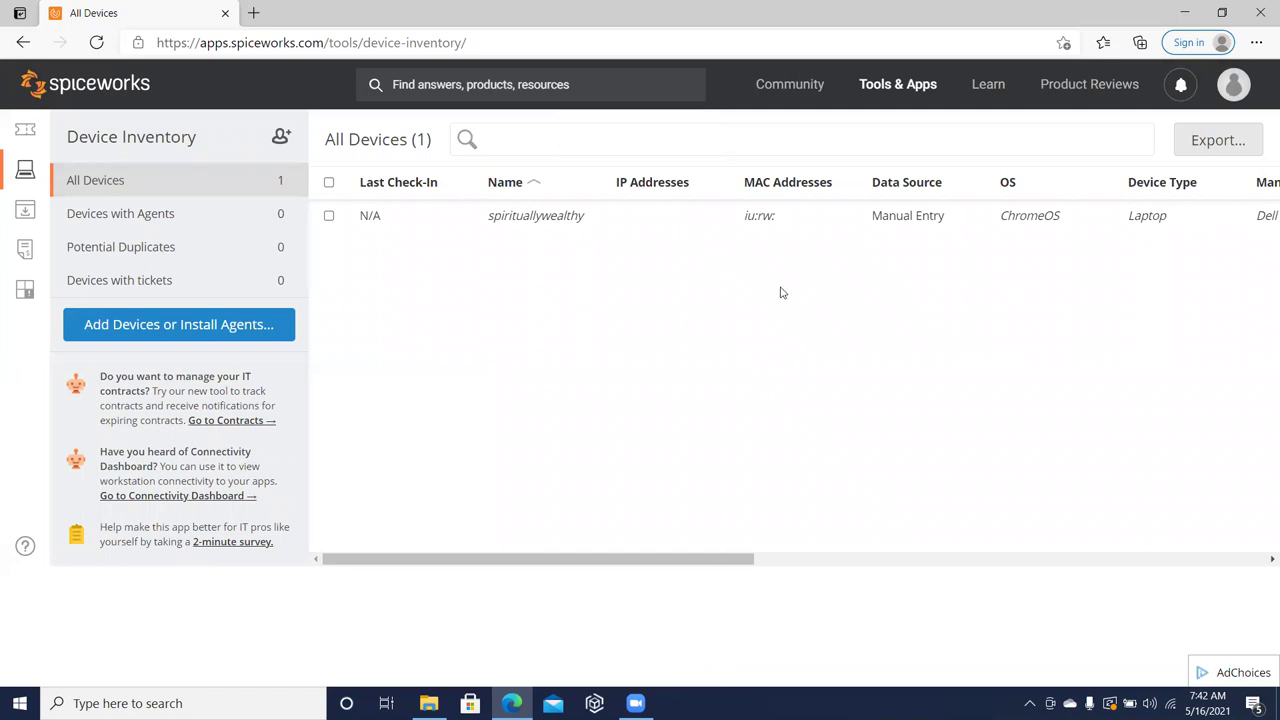
- Edit the spirituallywealthy device, change its description to dell 01 and save the change
left_click(757, 212)
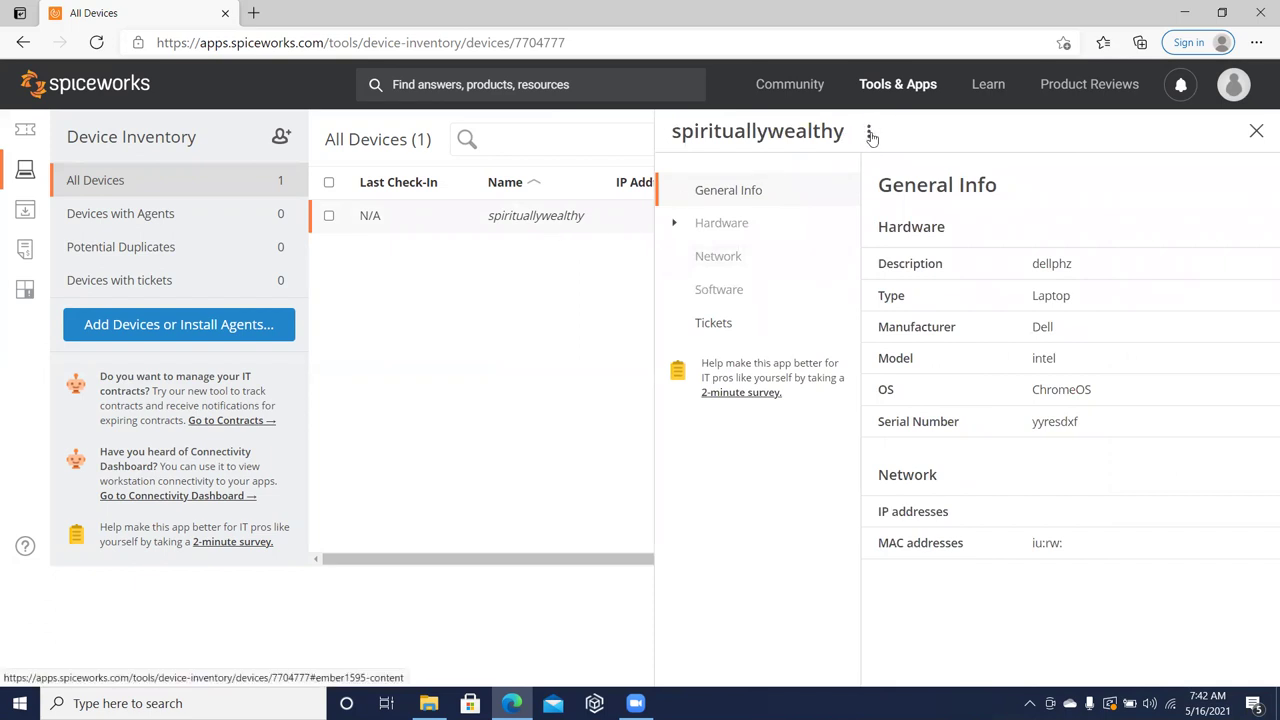
left_click(869, 131)
left_click(790, 171)
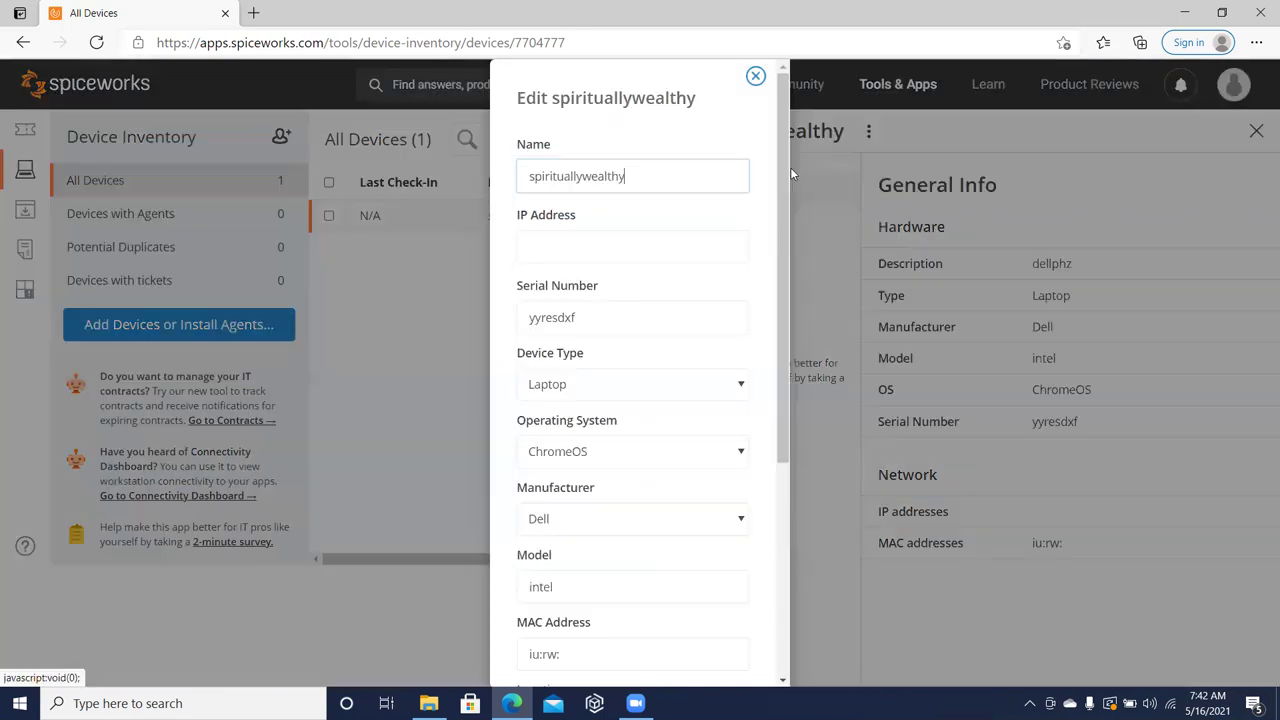
left_click_drag(782, 315, 781, 530)
left_click(642, 581)
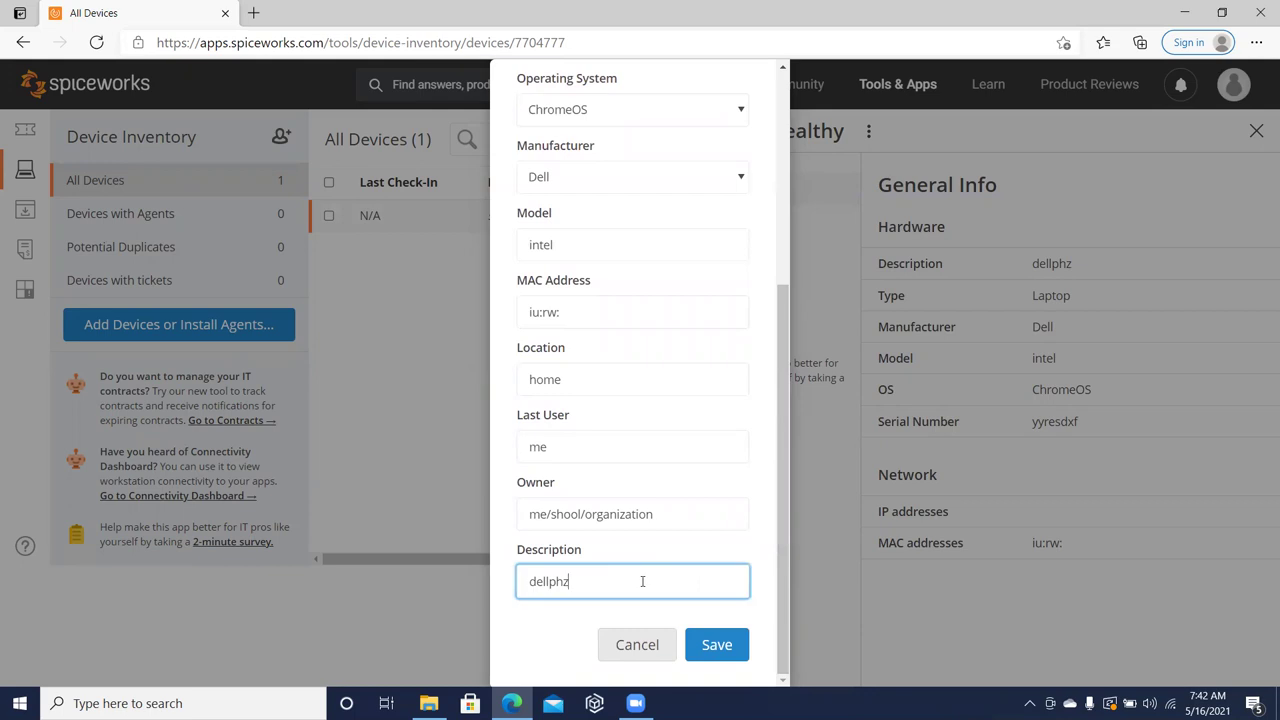
key("BackSpace")
key("BackSpace")
key("BackSpace")
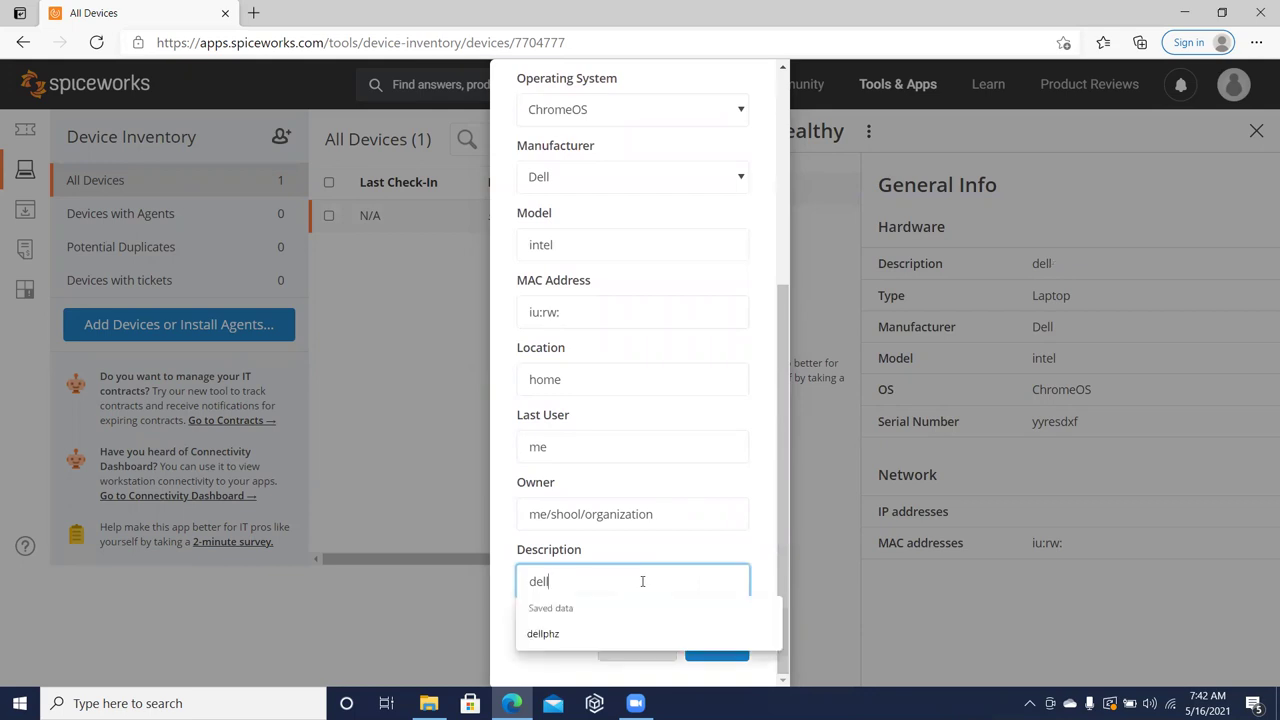
type("01")
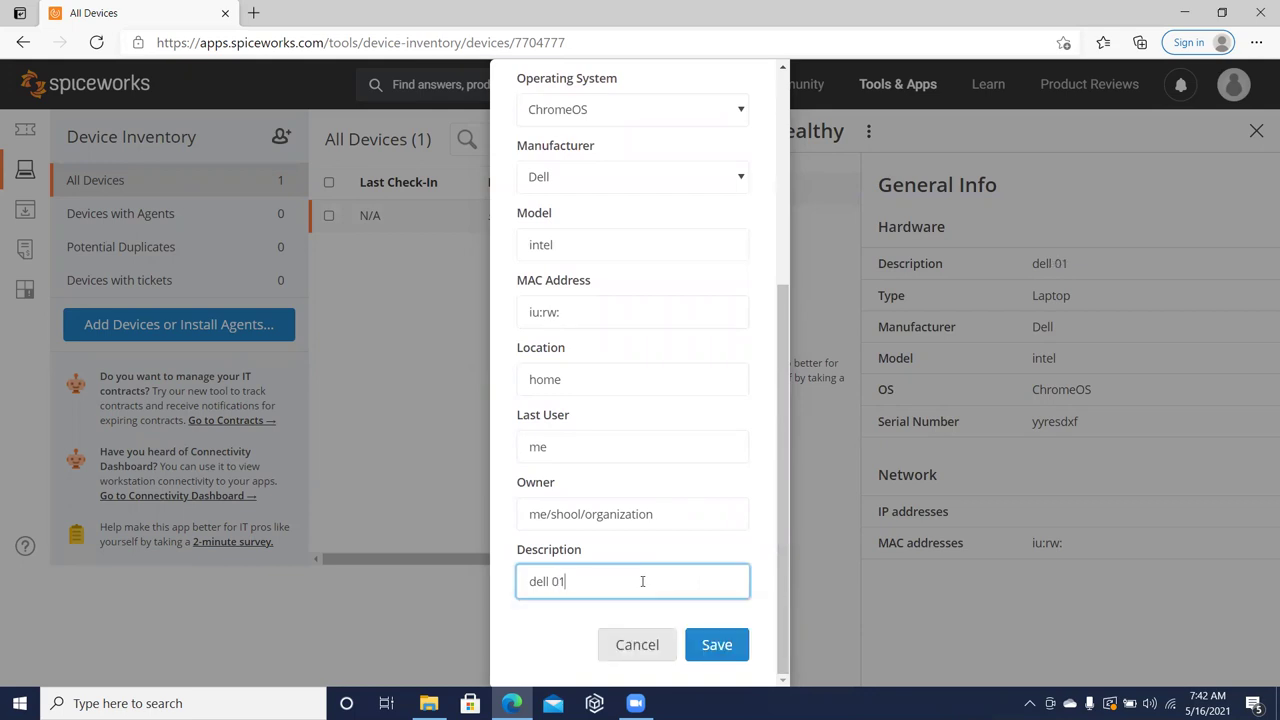
left_click(720, 648)
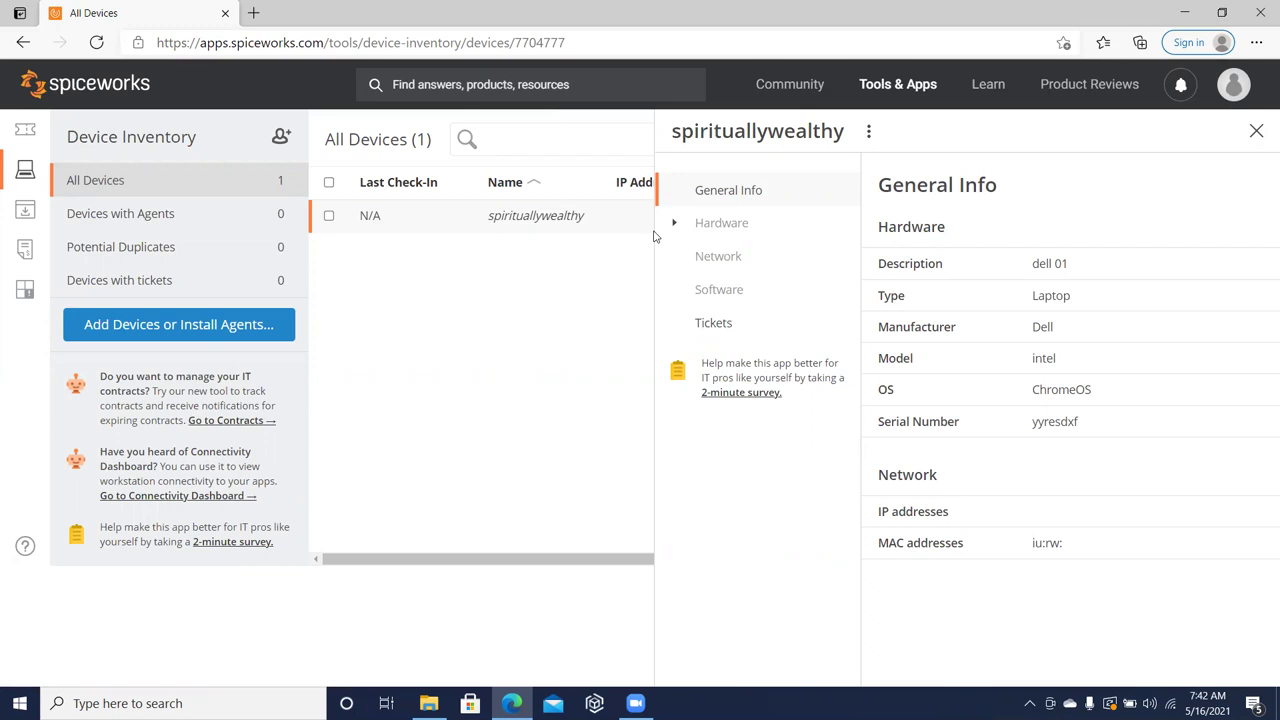
- Review the spirituallywealthy device's details in its edit form, save the form and close the device view
left_click(1258, 131)
left_click(927, 220)
left_click(868, 131)
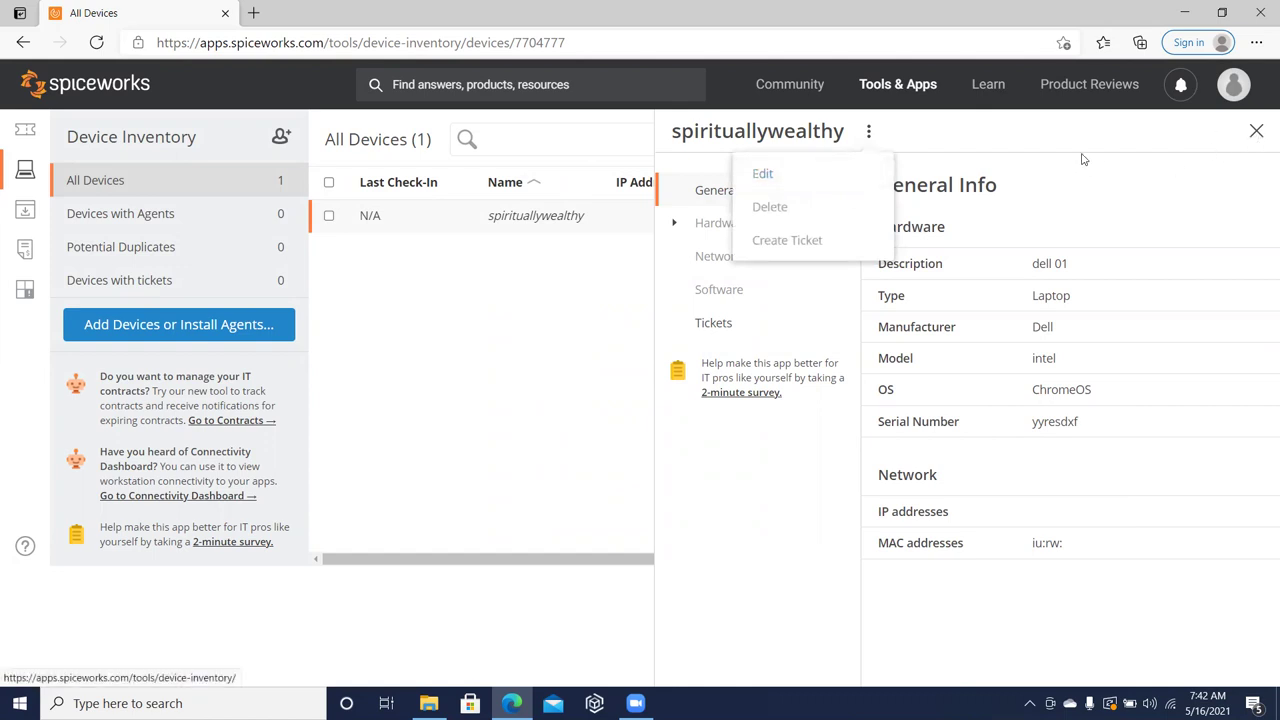
left_click(857, 176)
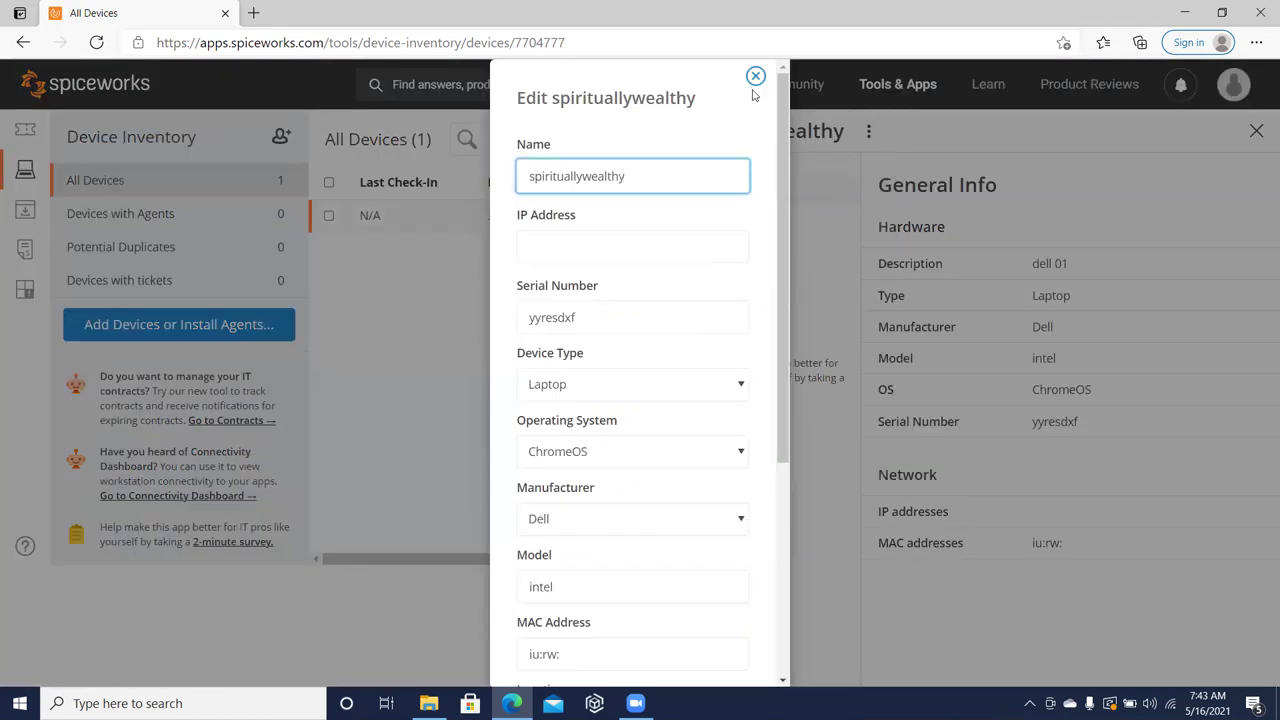
scroll(780, 266, "down", 1)
scroll(780, 266, "down", 6)
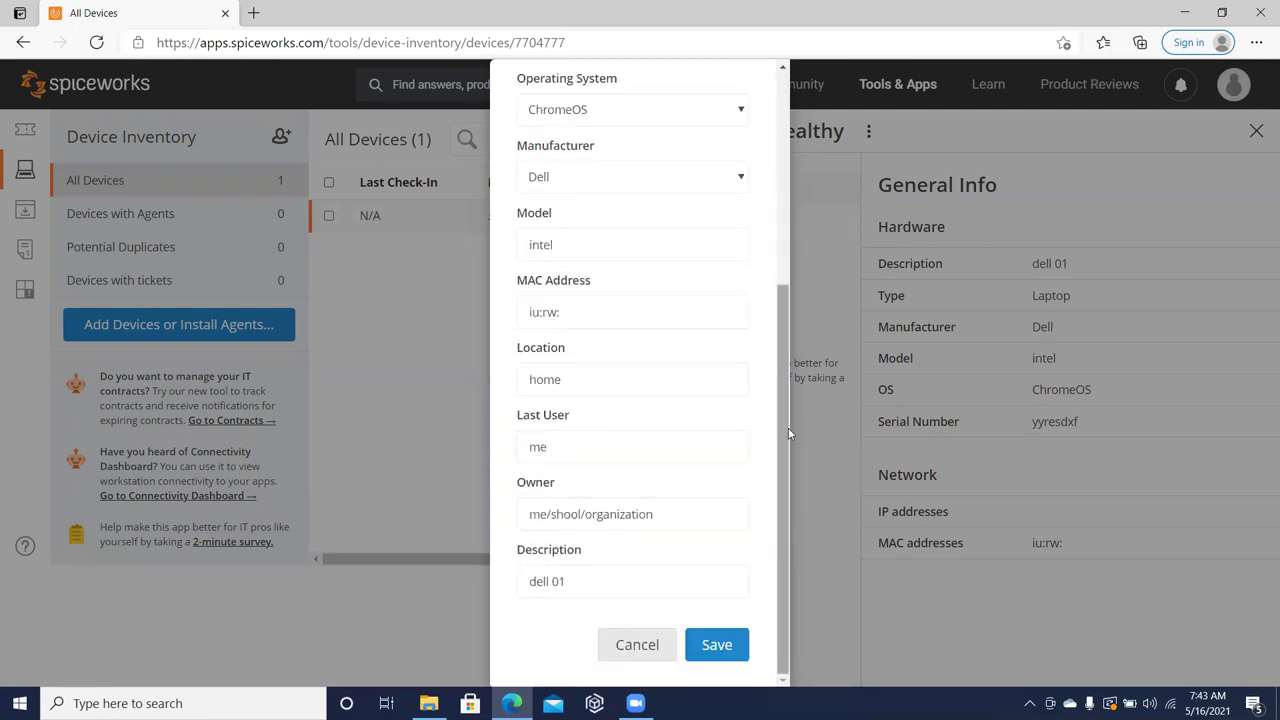
left_click(726, 654)
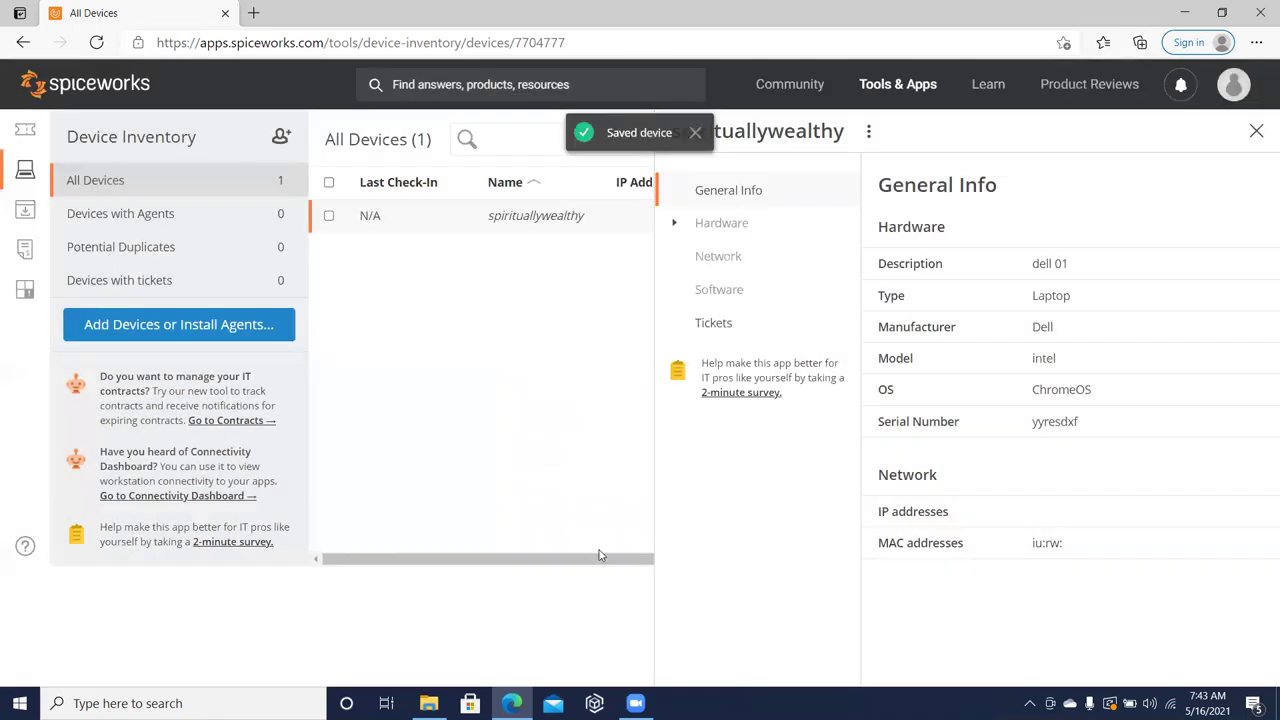
left_click(1258, 134)
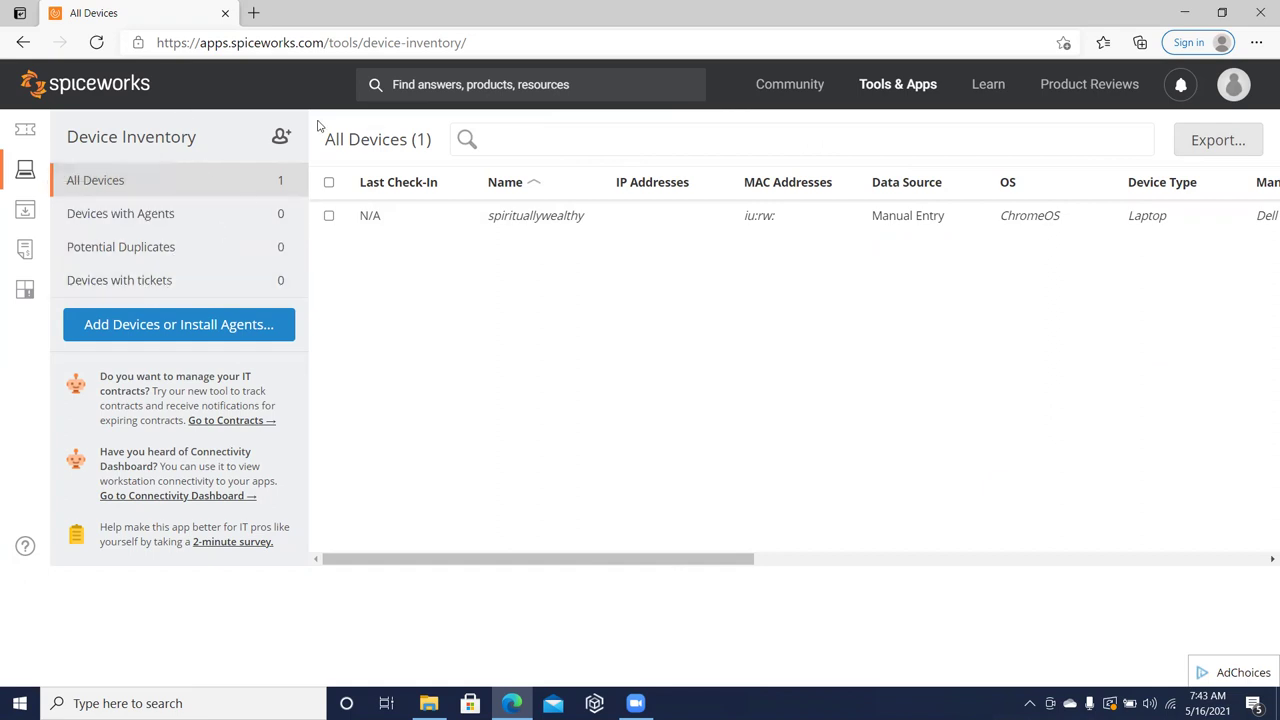
- Start a new ticket in the Help Desk with Spiritually wealthy as its contact
left_click(36, 136)
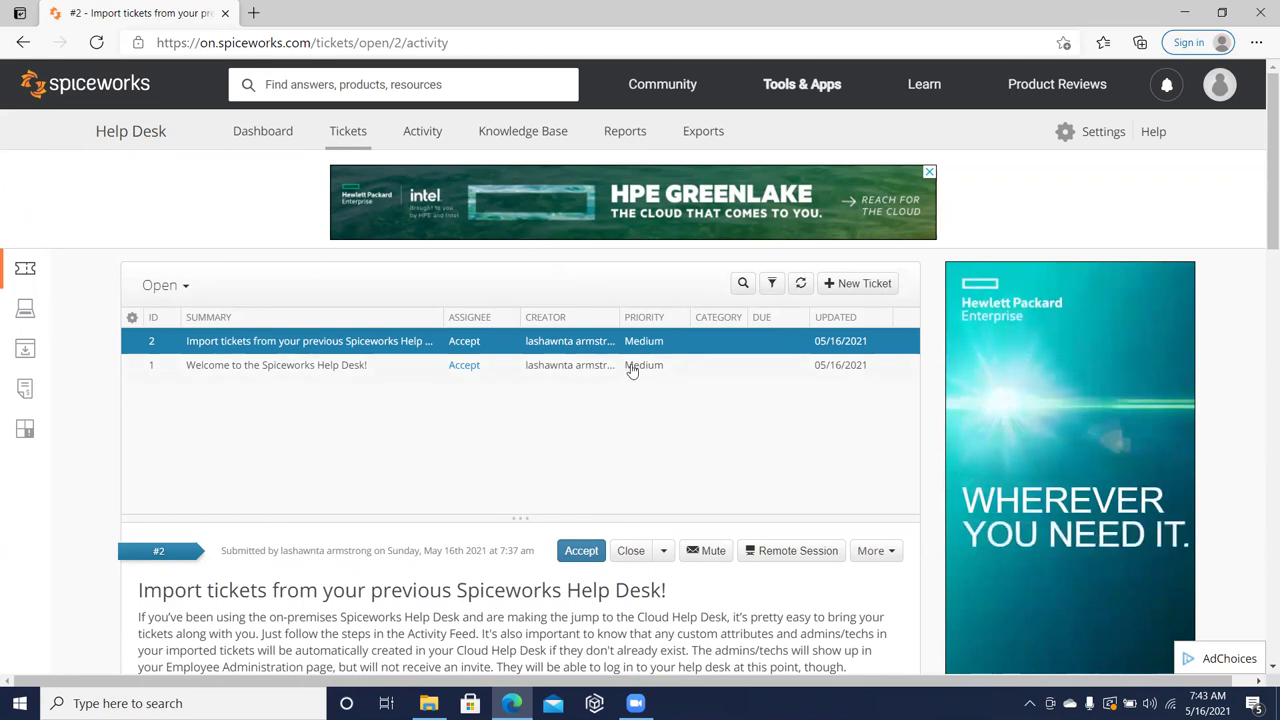
left_click(849, 285)
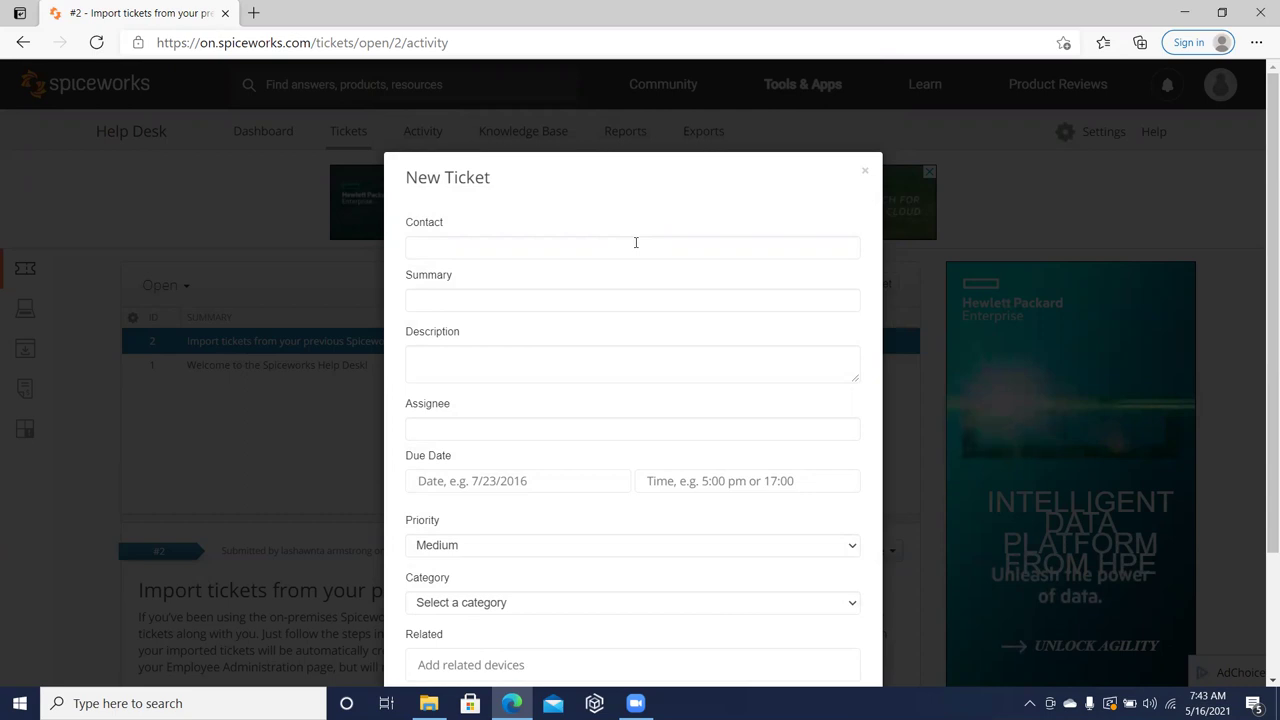
left_click(635, 242)
type("S")
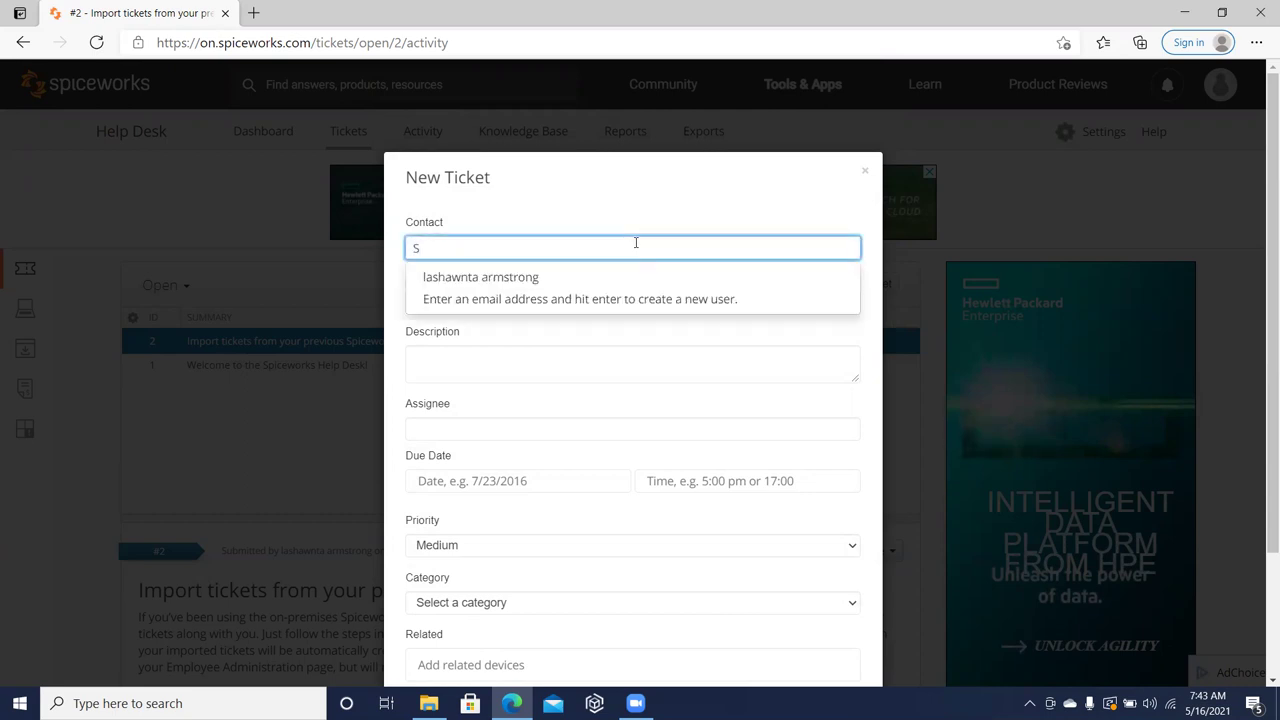
type("pi")
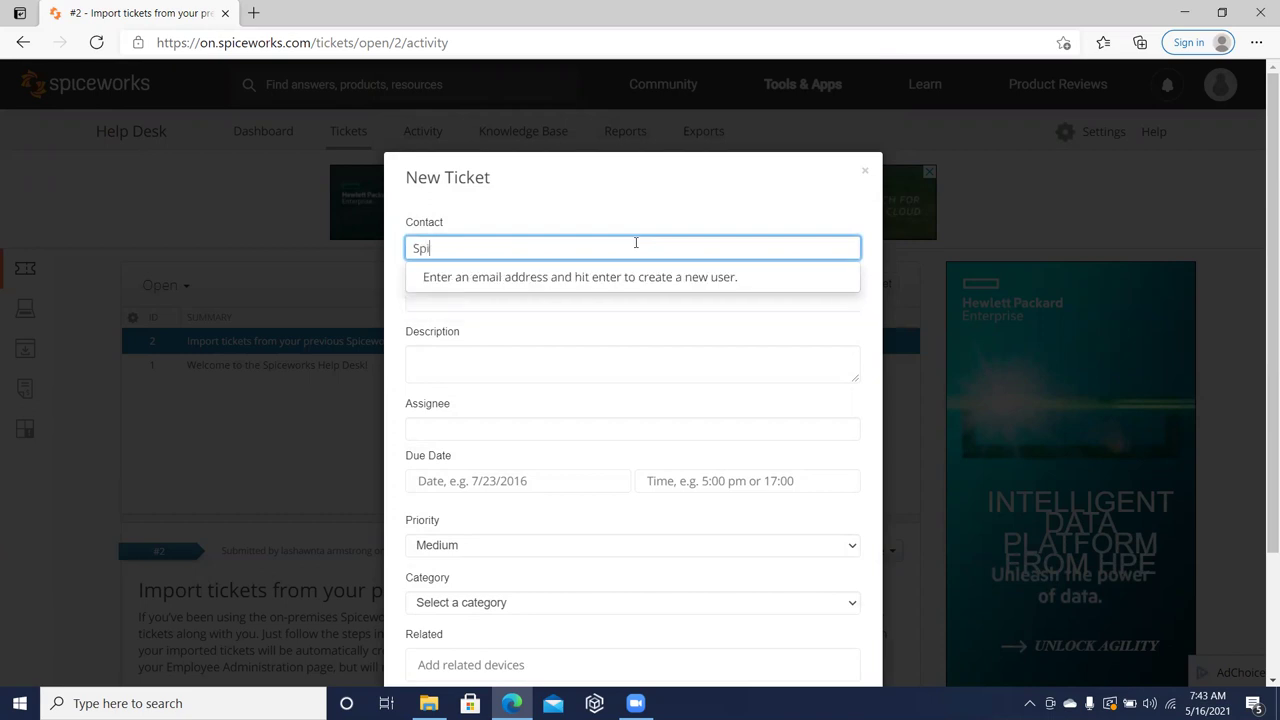
type("ritually wealthy")
- Enter "i showed spicework setup" as the new ticket's summary
left_click(593, 297)
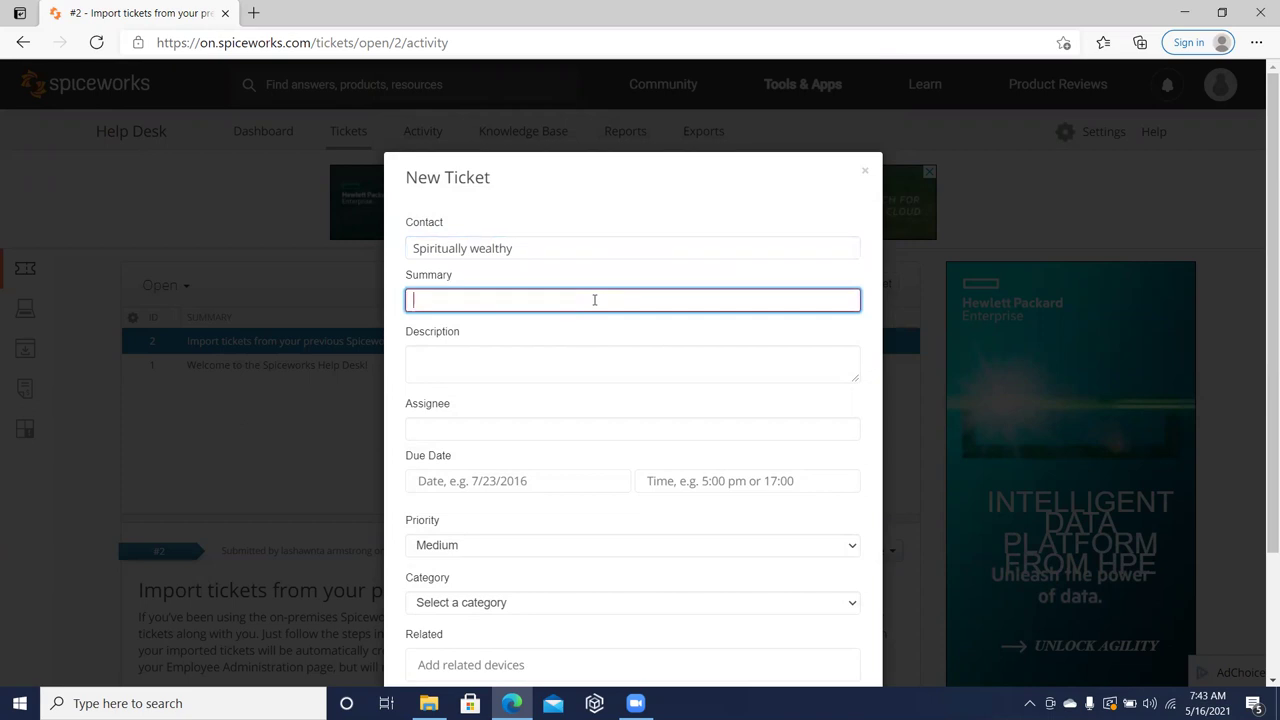
type("i sh")
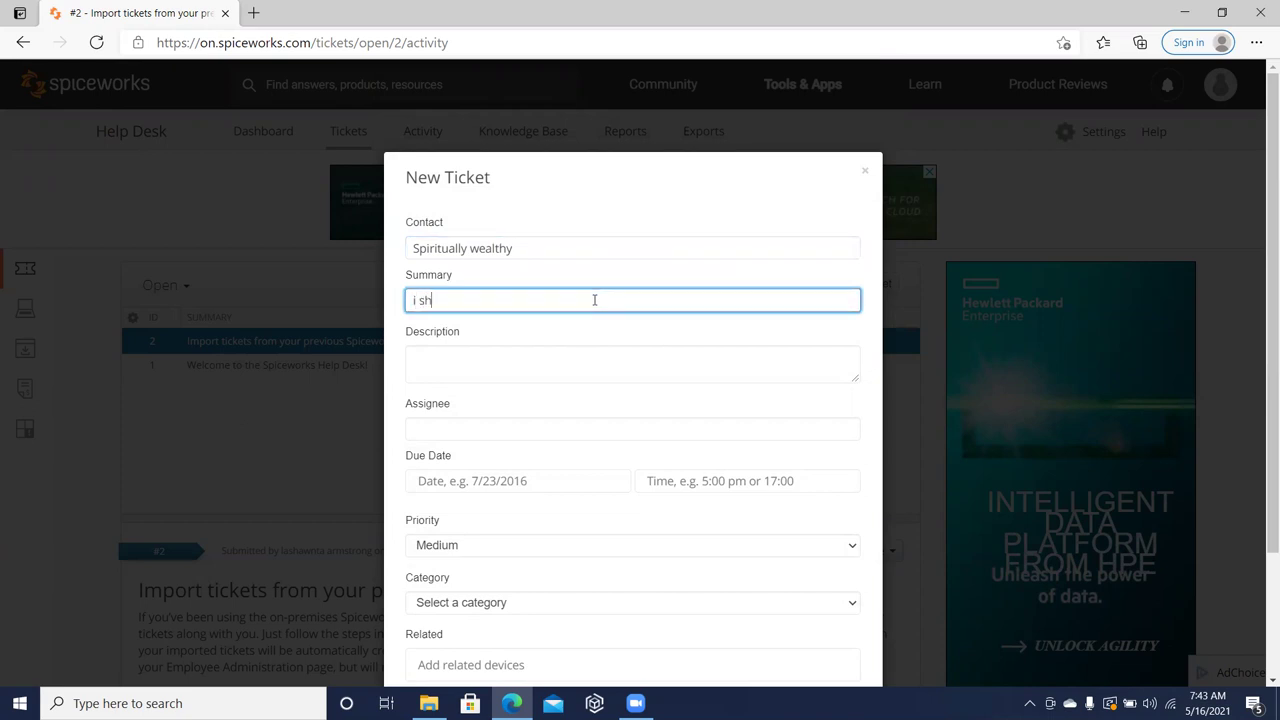
type("owed spicework setup")
- Fill in the ticket description "i explianed how to create a ticket an account and add devices and created at ticket for the invenotry."
left_click(550, 369)
type("i")
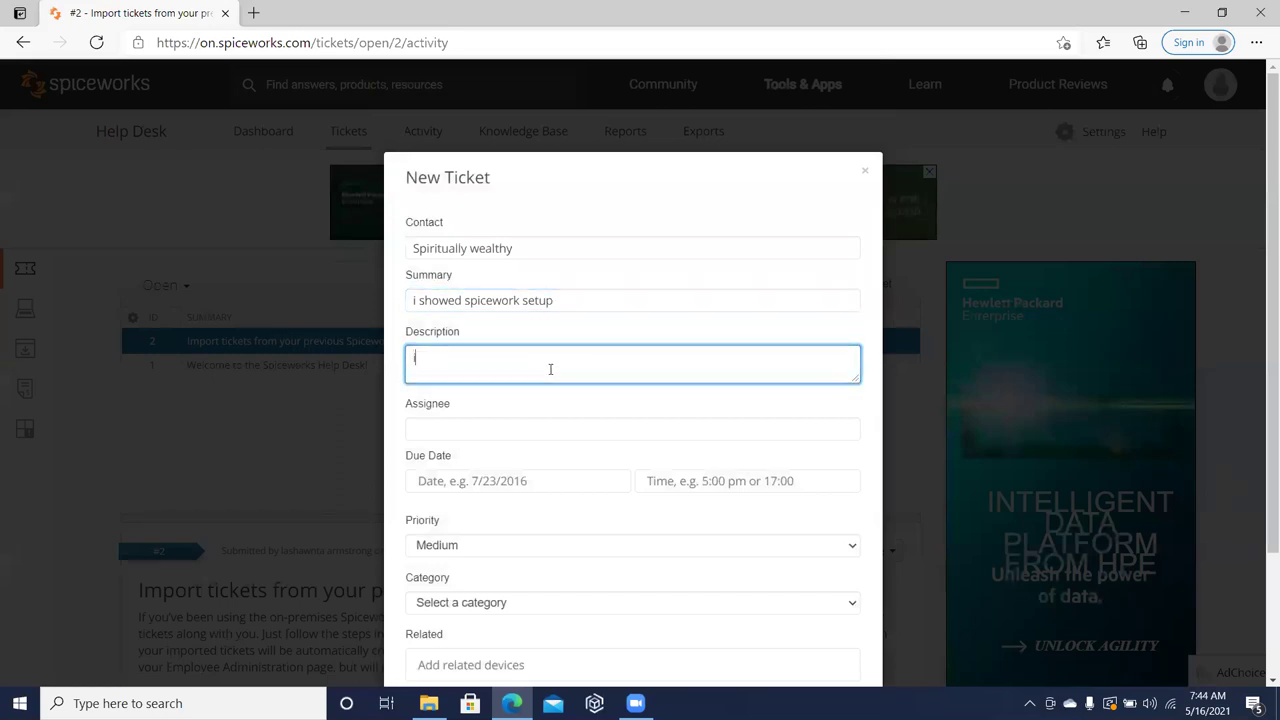
type(" explianed how to create a")
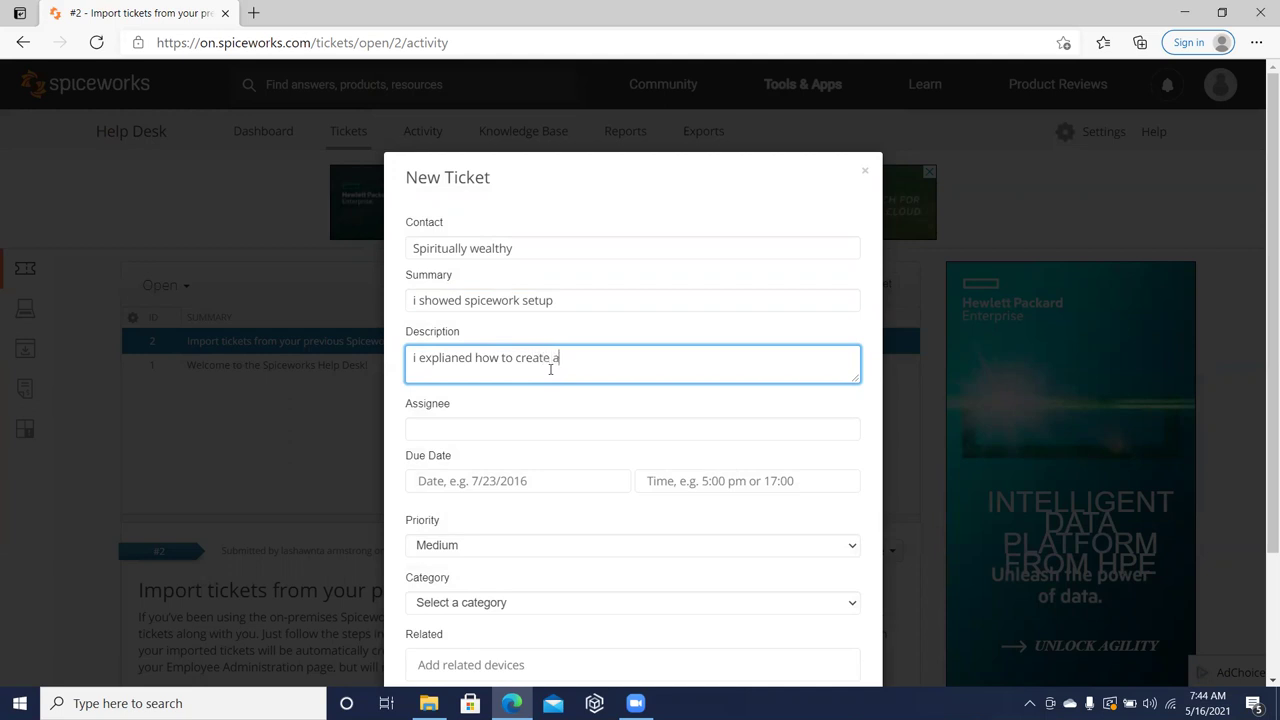
type("n account and add devices ab")
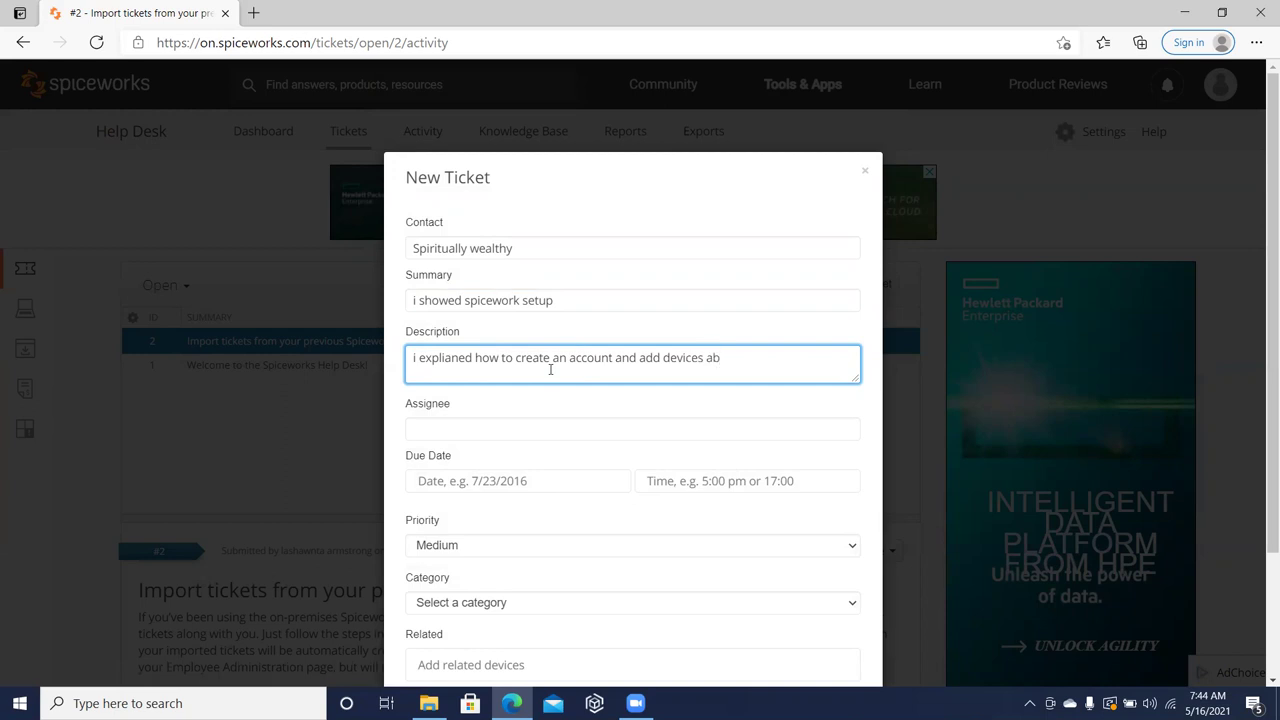
key("BackSpace")
type("nd create")
left_click(550, 358)
type("a ticket")
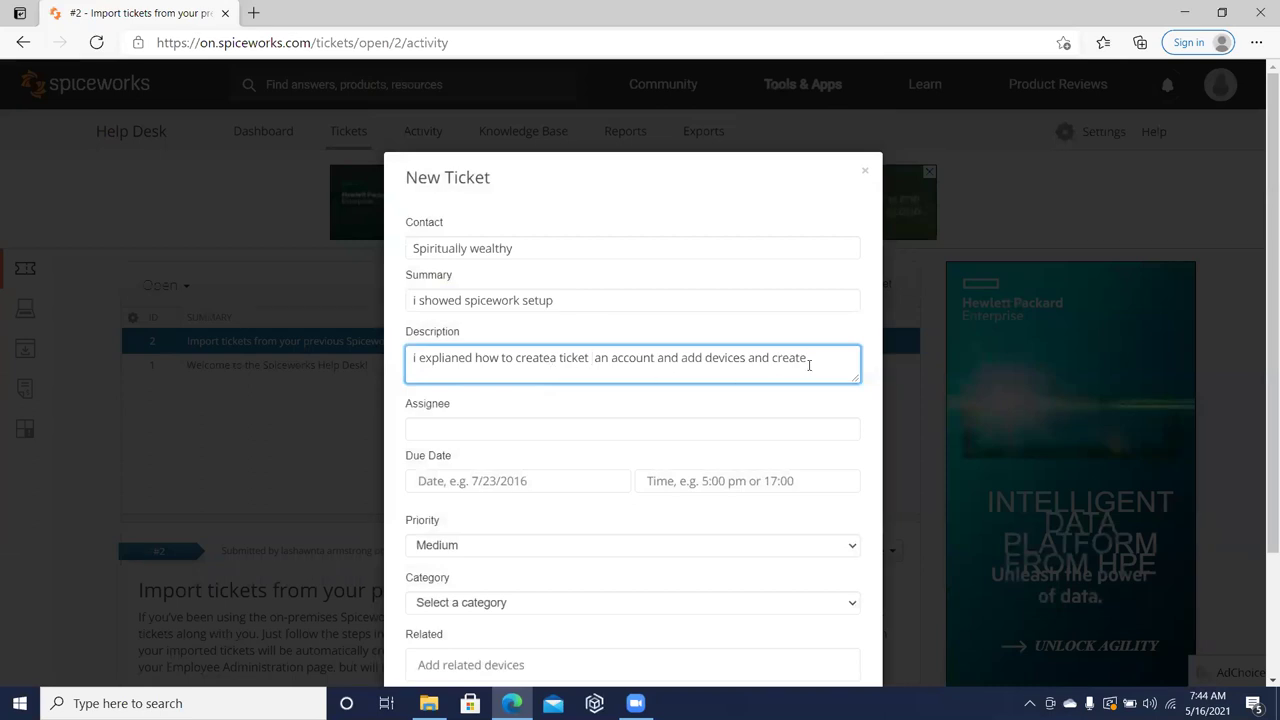
type("d at ti")
type("cket for the invenotry")
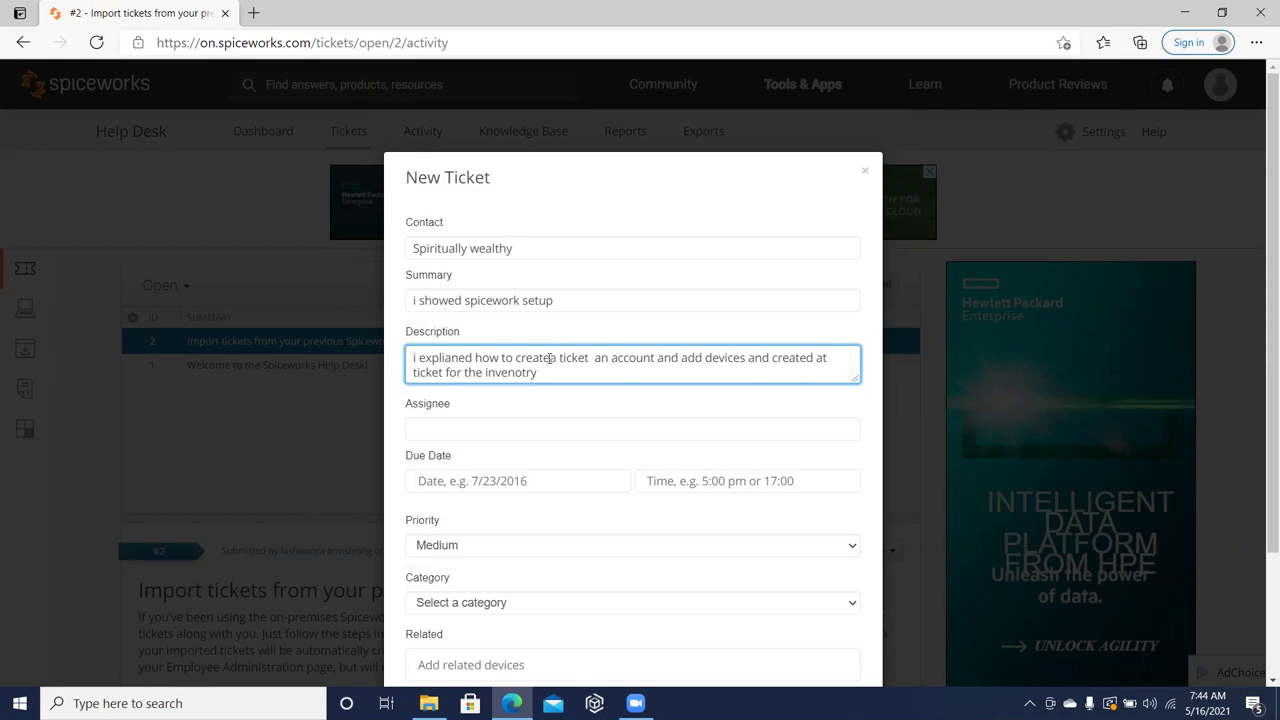
left_click(549, 357)
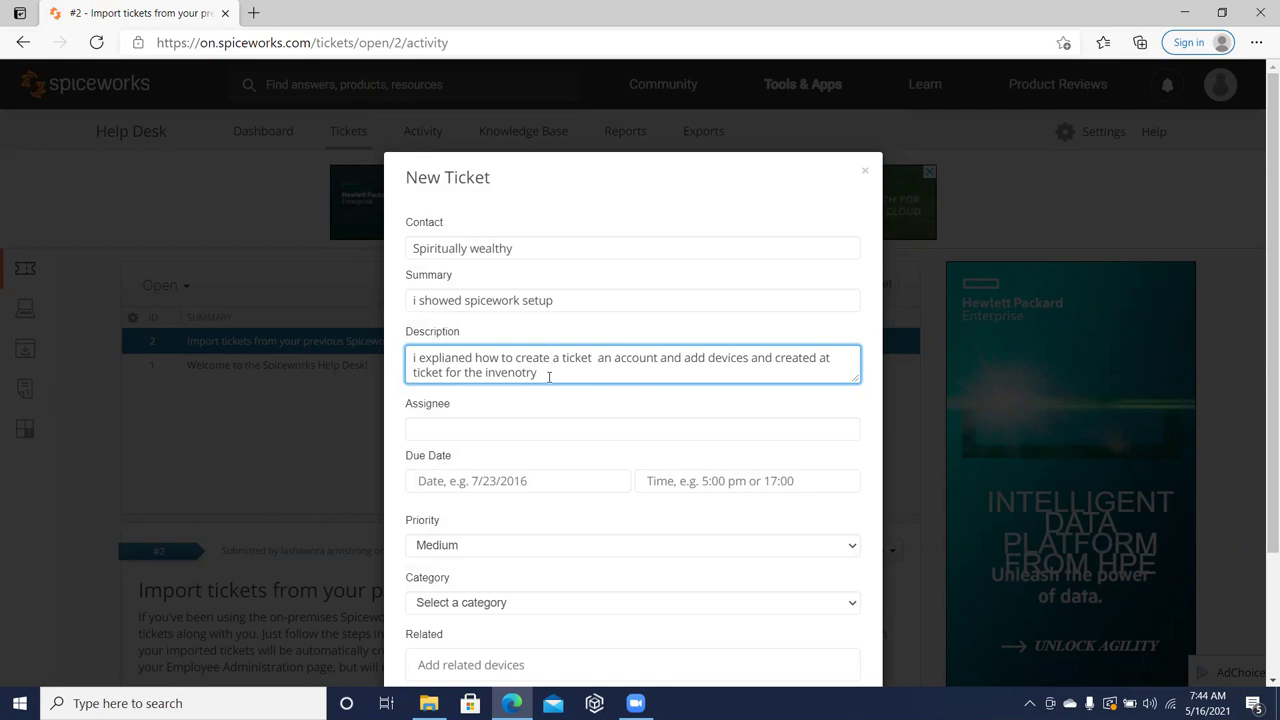
type(".")
- Enter spirituallywelathy as the ticket's assignee
left_click(550, 425)
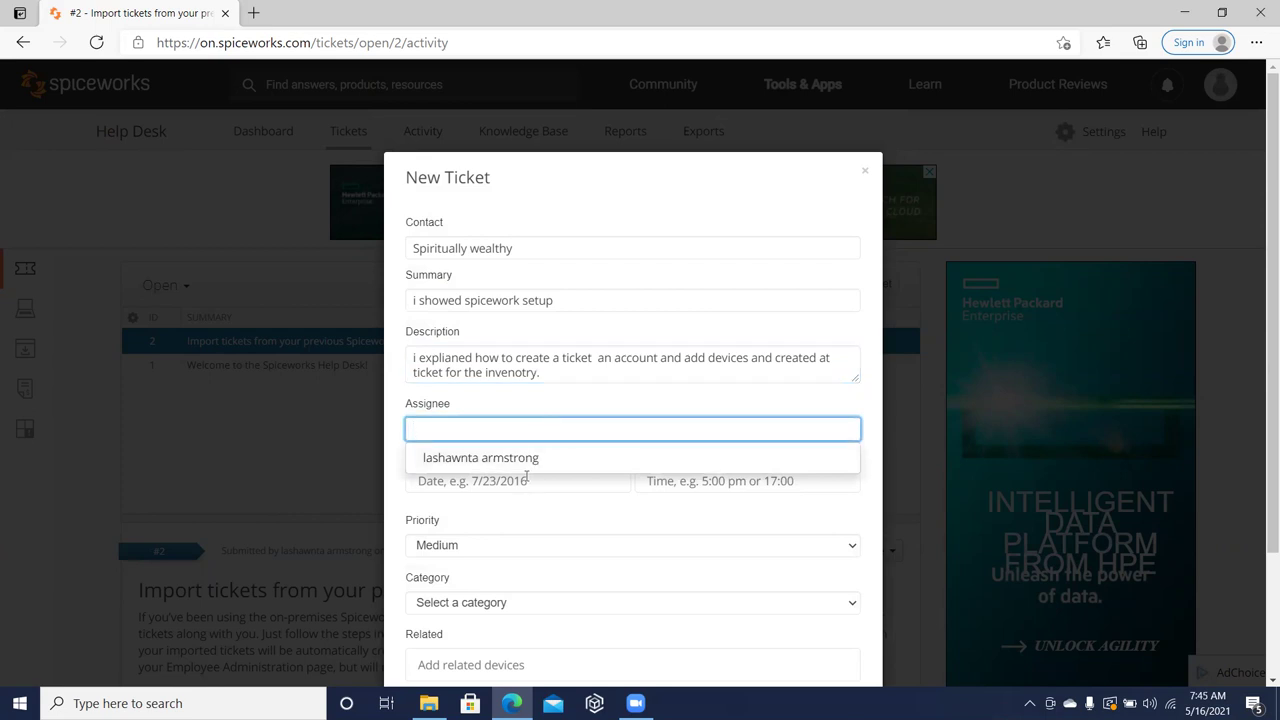
type("sp")
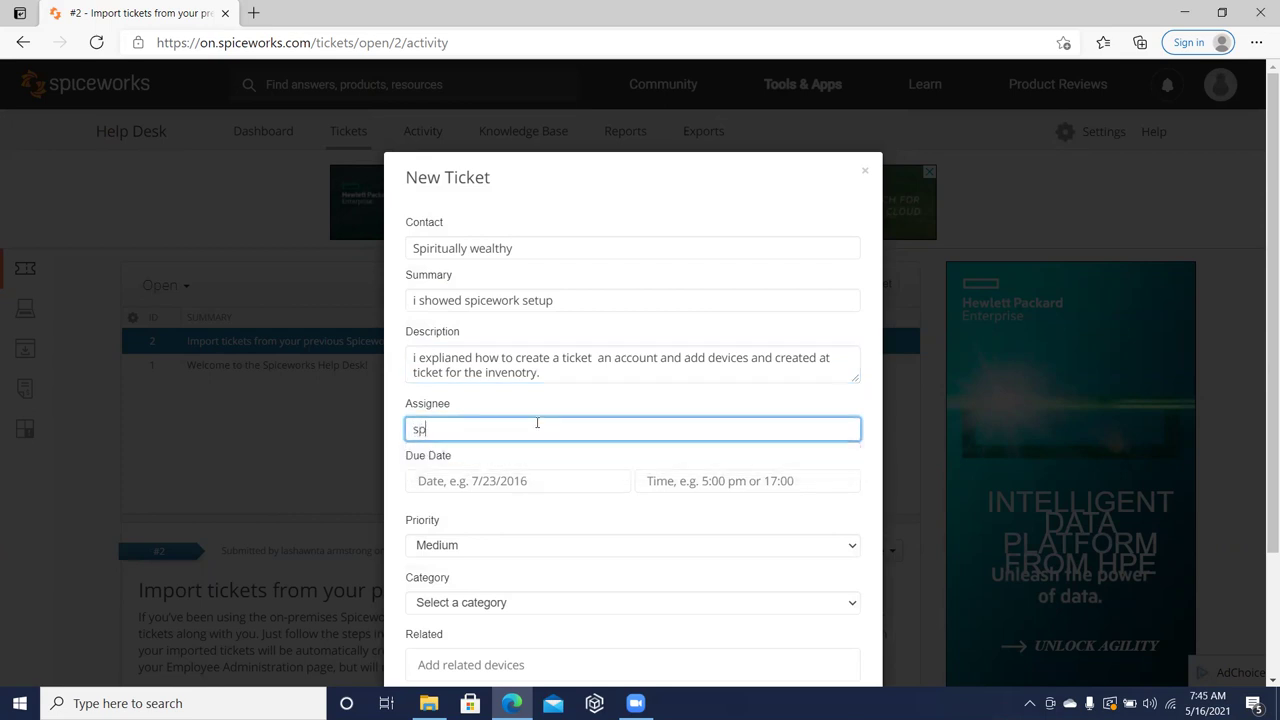
type("irituallywelathy")
- Set the ticket's due date to 05/16/2021 at 7:45 am
left_click(550, 481)
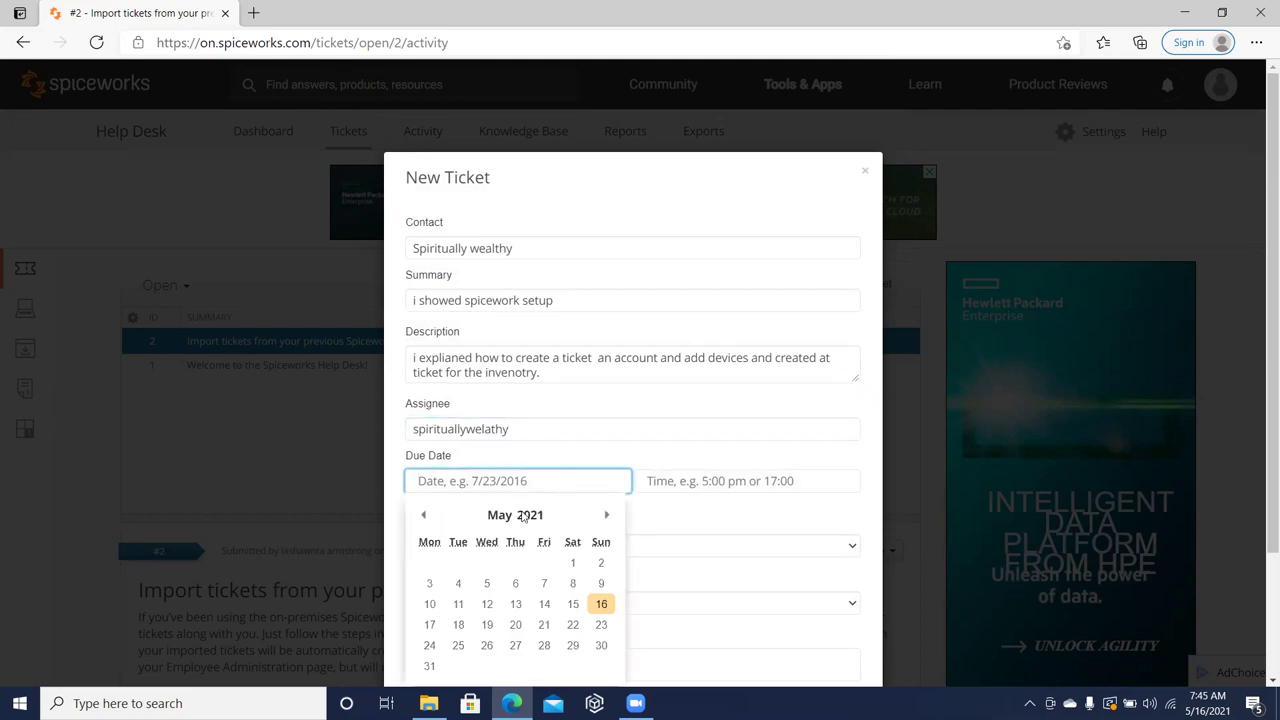
left_click(602, 606)
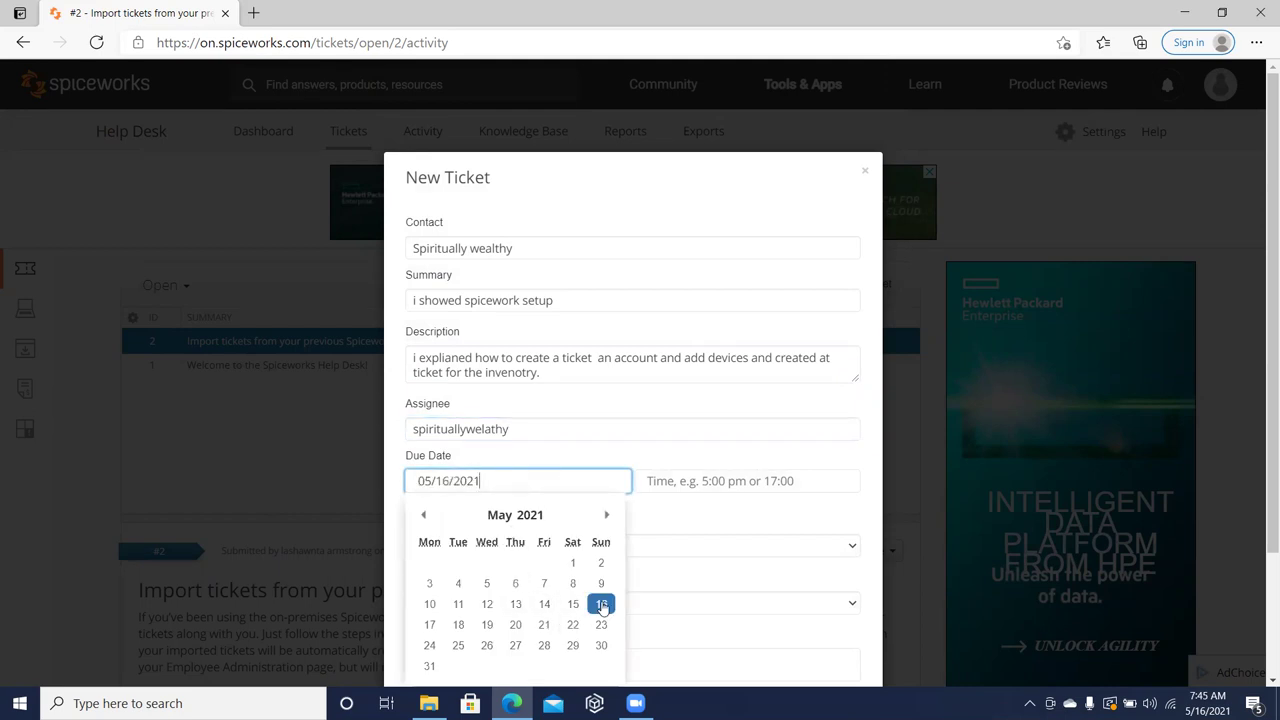
left_click(739, 483)
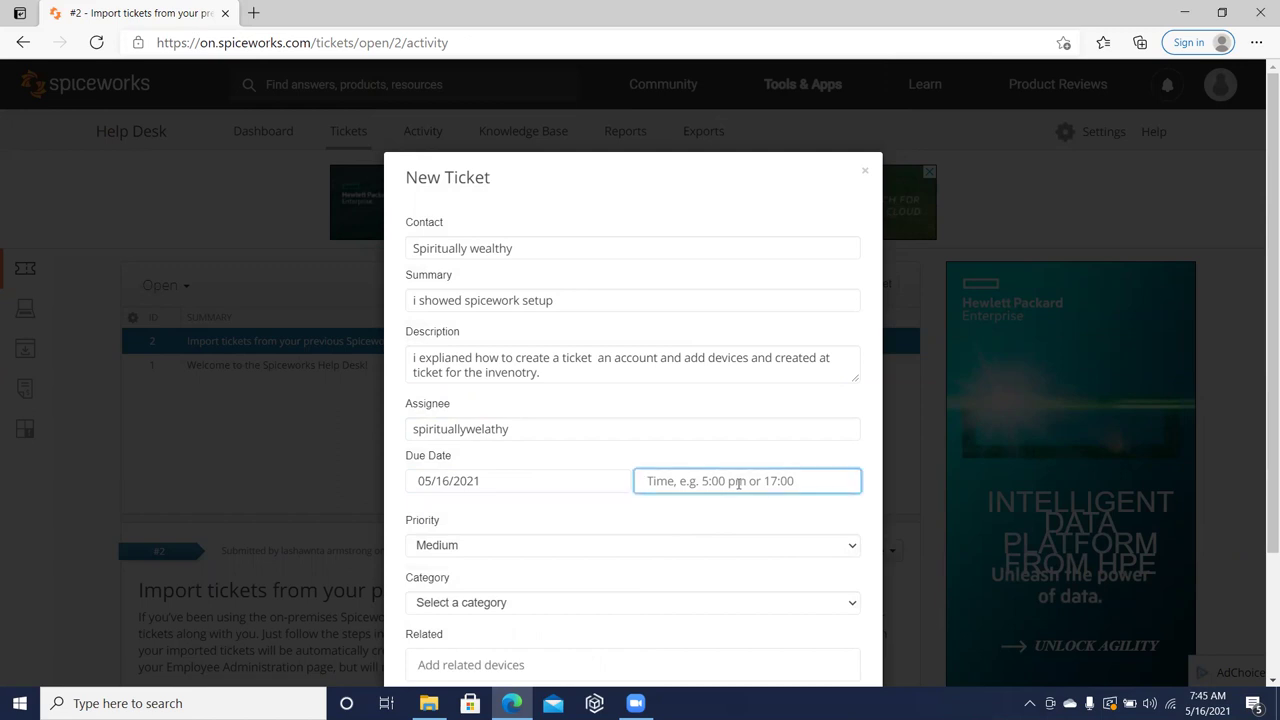
type(":")
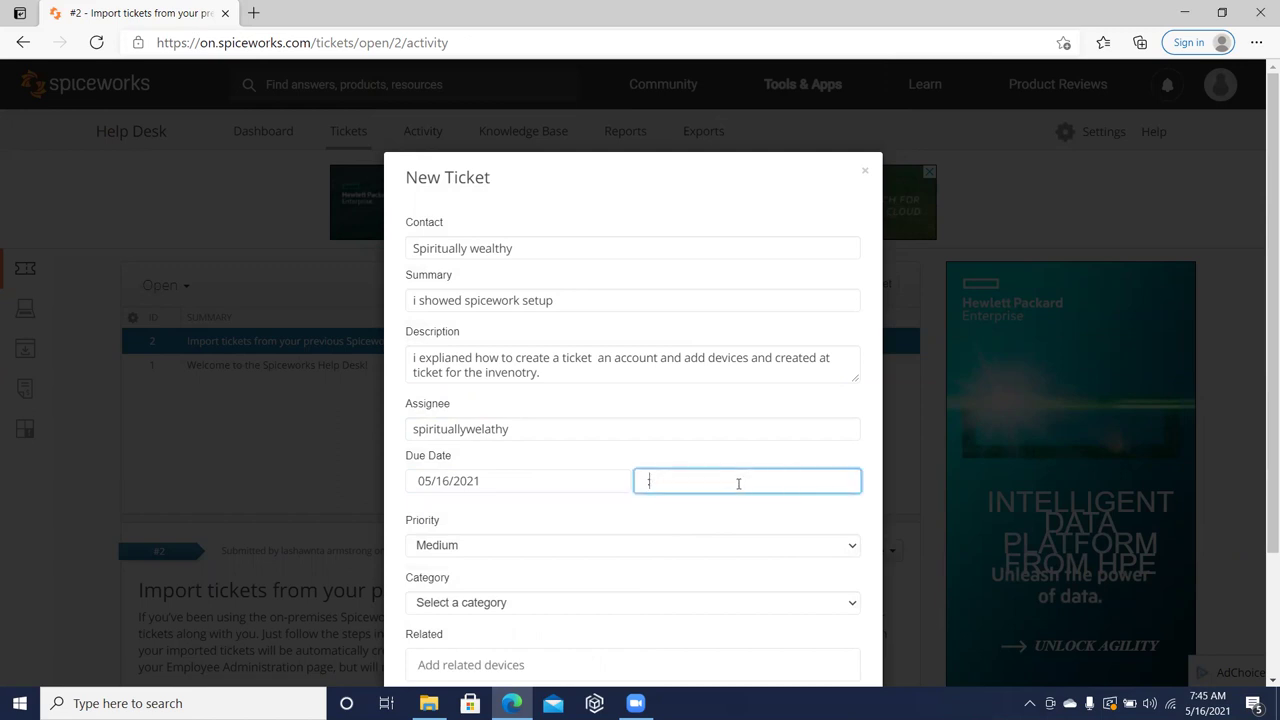
type("am")
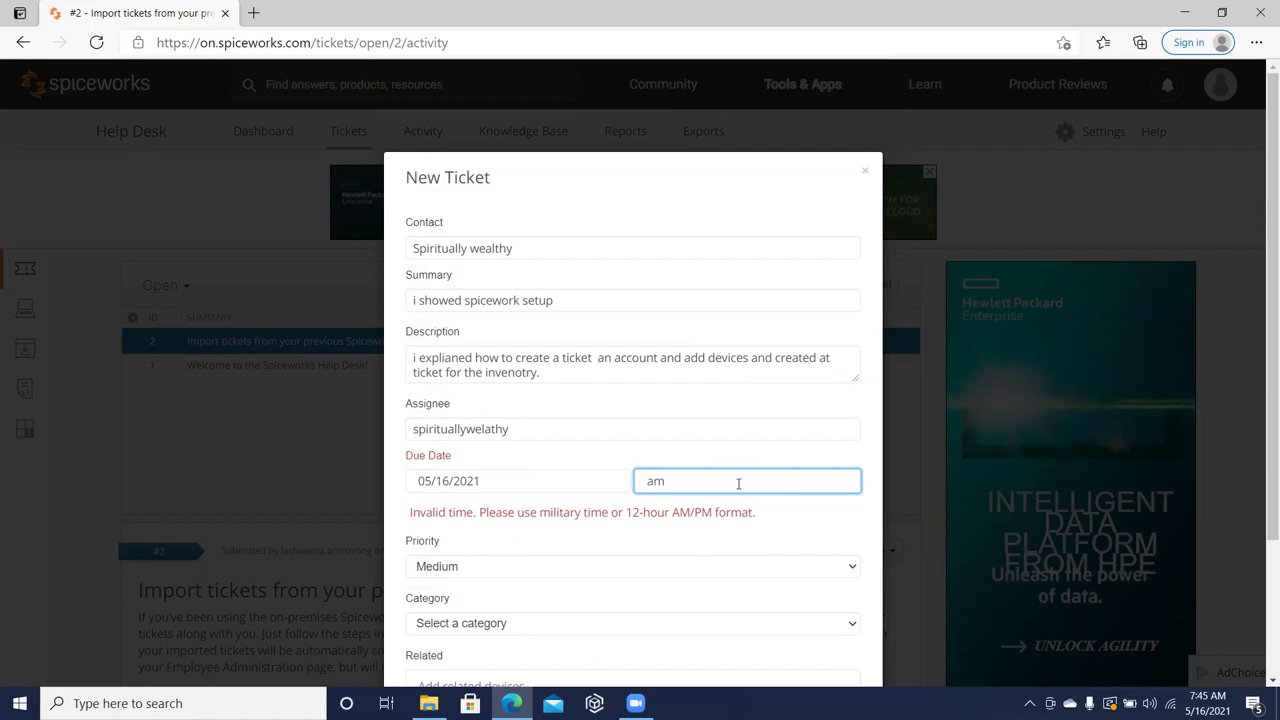
key("BackSpace")
key("BackSpace")
type("7:45 am")
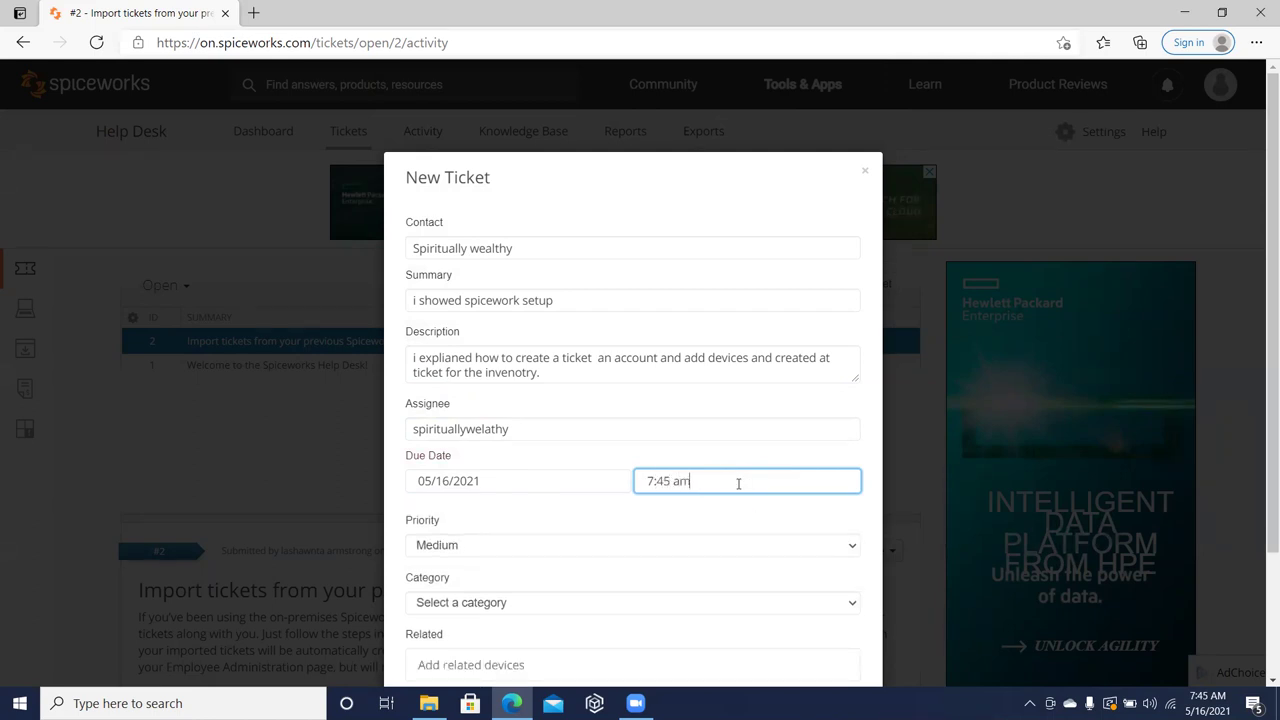
- Set the ticket's priority to High and its category to Other
left_click(700, 546)
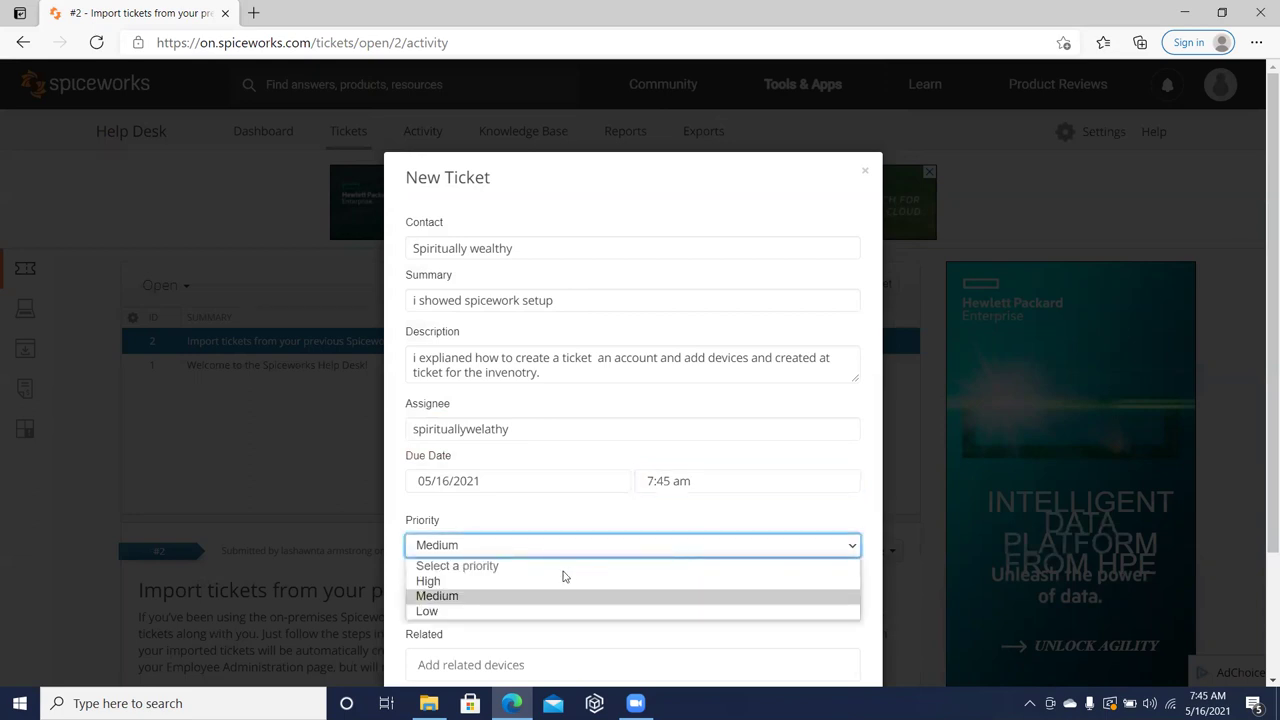
left_click(508, 581)
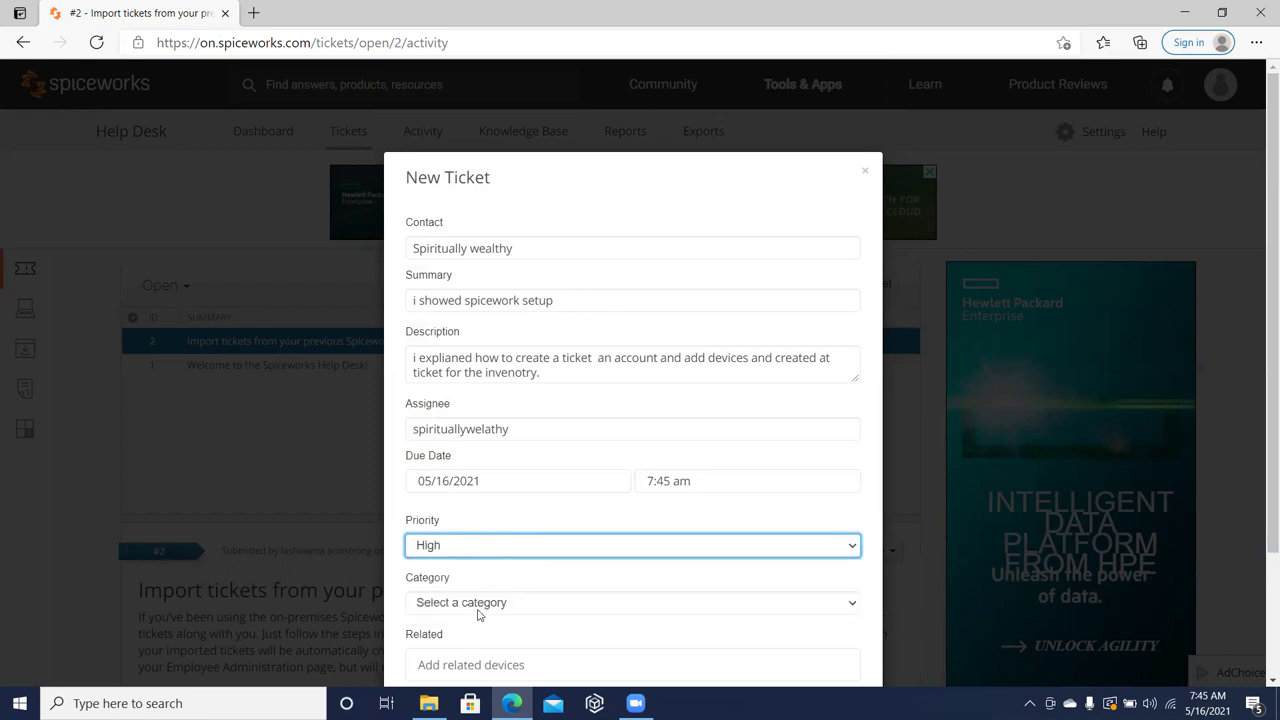
left_click(478, 608)
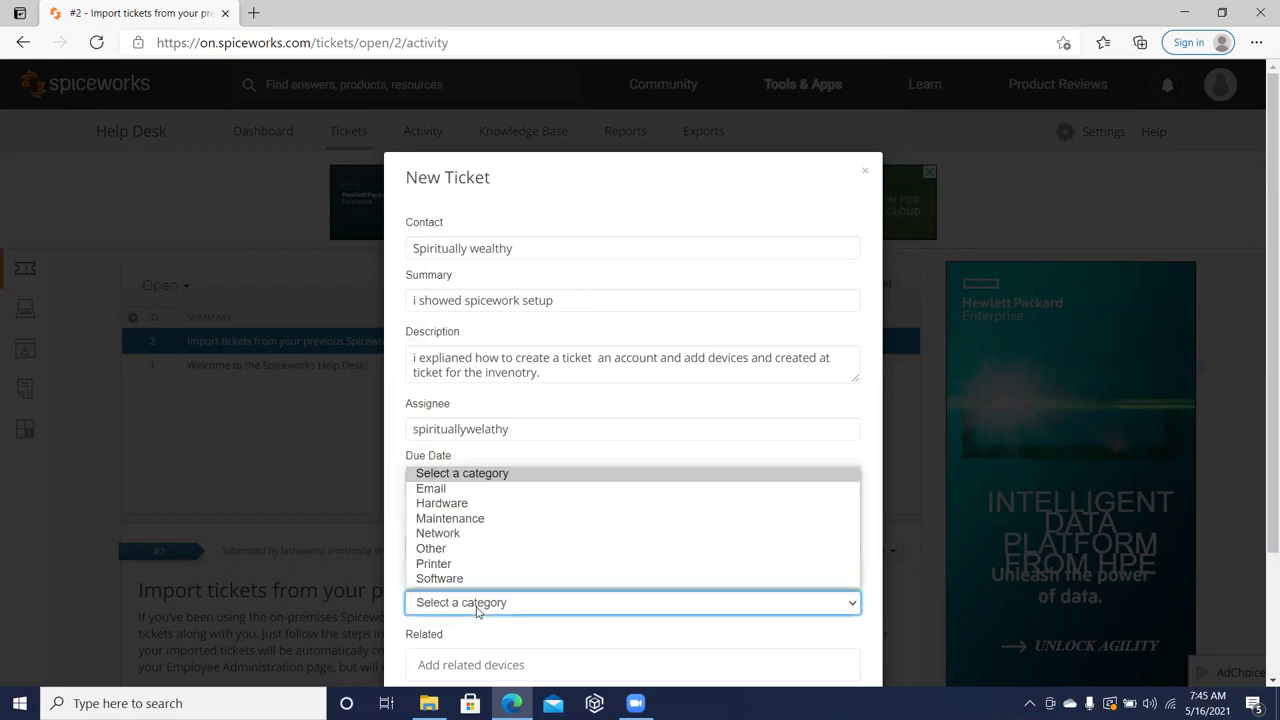
left_click(507, 552)
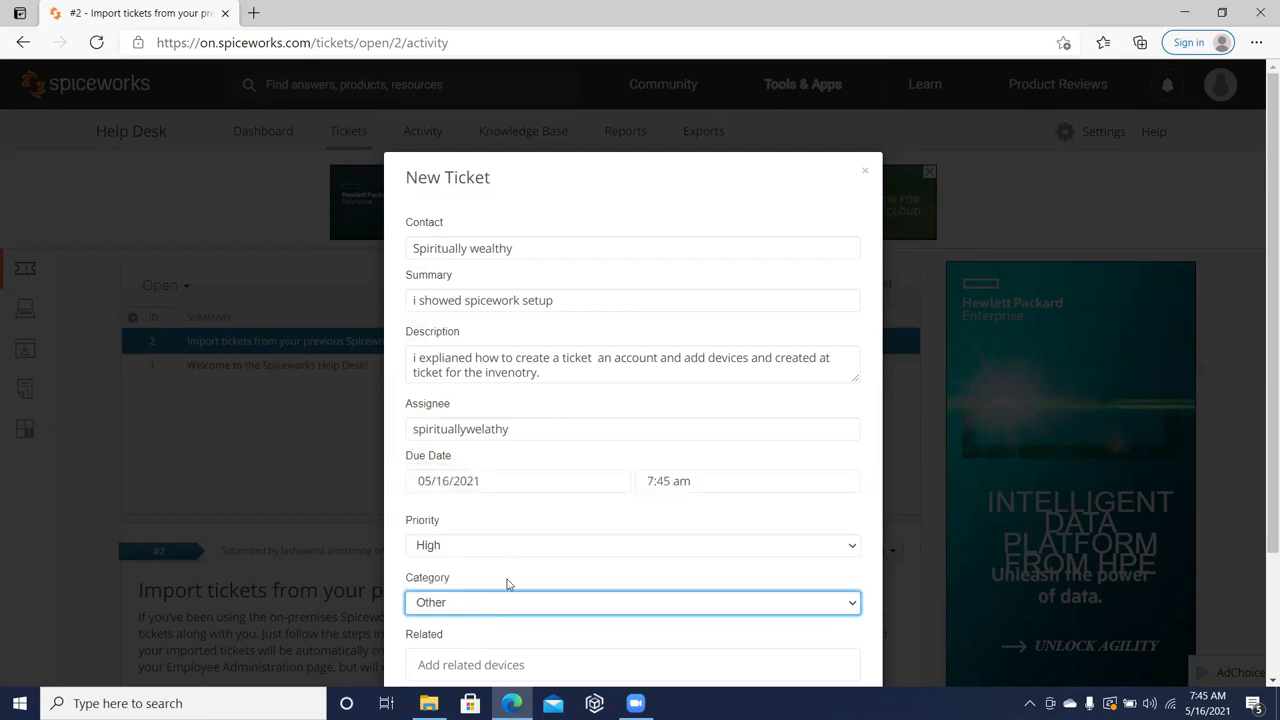
left_click(1259, 276)
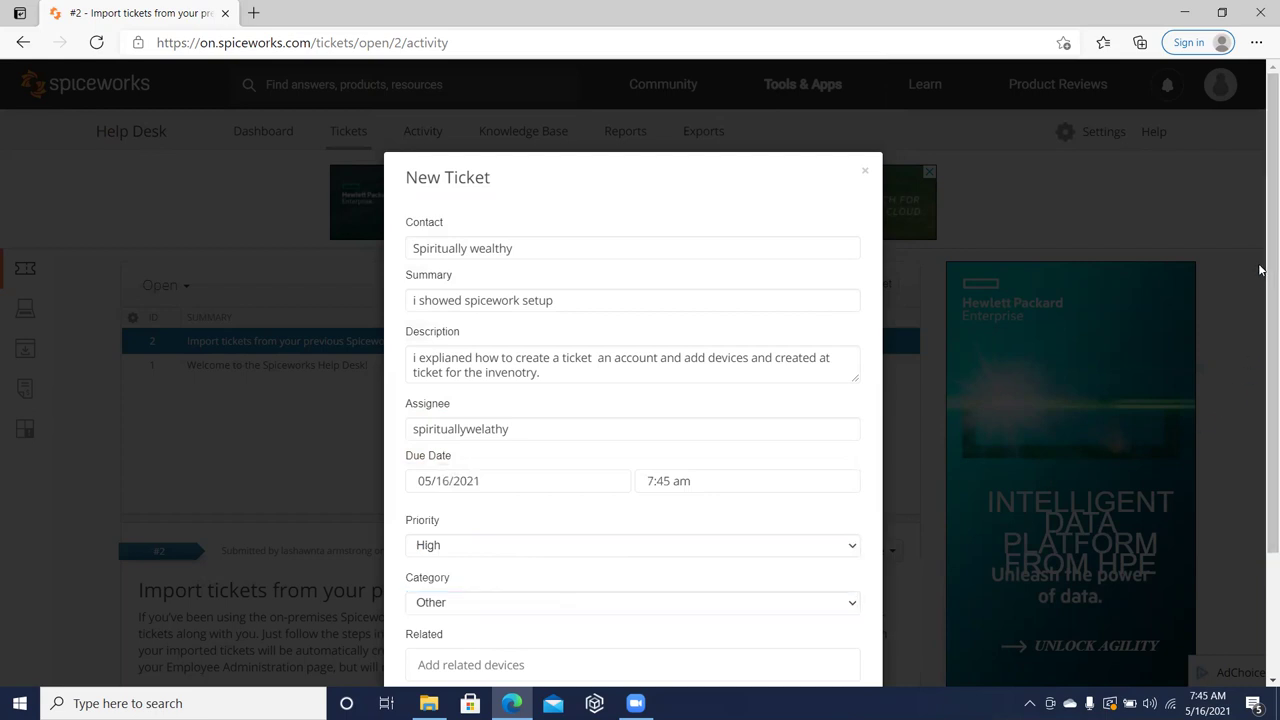
scroll(1259, 272, "down", 2)
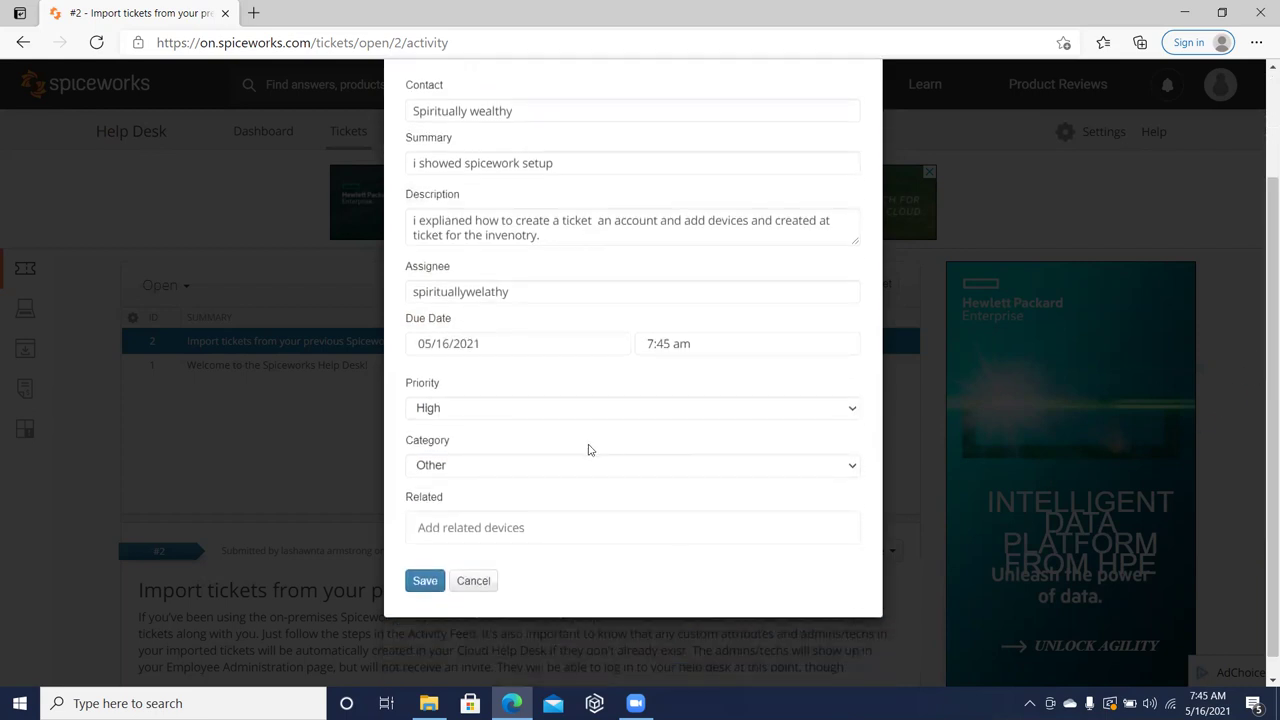
left_click(571, 460)
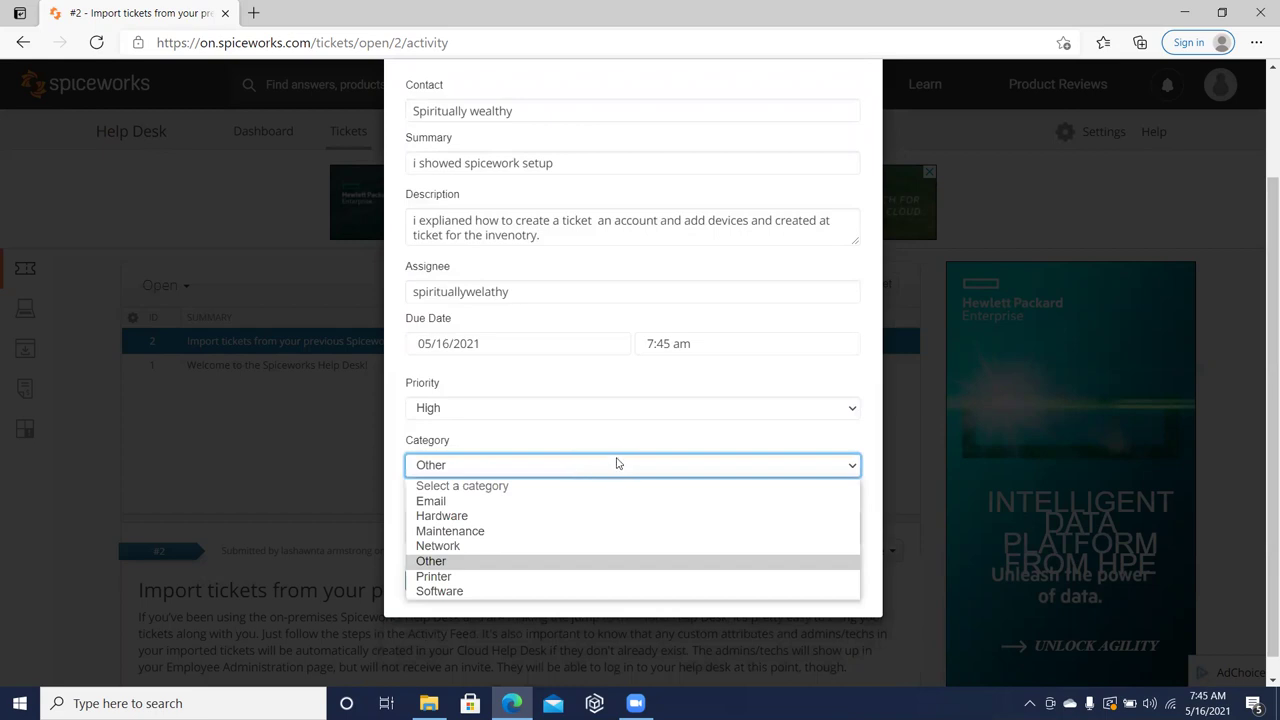
left_click(555, 561)
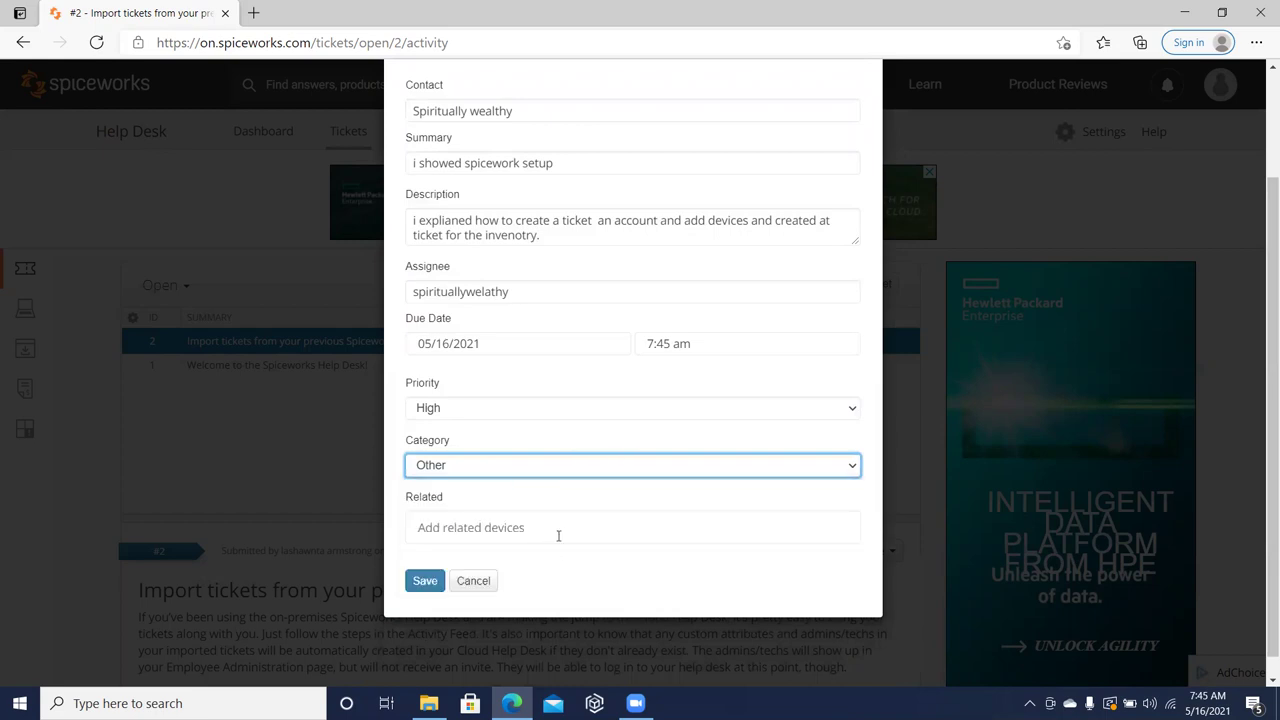
left_click(558, 533)
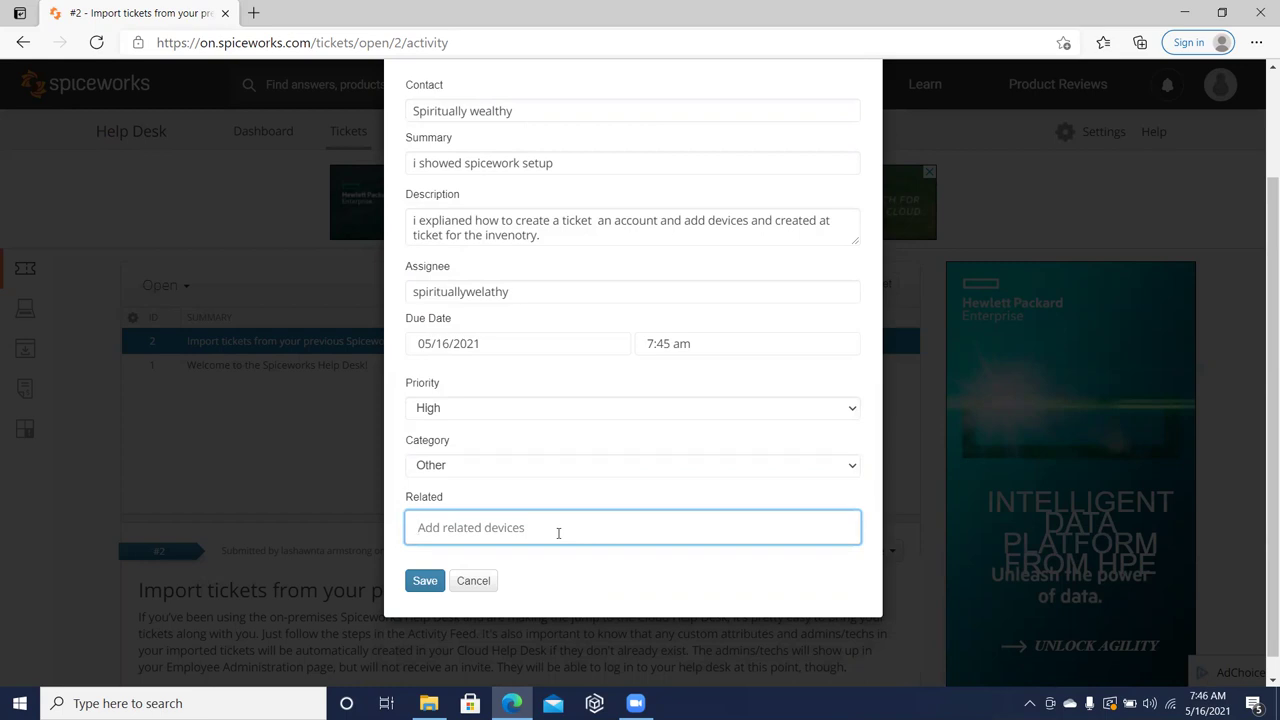
type("dell")
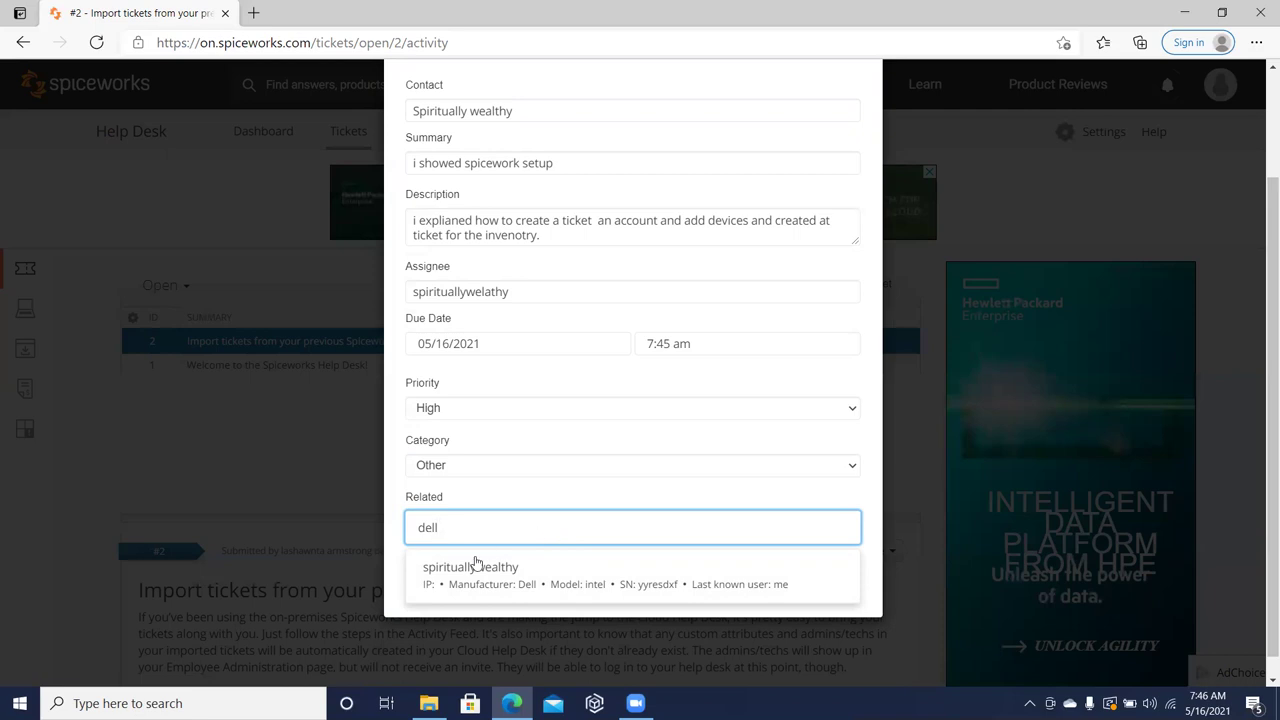
left_click(472, 566)
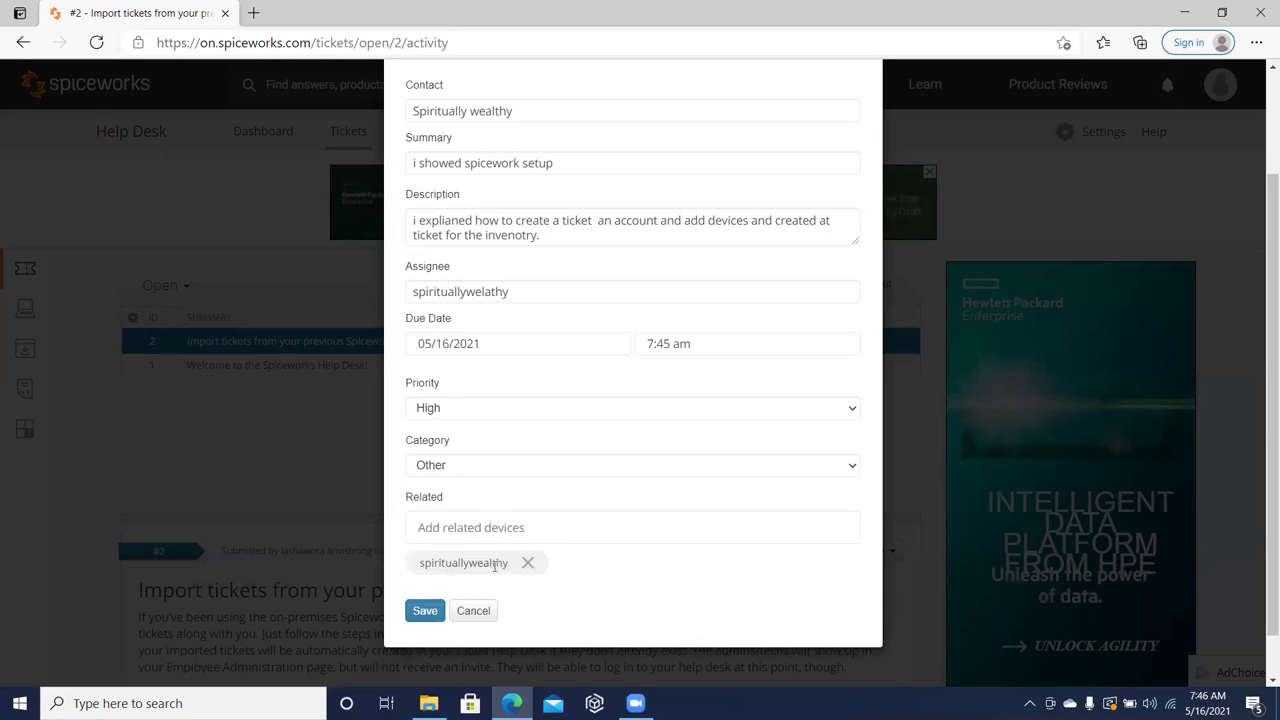
left_click(527, 563)
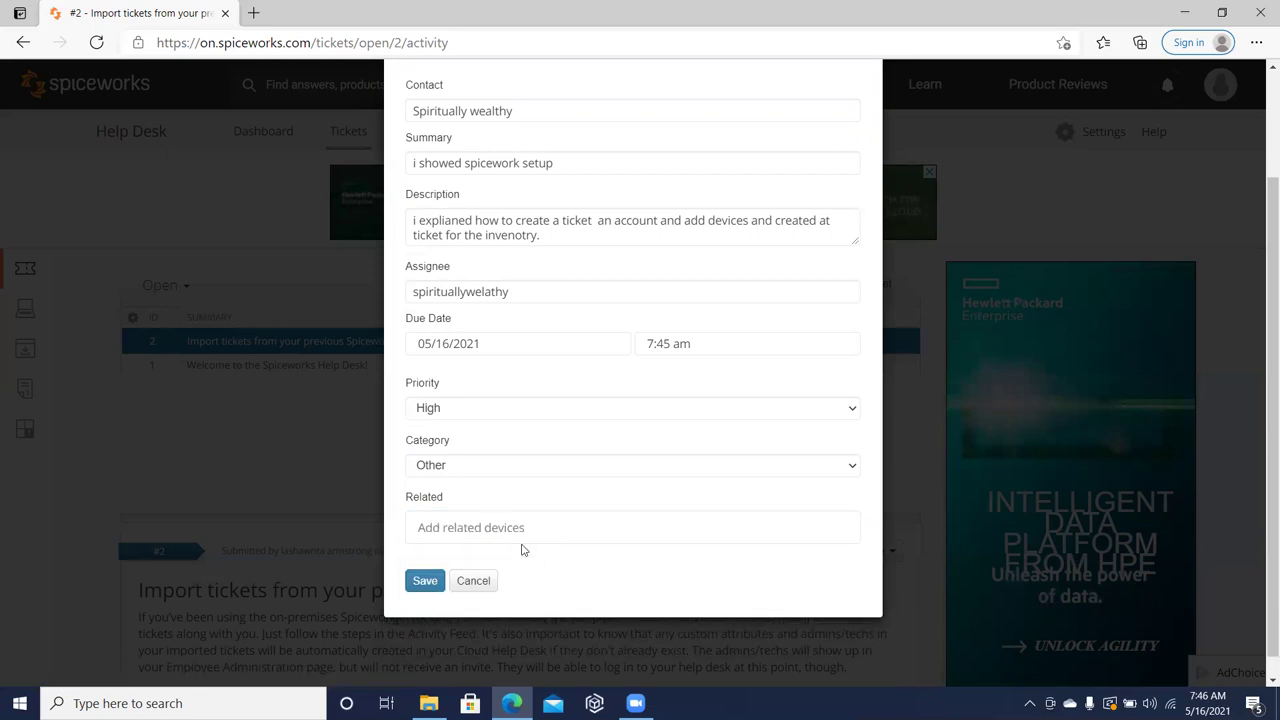
- Add the Dell device spirituallywealthy as the ticket's related device by searching for "dell", and save the ticket
left_click(516, 521)
type("dell")
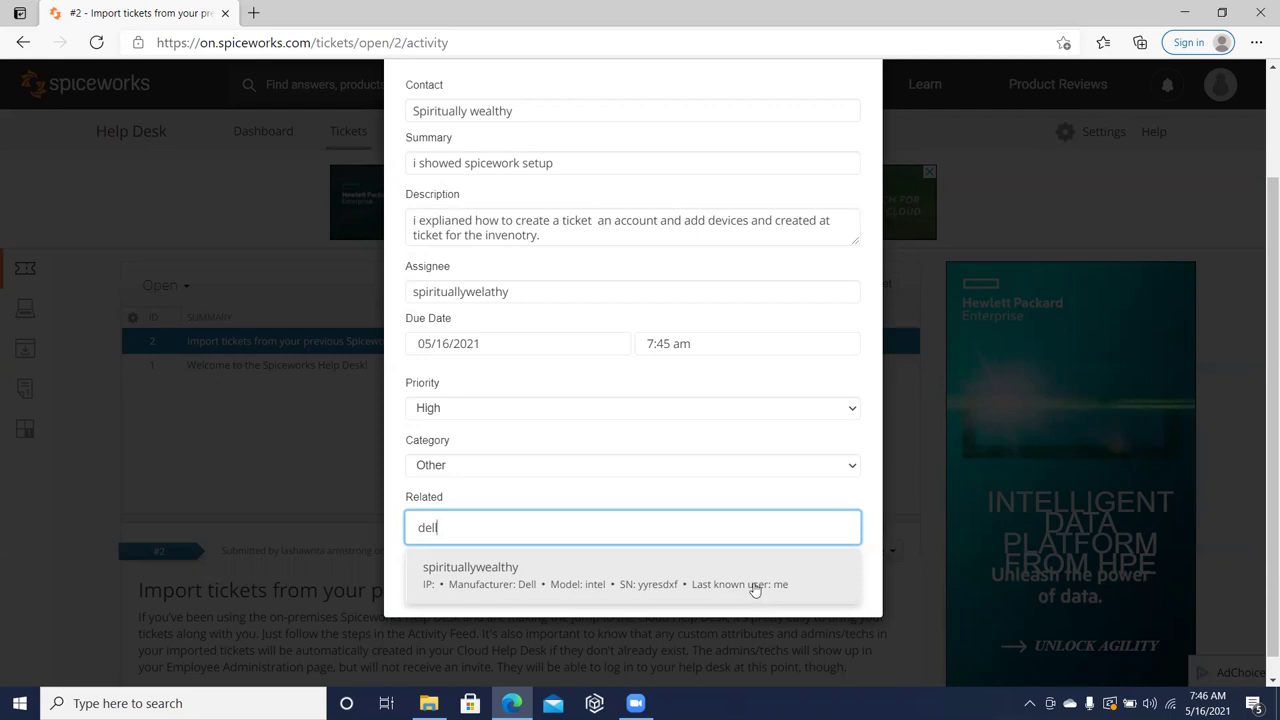
left_click(745, 575)
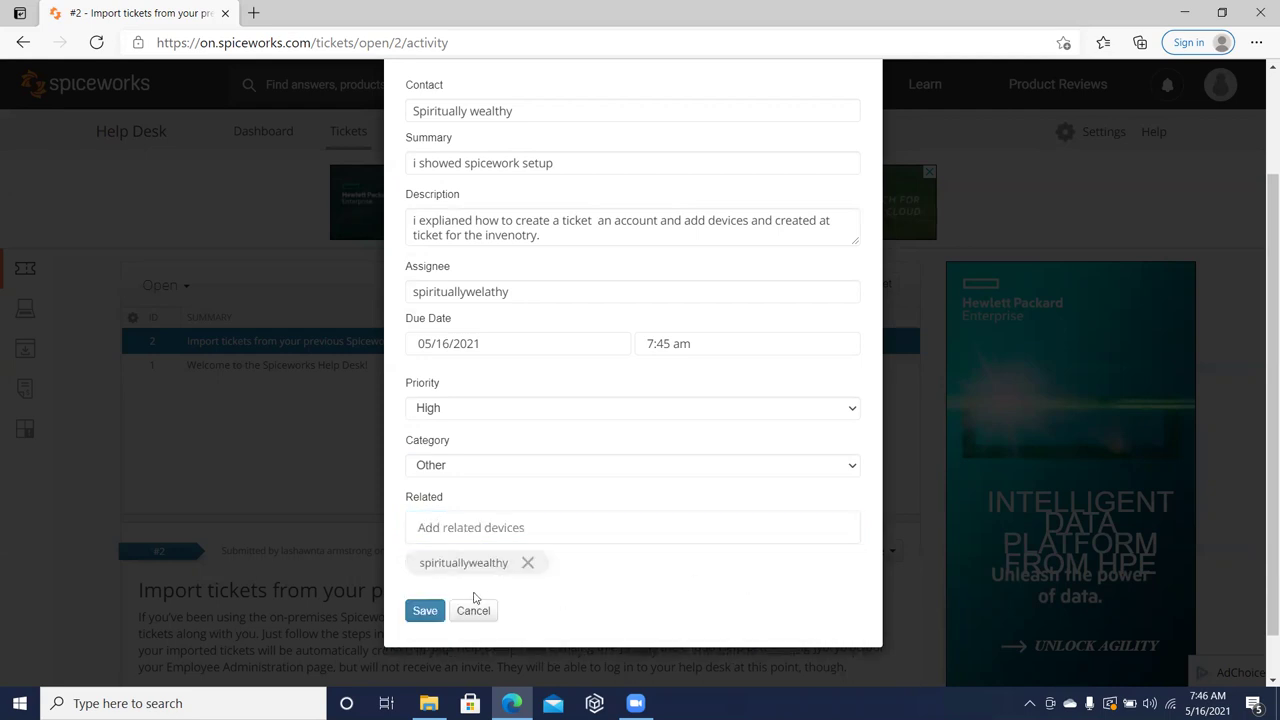
left_click(426, 612)
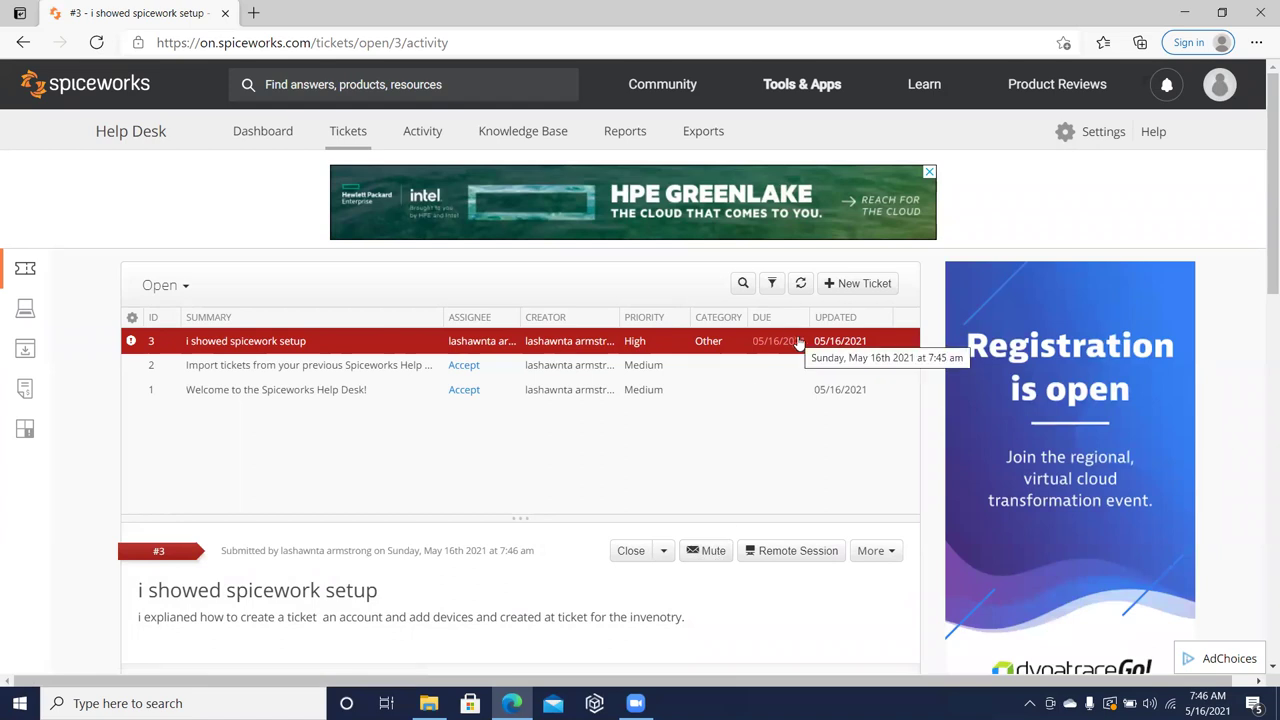
- Review the saved "i showed spicework setup" ticket and close it
scroll(1262, 278, "down", 2)
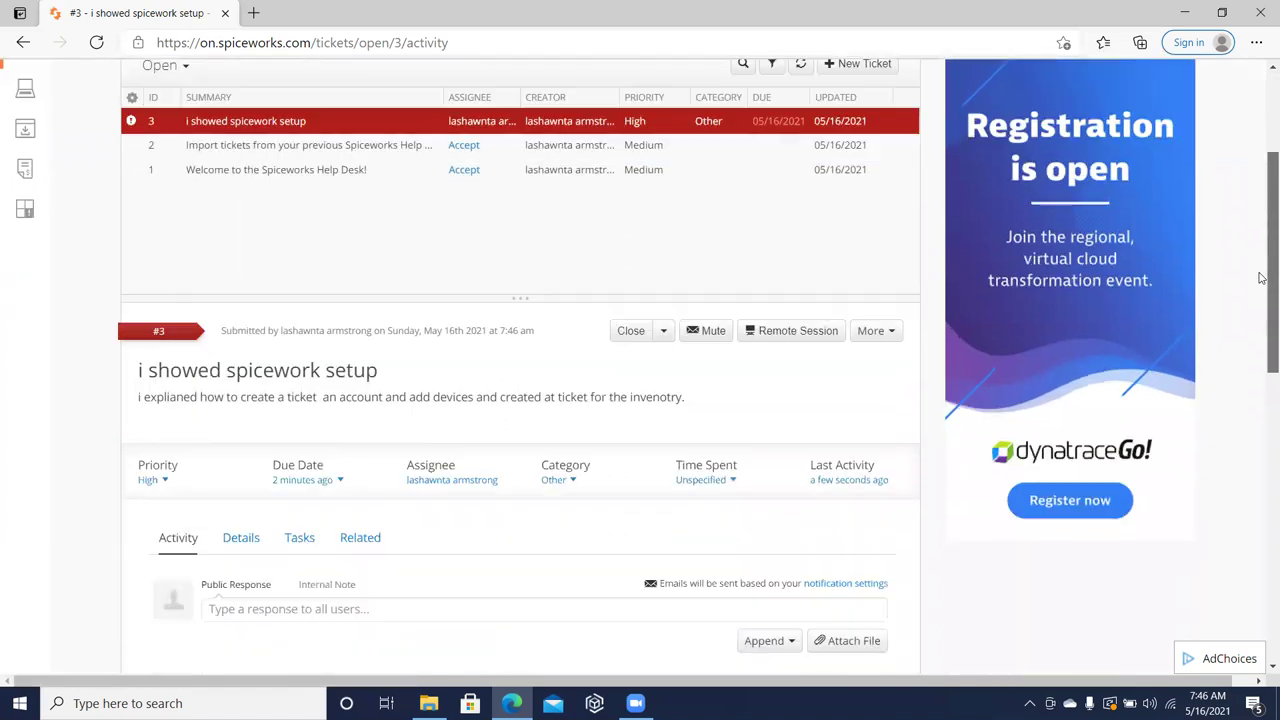
scroll(1262, 278, "down", 2)
scroll(1250, 320, "up", 1)
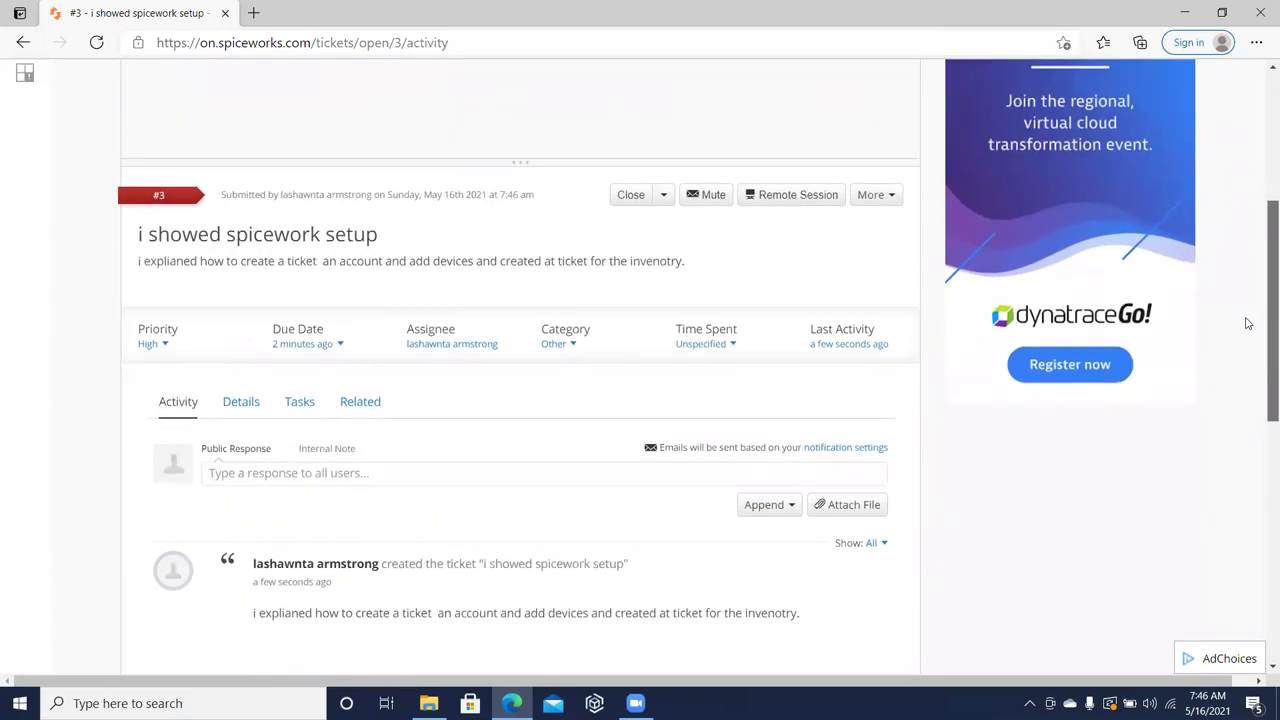
scroll(1248, 323, "up", 3)
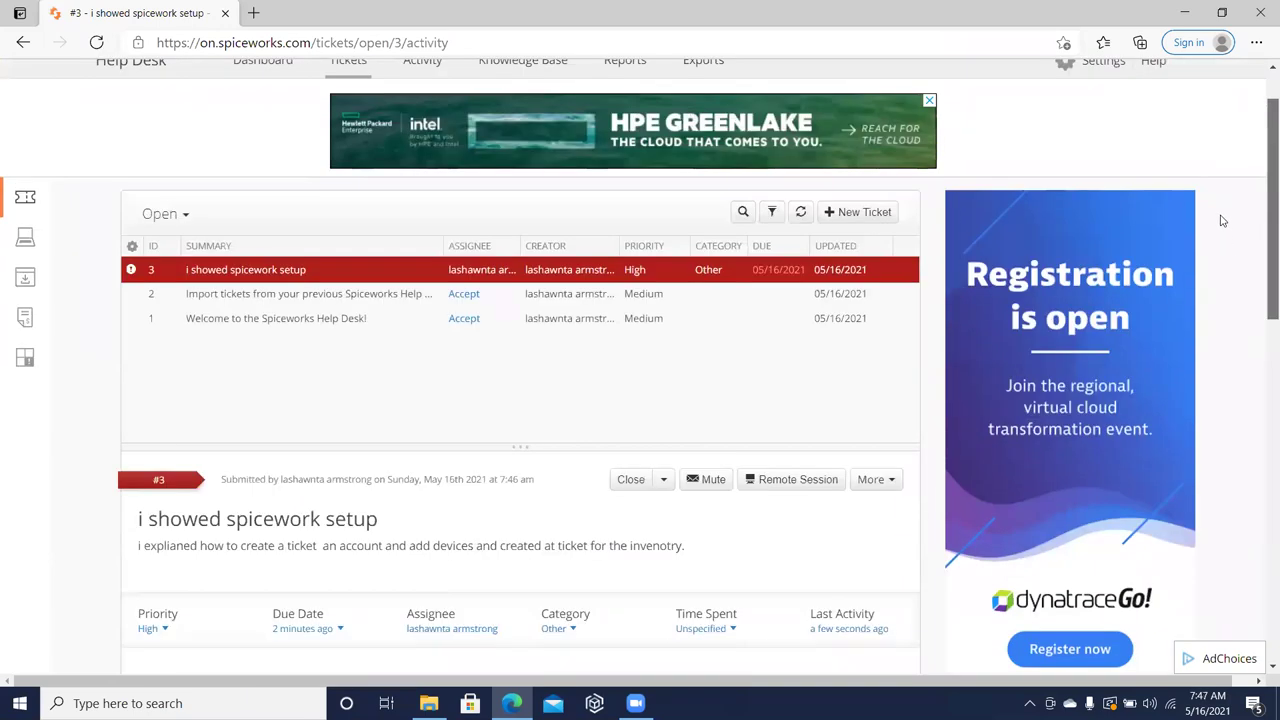
scroll(1222, 250, "down", 2)
scroll(1230, 270, "up", 1)
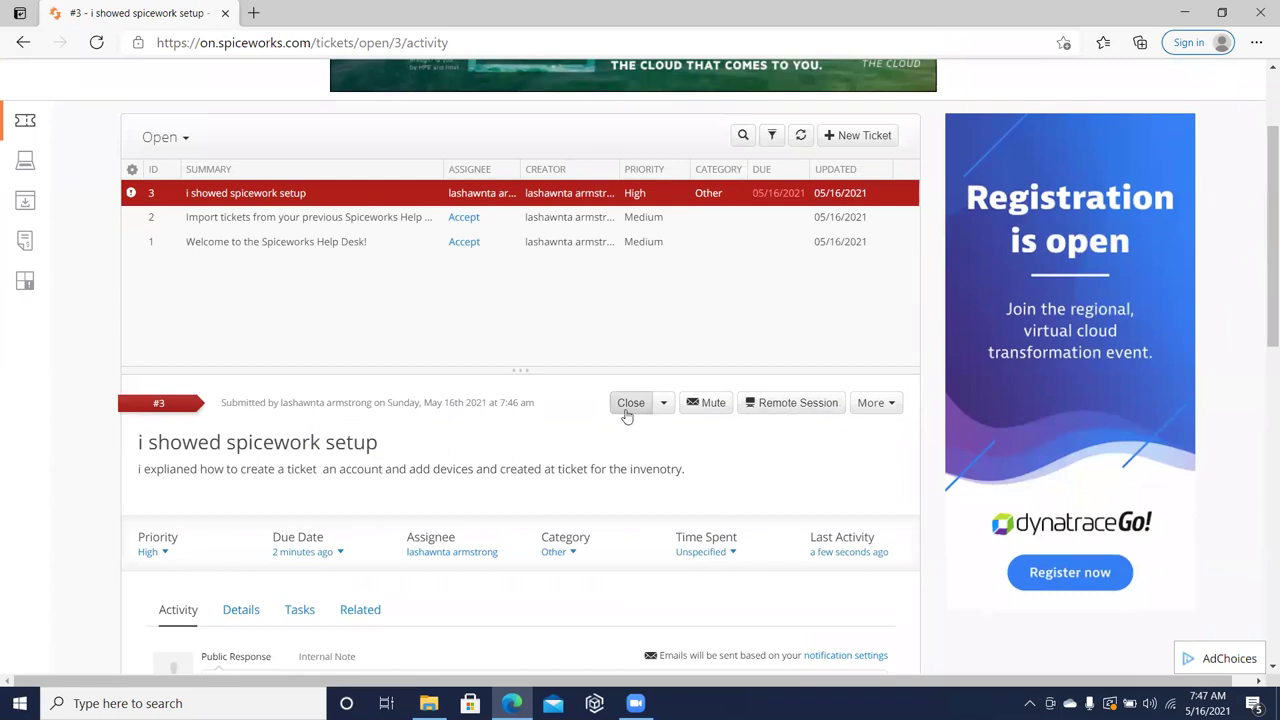
left_click(660, 412)
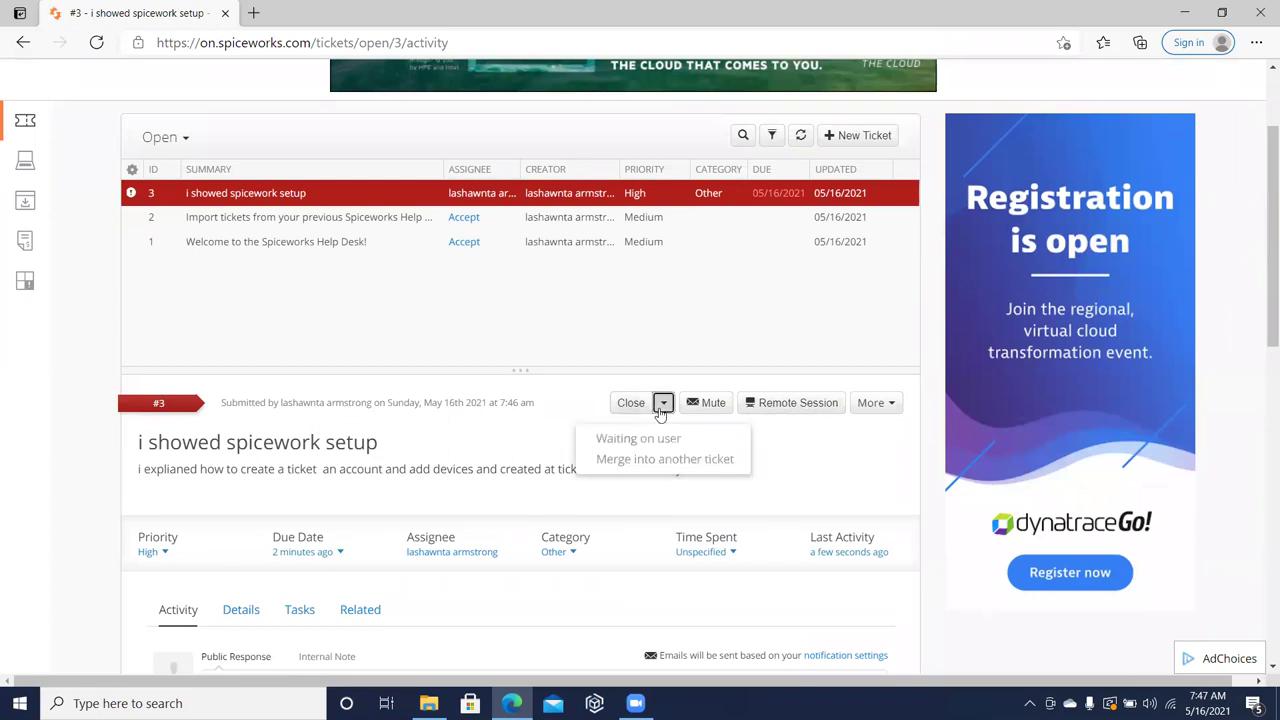
left_click(629, 412)
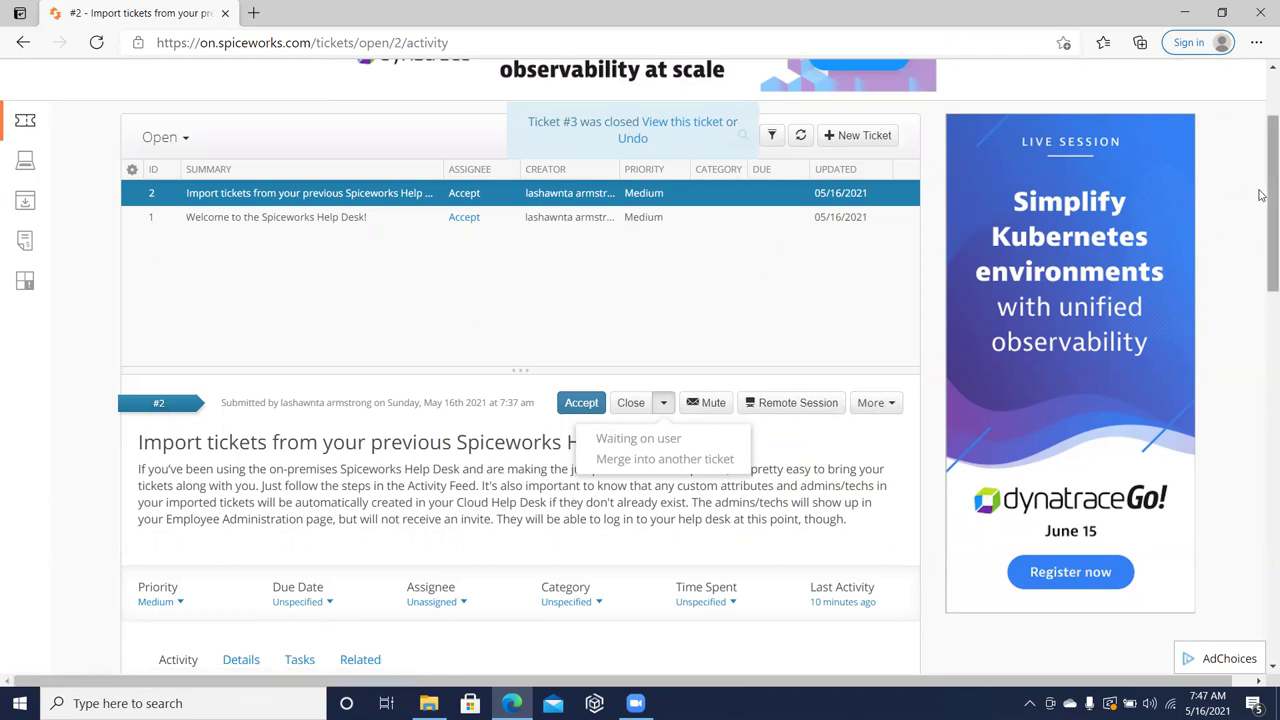
- Write the public response "I created a spiceworks tutorial" on the ticket about importing tickets from the previous Spiceworks Help Desk
left_click_drag(1261, 195, 1216, 223)
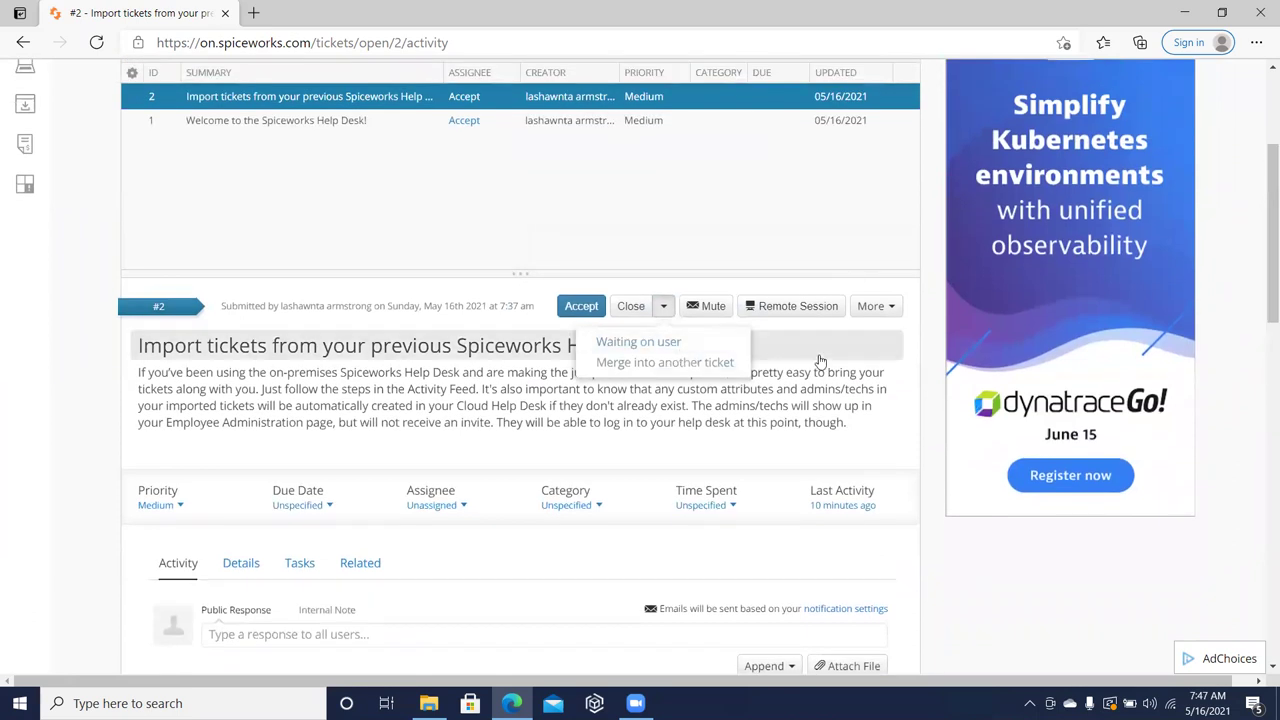
left_click(416, 636)
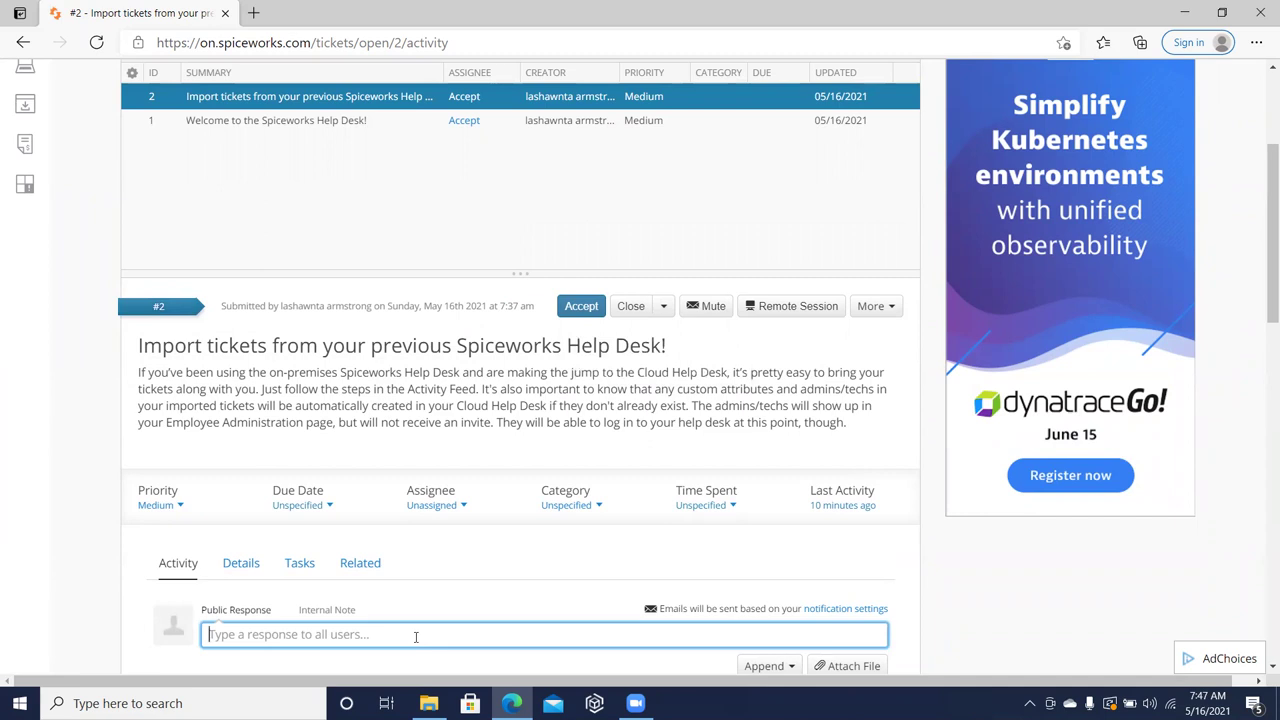
type("yes")
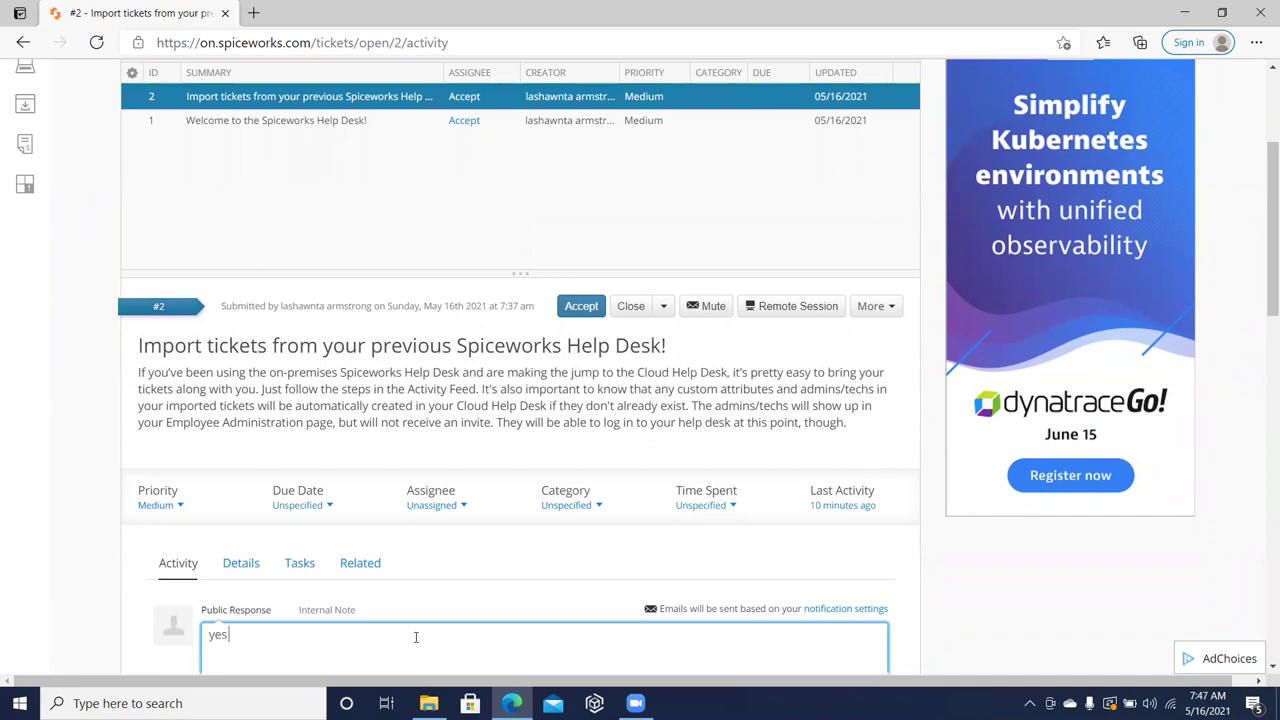
key("Return")
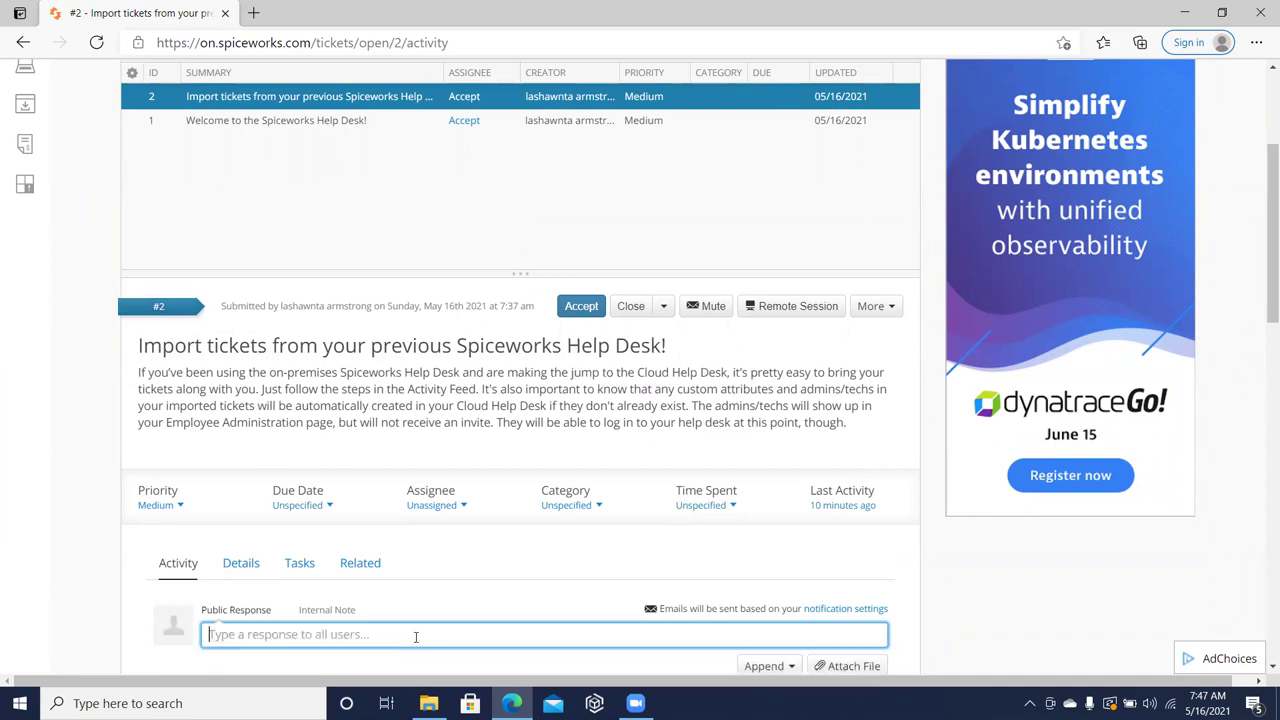
type("I c")
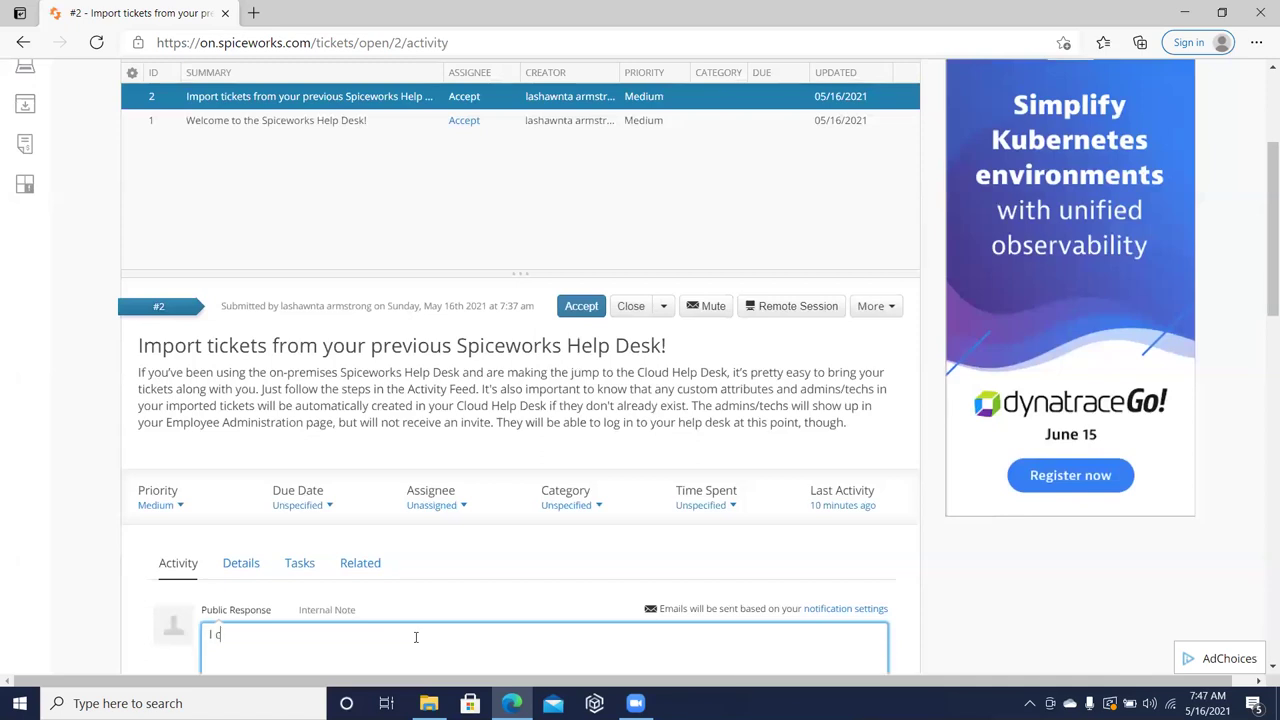
type("reated a spiceworks tu")
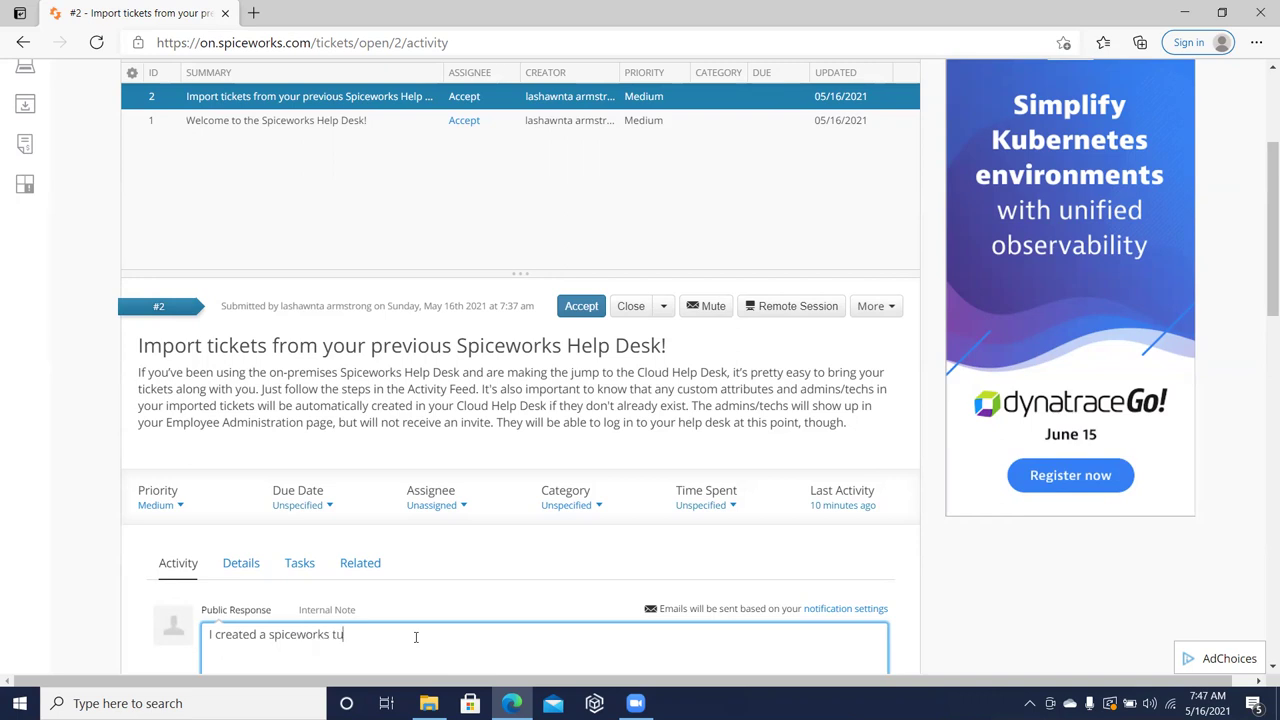
type("rtu")
type("rila")
key("BackSpace")
key("BackSpace")
key("BackSpace")
key("BackSpace")
key("BackSpace")
key("BackSpace")
key("BackSpace")
type("o")
type("torial")
key("BackSpace")
key("BackSpace")
key("BackSpace")
key("BackSpace")
key("BackSpace")
key("BackSpace")
key("BackSpace")
type("utorial")
left_click_drag(1260, 282, 1260, 358)
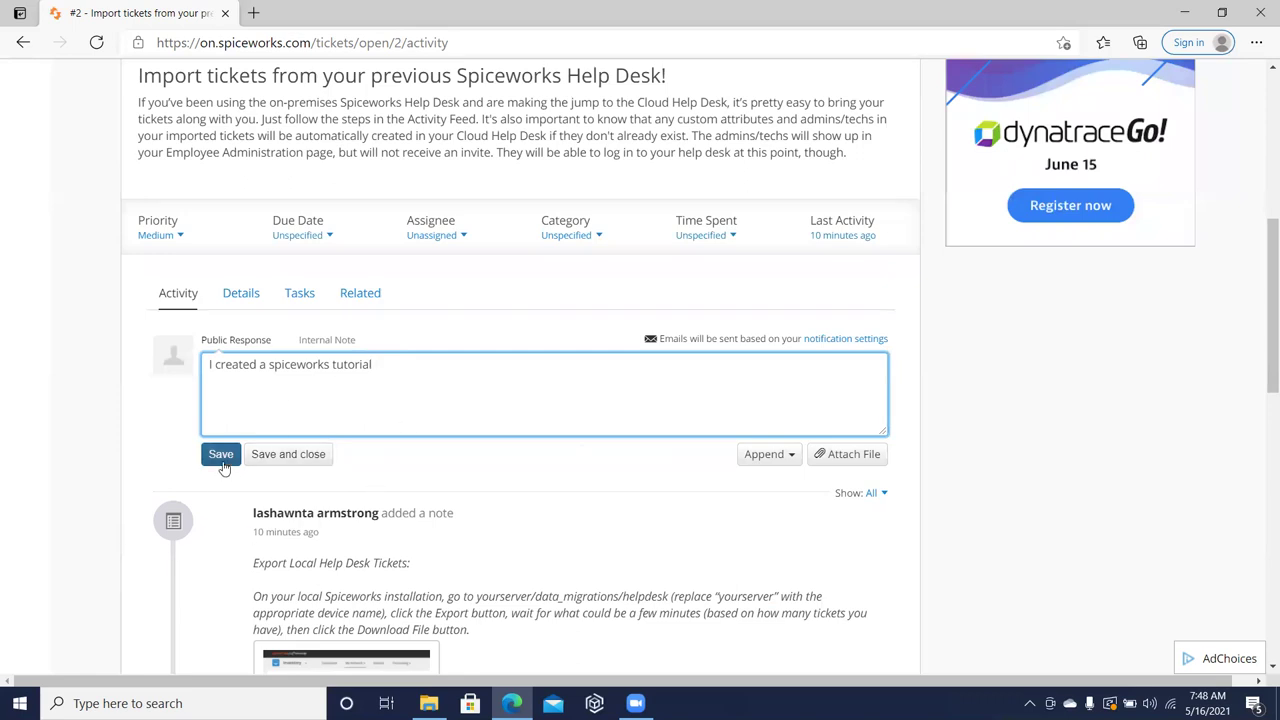
- Look at the file attachment dialog and the append options for the response without adding anything
left_click(860, 455)
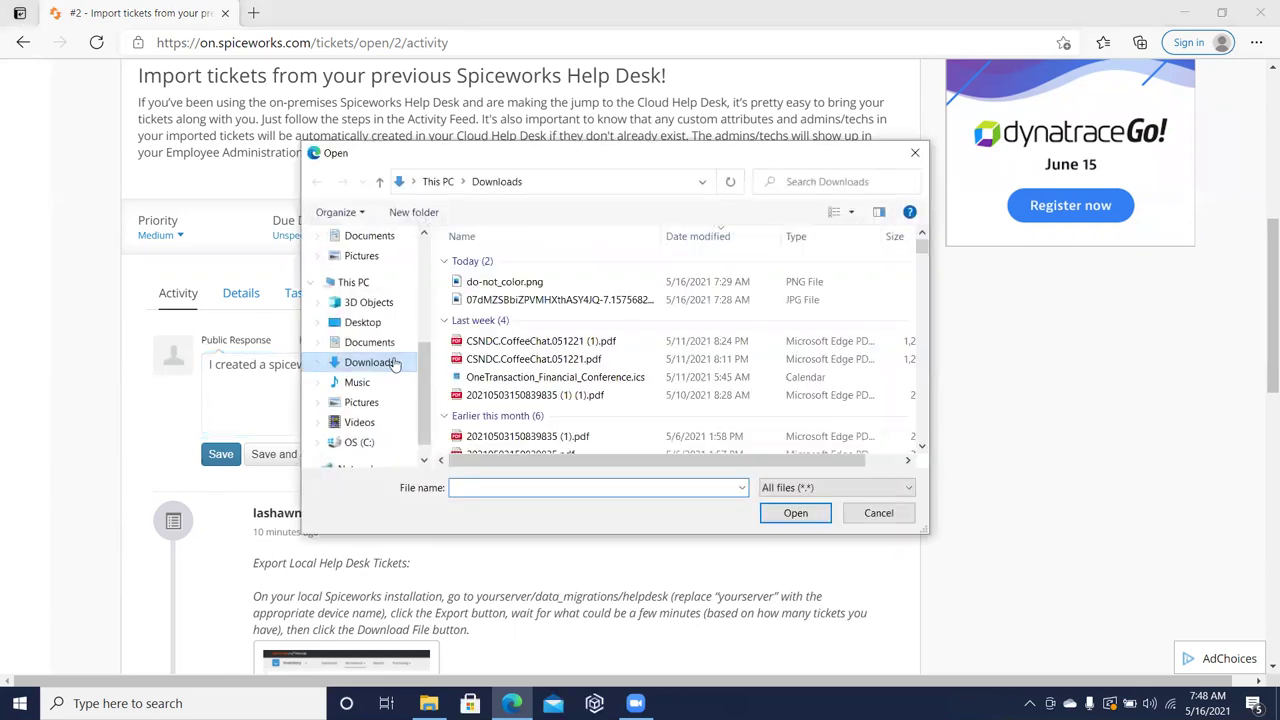
left_click(866, 524)
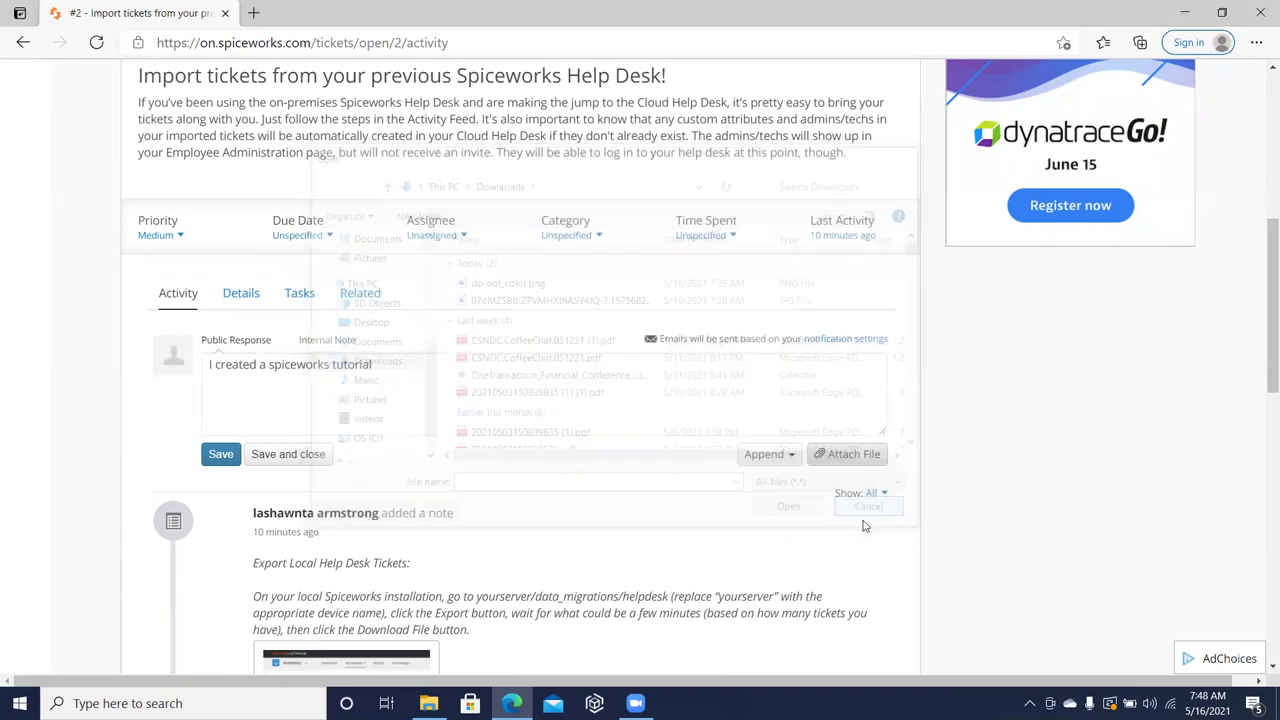
left_click(770, 455)
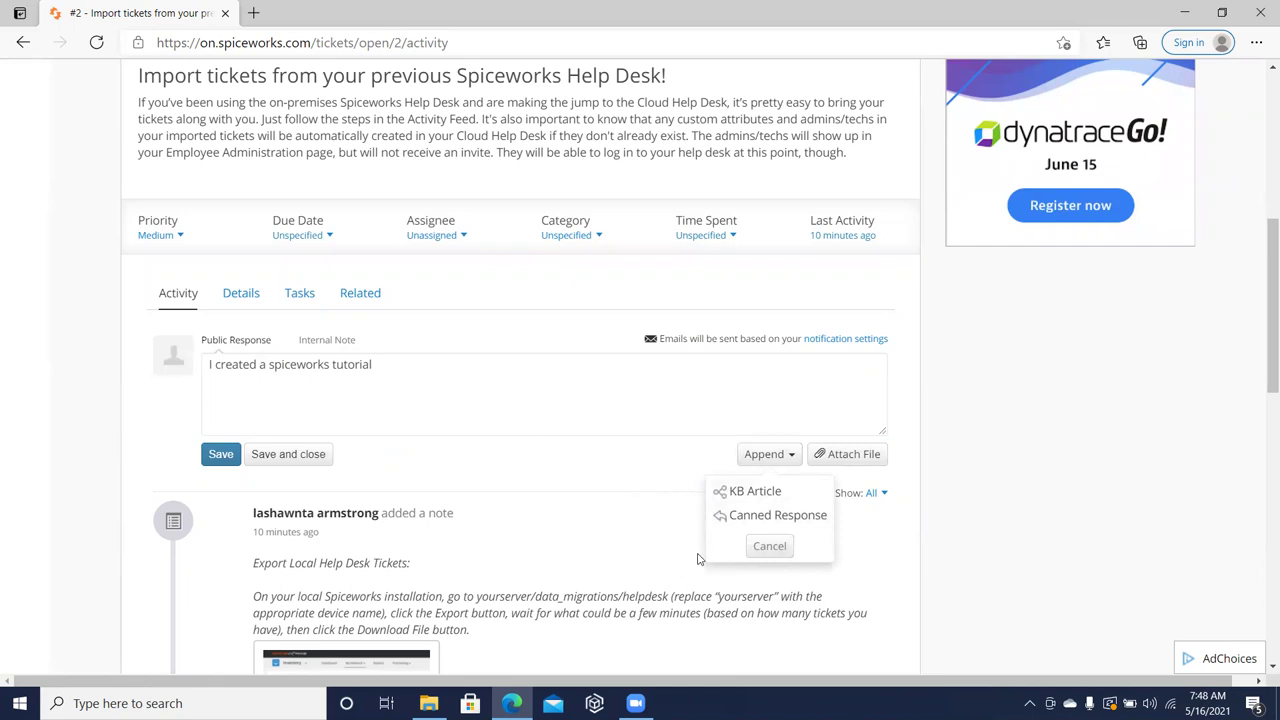
left_click(767, 548)
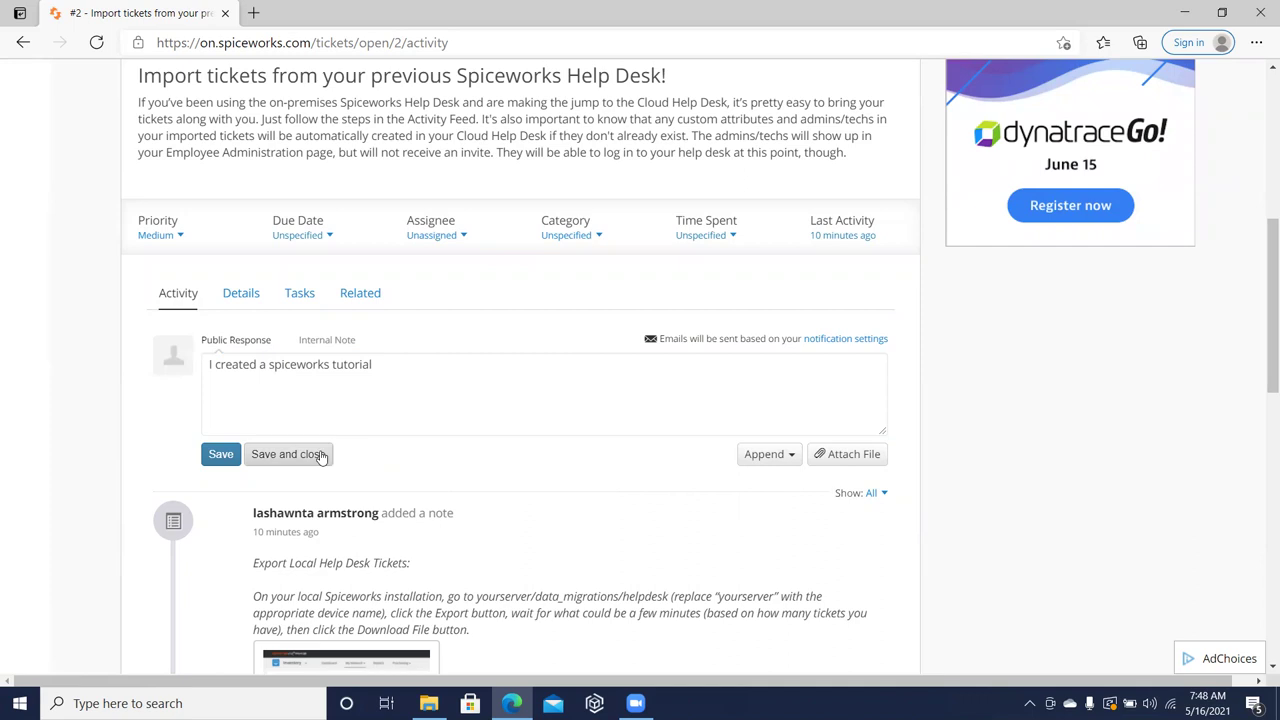
- Save the response and close the ticket about importing previous tickets
left_click(267, 464)
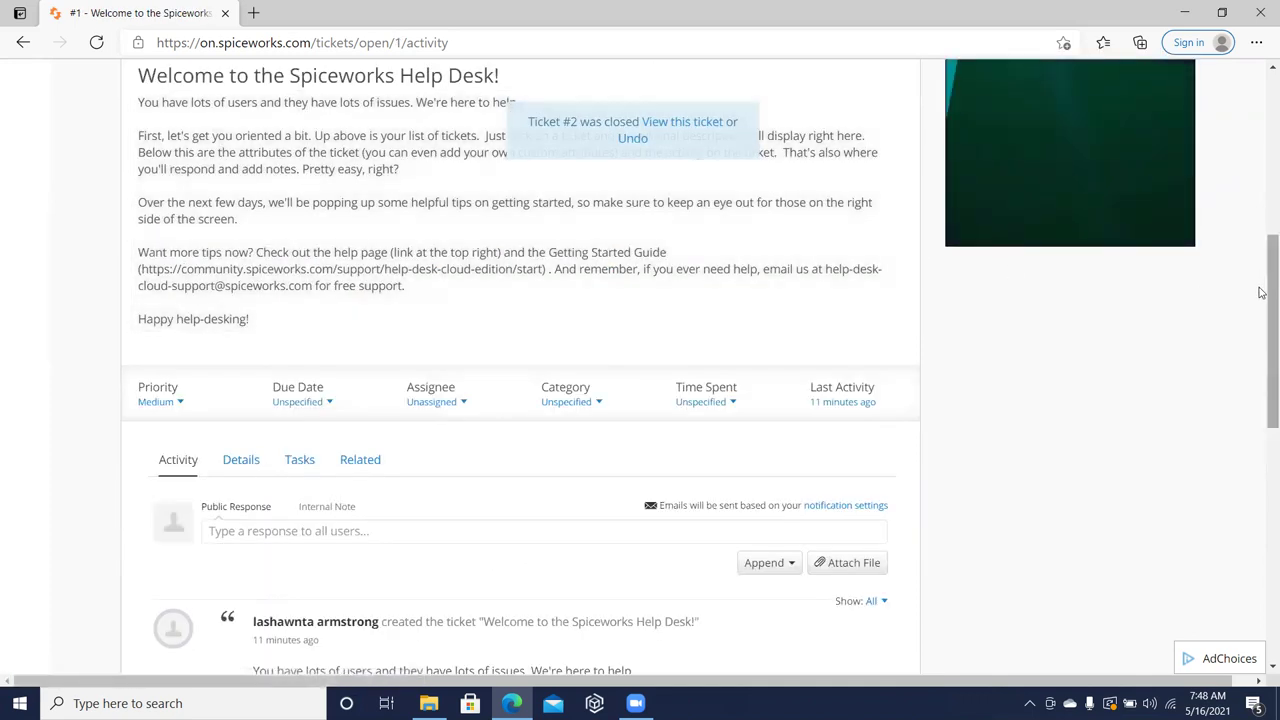
scroll(1260, 289, "up", 3)
scroll(1253, 199, "up", 3)
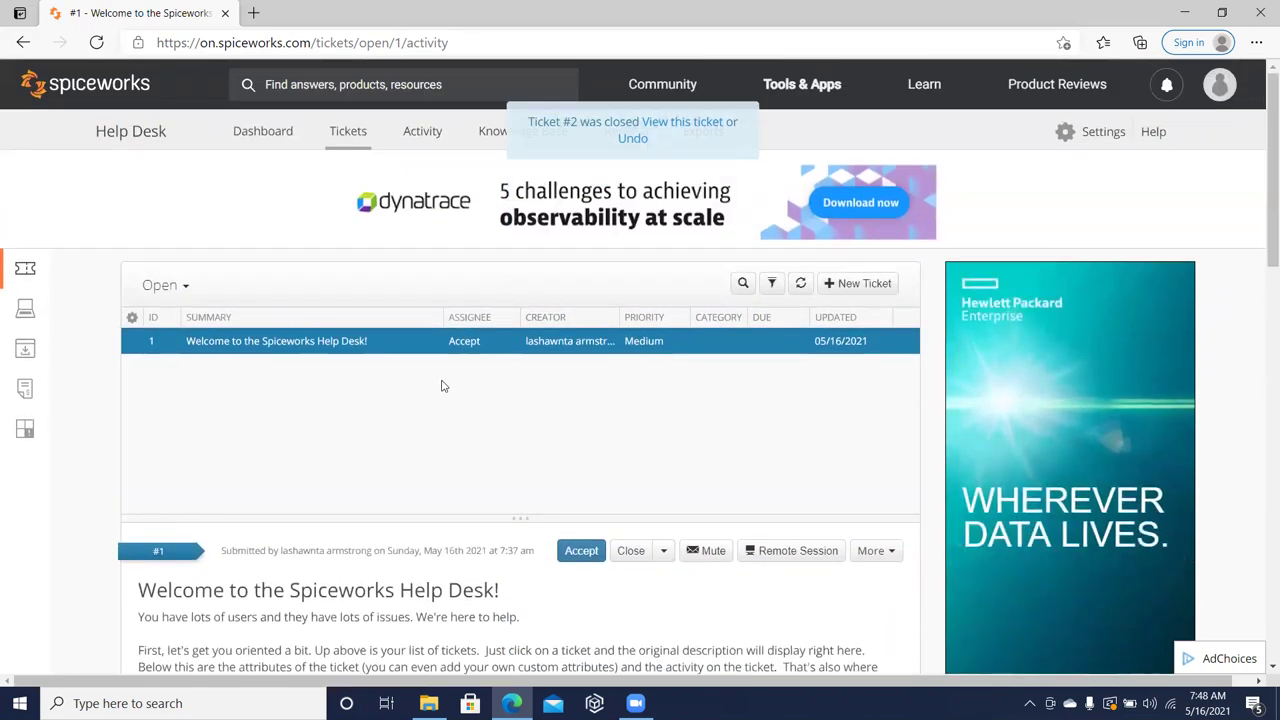
- Show all tickets in the ticket list and check the summary and assignee of the "i showed spicework setup" ticket
left_click(176, 288)
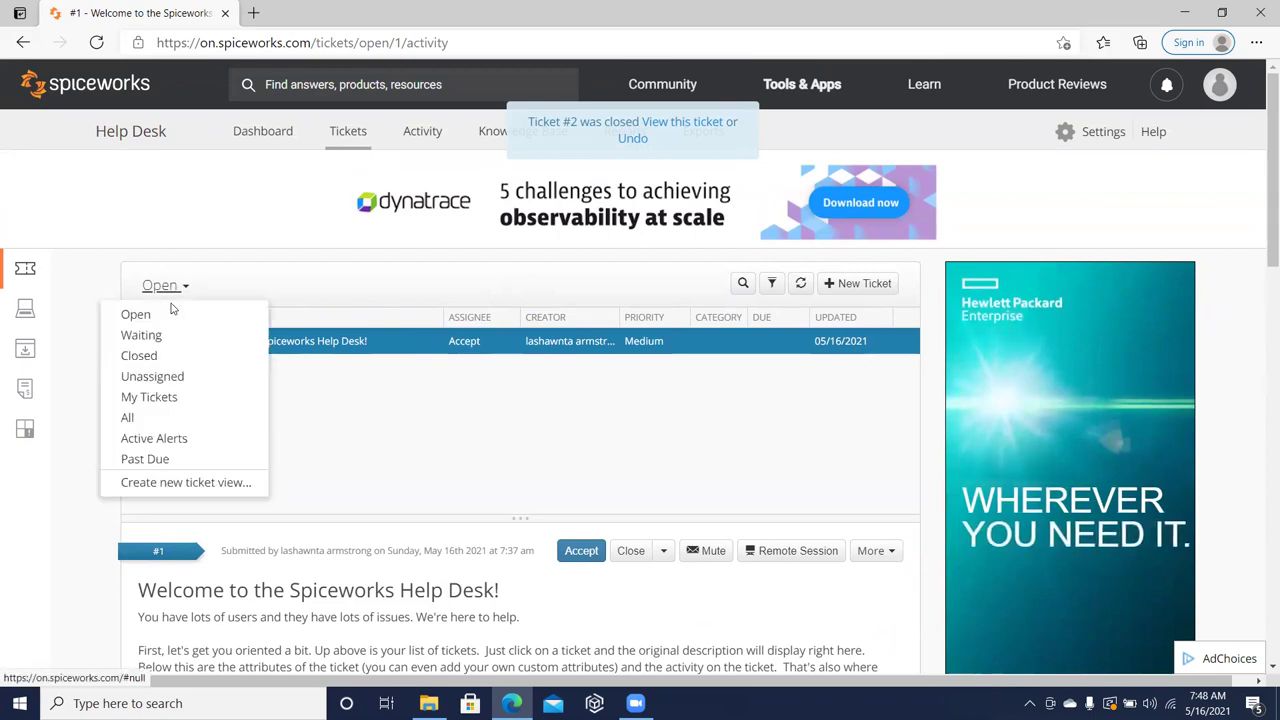
left_click(134, 417)
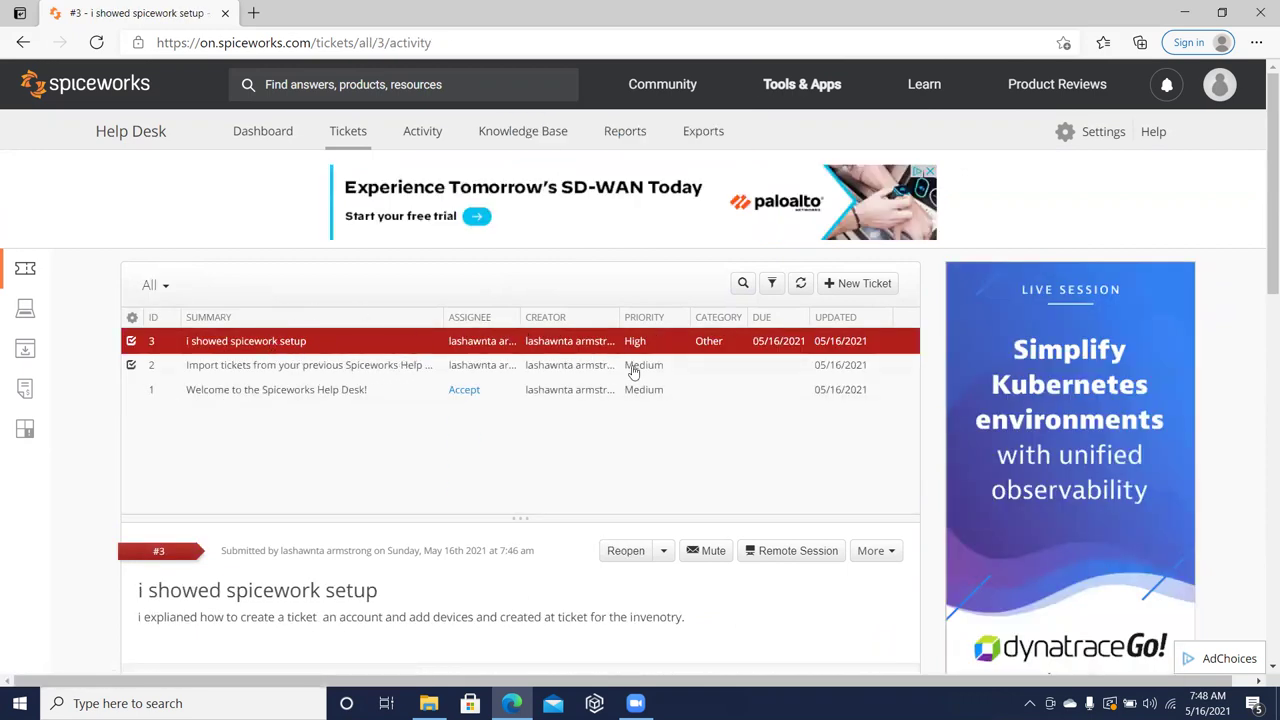
double_click(285, 345)
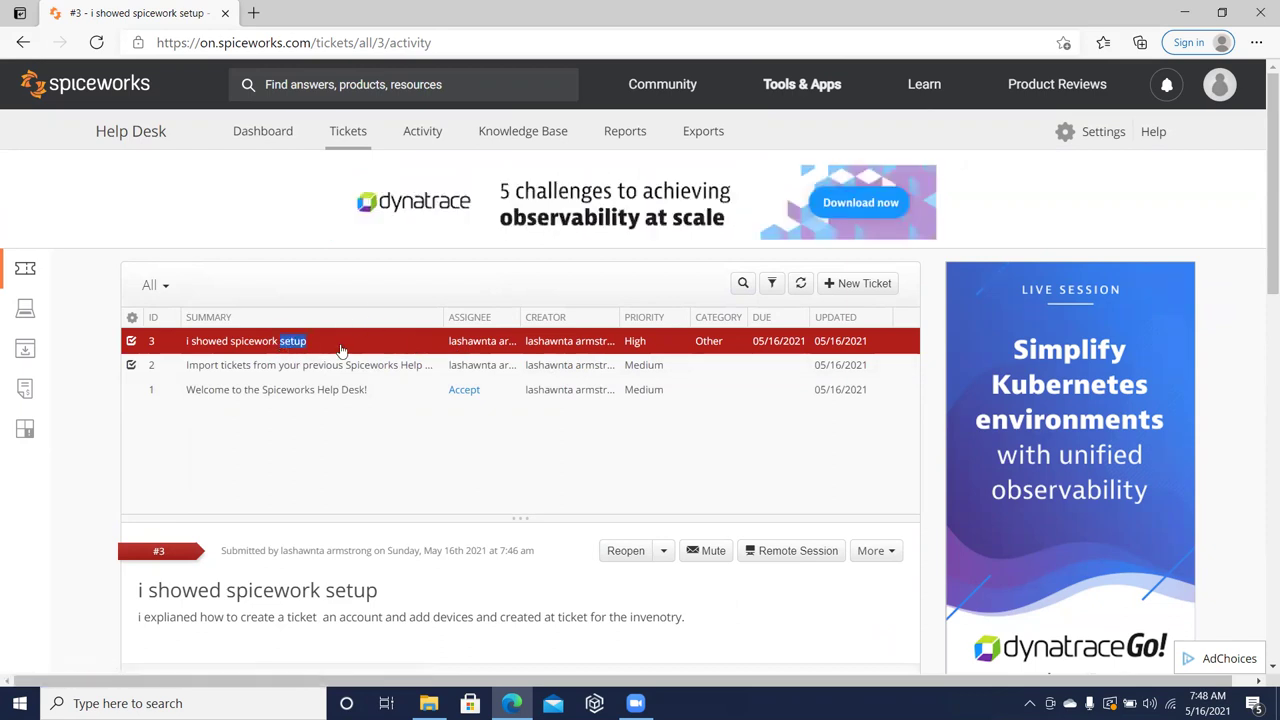
double_click(476, 342)
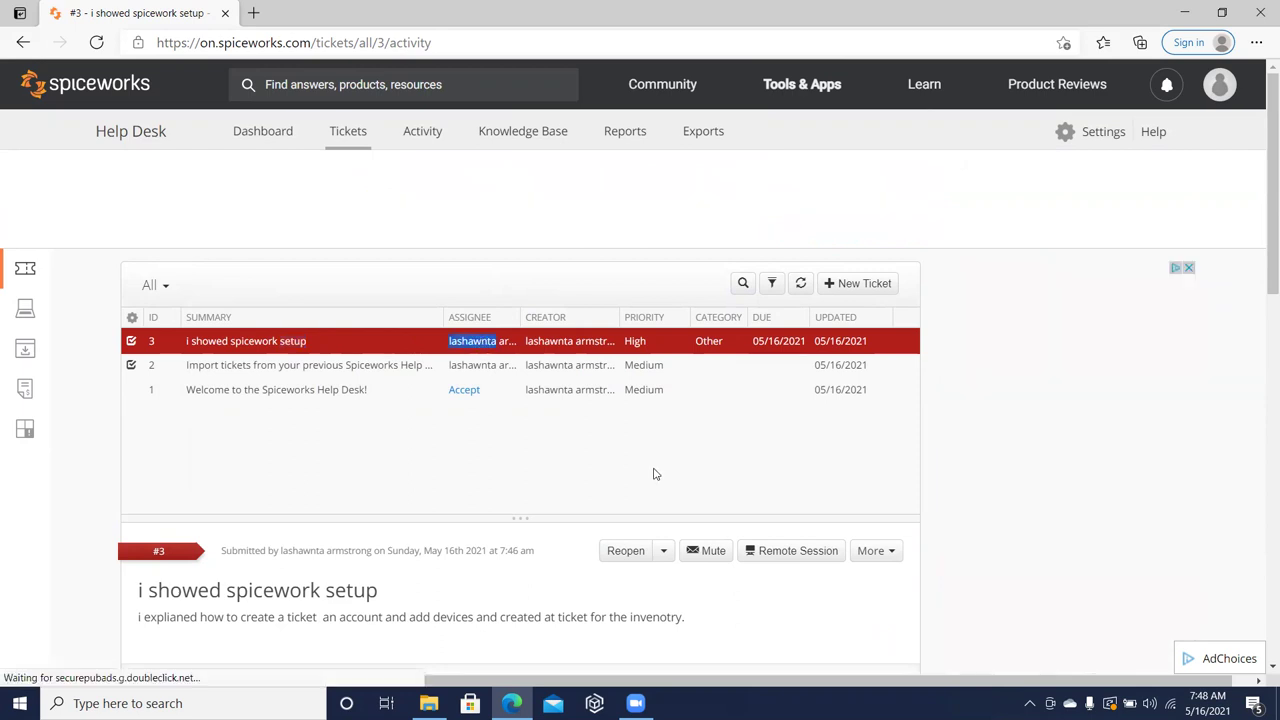
- Examine the closed ticket's activity history, its activity display filters and the remote support session options
left_click_drag(1262, 259, 1262, 408)
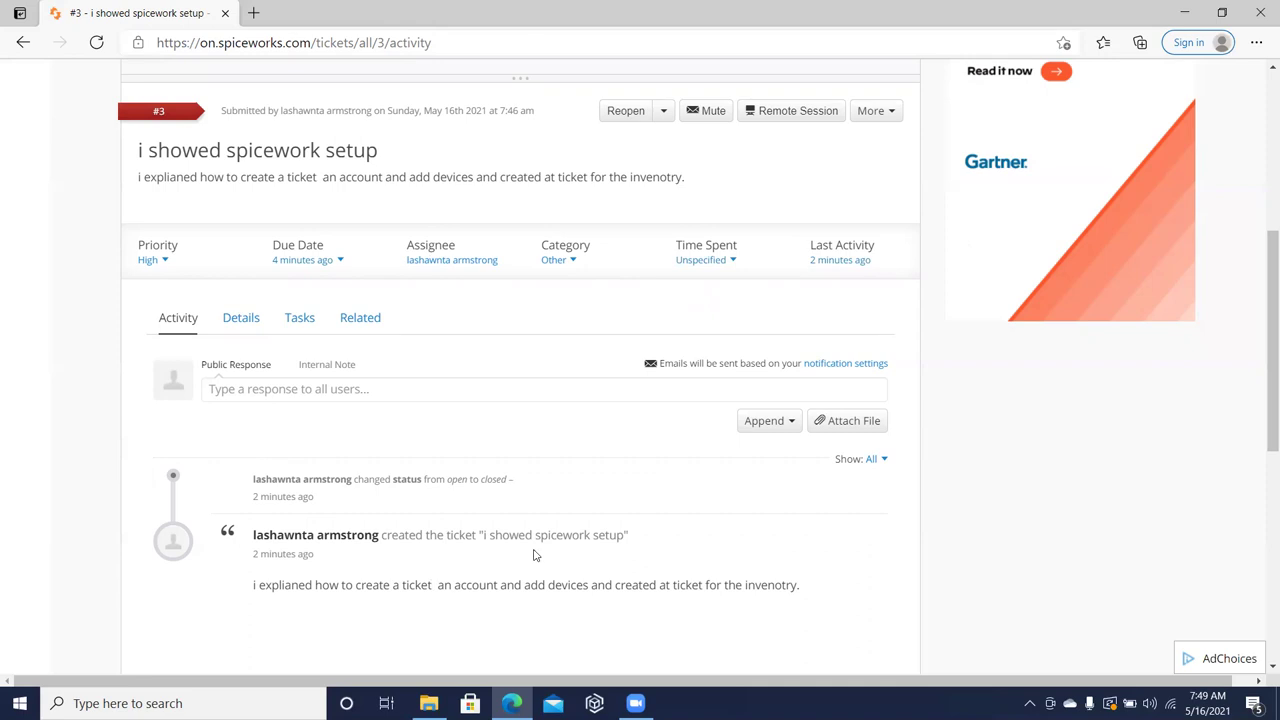
left_click(882, 460)
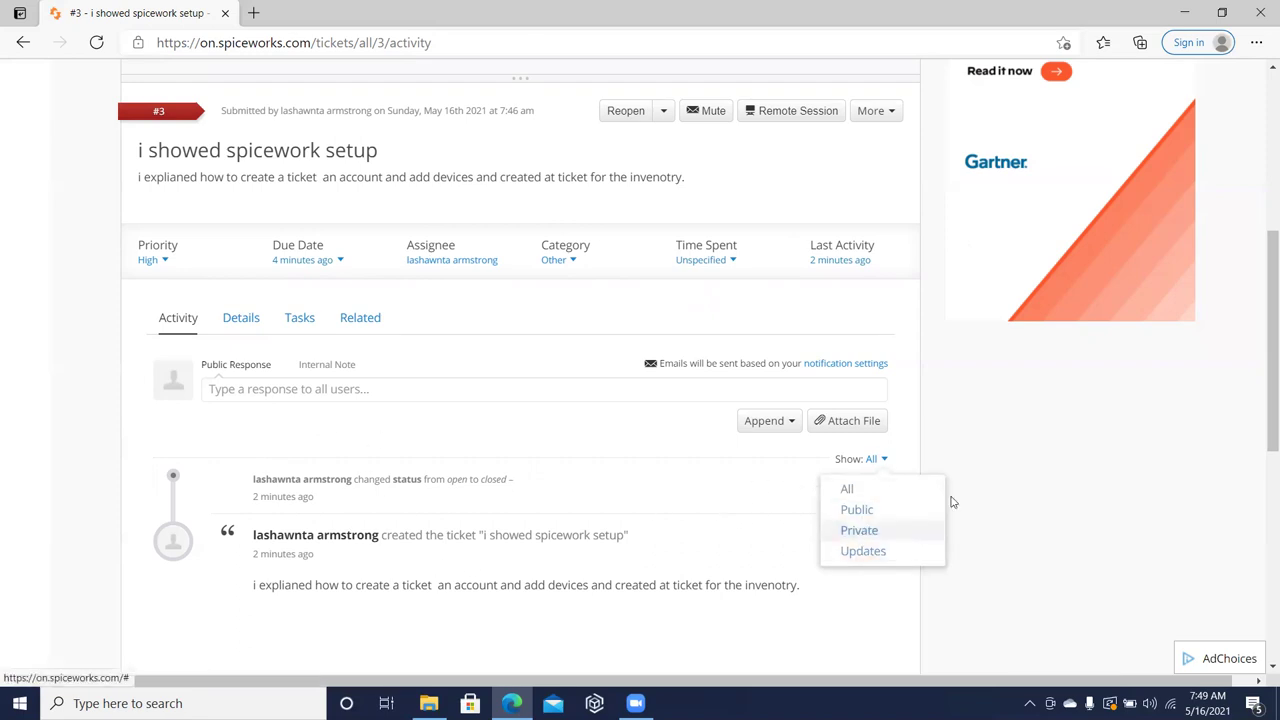
left_click_drag(1260, 366, 1226, 249)
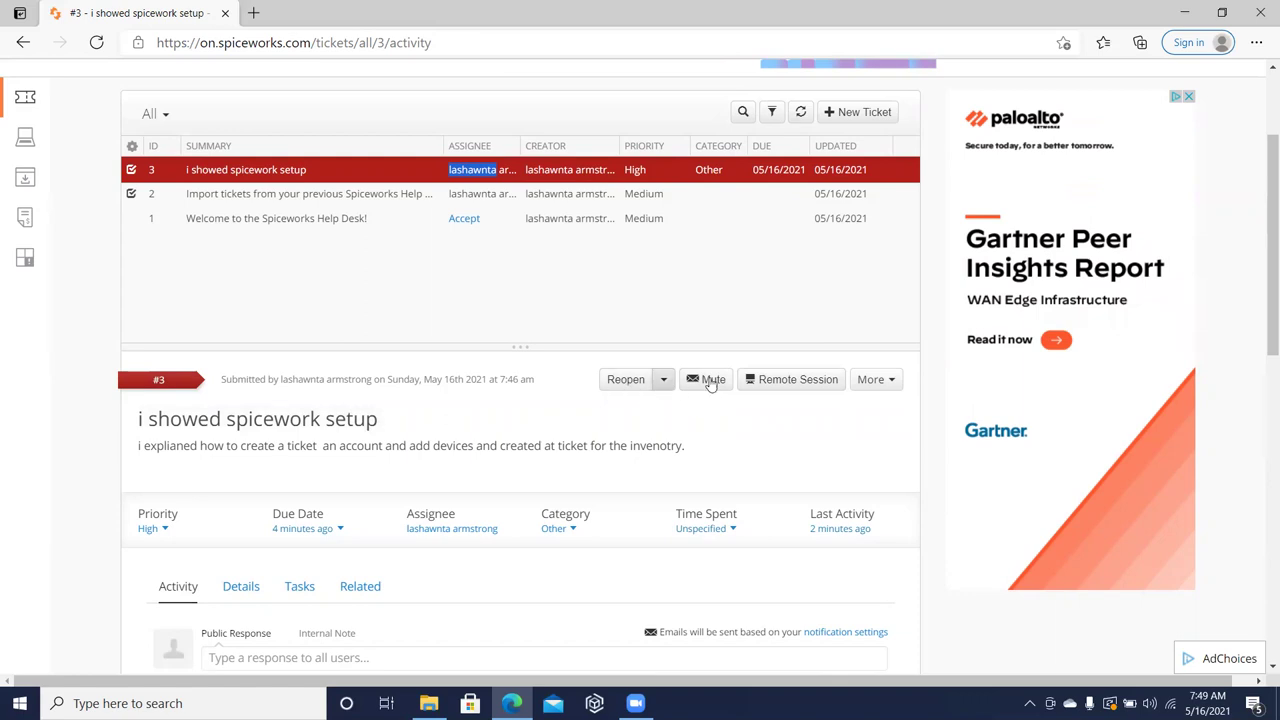
left_click(796, 384)
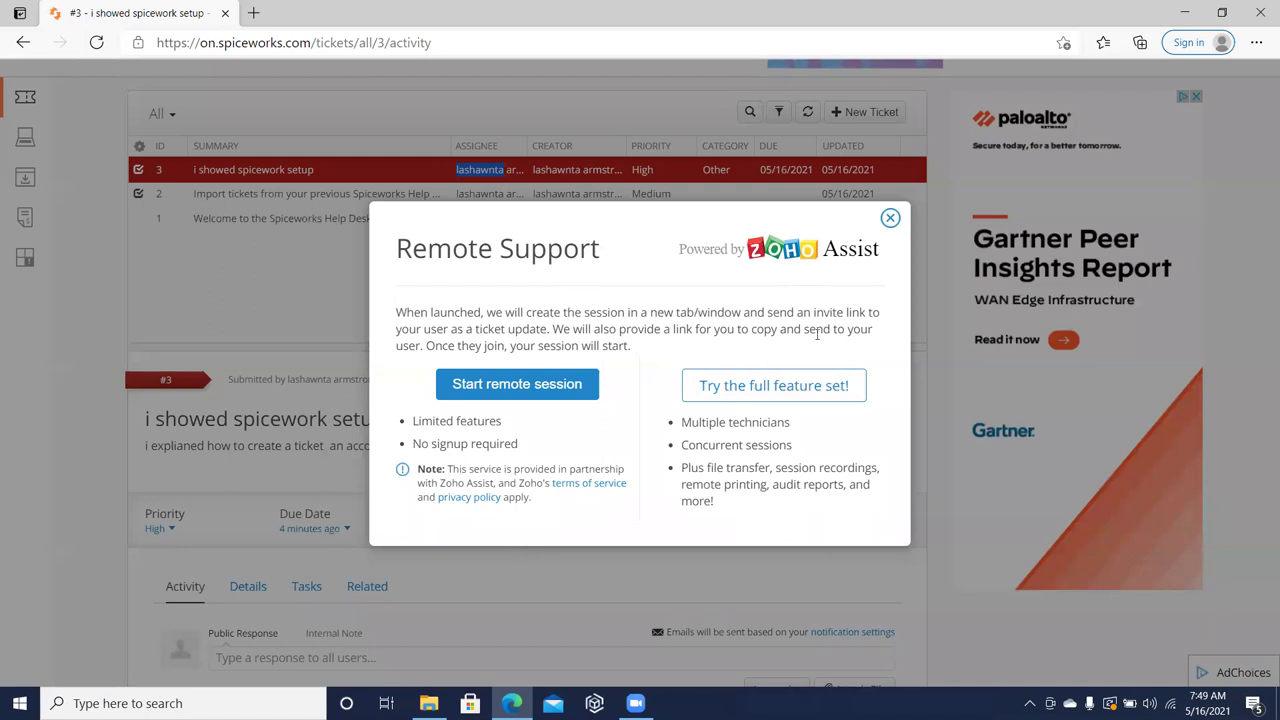
left_click(890, 219)
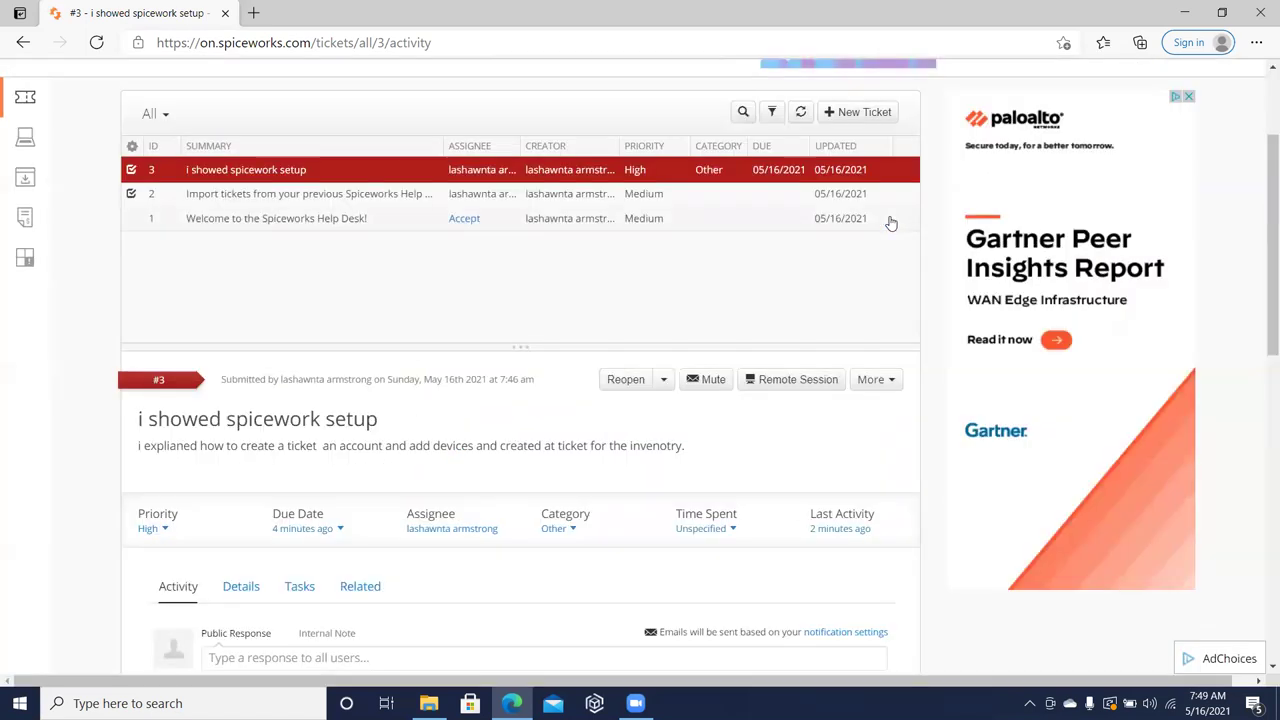
- Search the full ticket list by ticket number, looking up 3, 2, 1 and 4 one after another
left_click(883, 386)
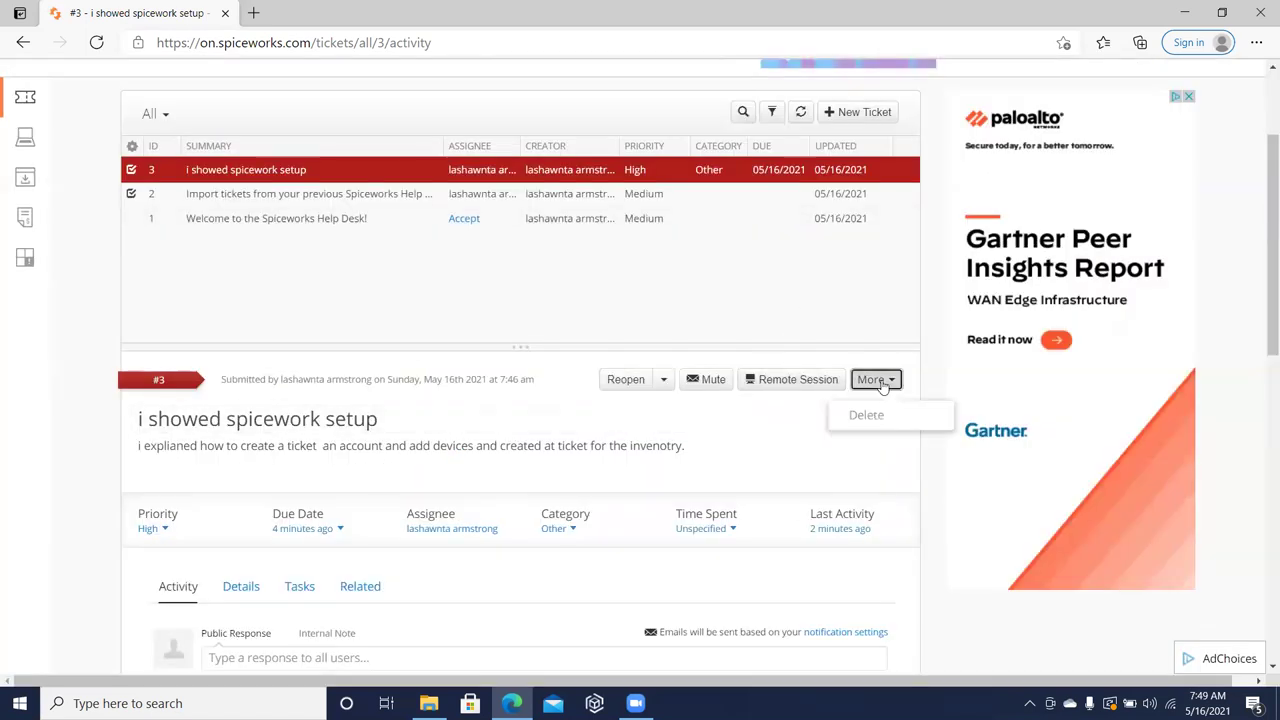
left_click(874, 314)
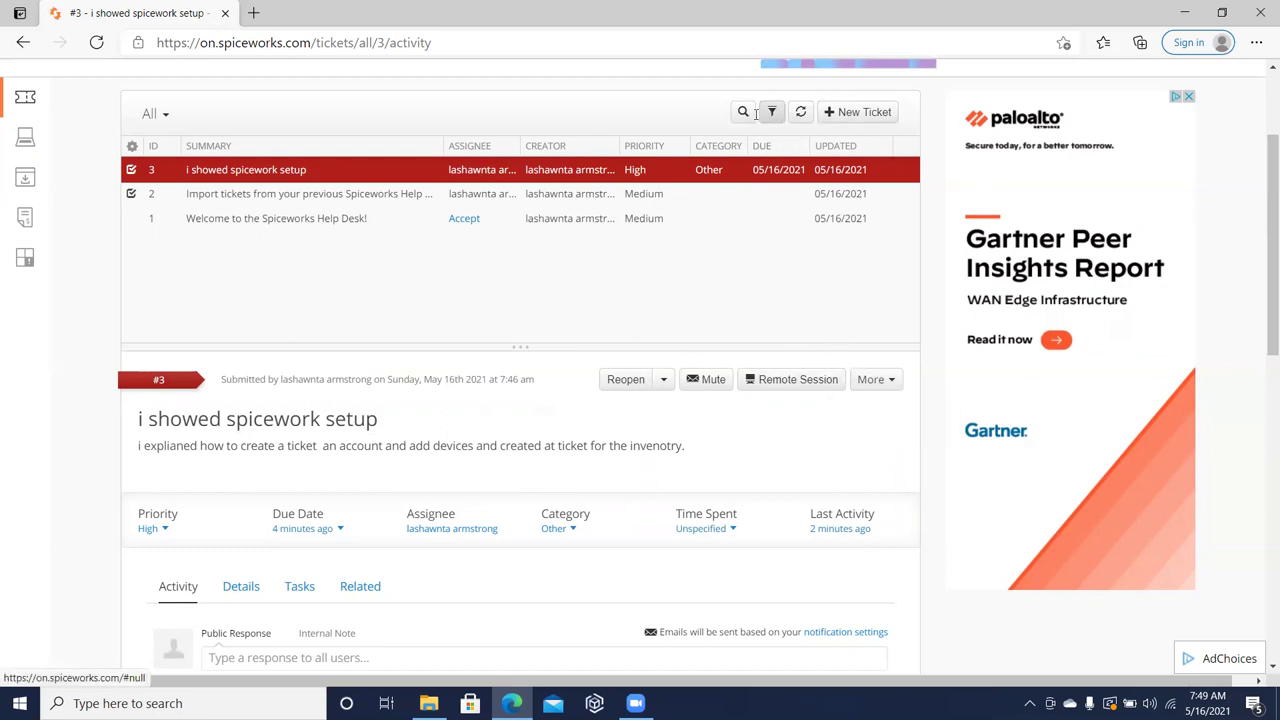
left_click(743, 113)
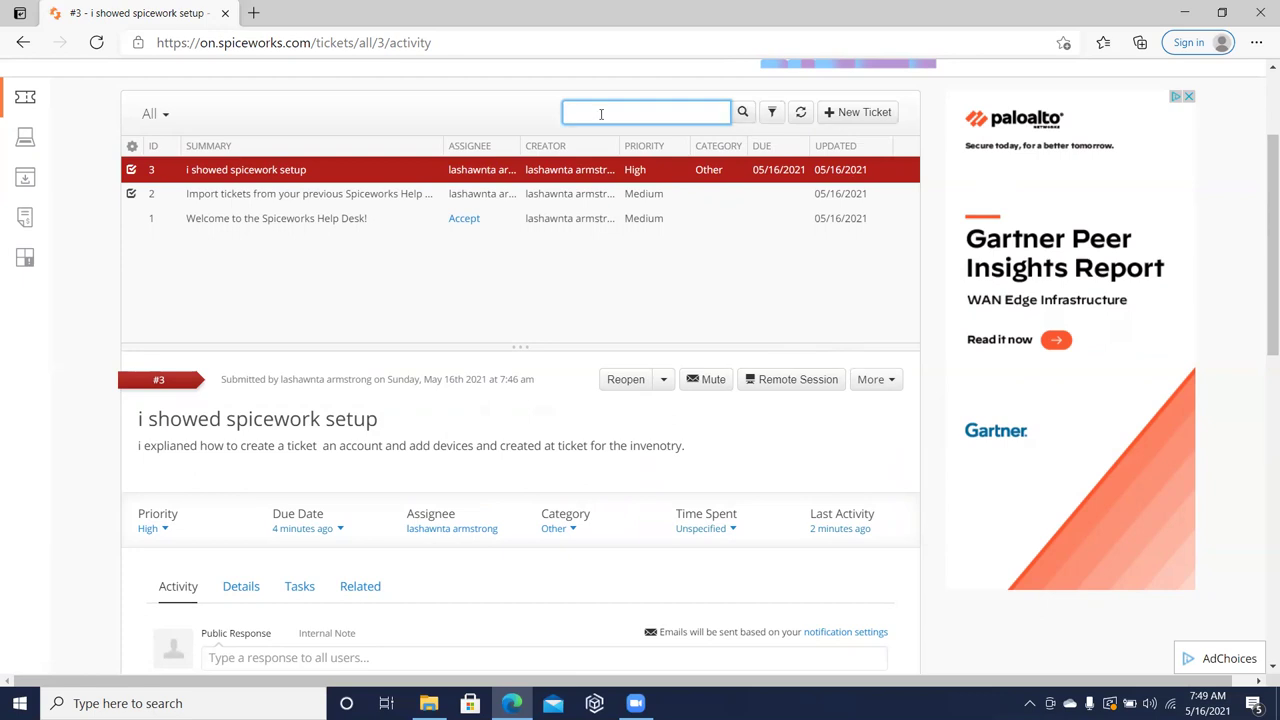
scroll(602, 109, "down", 5)
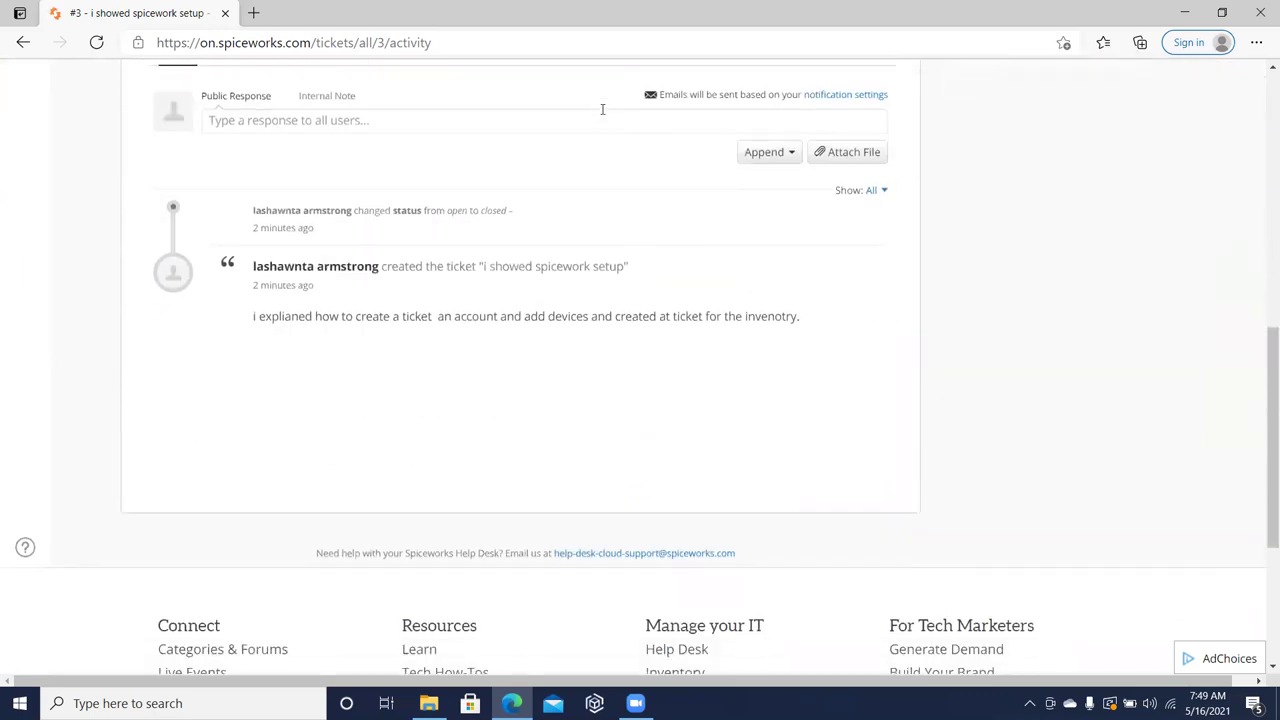
left_click_drag(1266, 343, 1216, 127)
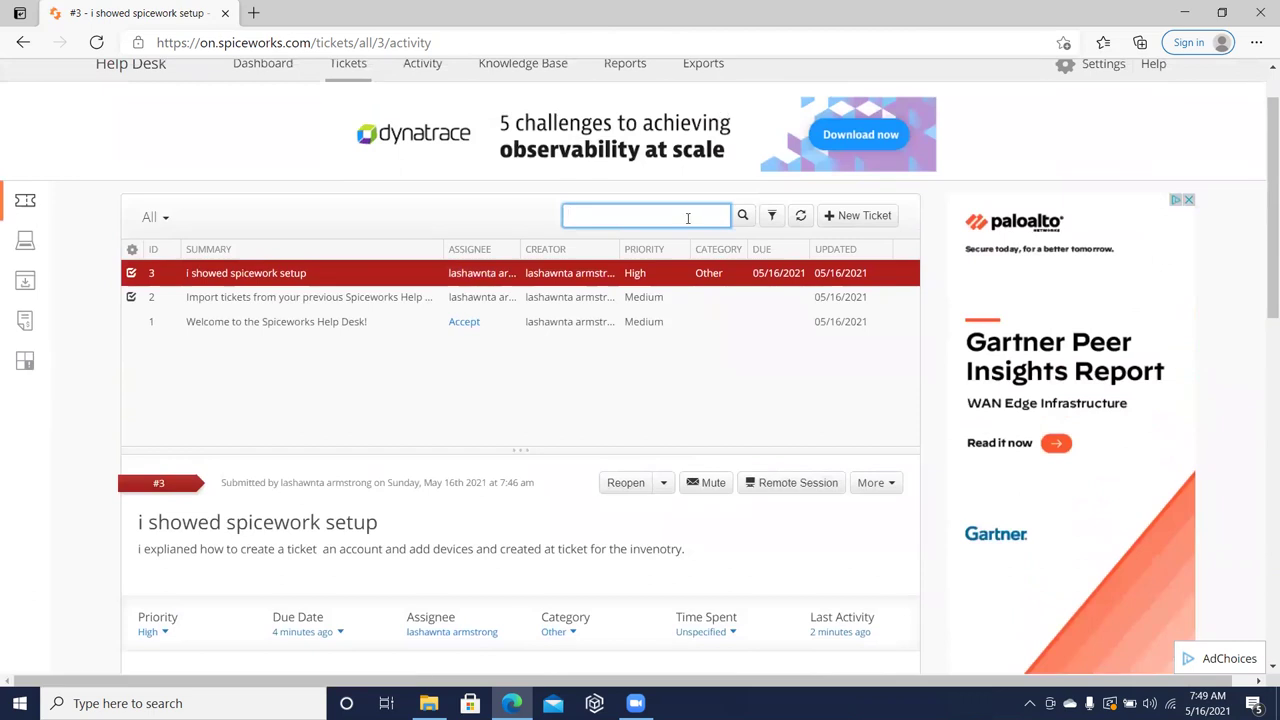
left_click(742, 216)
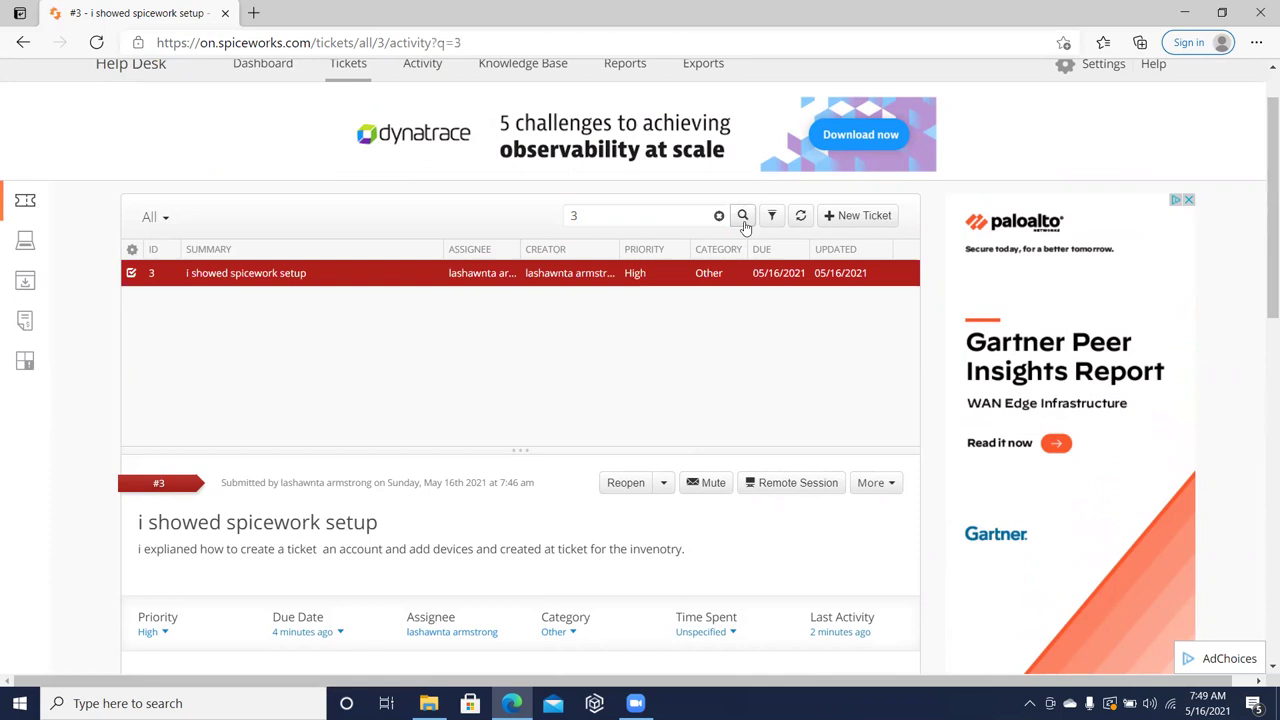
left_click(672, 215)
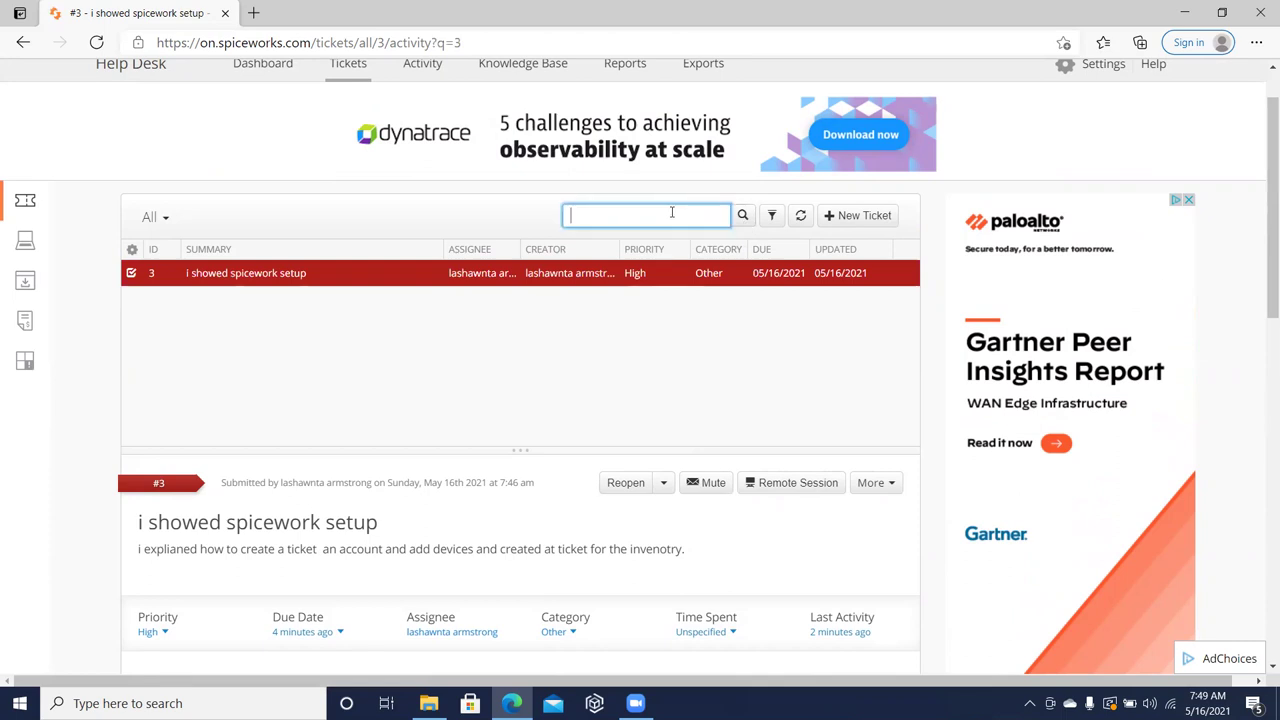
key("Return")
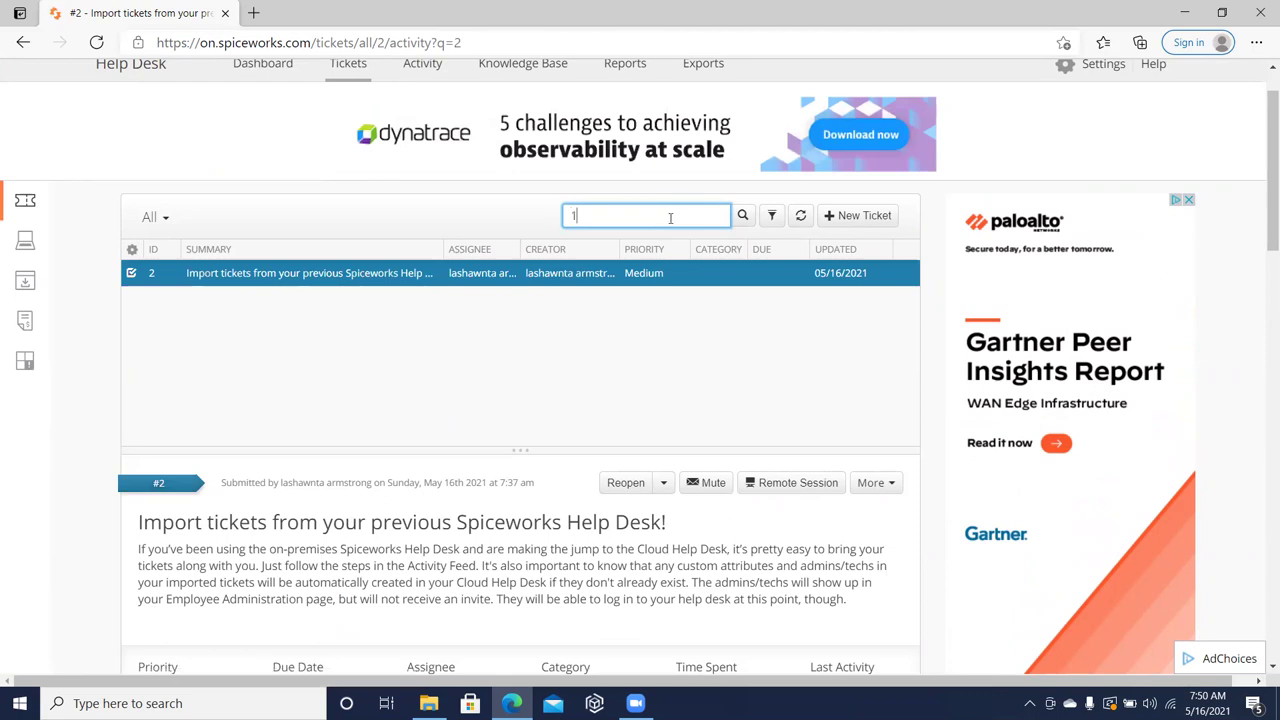
key("Return")
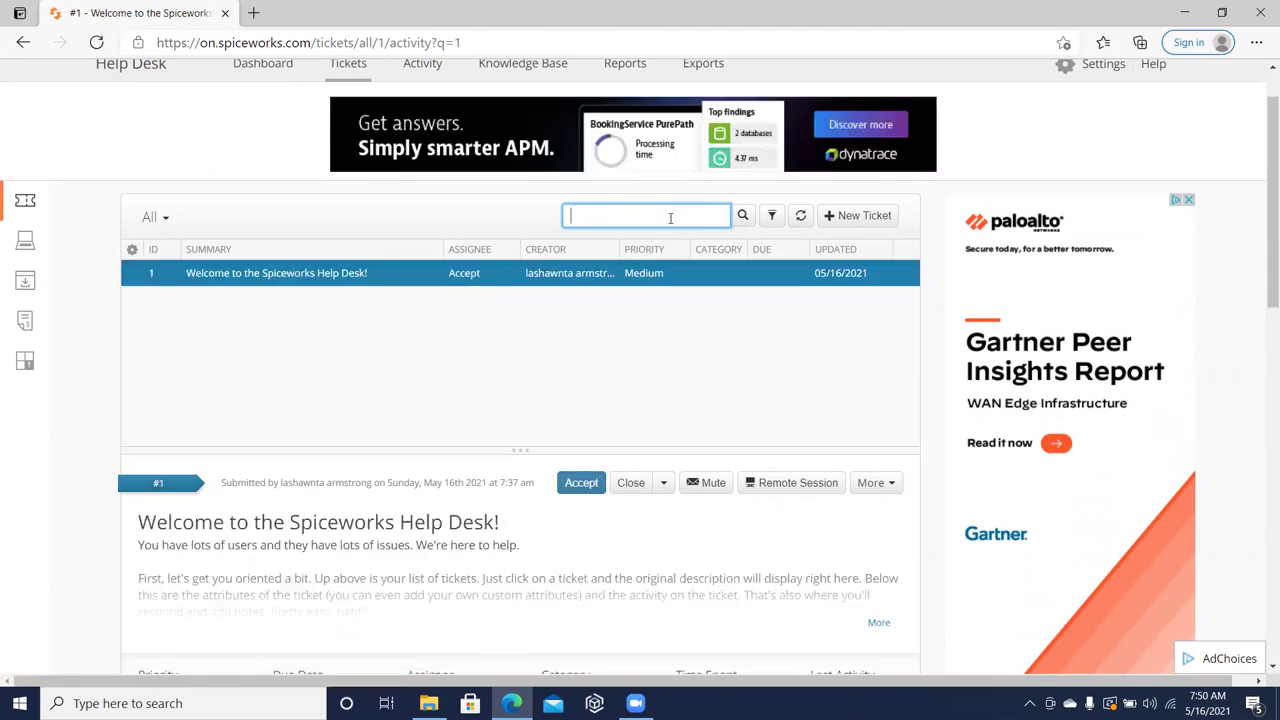
key("Return")
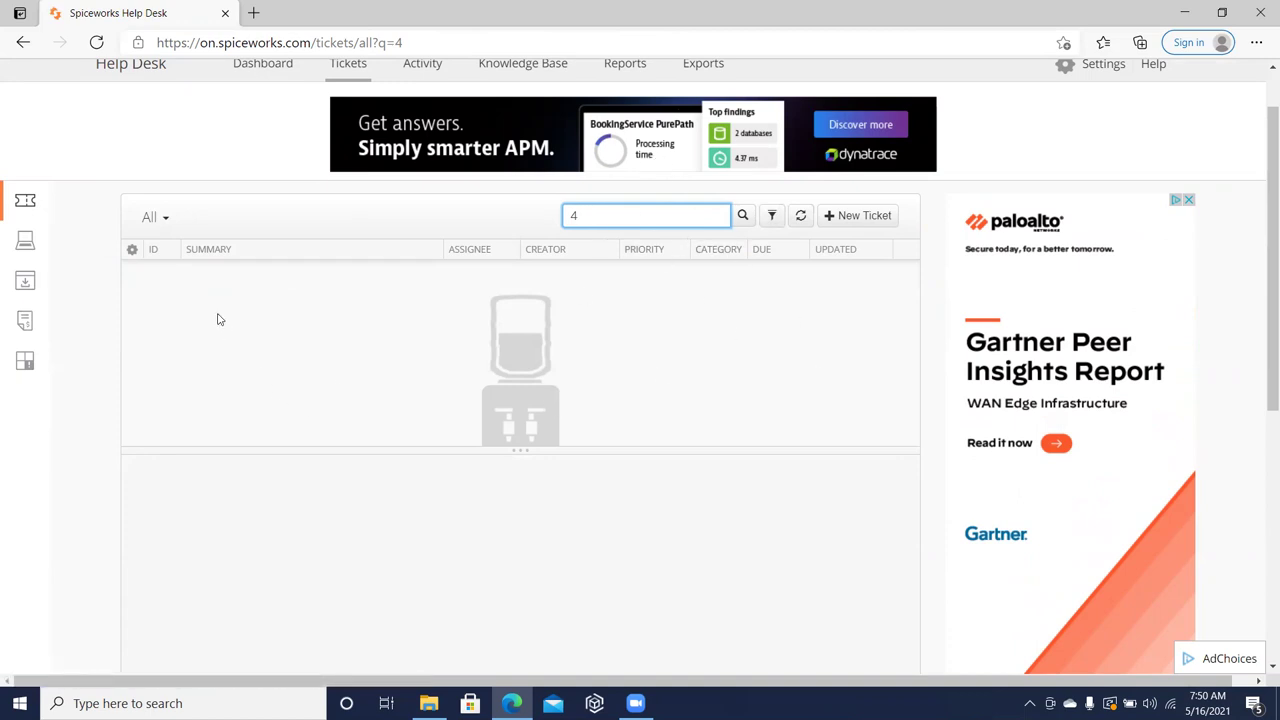
- Look through the Device Inventory, Help Desk, Software Inventory, Contracts and Connectivity Dashboard pages
left_click(19, 238)
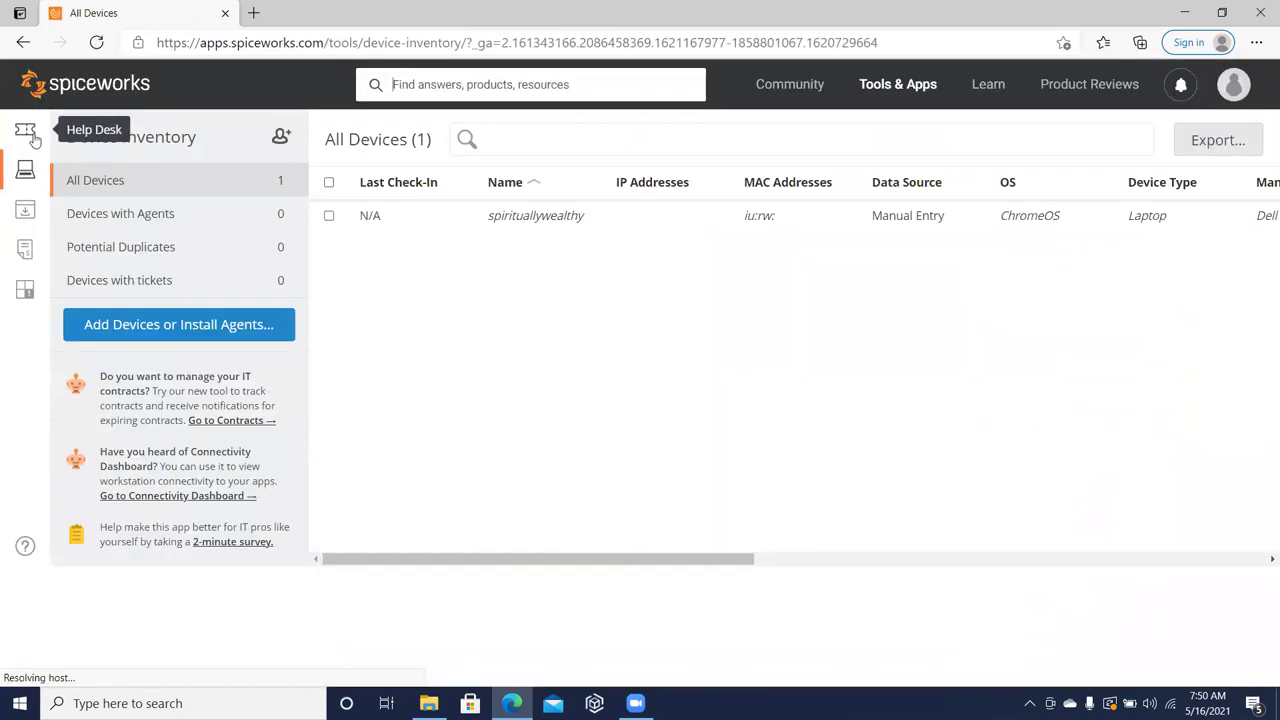
left_click(30, 135)
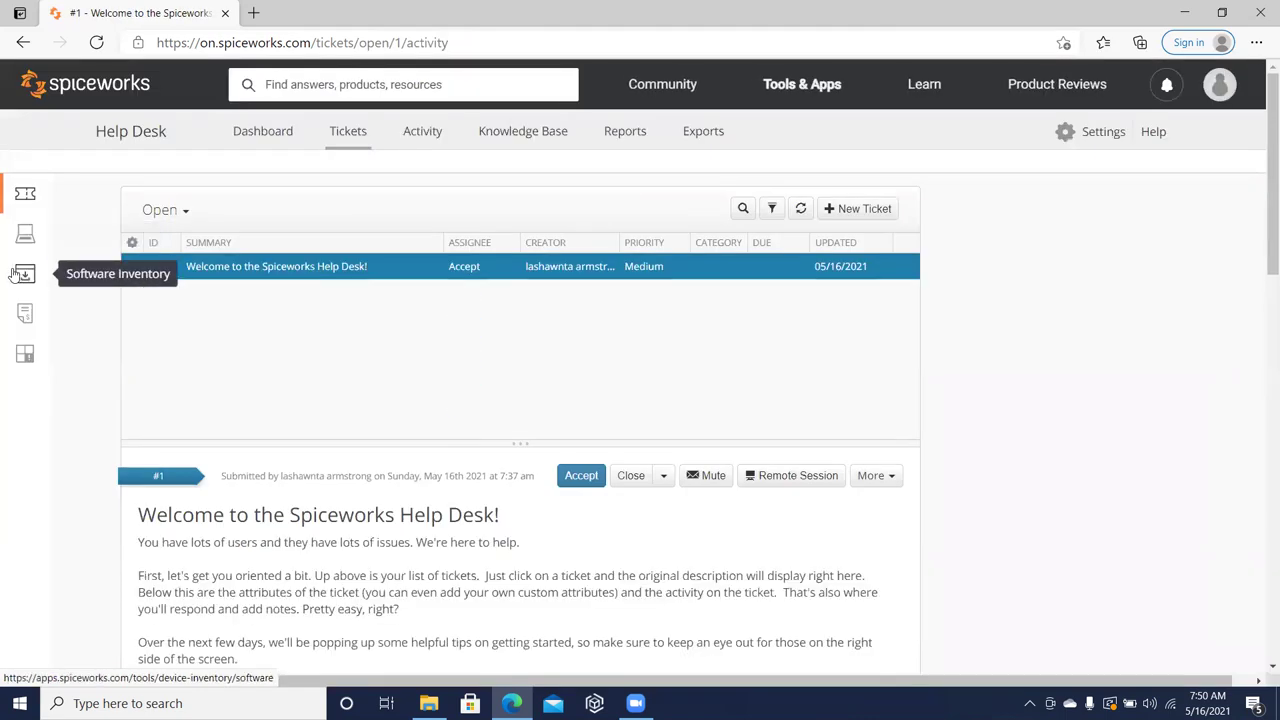
left_click(31, 363)
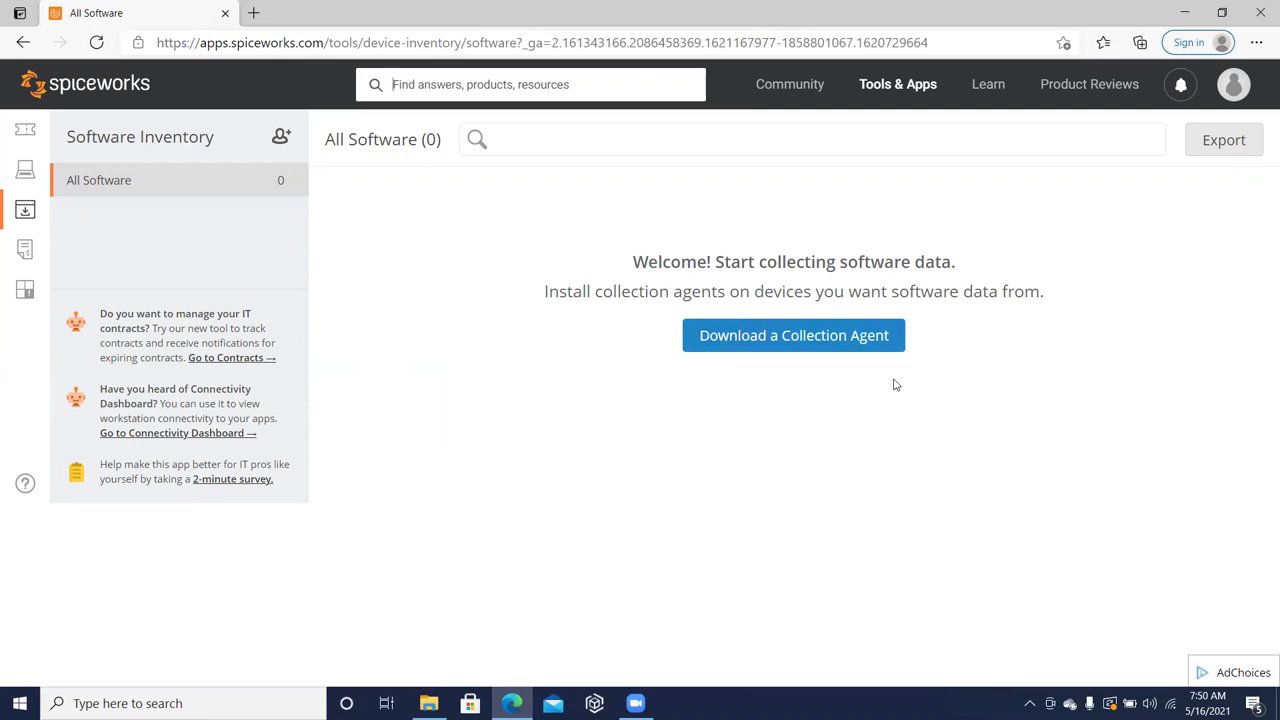
left_click(22, 249)
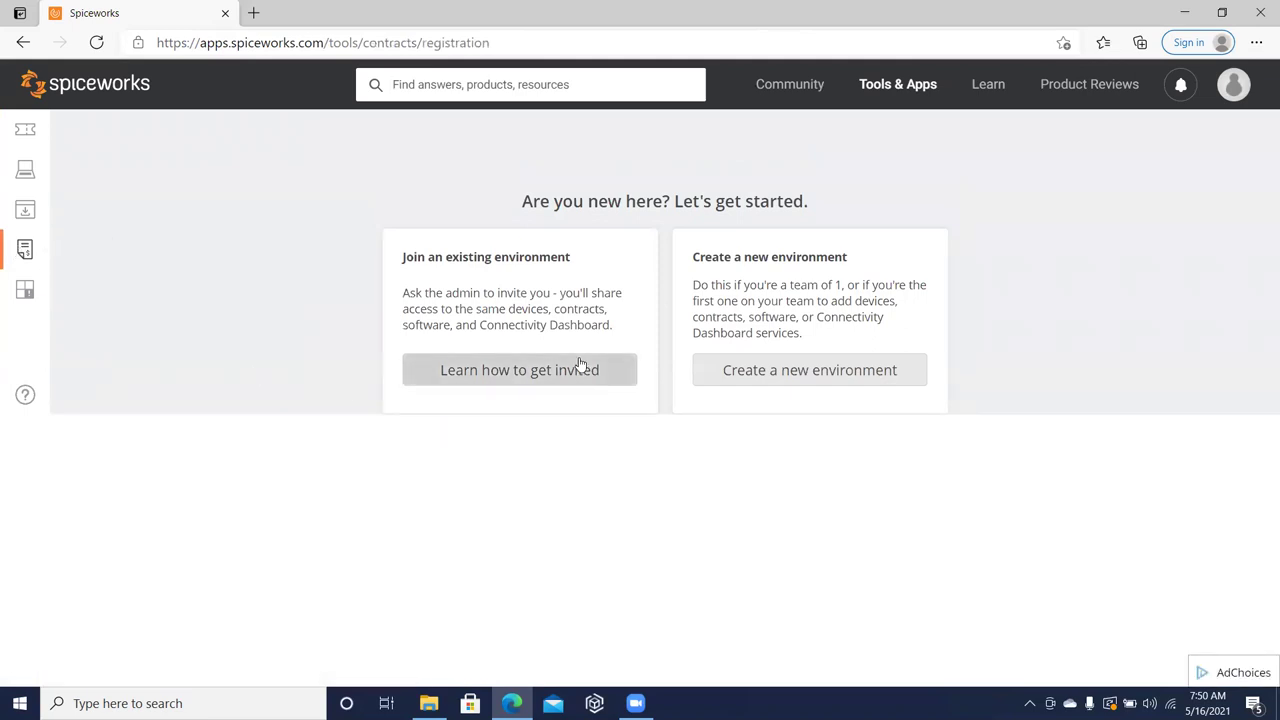
left_click(22, 289)
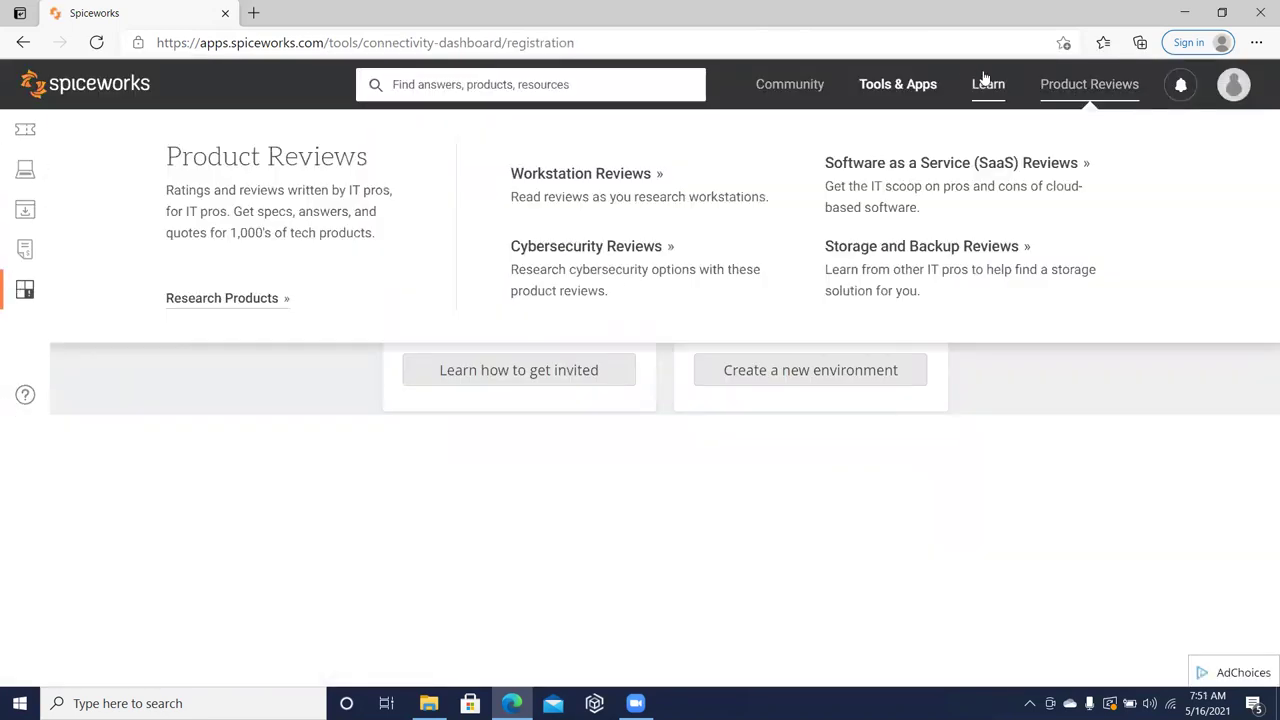
- View the Cloud Help Desk product page from the featured apps, compare its hosting options and launch the cloud version
mouse_move(808, 88)
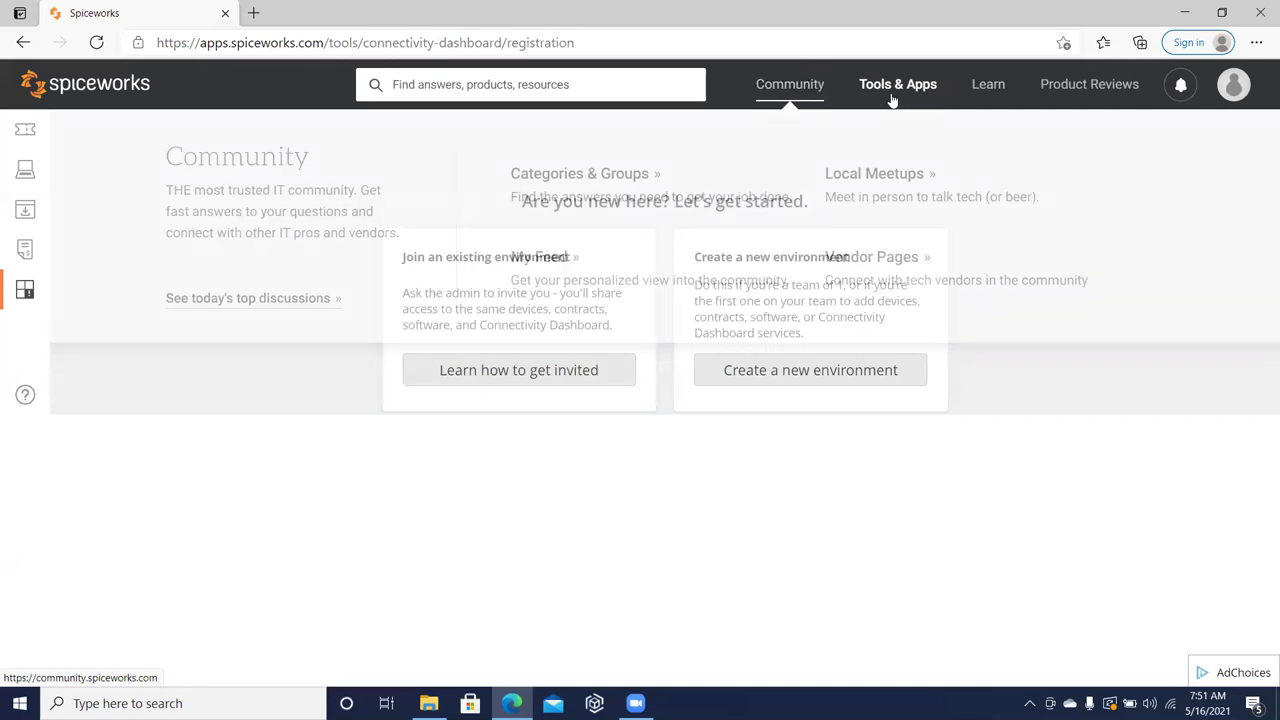
mouse_move(895, 100)
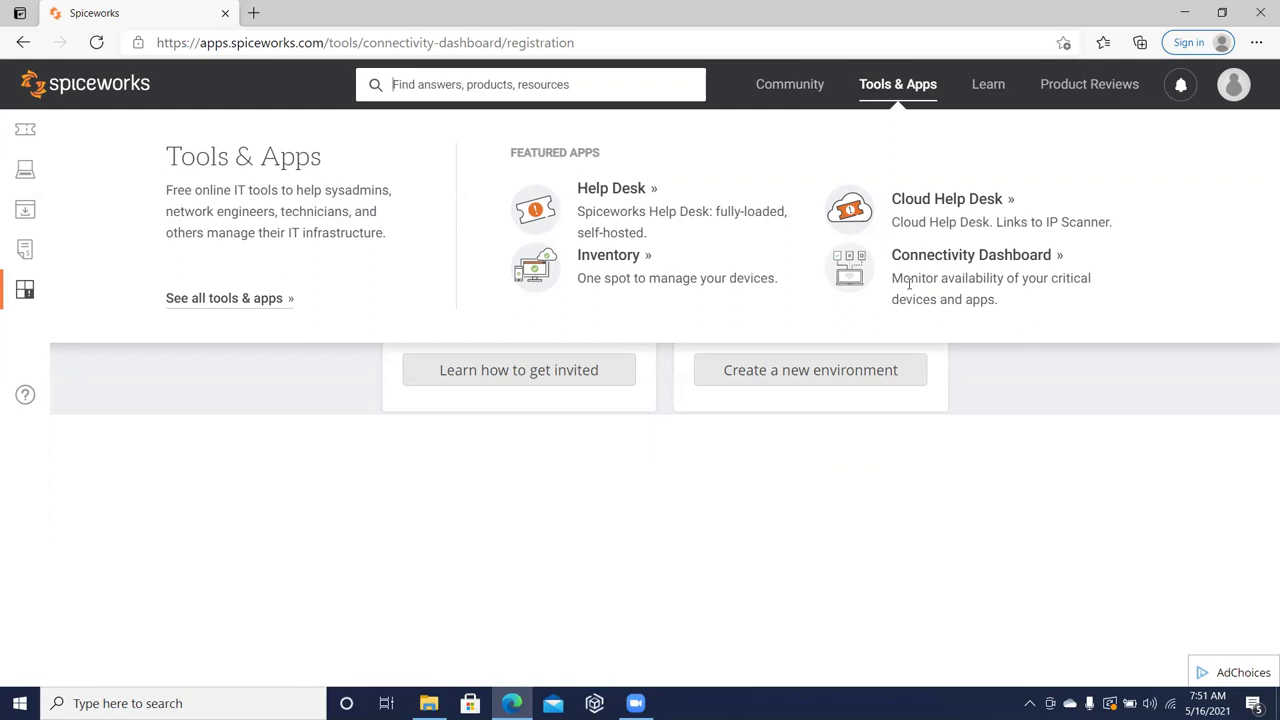
left_click(917, 200)
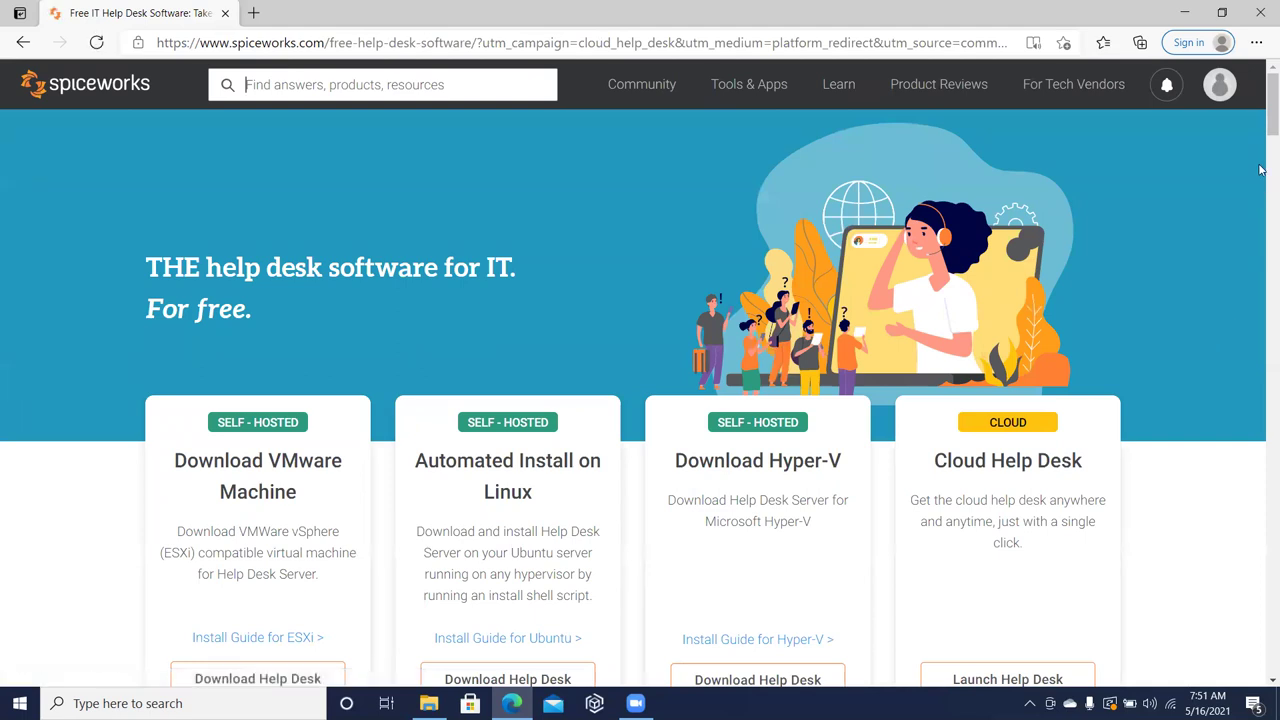
scroll(1260, 135, "down", 2)
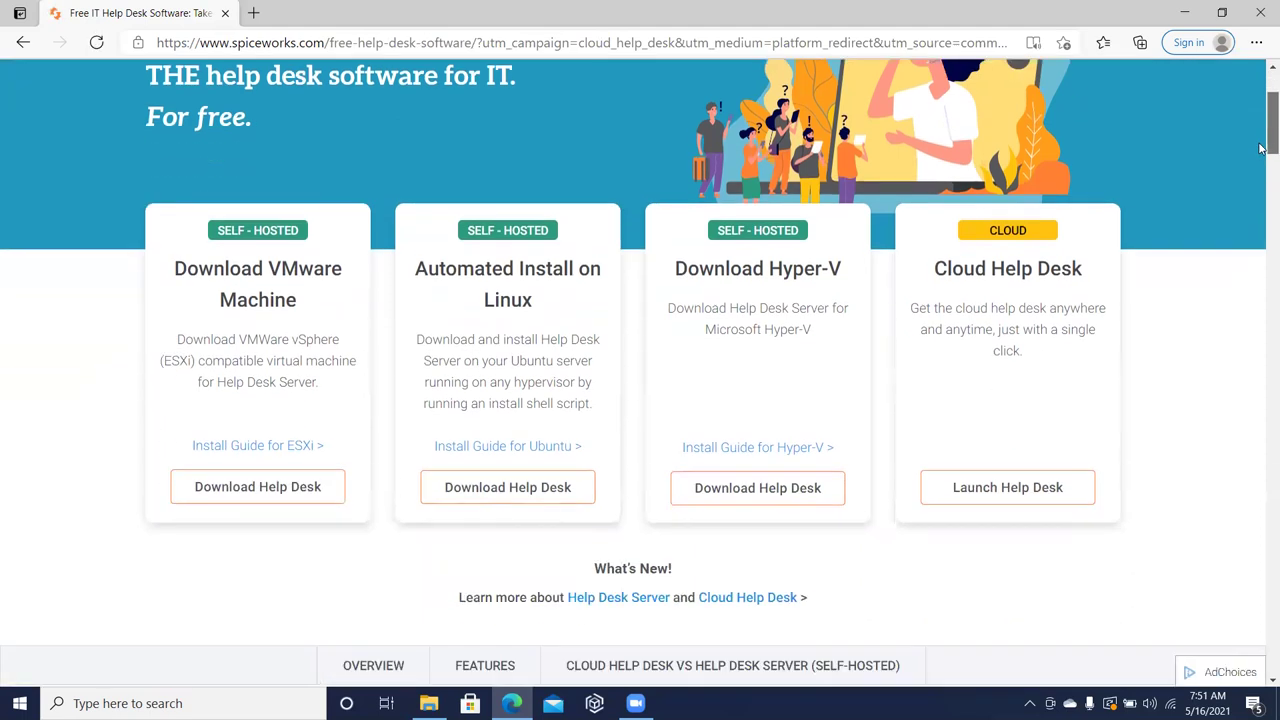
scroll(1260, 148, "down", 2)
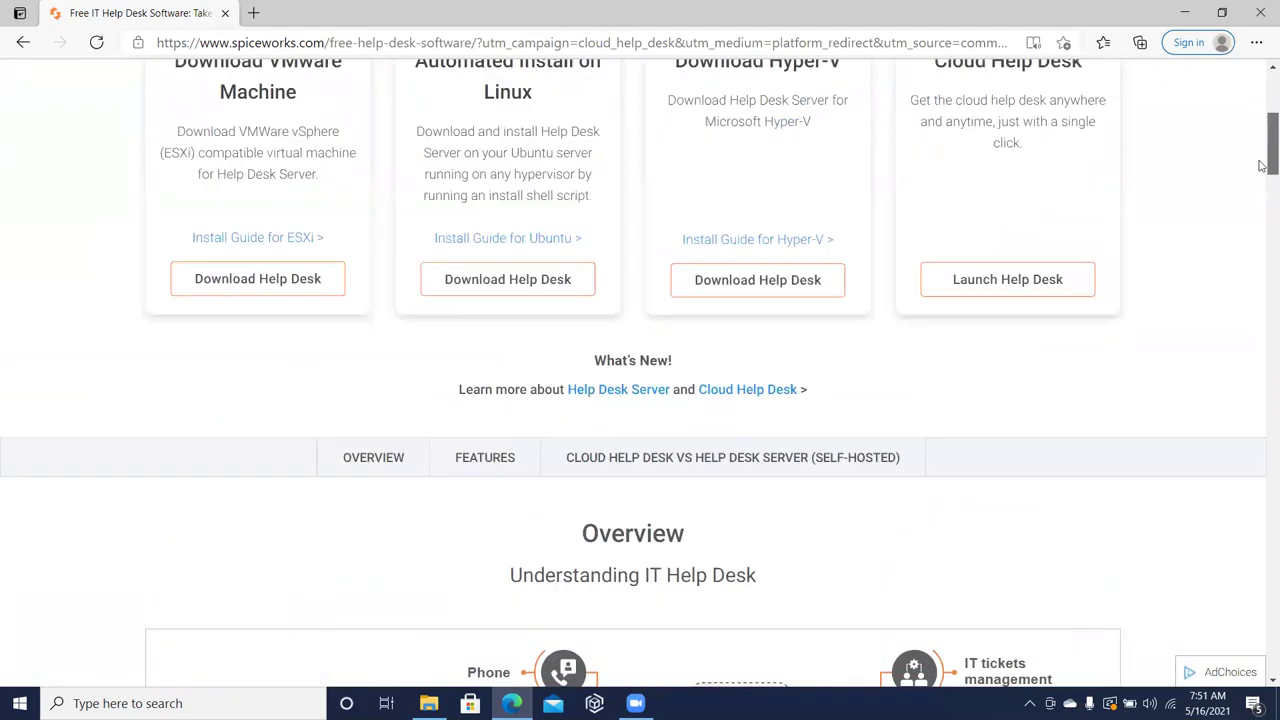
scroll(1260, 150, "up", 2)
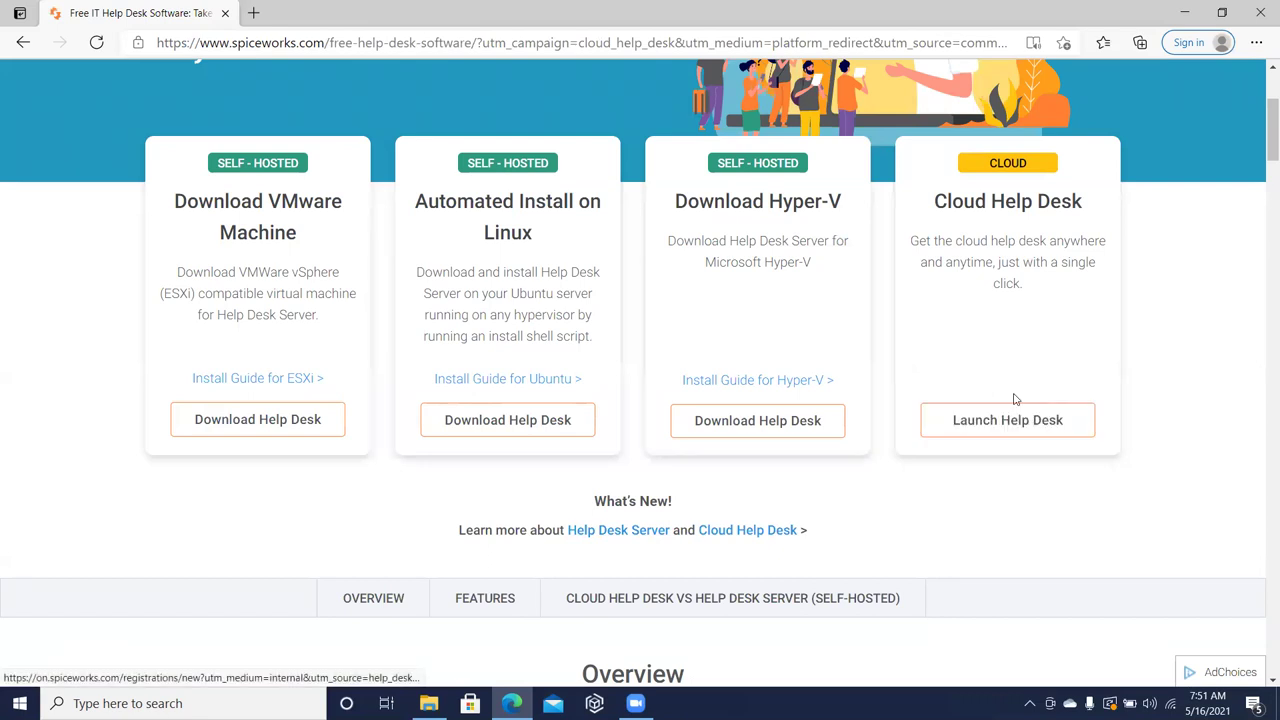
left_click(1080, 429)
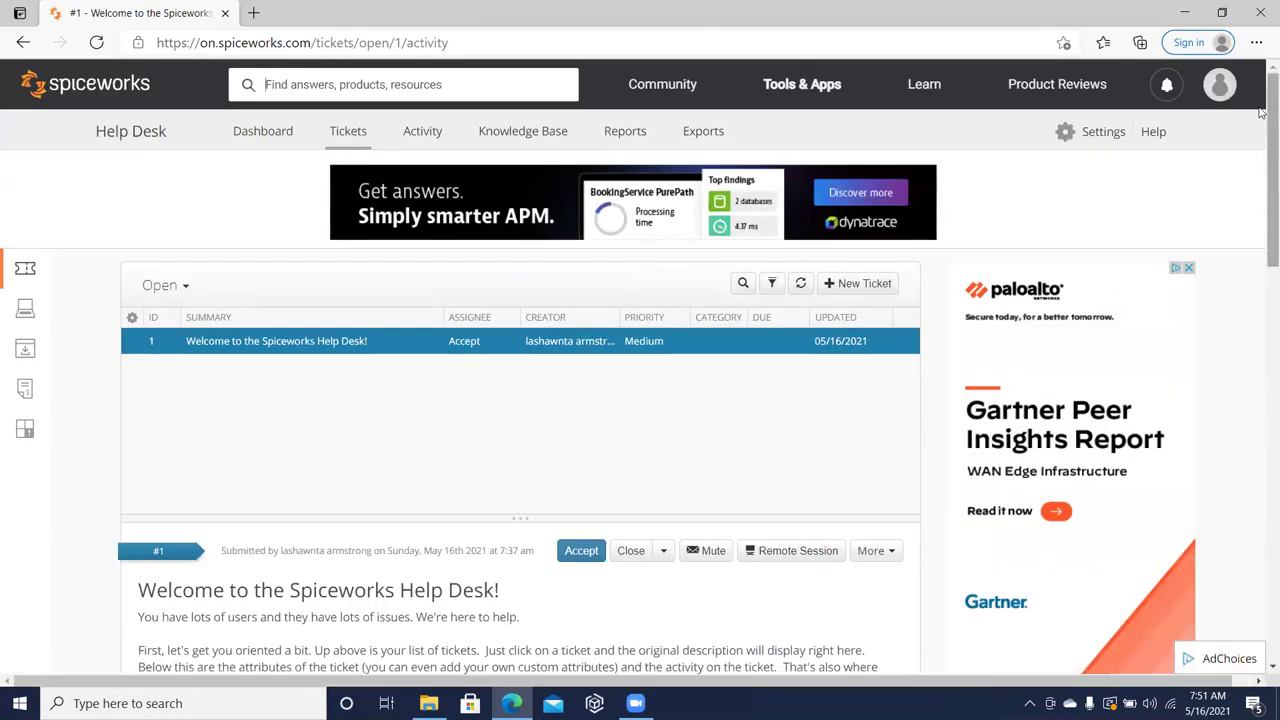
left_click_drag(1270, 112, 1195, 112)
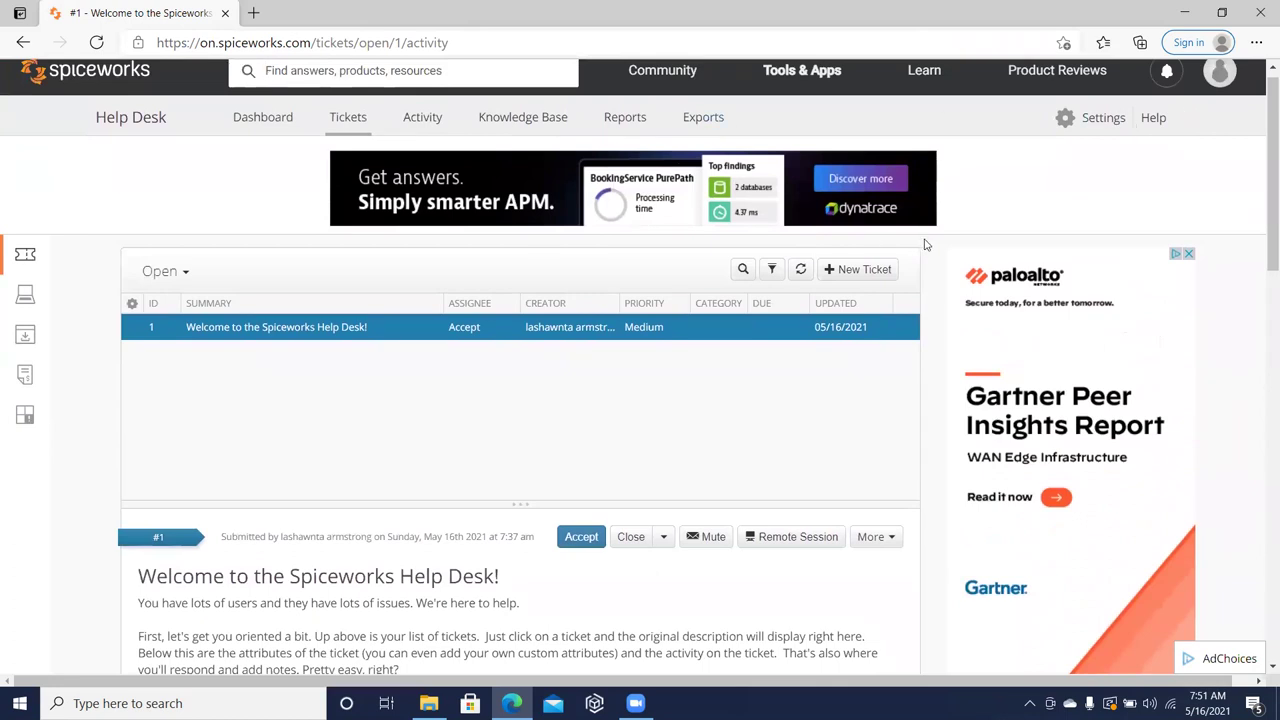
- Look at the ways to add devices in Device Inventory, view the IP range scanning agent's installation options and dismiss them
left_click(25, 295)
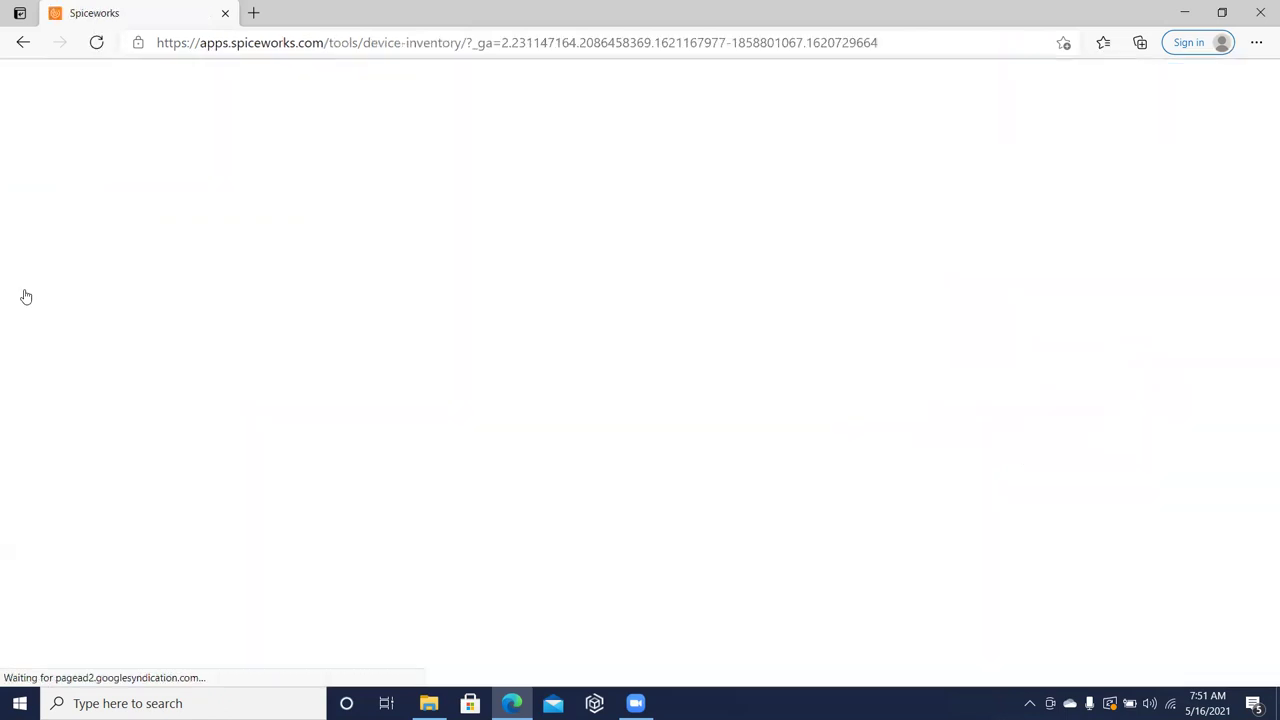
left_click_drag(78, 322, 14, 162)
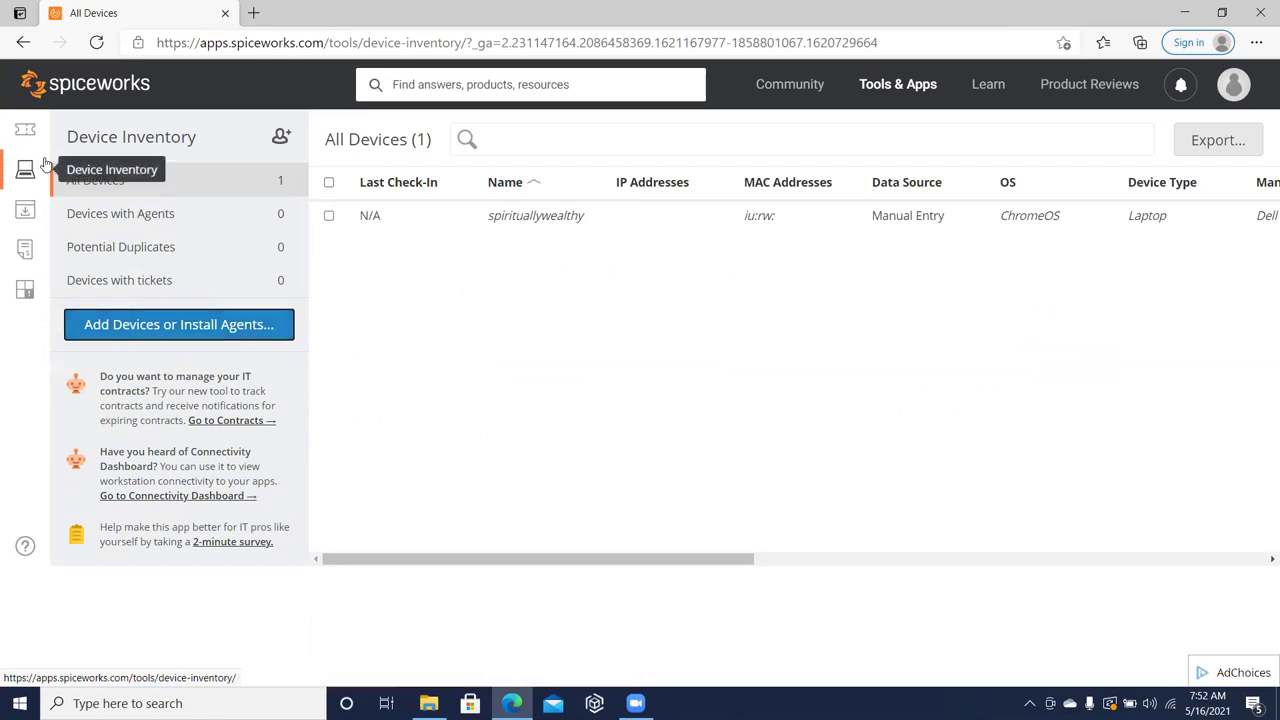
left_click(205, 324)
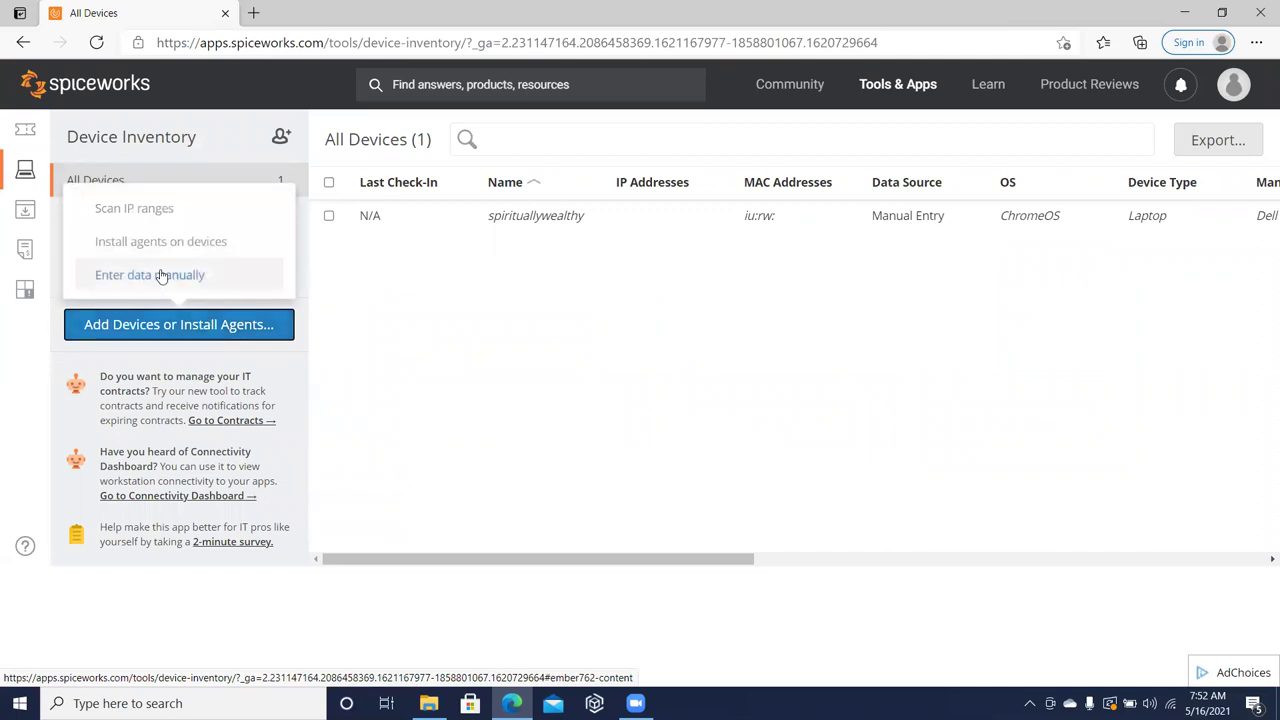
left_click(168, 207)
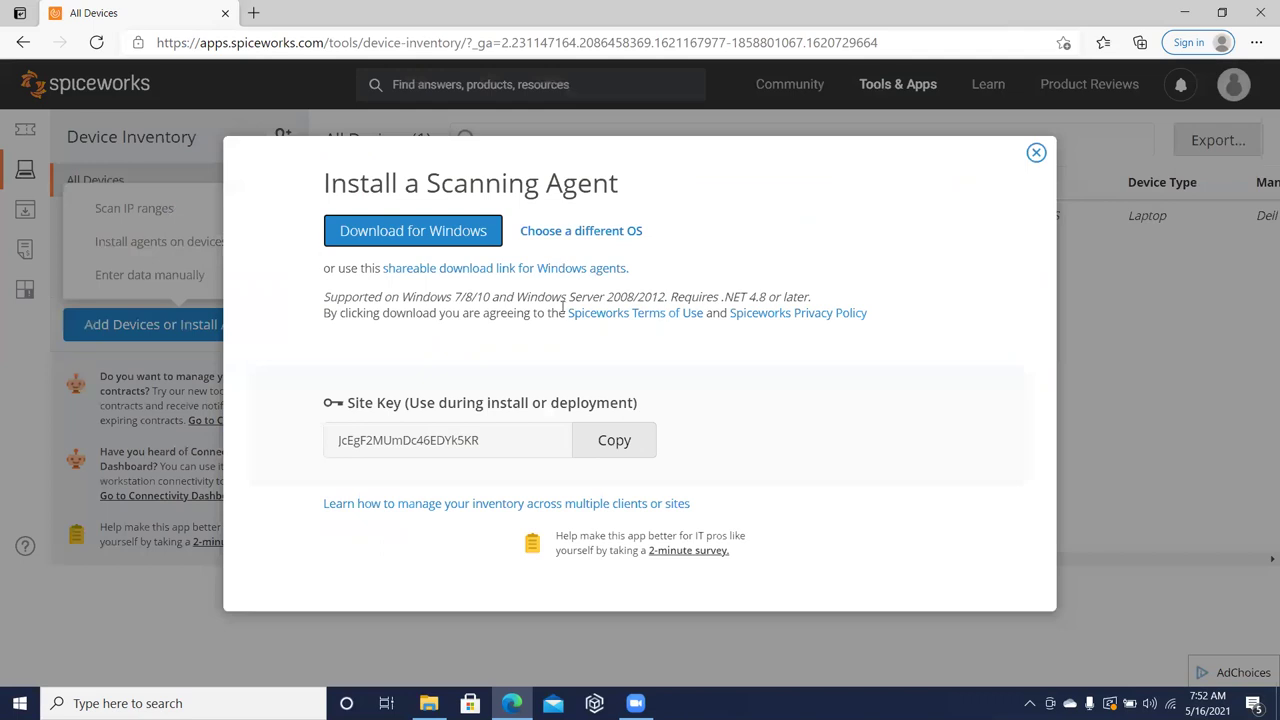
left_click(1038, 152)
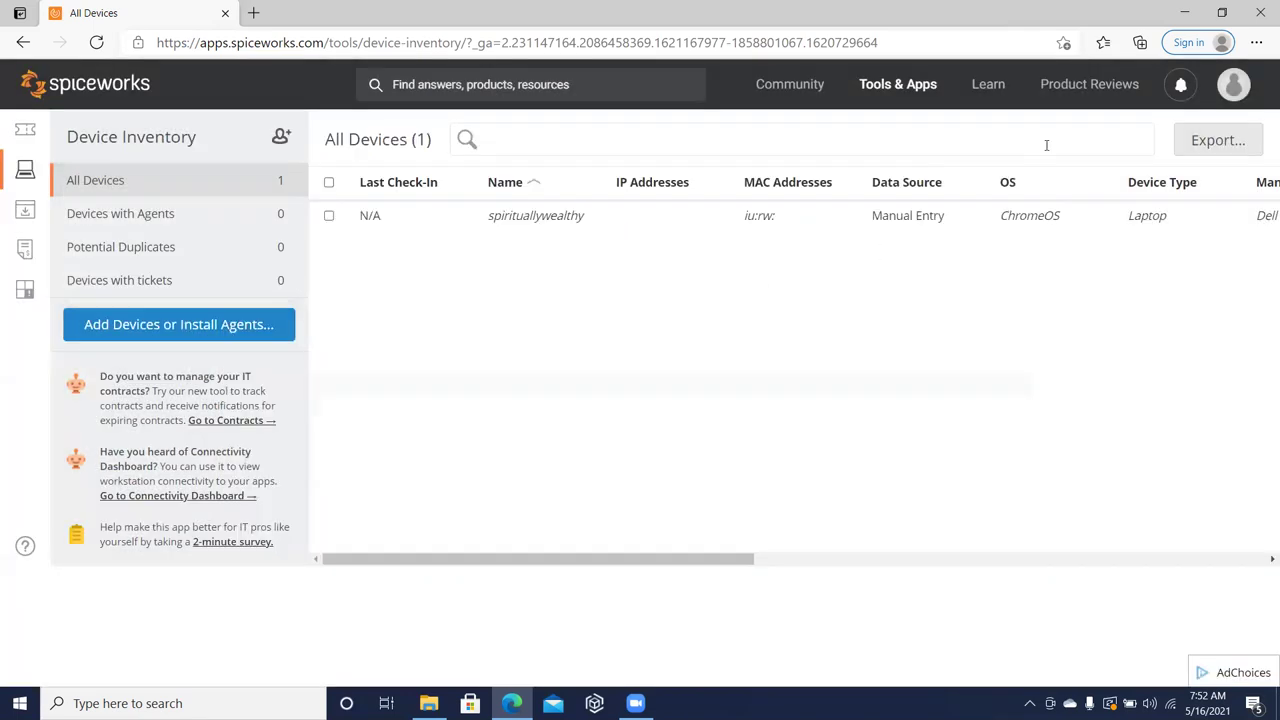
- Check the inventory for devices with tickets and consult the help article on adding tickets for devices
left_click(182, 284)
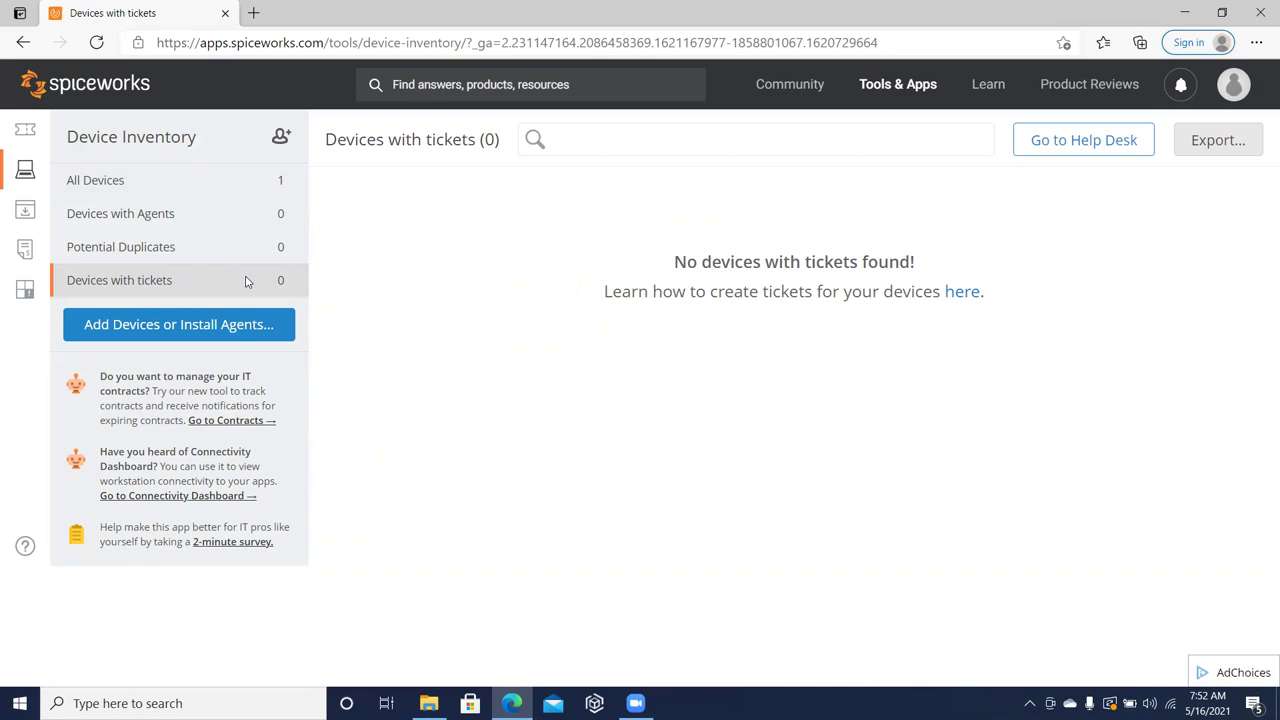
left_click(959, 293)
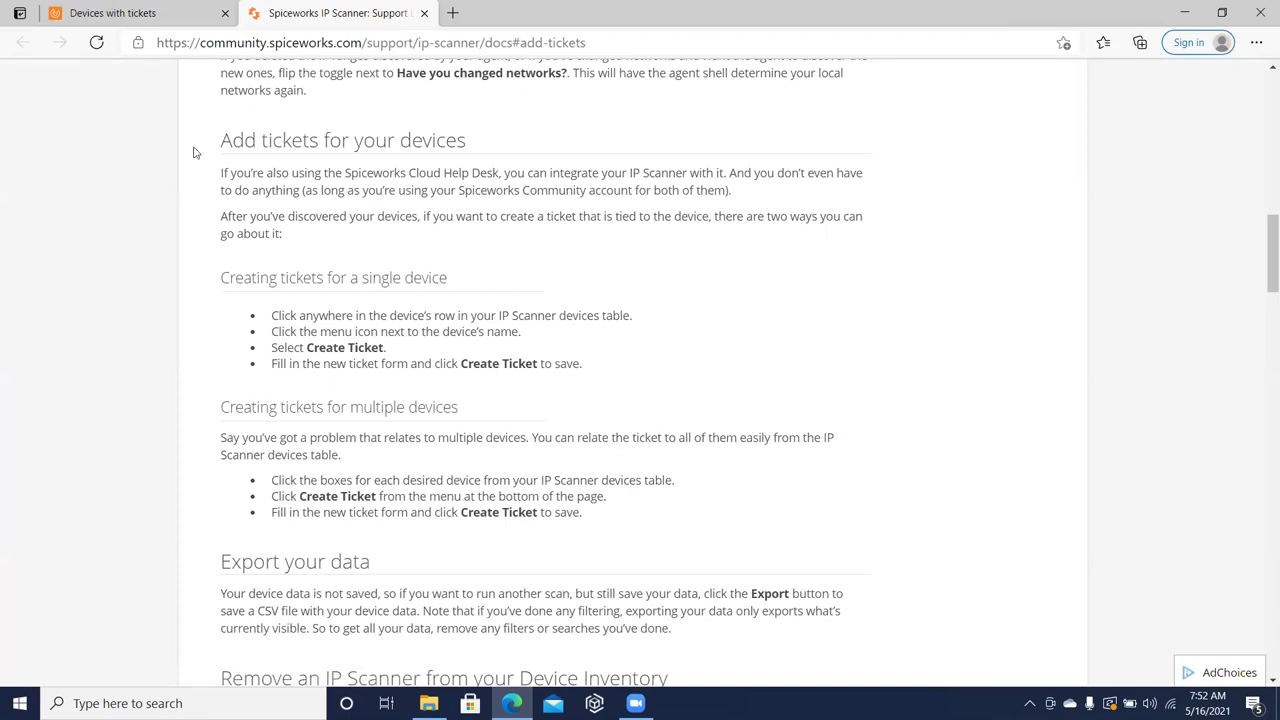
left_click(152, 18)
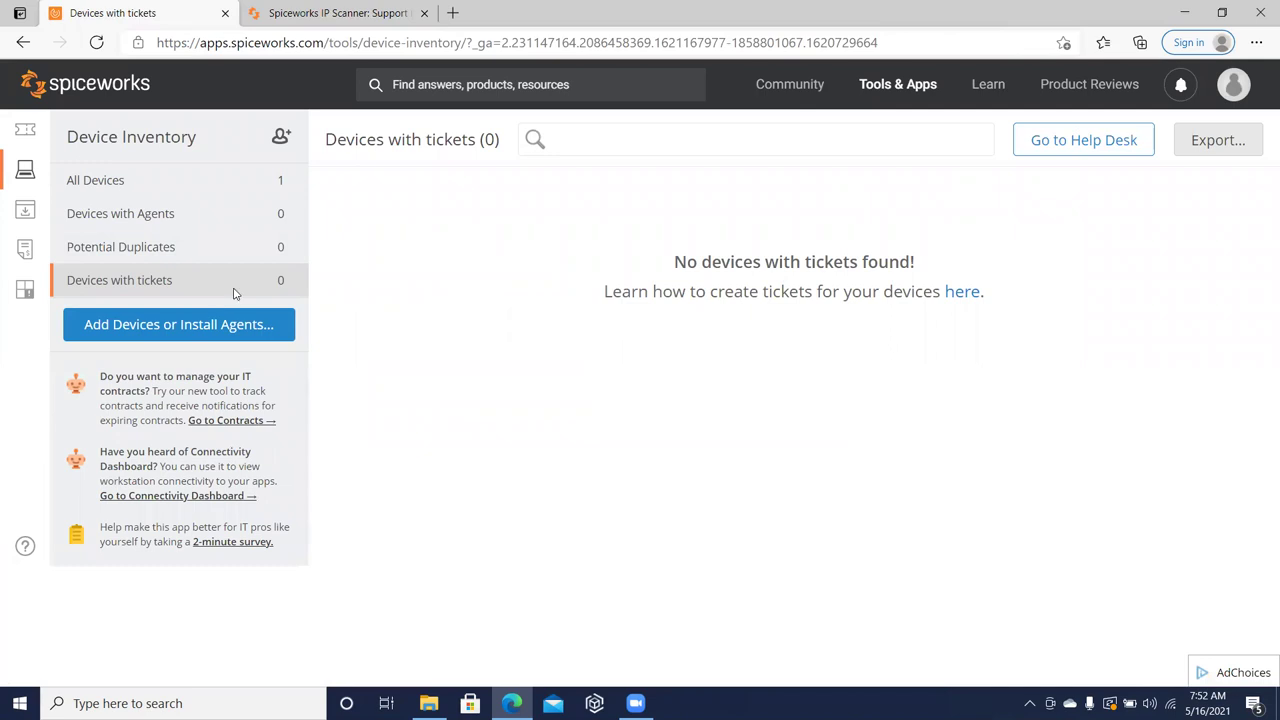
- Start a help desk ticket for the spirituallywealthy laptop with summary "i created a tutorial" and description "dell 01"
left_click(243, 184)
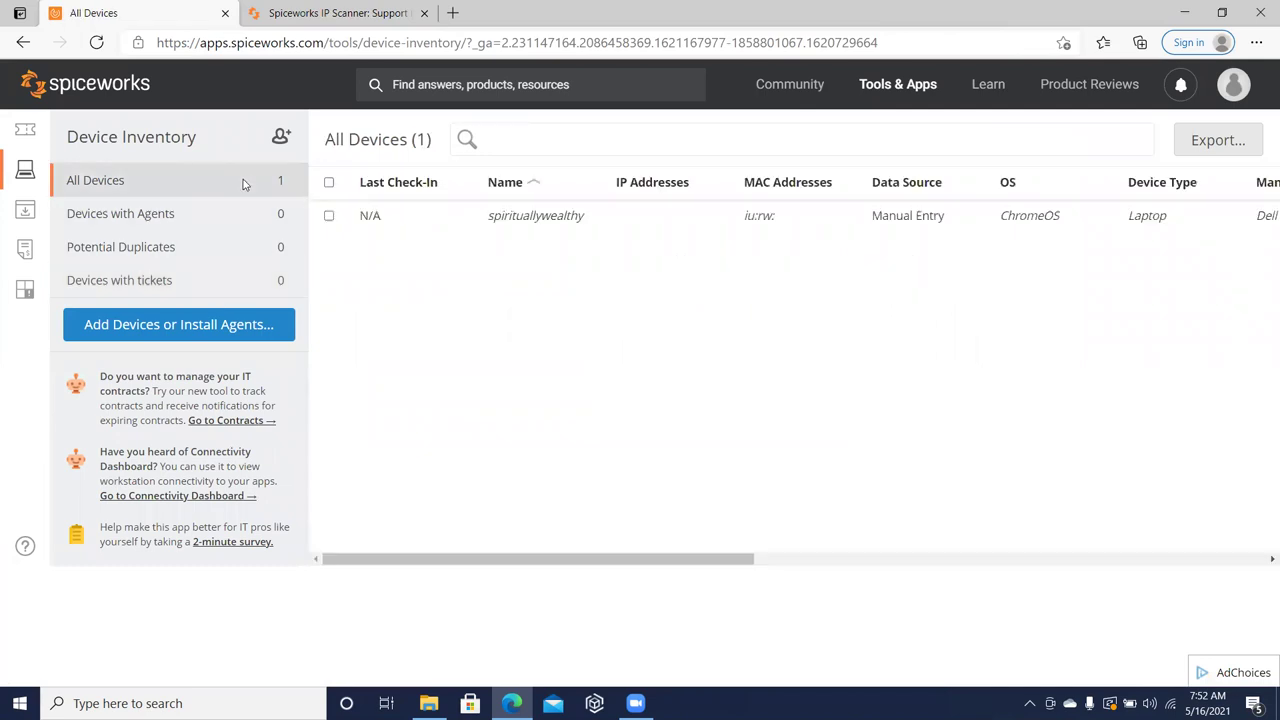
left_click(513, 229)
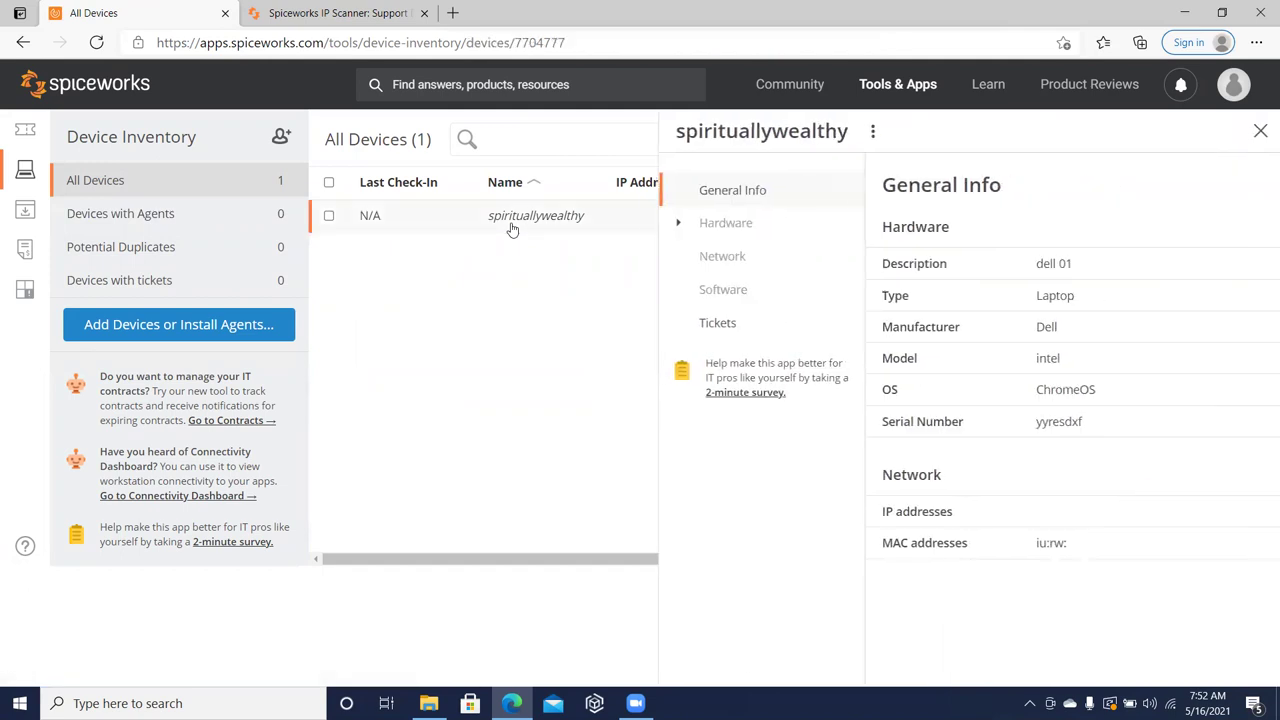
left_click(715, 325)
left_click(1177, 245)
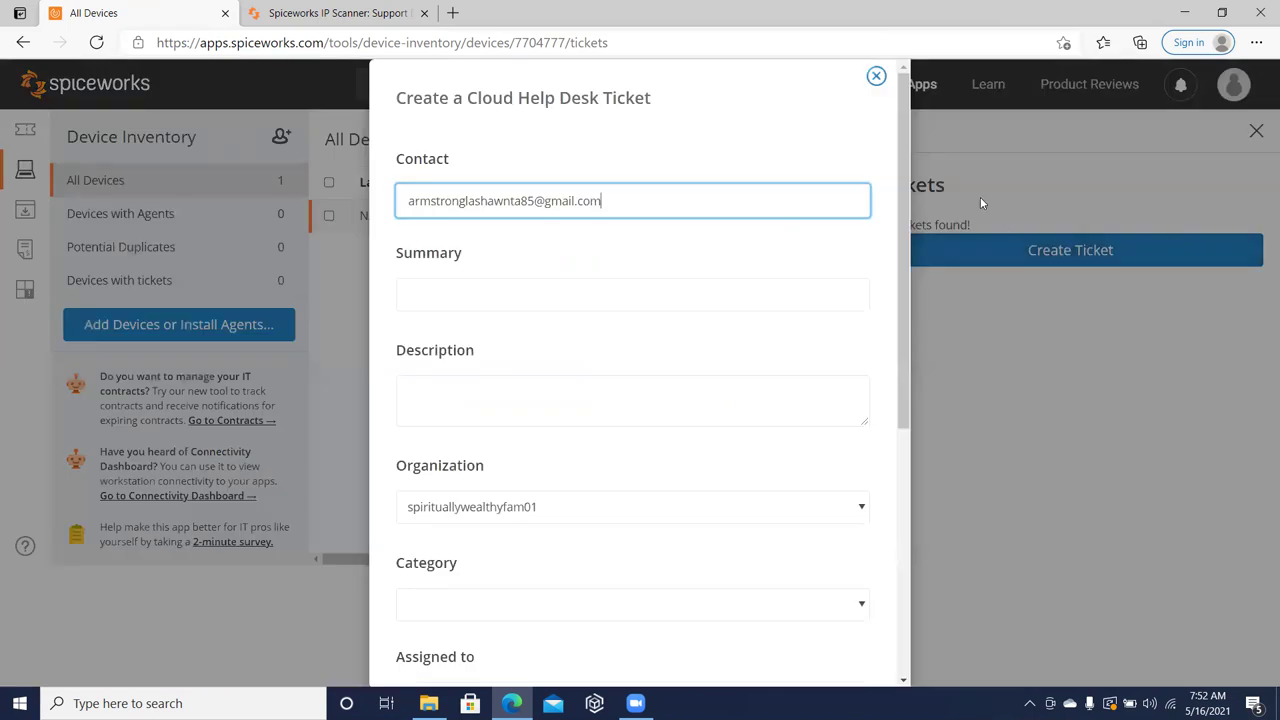
left_click_drag(906, 195, 909, 259)
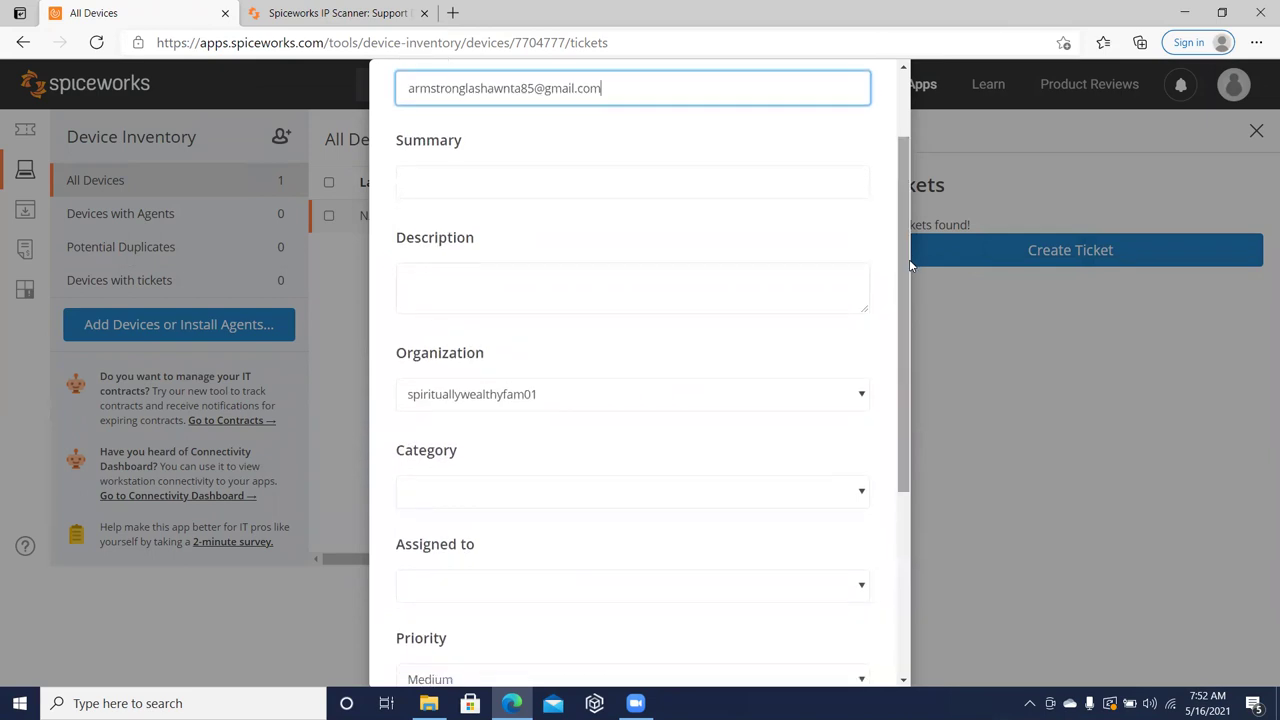
left_click(706, 179)
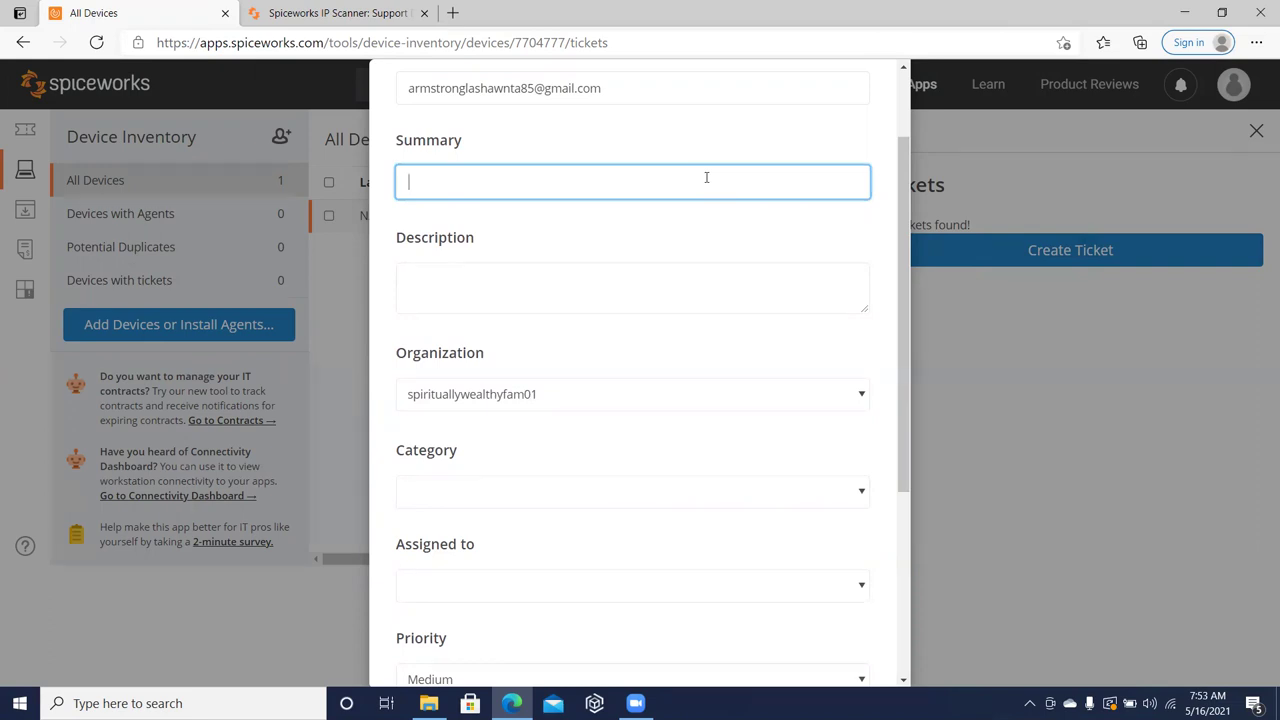
type("i created a tutorial")
left_click(691, 290)
type("dell")
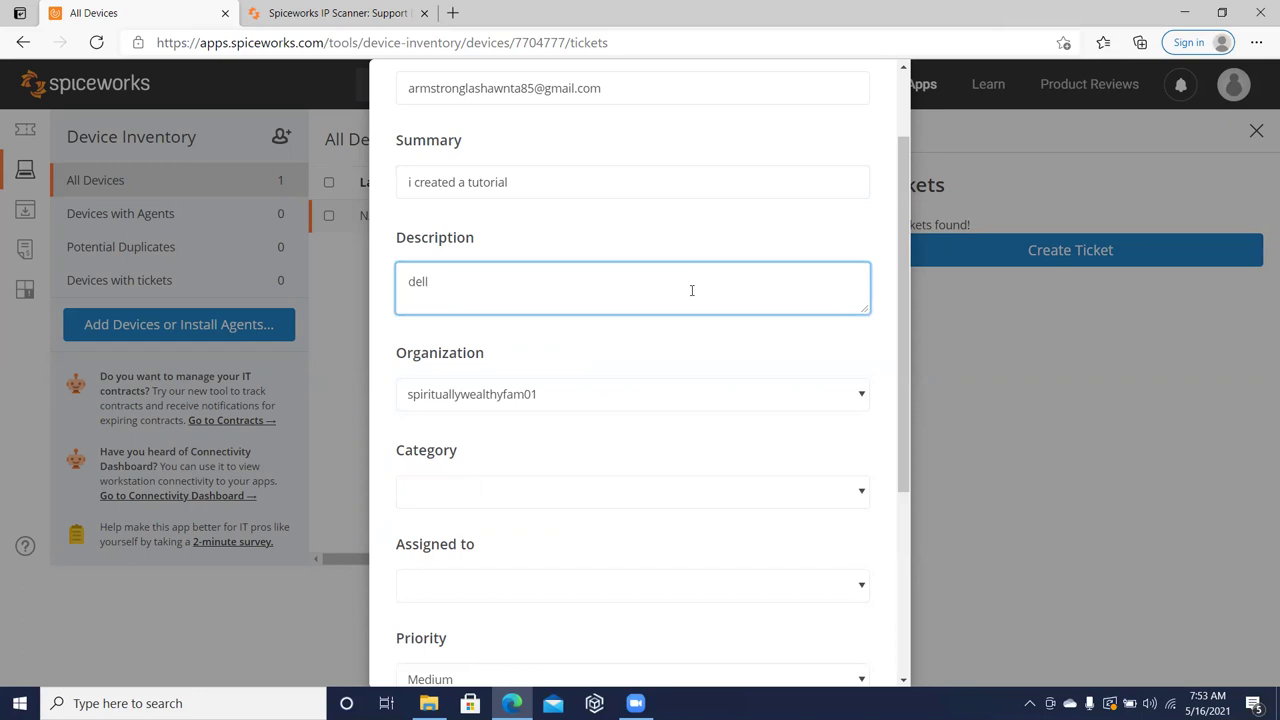
type(" 01")
- Set the ticket's category to Other and assign it to the listed administrator
left_click(551, 498)
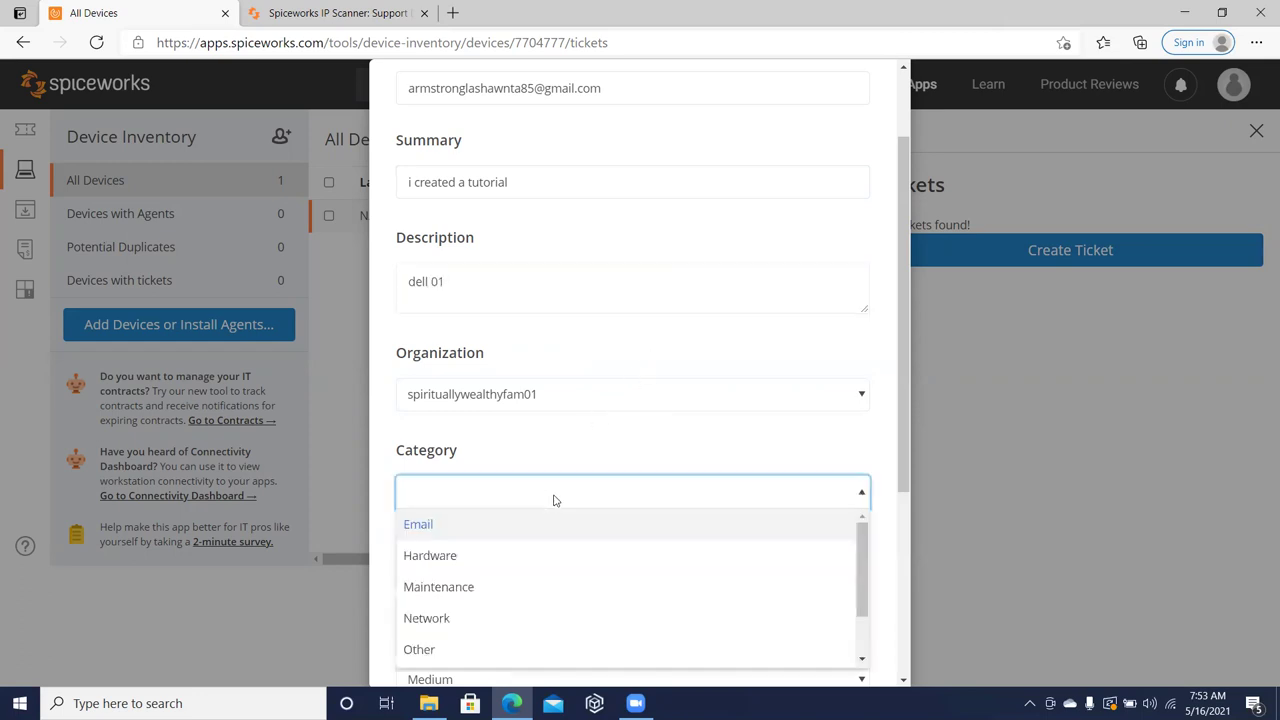
left_click(522, 652)
left_click(549, 591)
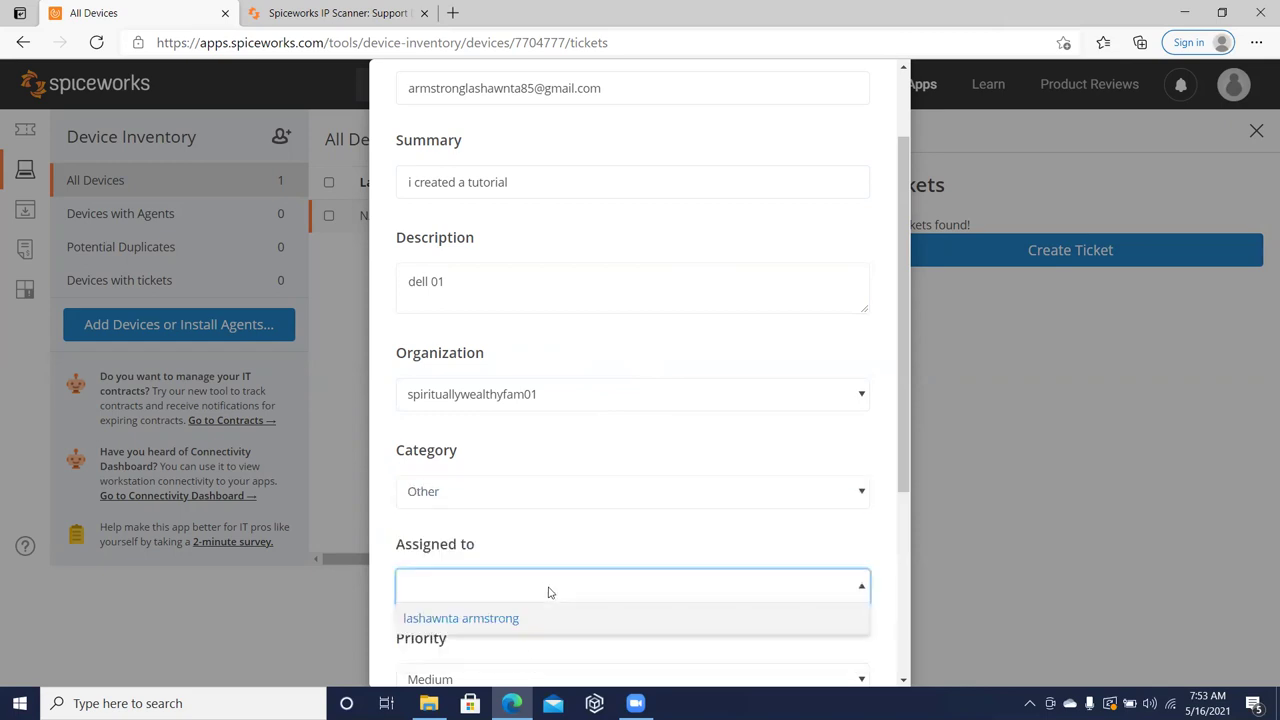
left_click(548, 620)
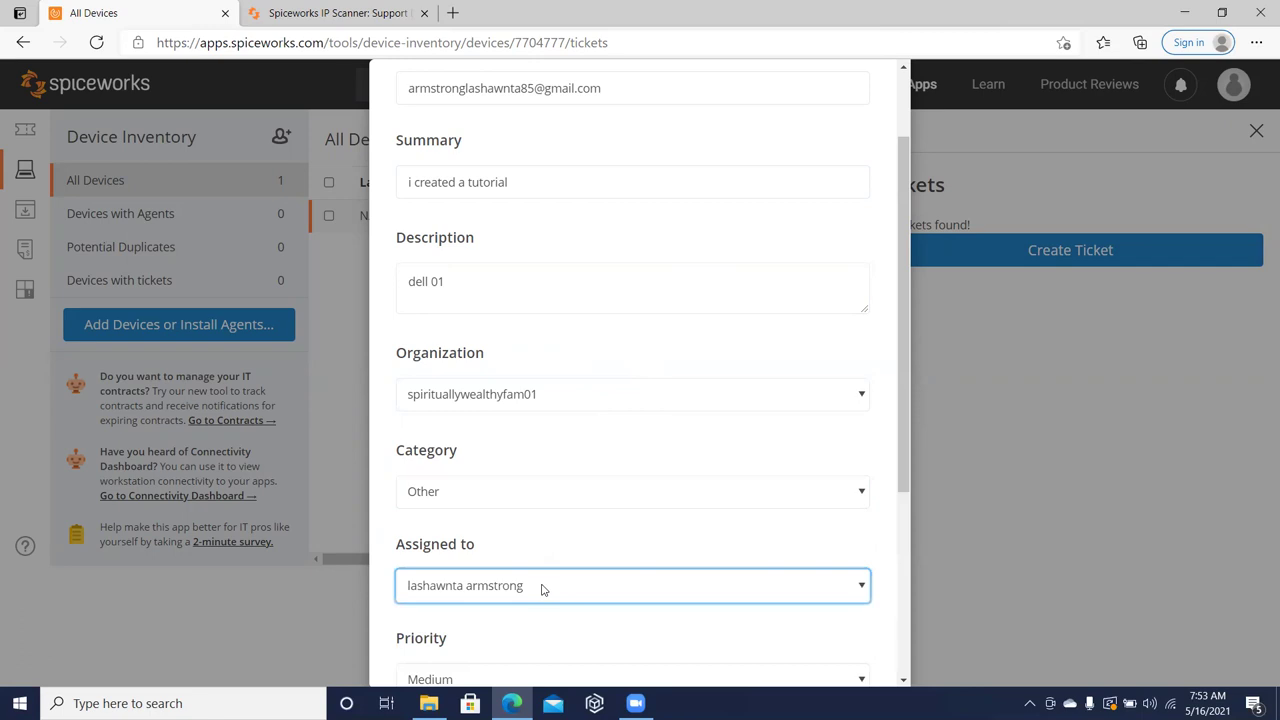
left_click(541, 588)
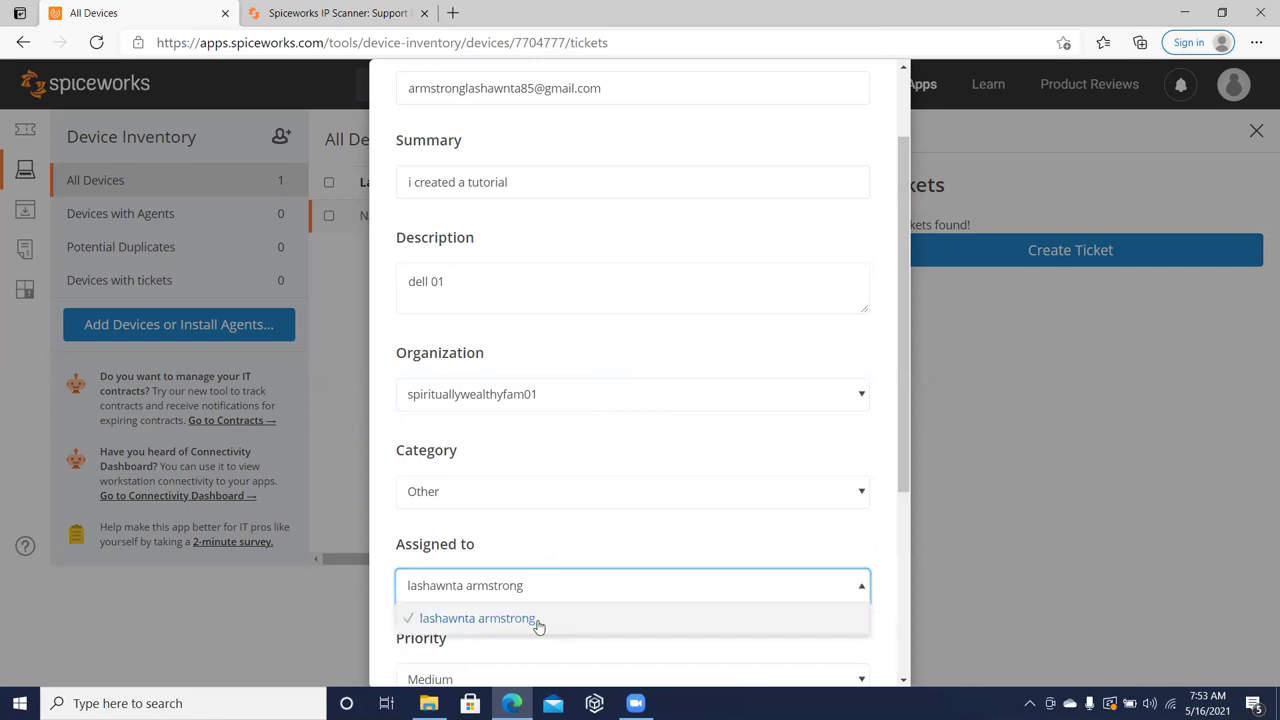
left_click(543, 596)
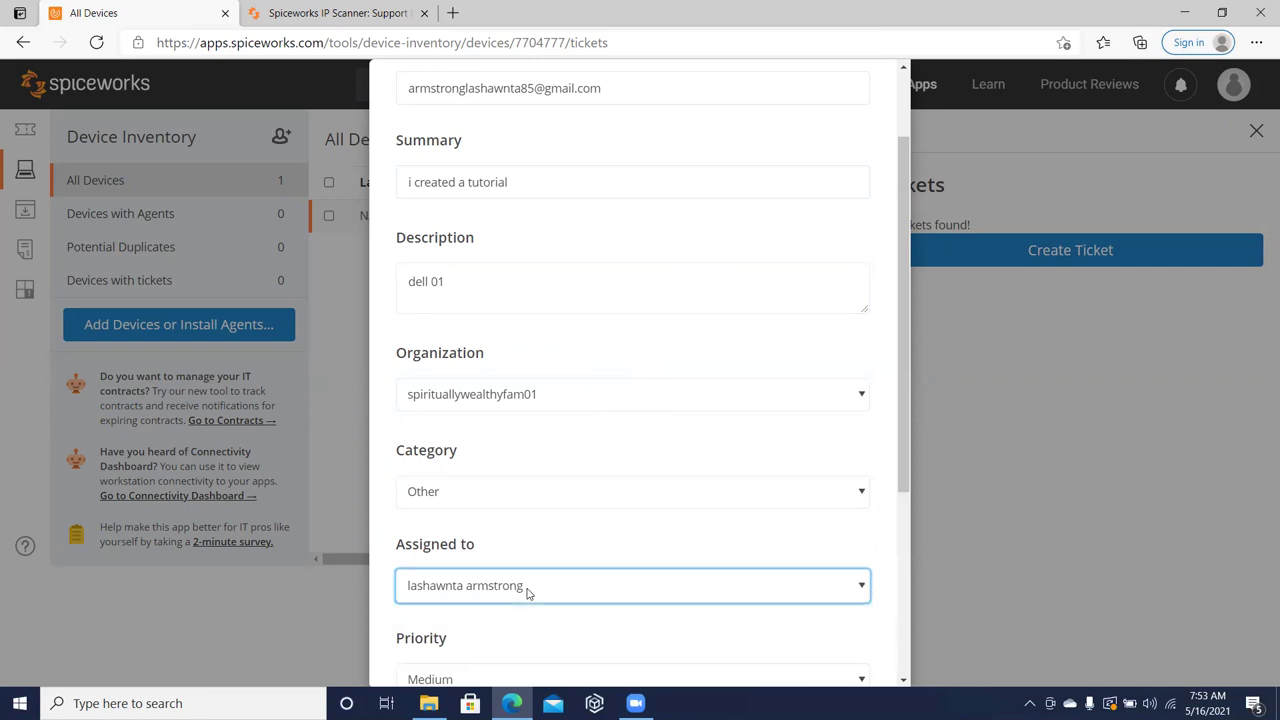
triple_click(858, 588)
- Set the ticket's due date to 05/16/2021 at 7:53 am and check the assignee choice
left_click_drag(899, 372, 893, 562)
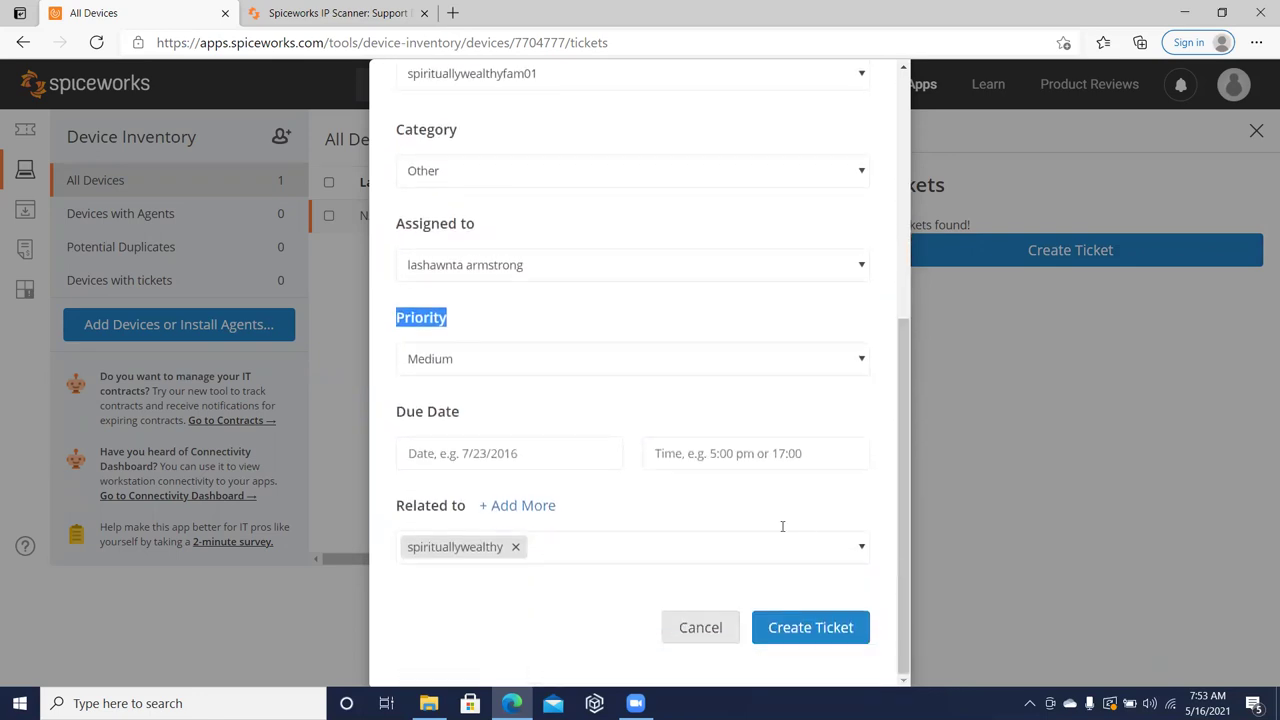
left_click(586, 455)
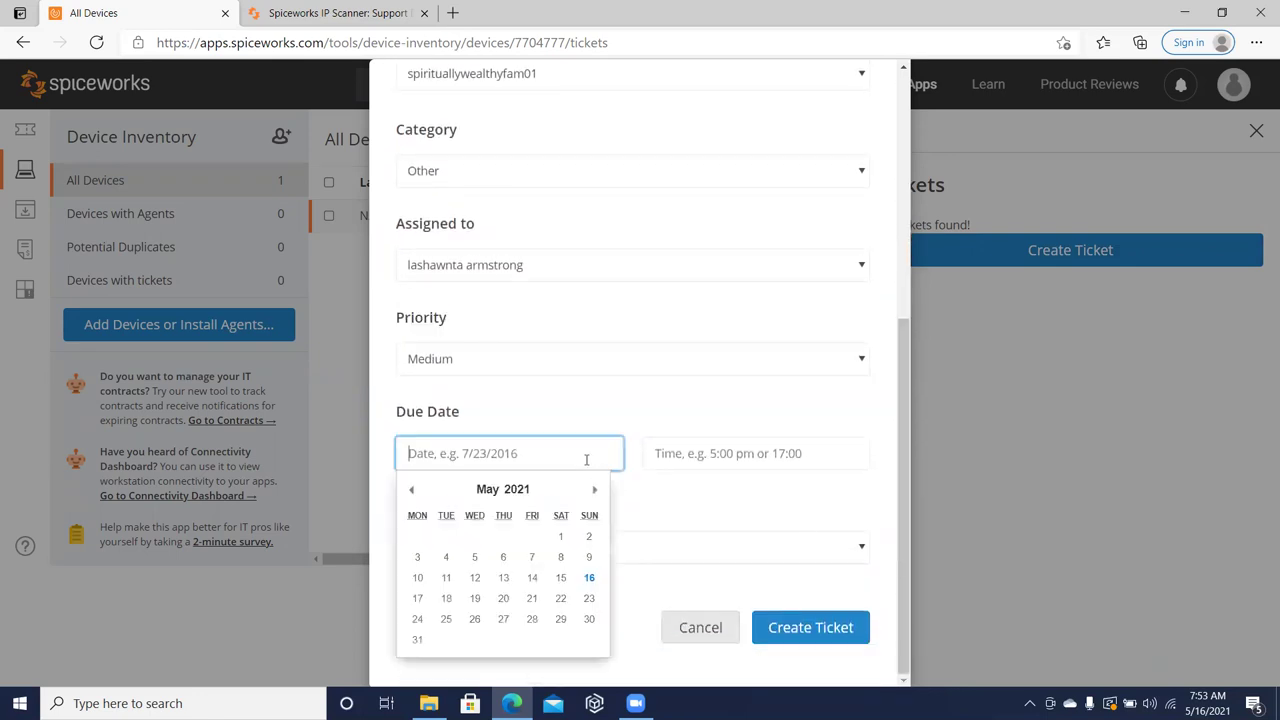
left_click(589, 578)
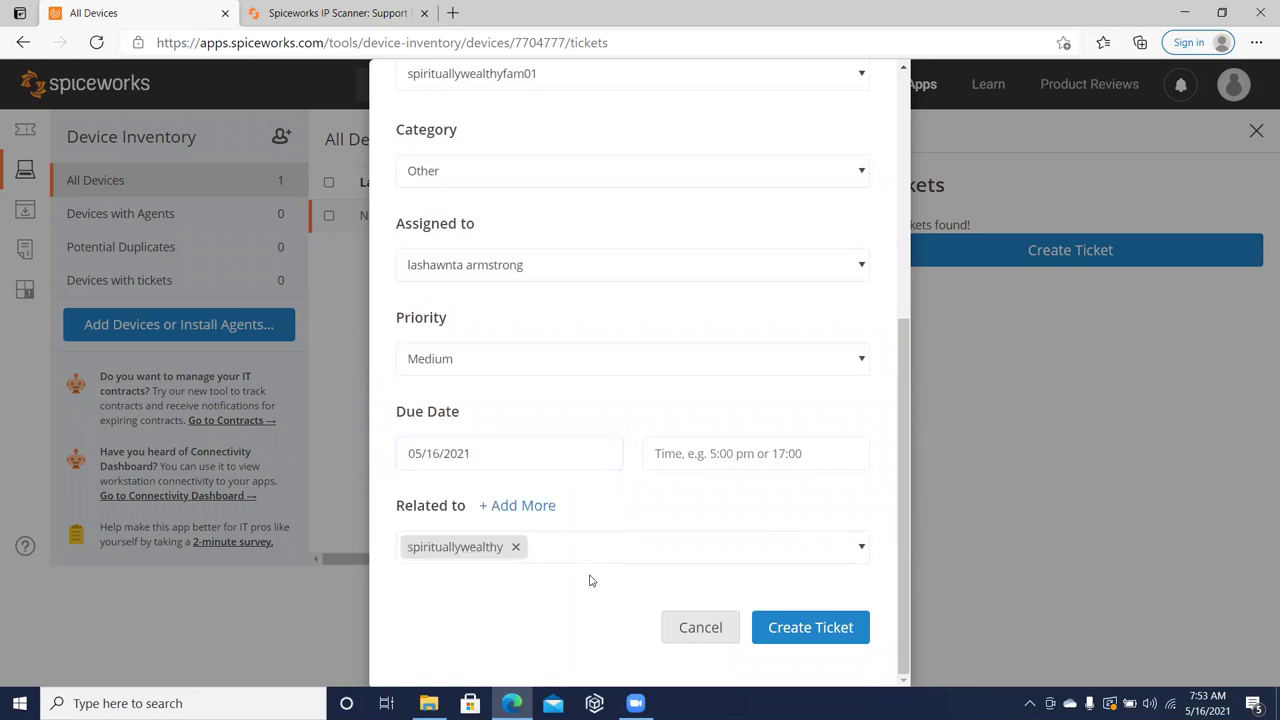
left_click(522, 266)
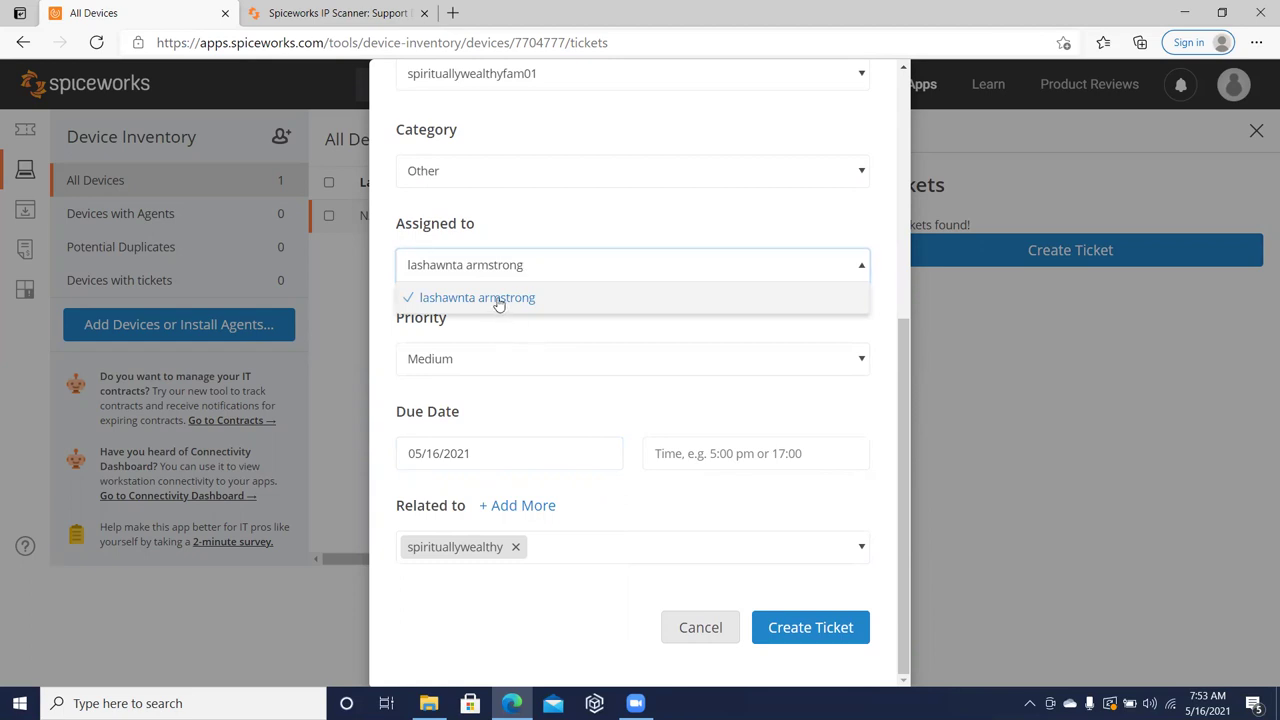
left_click(497, 298)
left_click(524, 272)
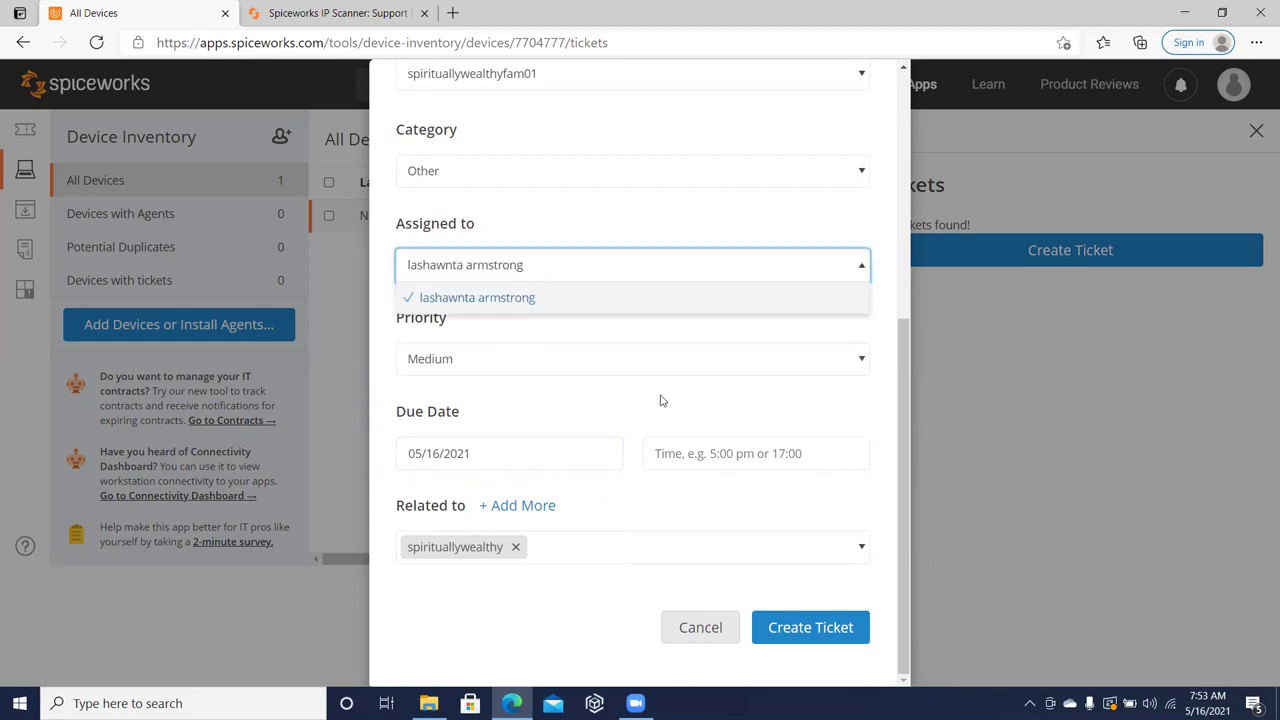
left_click(745, 454)
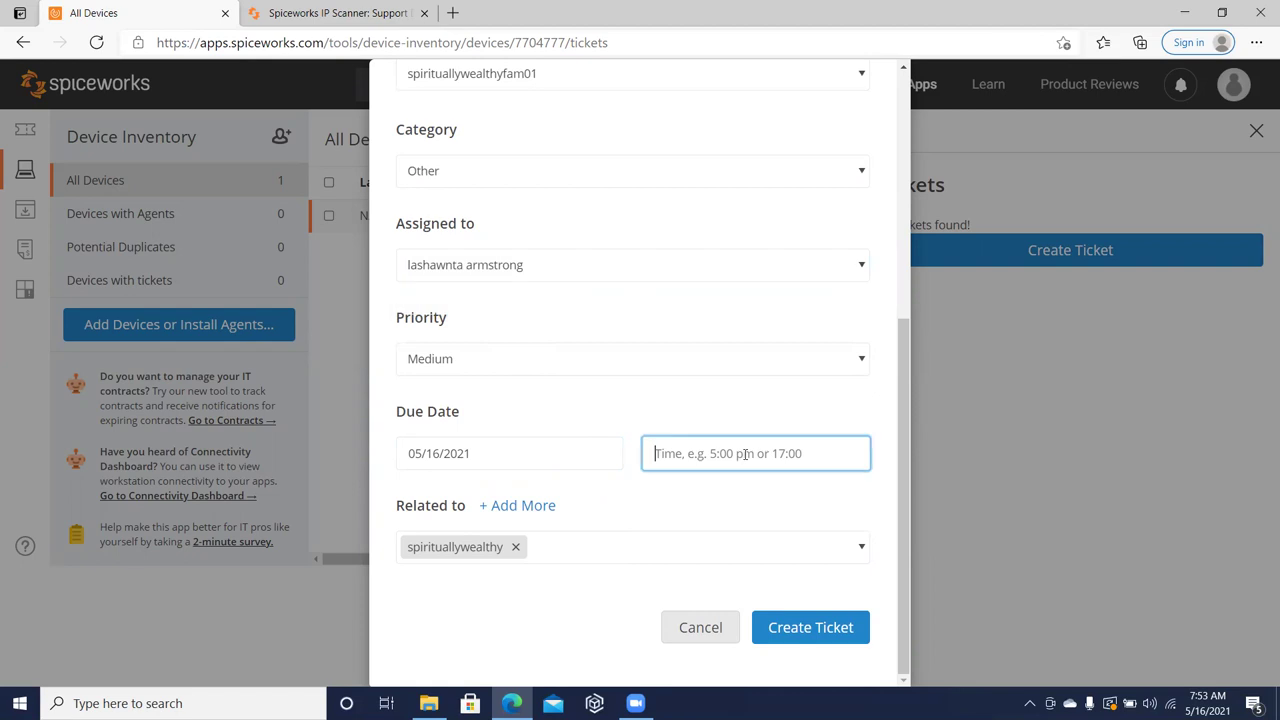
type("7:53 am")
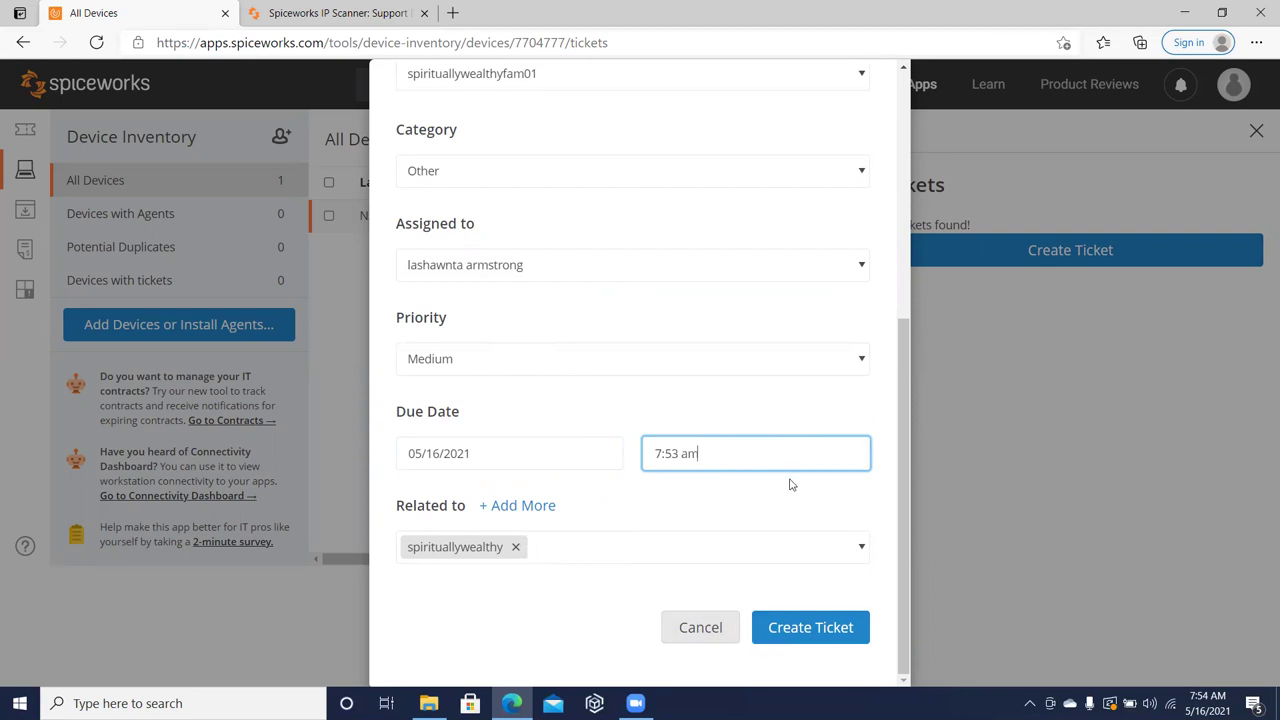
- Try to create the ticket, review all the form's entries and submit it again
left_click(829, 613)
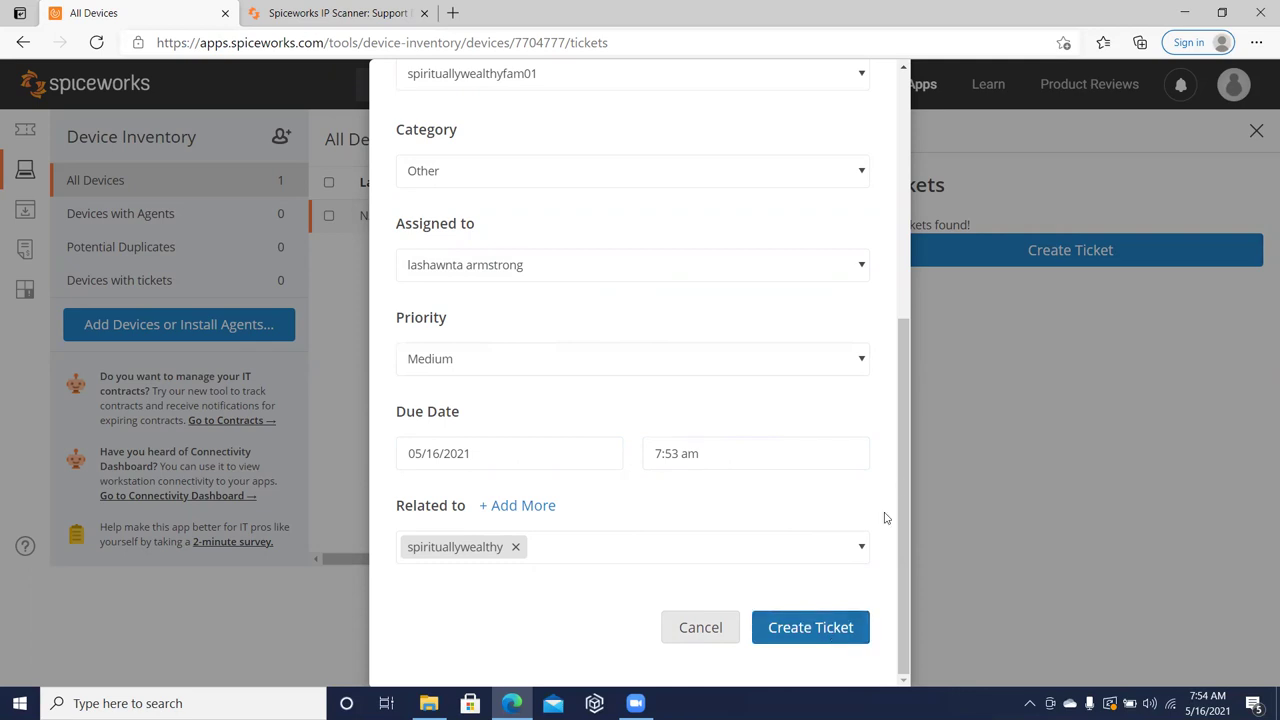
left_click_drag(898, 543, 916, 291)
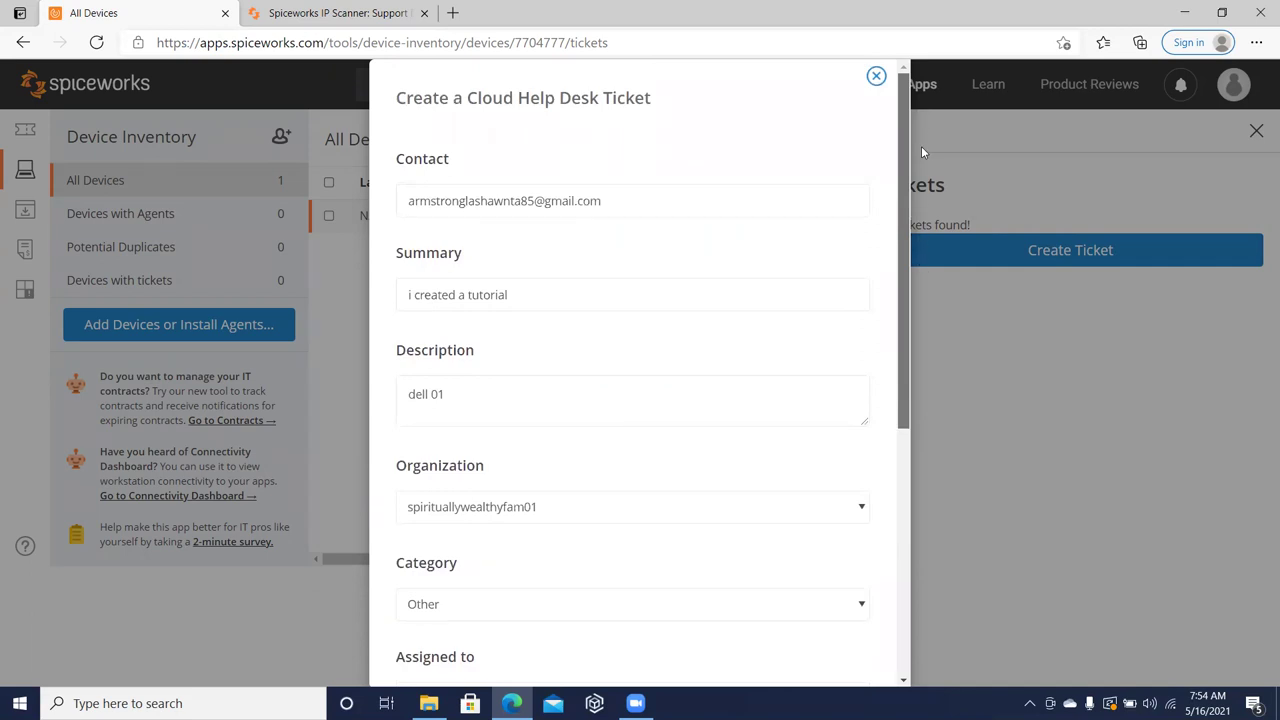
left_click_drag(905, 125, 938, 481)
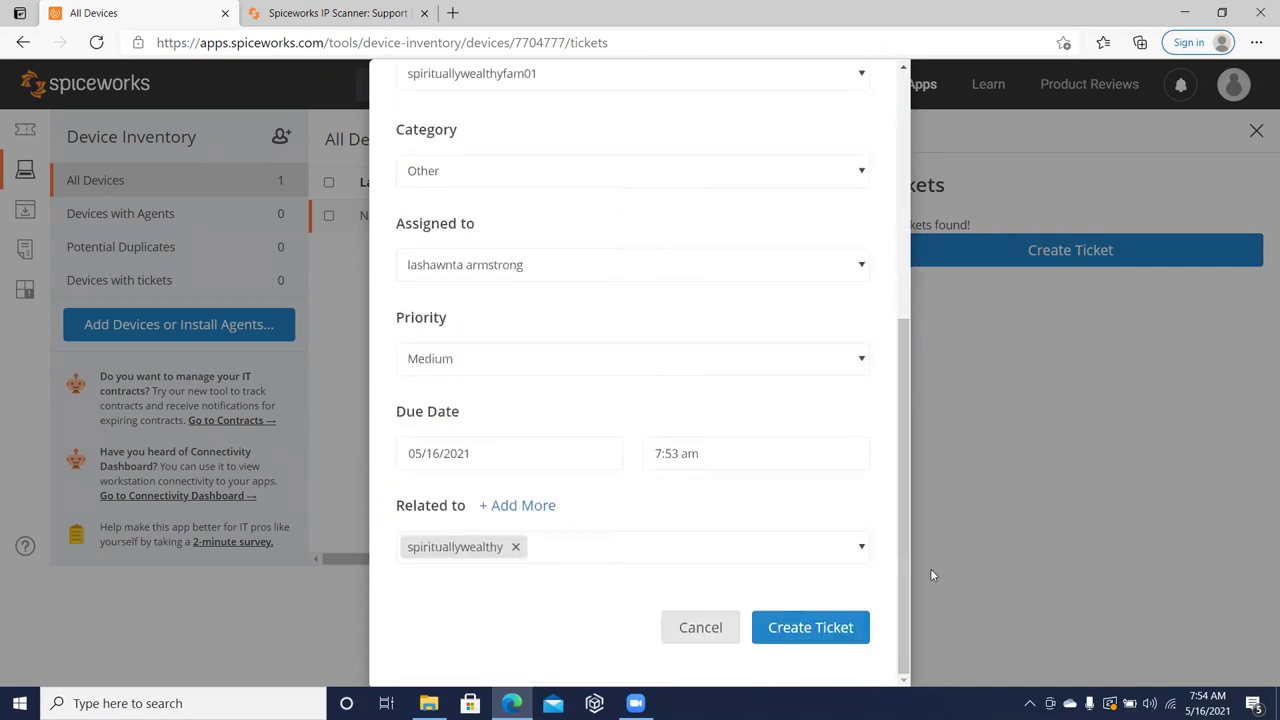
left_click(822, 632)
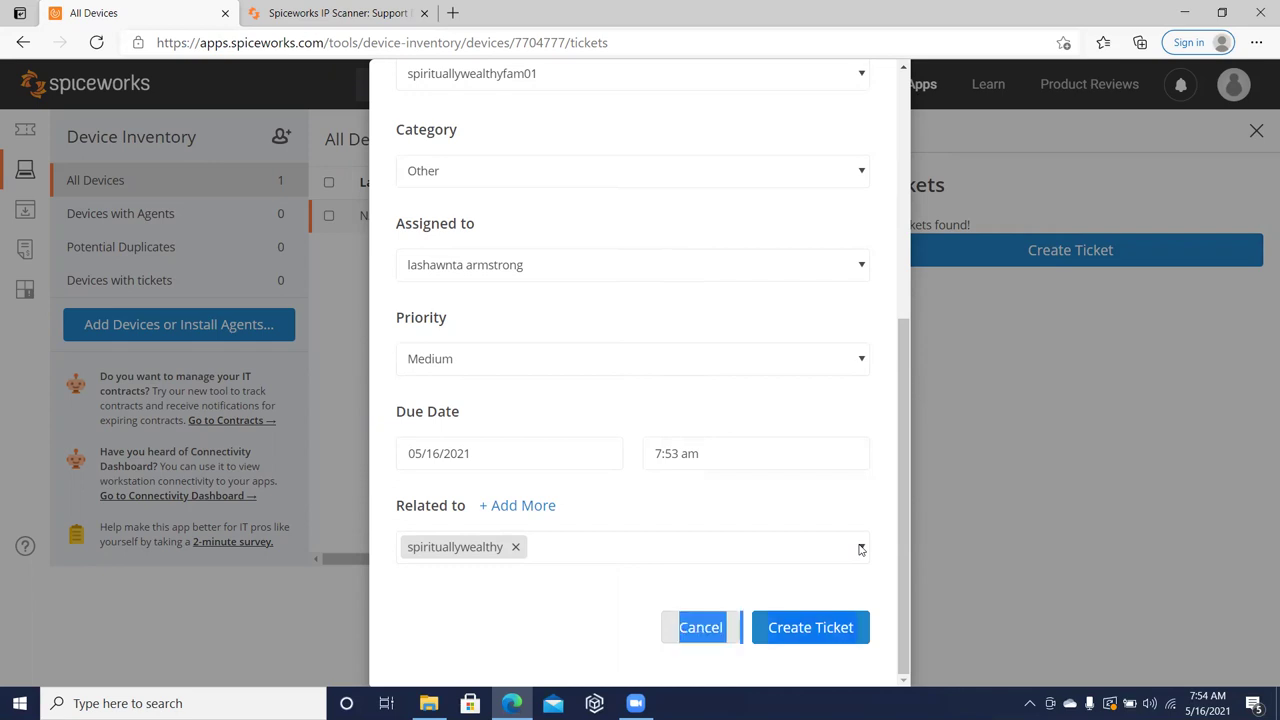
- Remove and reselect spirituallywealthy as the ticket's related device, and retry creating the ticket
left_click(515, 547)
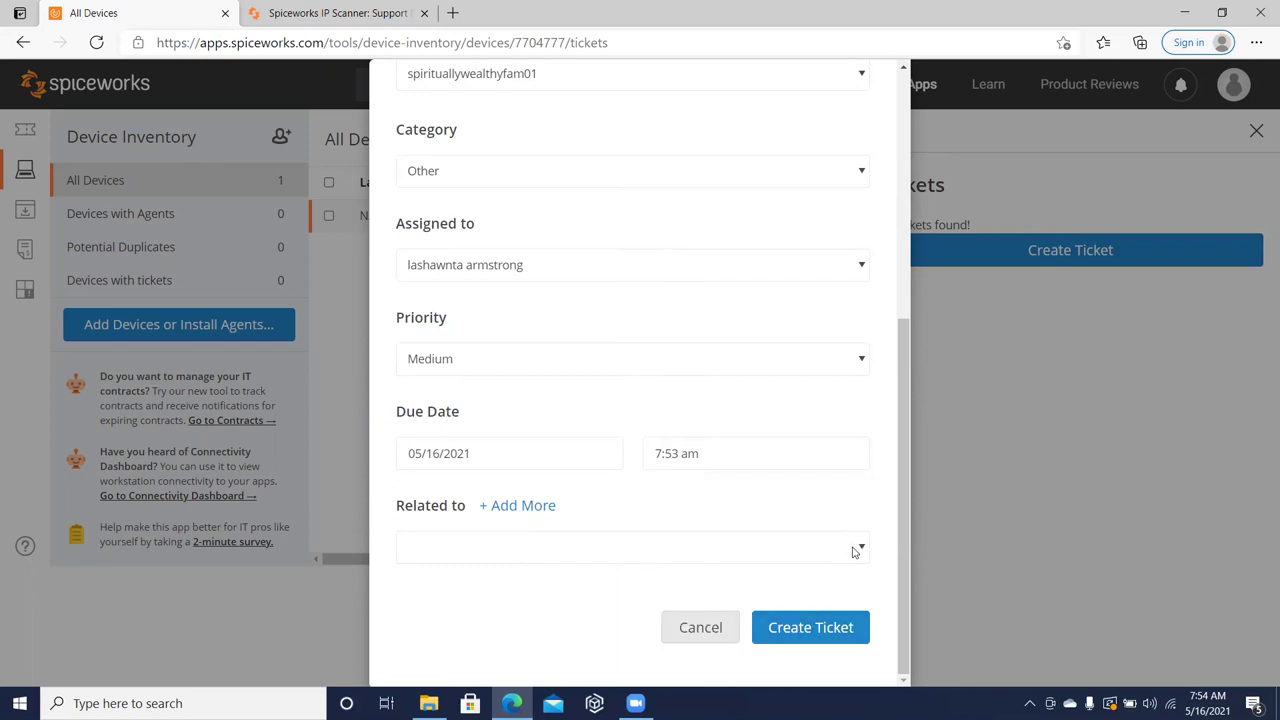
left_click(632, 546)
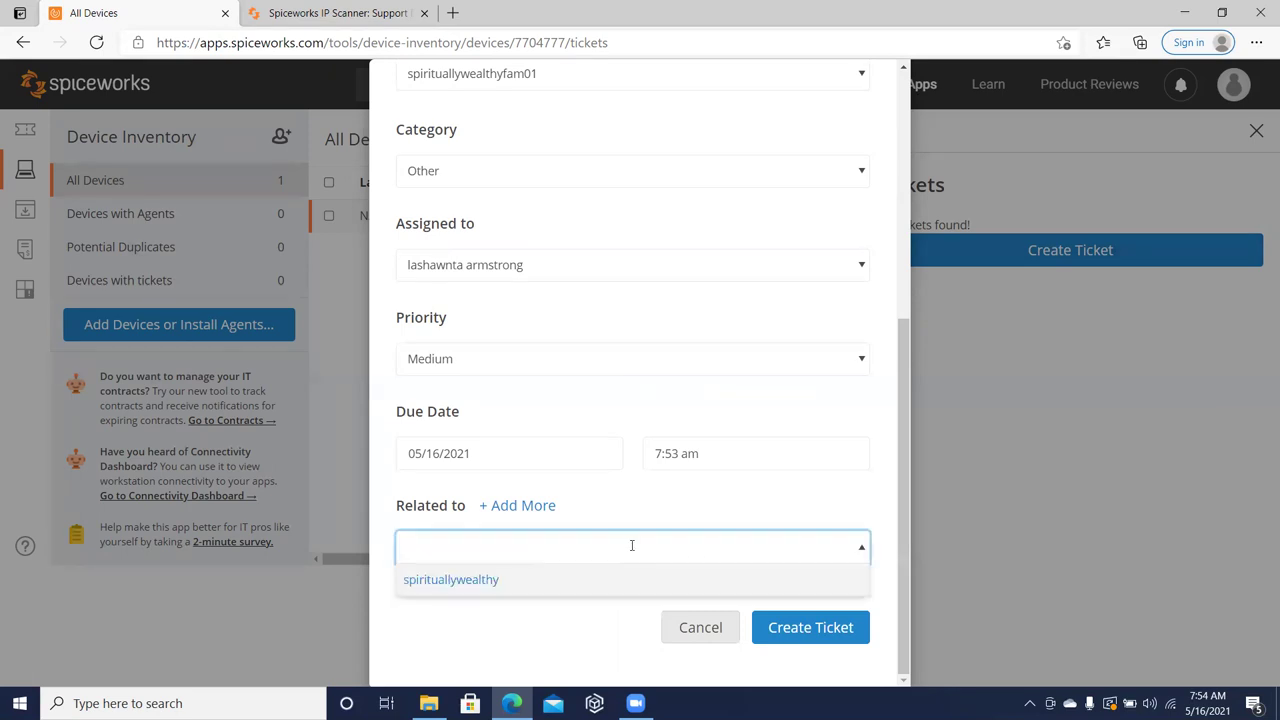
left_click(615, 590)
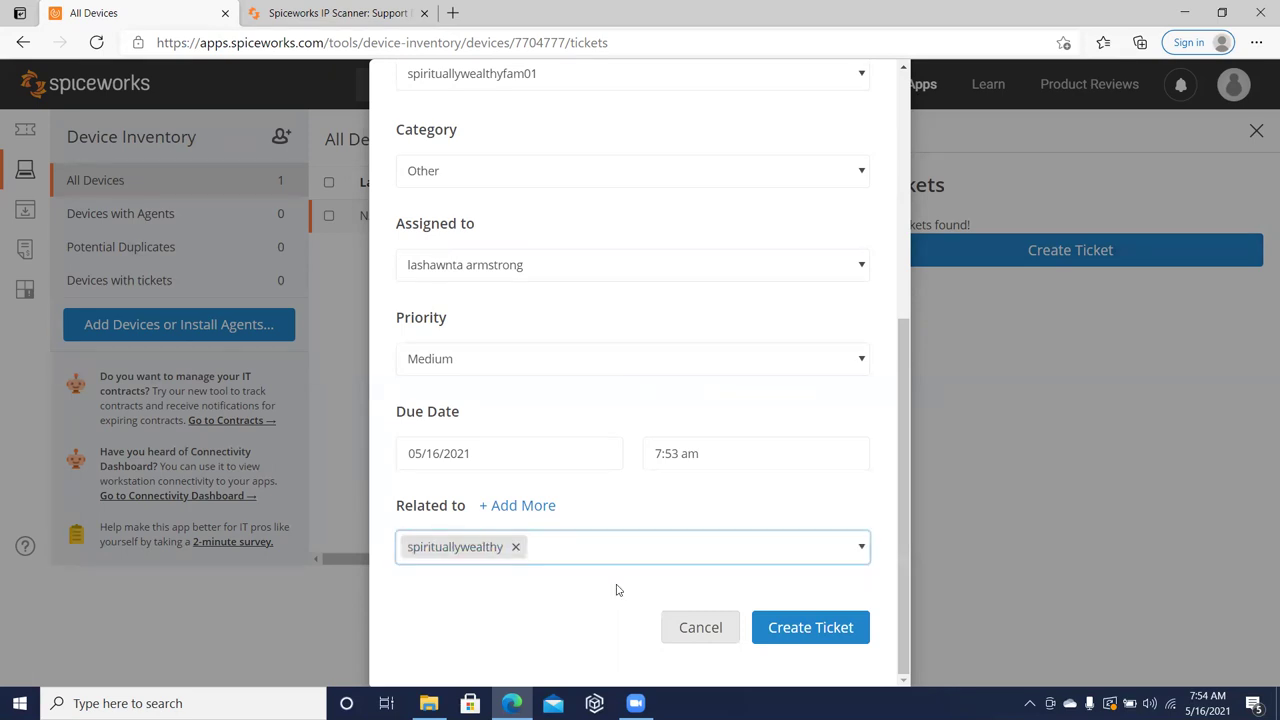
left_click(820, 633)
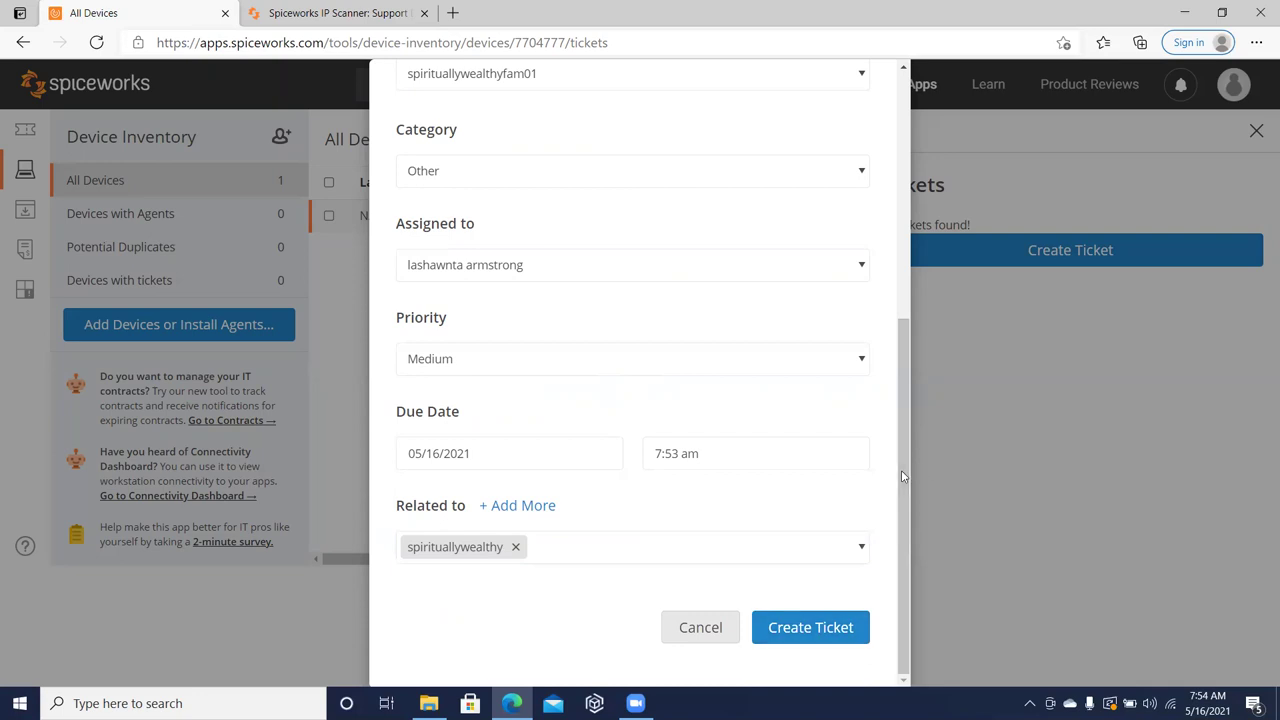
- Replace the ticket's contact e-mail with "spiritually wealthy" and try to create the ticket
left_click_drag(904, 460, 920, 194)
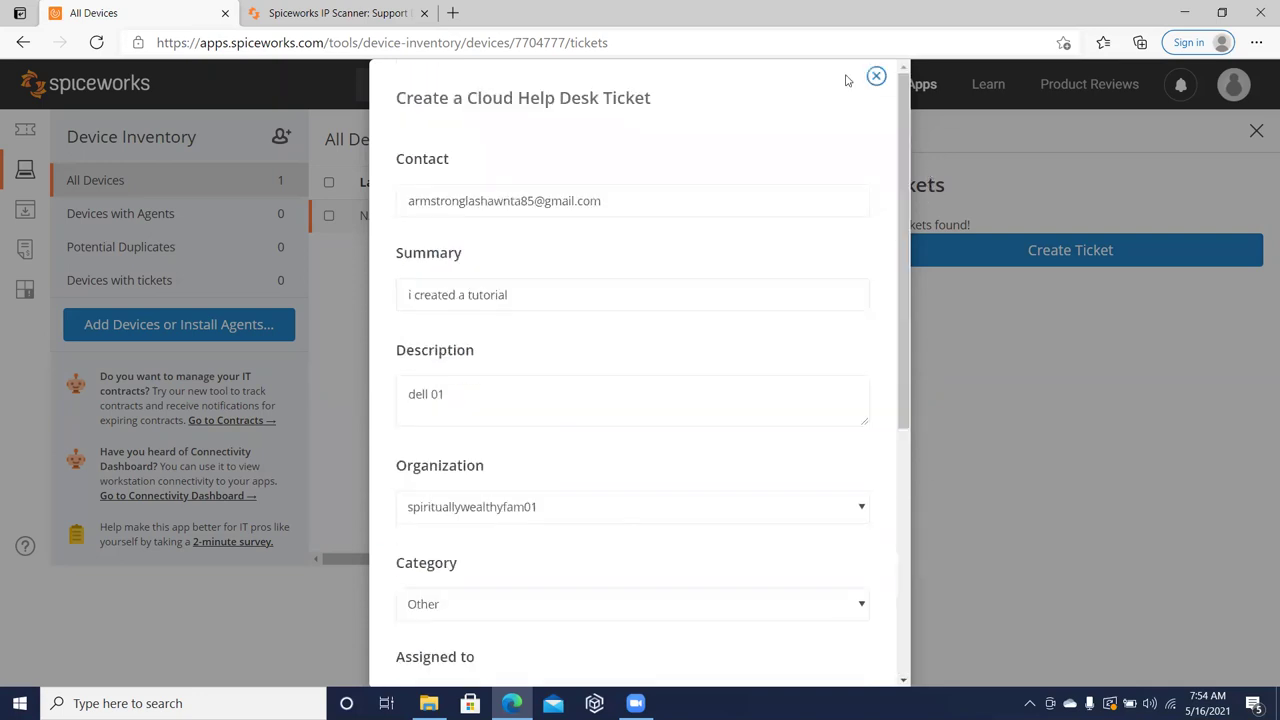
double_click(754, 205)
key("BackSpace")
key("BackSpace")
key("BackSpace")
key("BackSpace")
key("BackSpace")
key("BackSpace")
key("BackSpace")
key("BackSpace")
key("BackSpace")
key("BackSpace")
key("BackSpace")
key("BackSpace")
key("BackSpace")
key("BackSpace")
key("BackSpace")
key("BackSpace")
key("BackSpace")
key("BackSpace")
key("BackSpace")
key("BackSpace")
key("BackSpace")
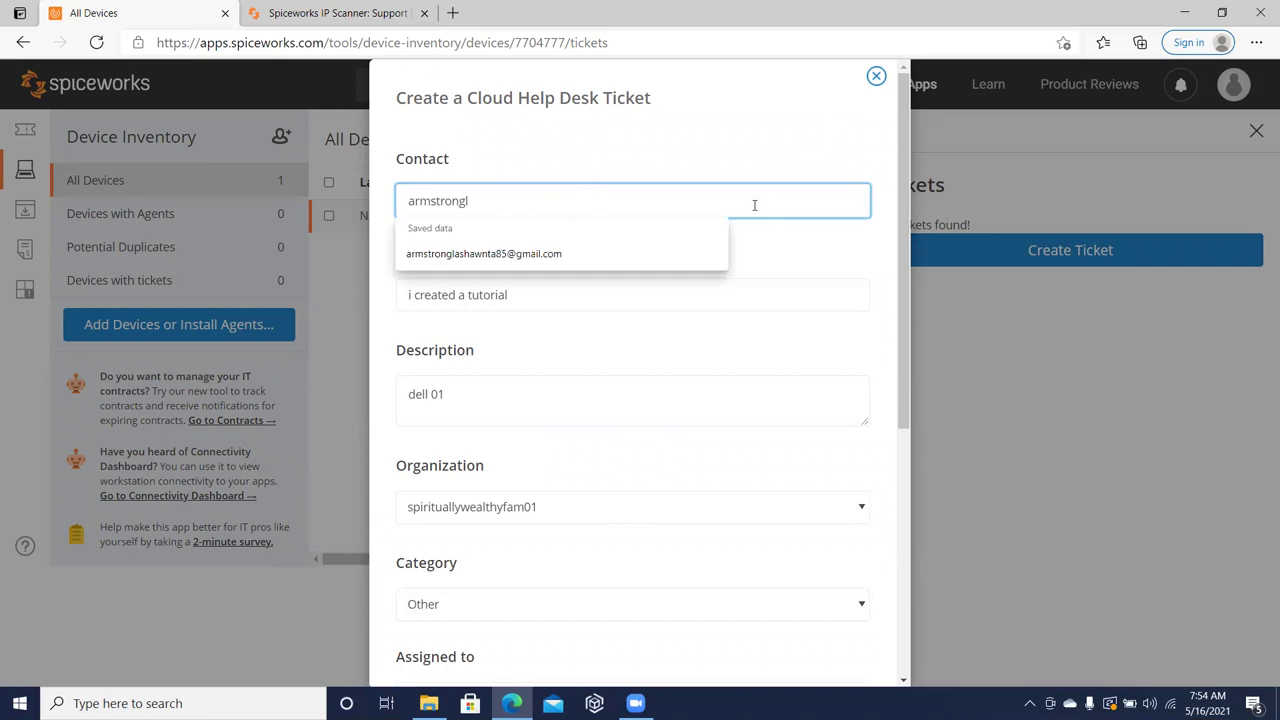
type("spi")
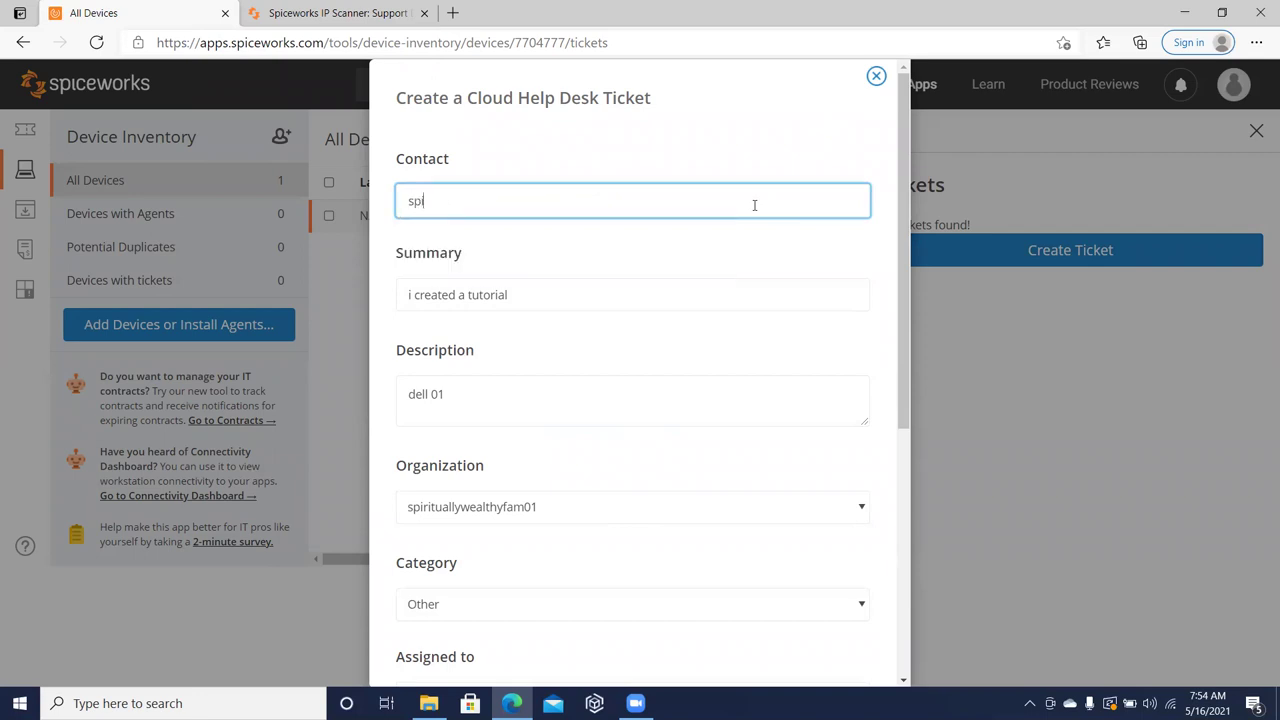
type("ritually wealthy")
left_click_drag(899, 131, 921, 475)
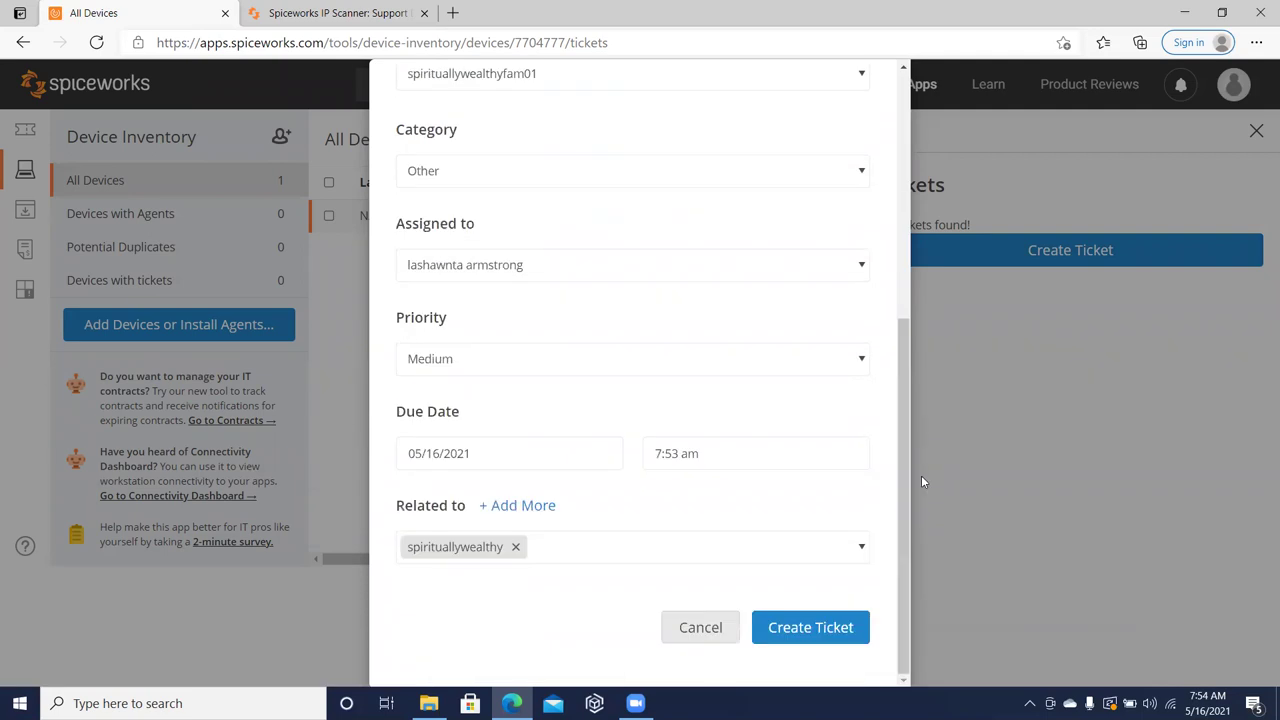
left_click(835, 624)
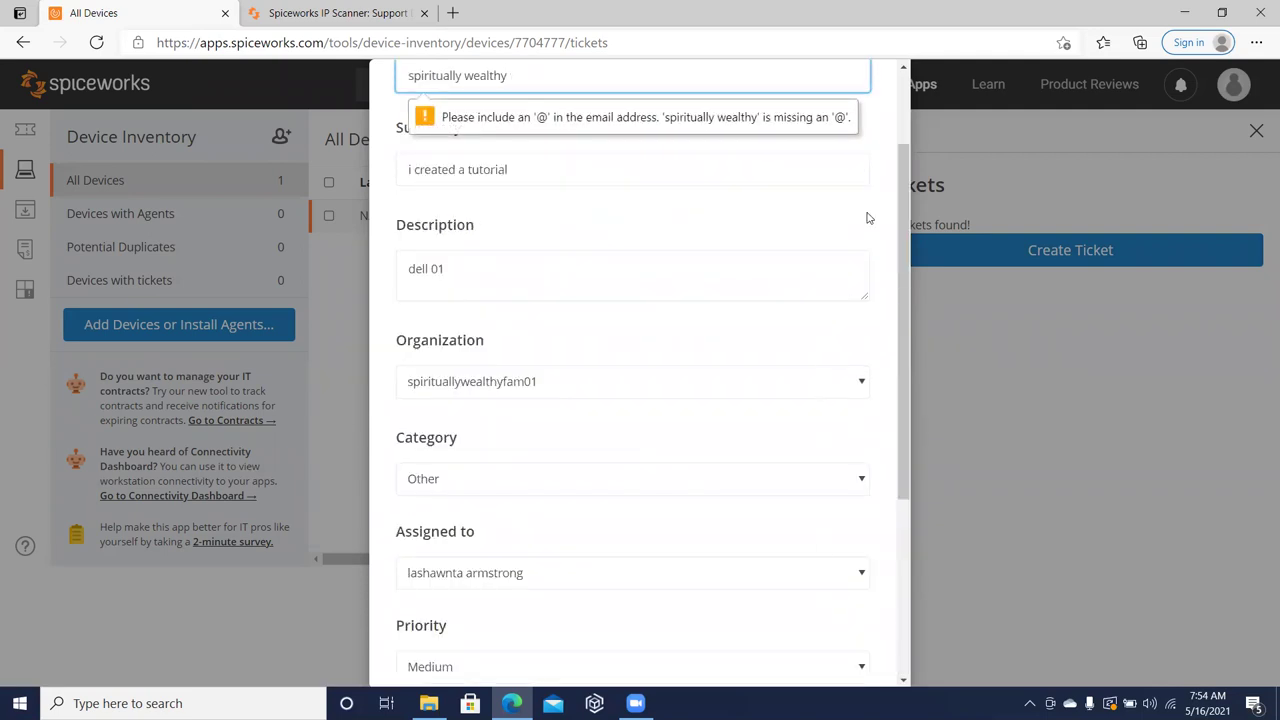
- Discard the unfinished device ticket and open the Help Desk ticket list
left_click_drag(905, 188, 912, 39)
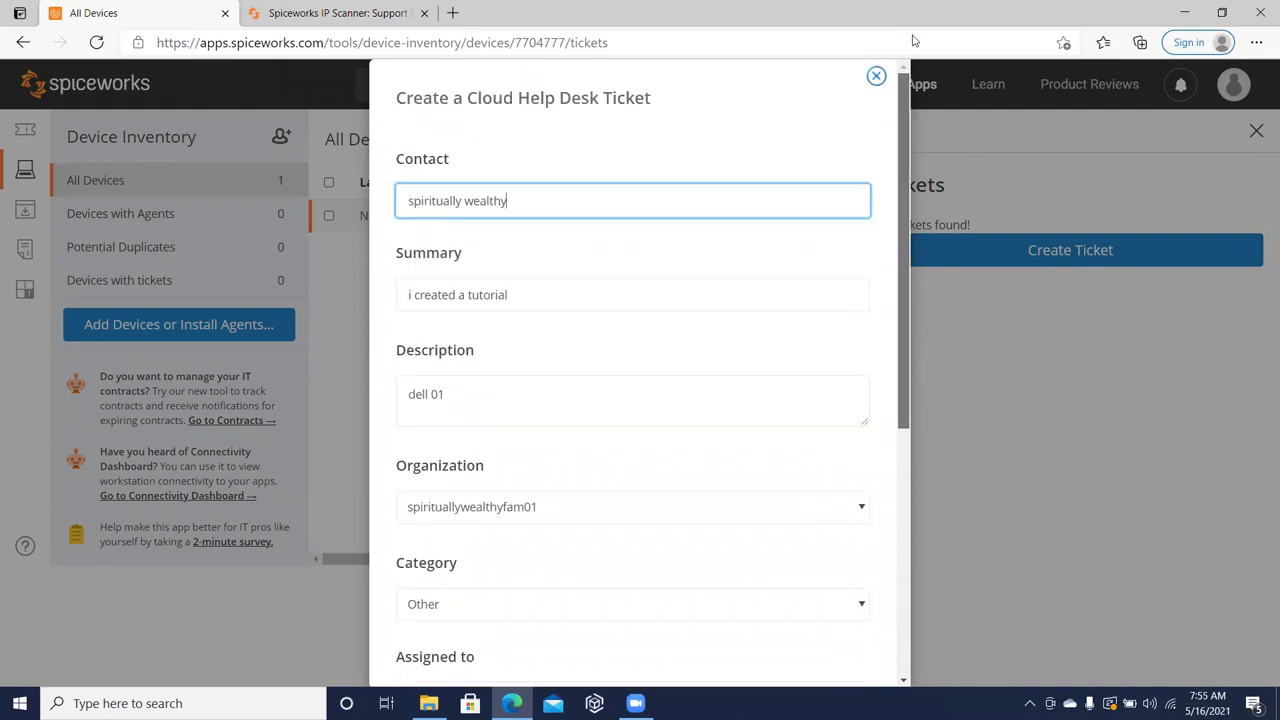
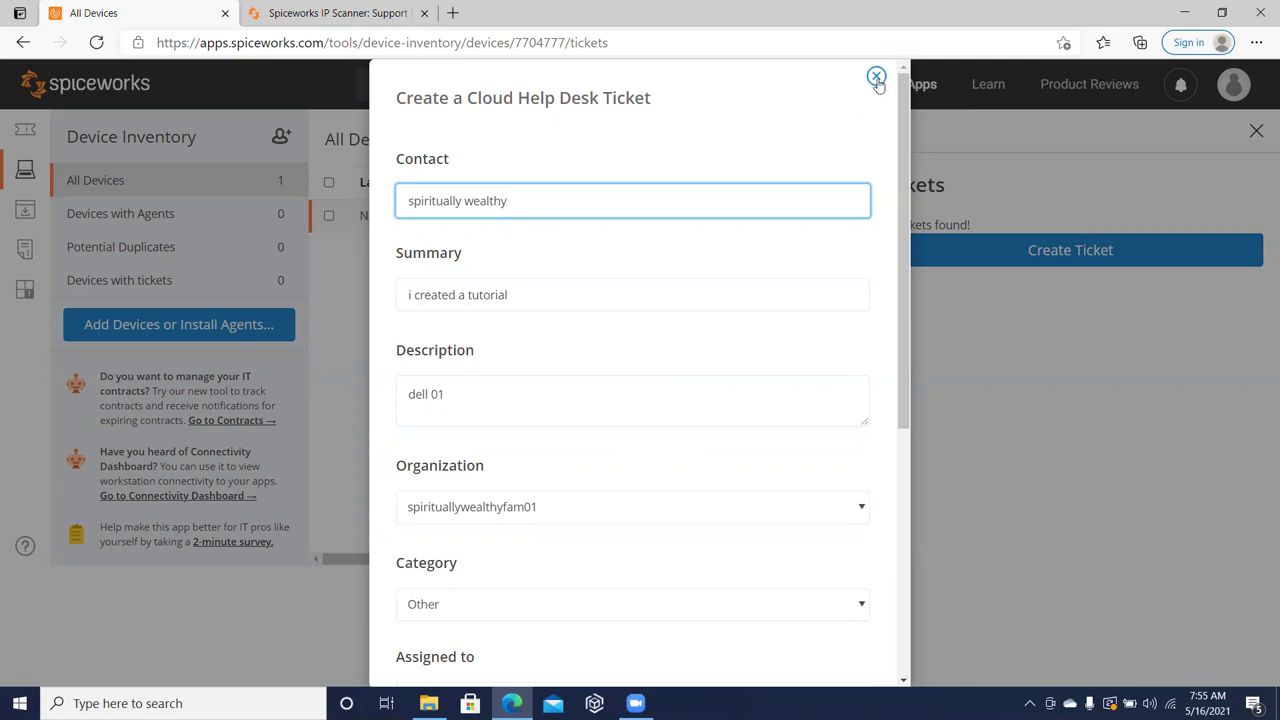
left_click(876, 78)
mouse_move(876, 82)
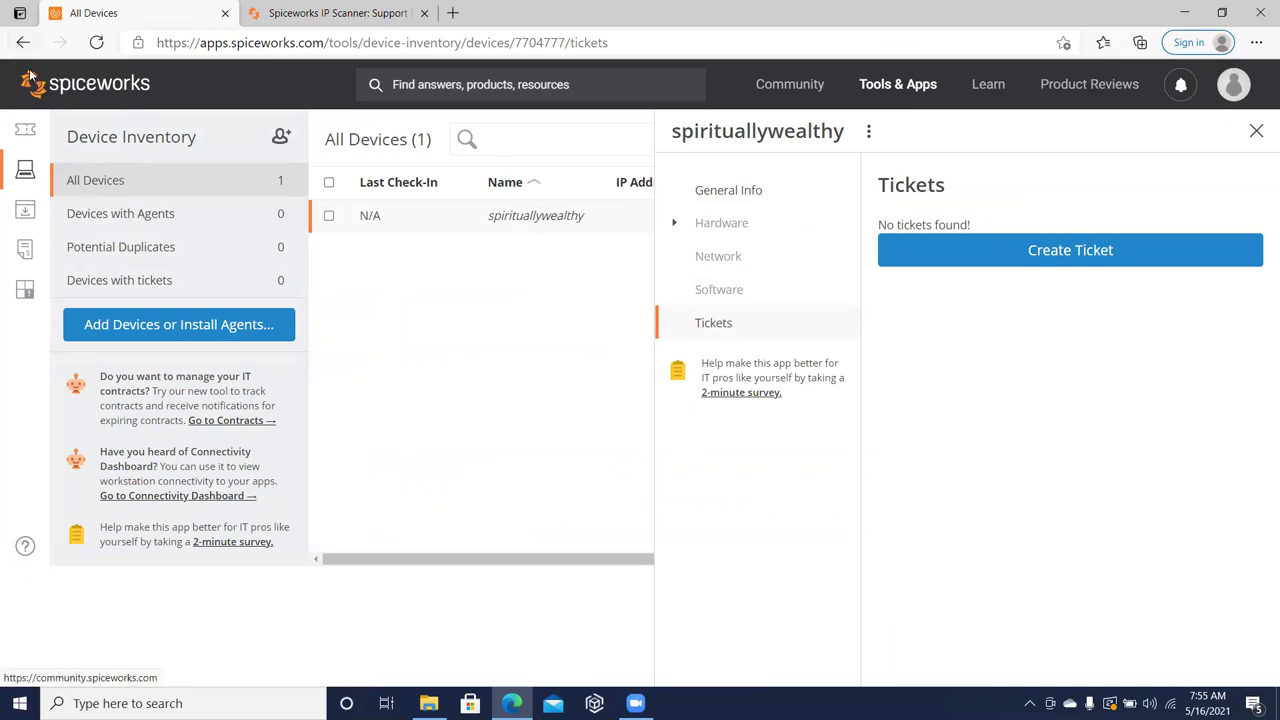
left_click(31, 132)
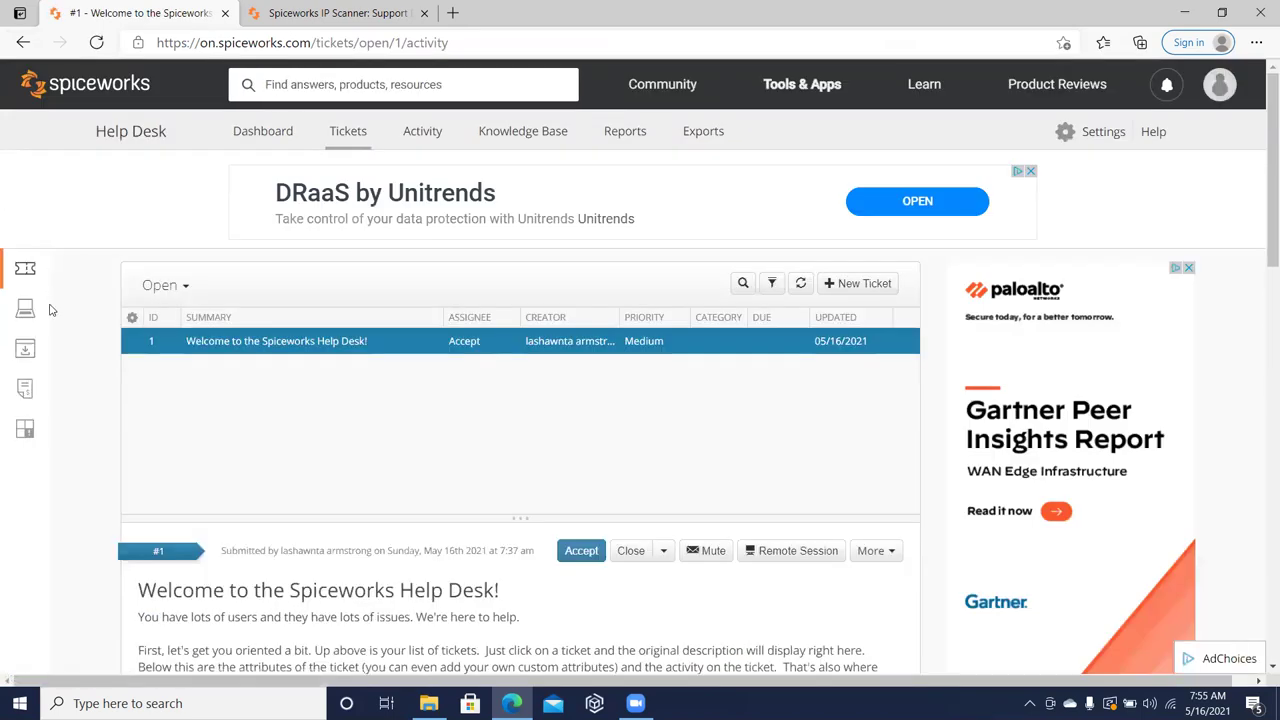
- Review the spirituallywealthy laptop's general info in Device Inventory and return to the Help Desk ticket list
left_click(25, 308)
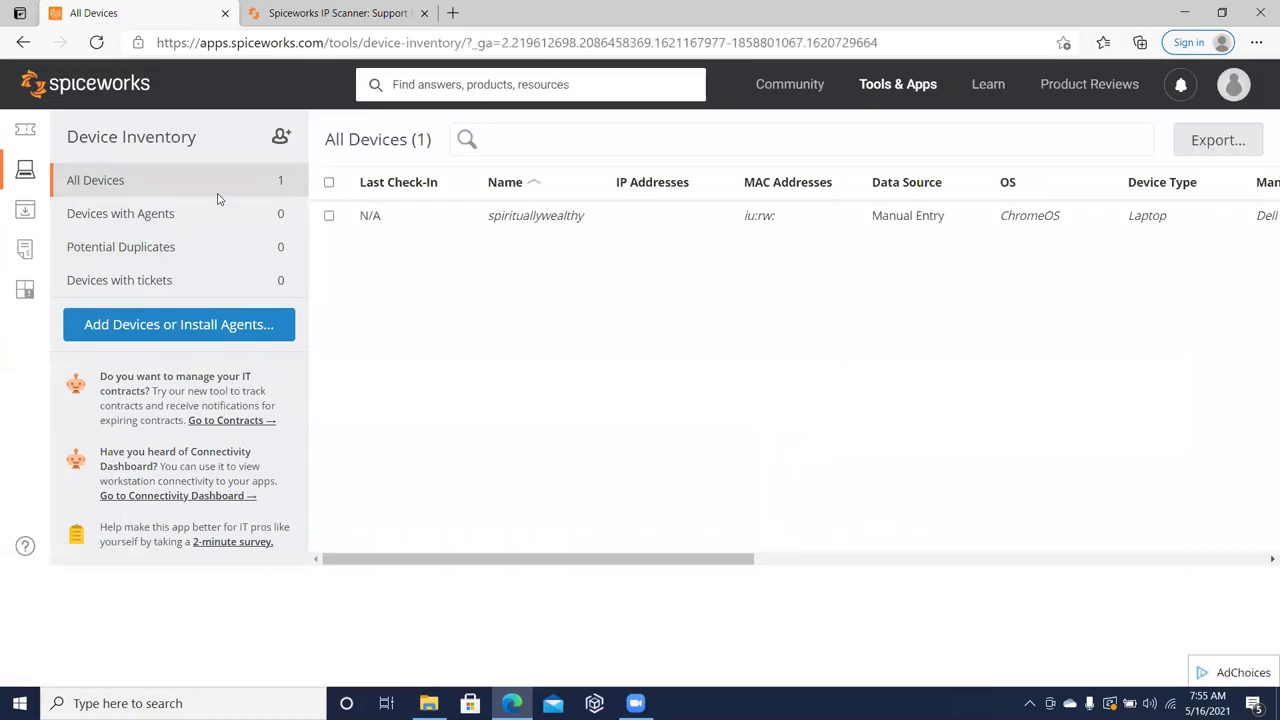
left_click(591, 222)
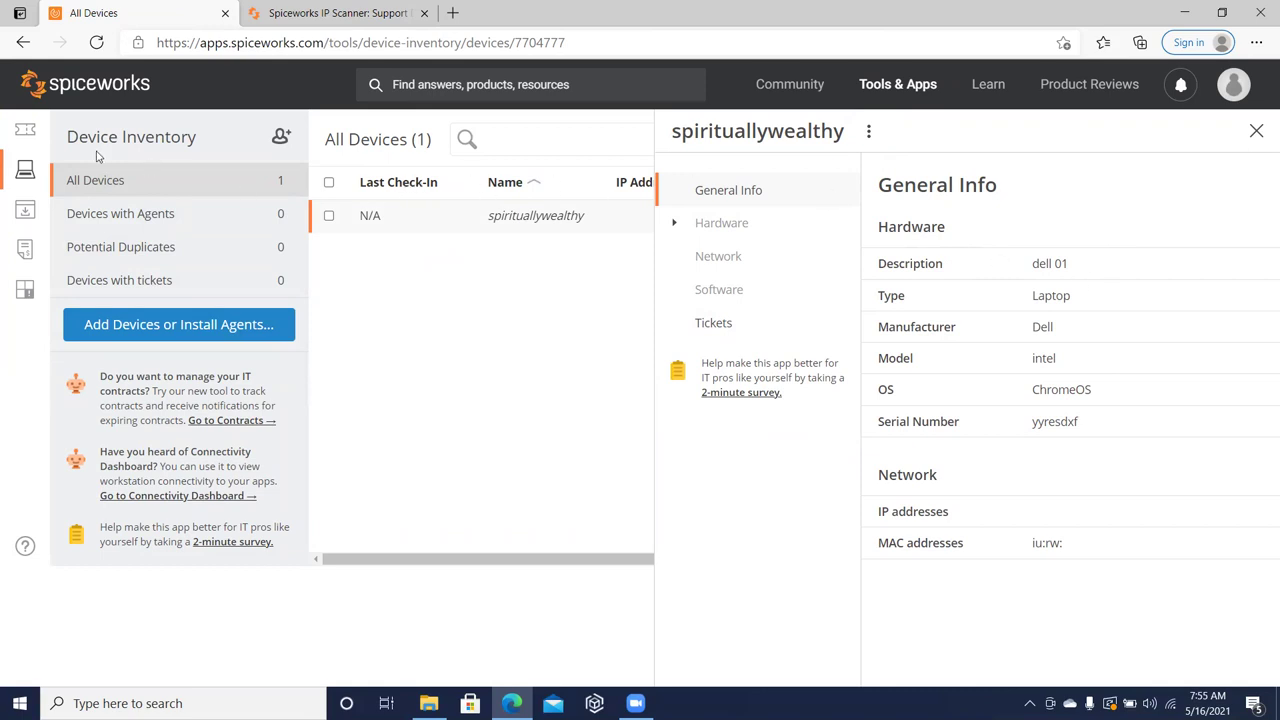
left_click(27, 131)
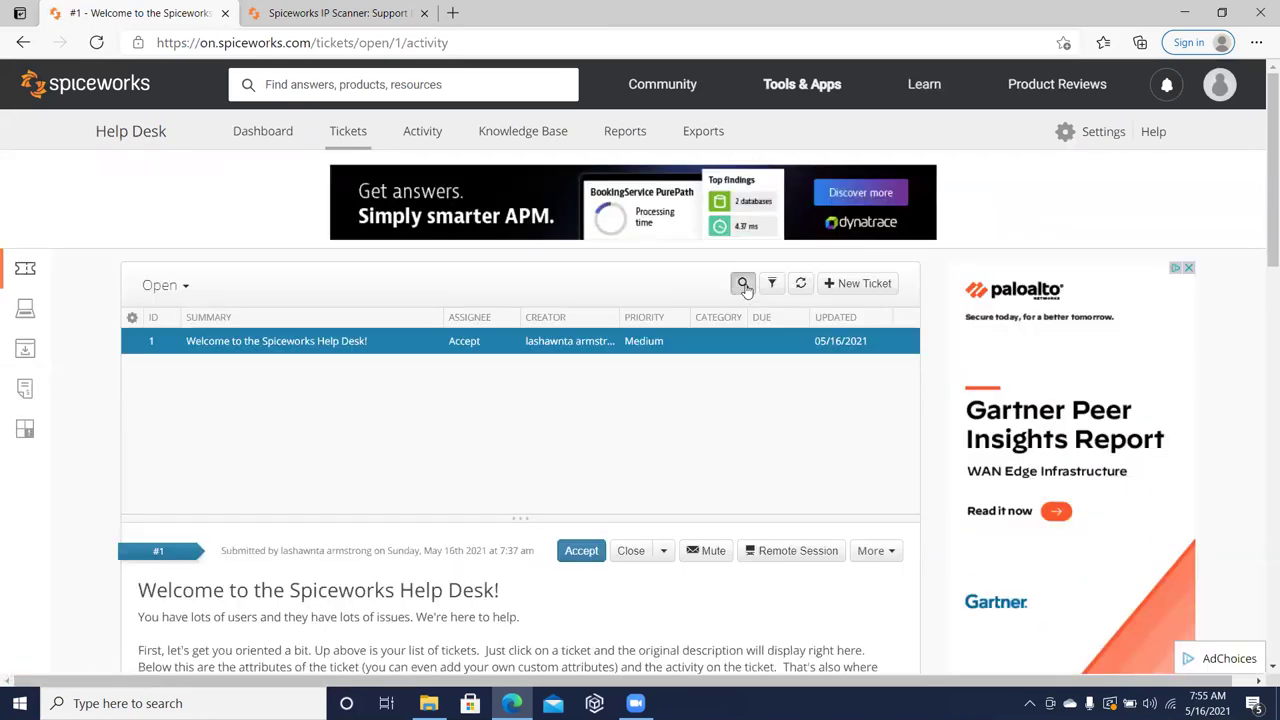
- Search the Help Desk tickets for "dell 01" in the Open, All and My Tickets views, and return to the open tickets
left_click(745, 285)
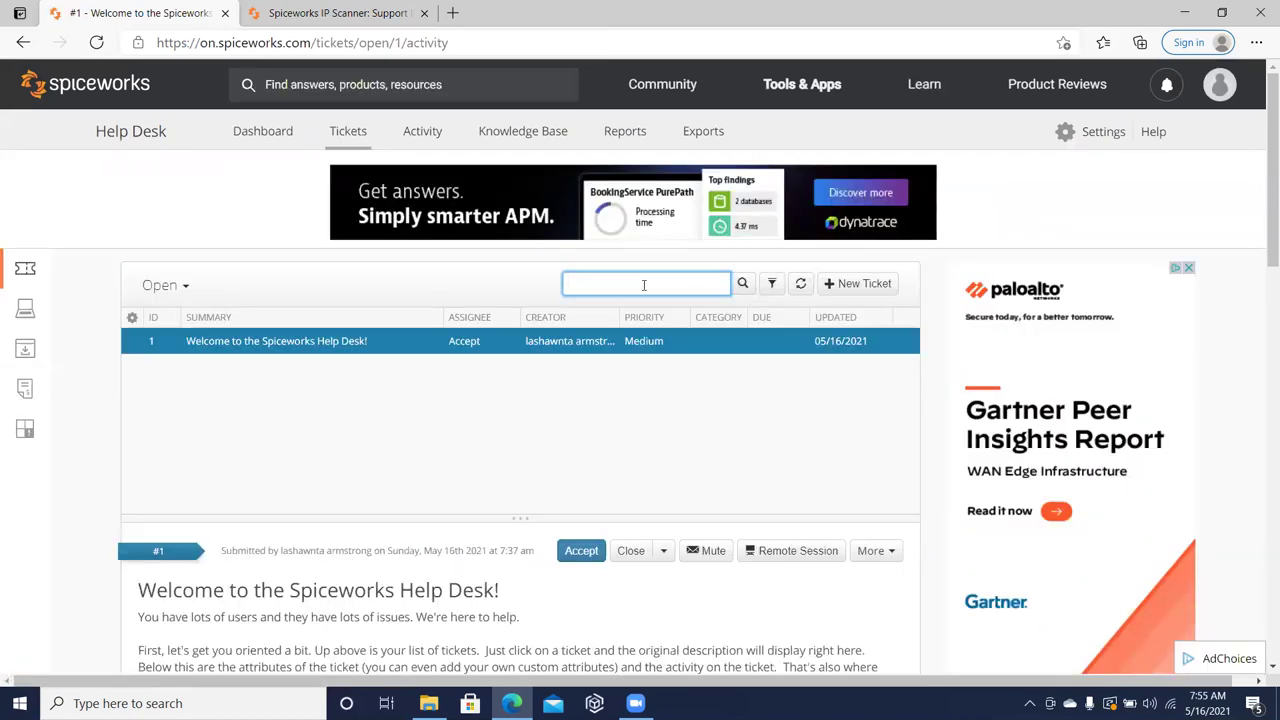
type("dell 0")
left_click(745, 292)
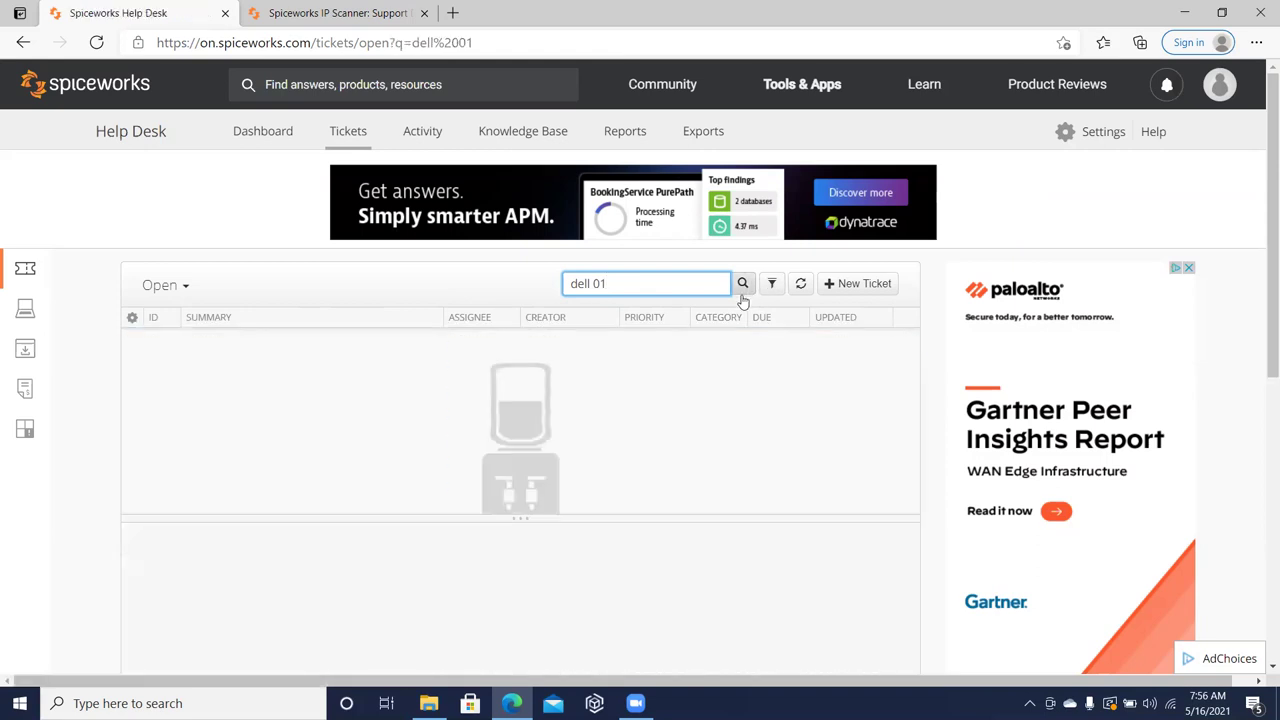
left_click(157, 289)
left_click(148, 418)
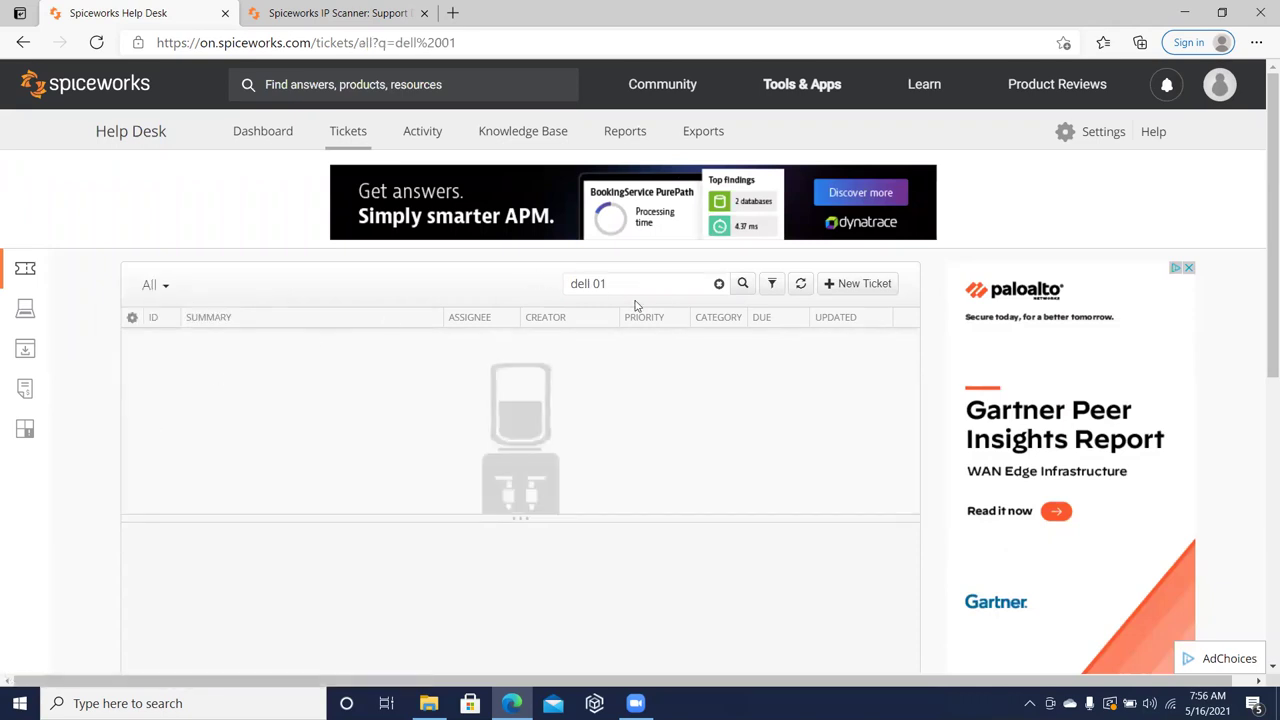
left_click(738, 286)
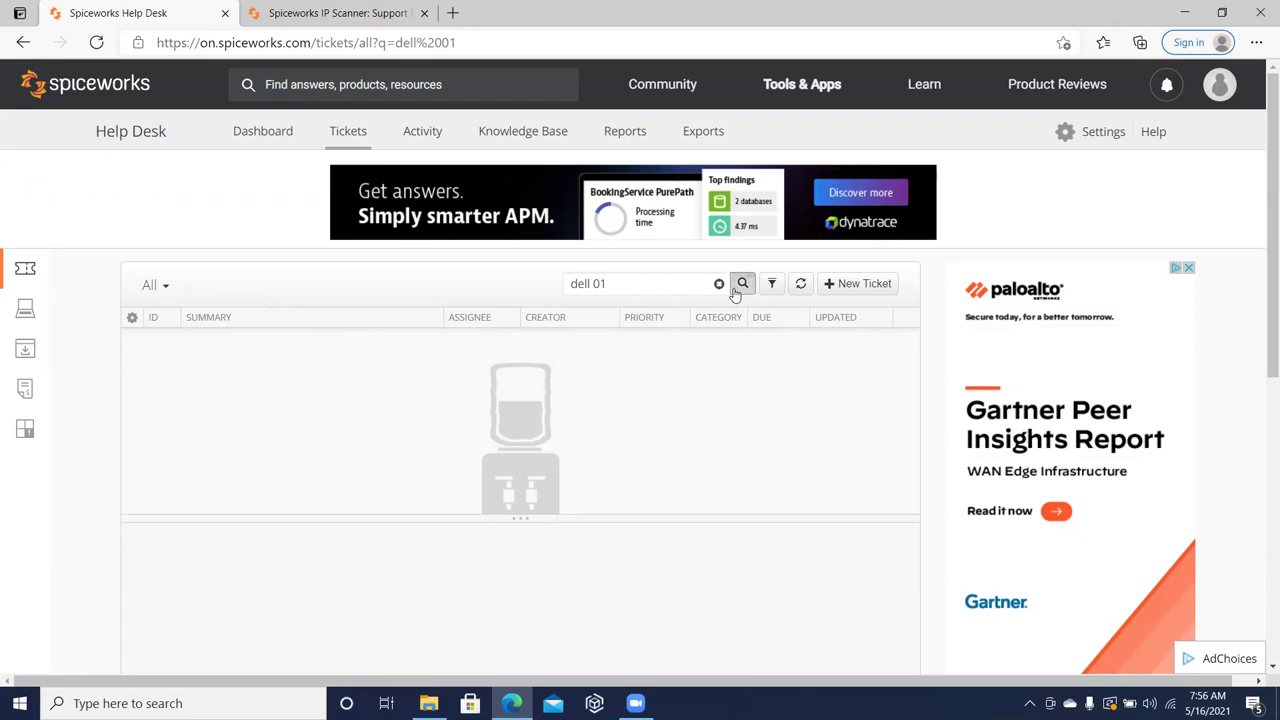
left_click(155, 289)
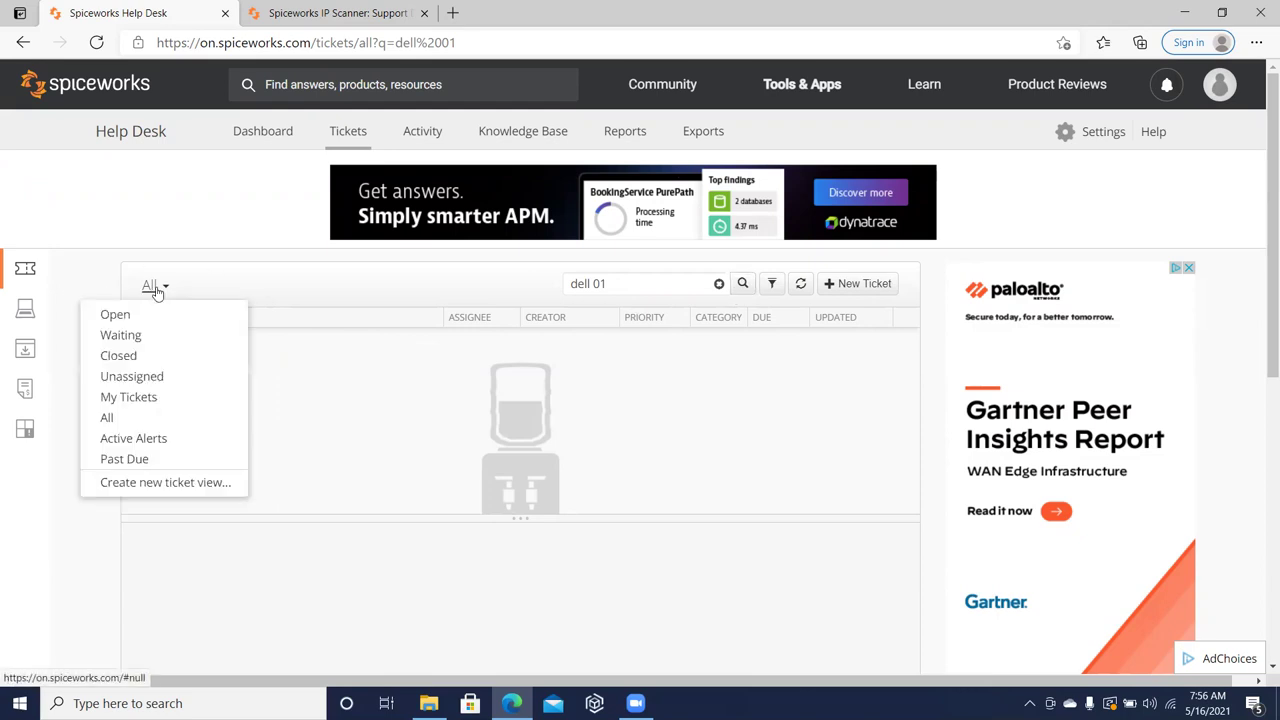
left_click(157, 397)
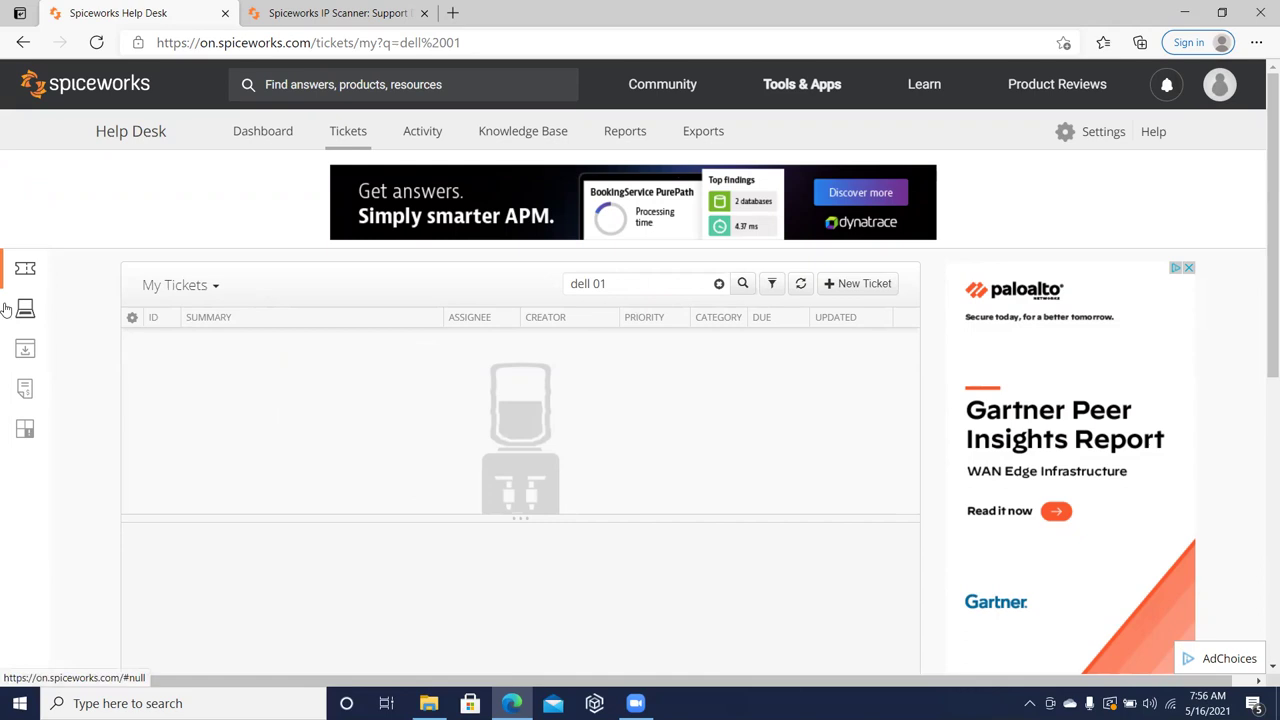
left_click(31, 271)
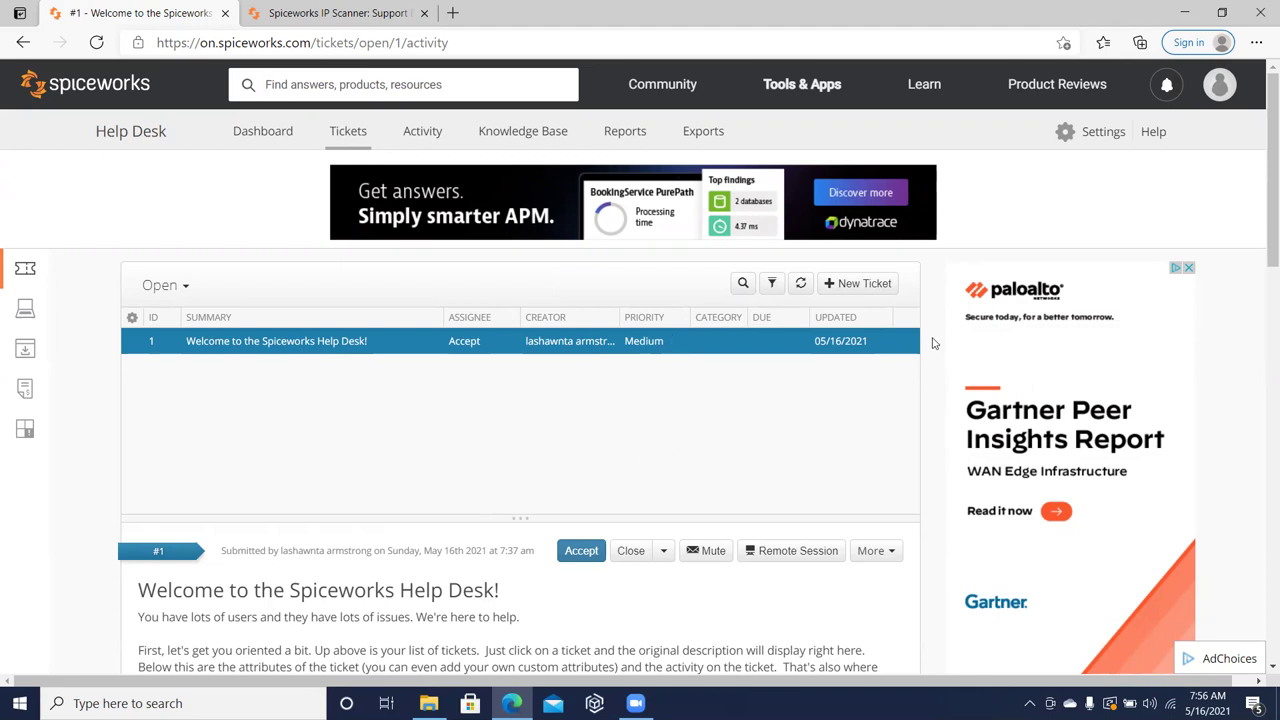
- Start a new Help Desk ticket with "spiritually wealthy fam" as the contact
mouse_move(1264, 220)
left_mouse_down()
mouse_move(1260, 413)
mouse_move(1260, 220)
left_mouse_up()
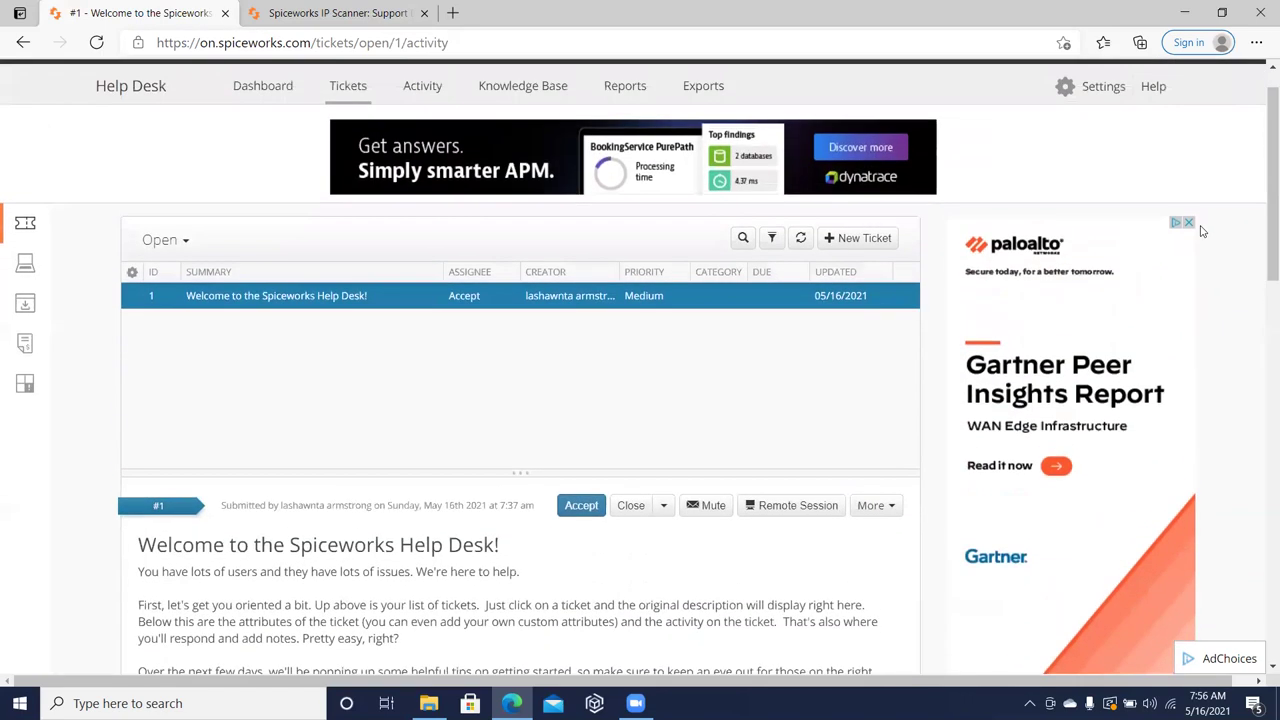
left_click(845, 246)
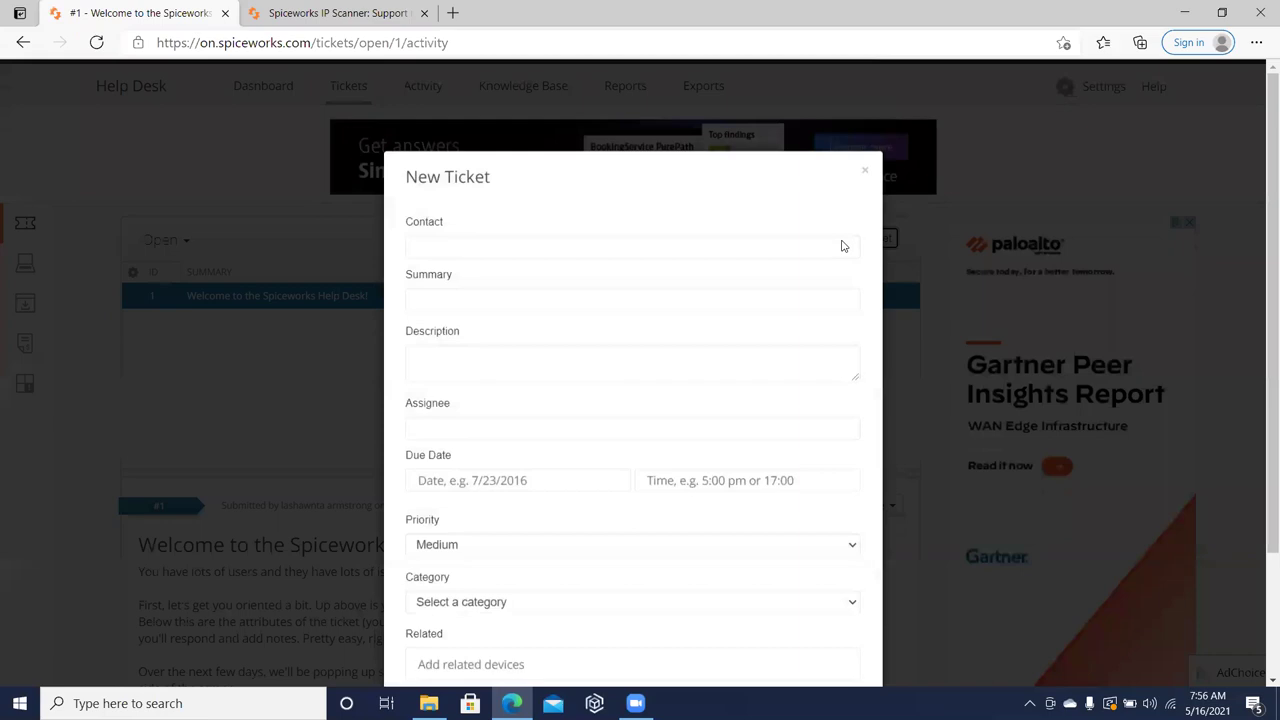
left_click(610, 238)
type("s")
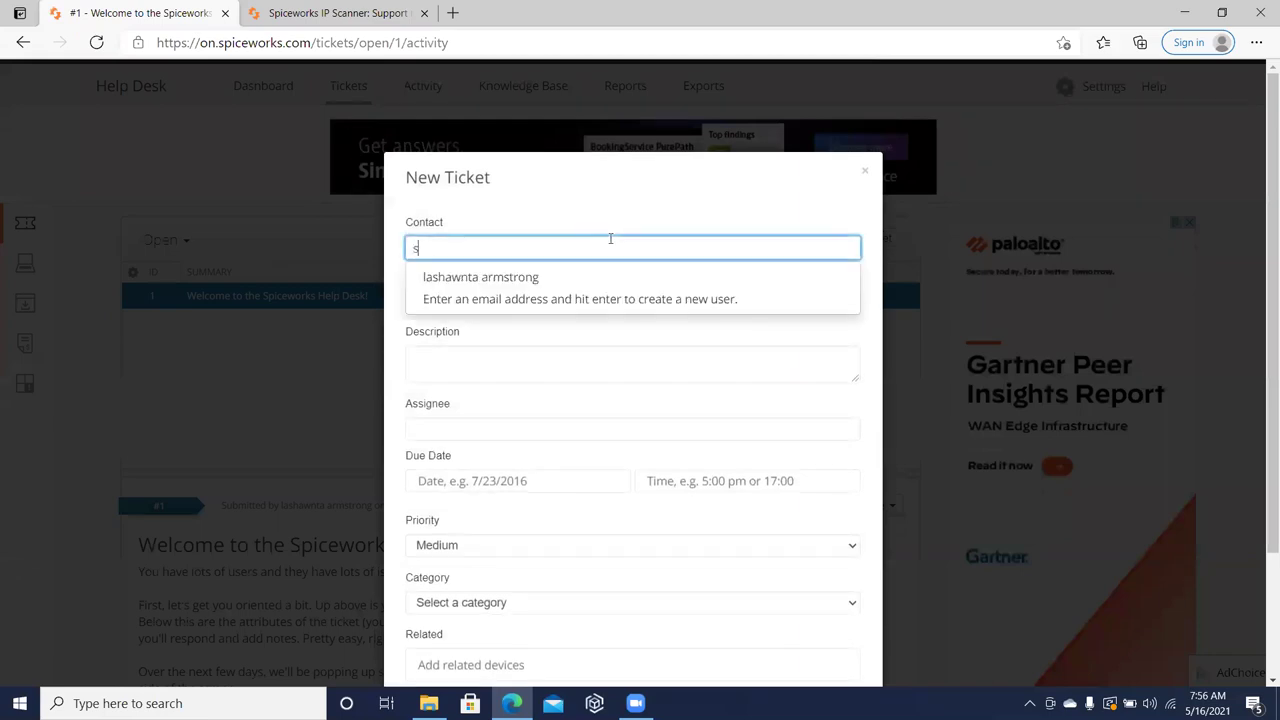
type("piritually")
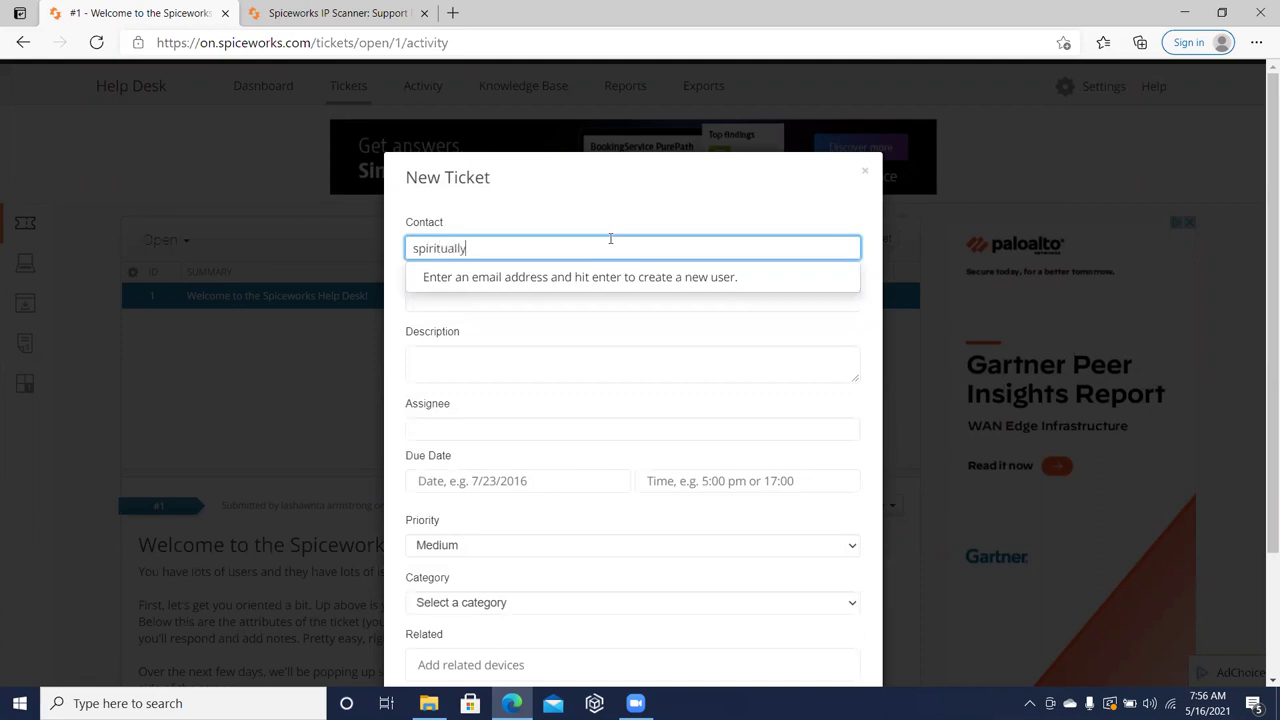
type(" wealthy fam")
- Enter "dell 01" as the ticket's description and "created spice works tutroial" as its summary
left_click(518, 365)
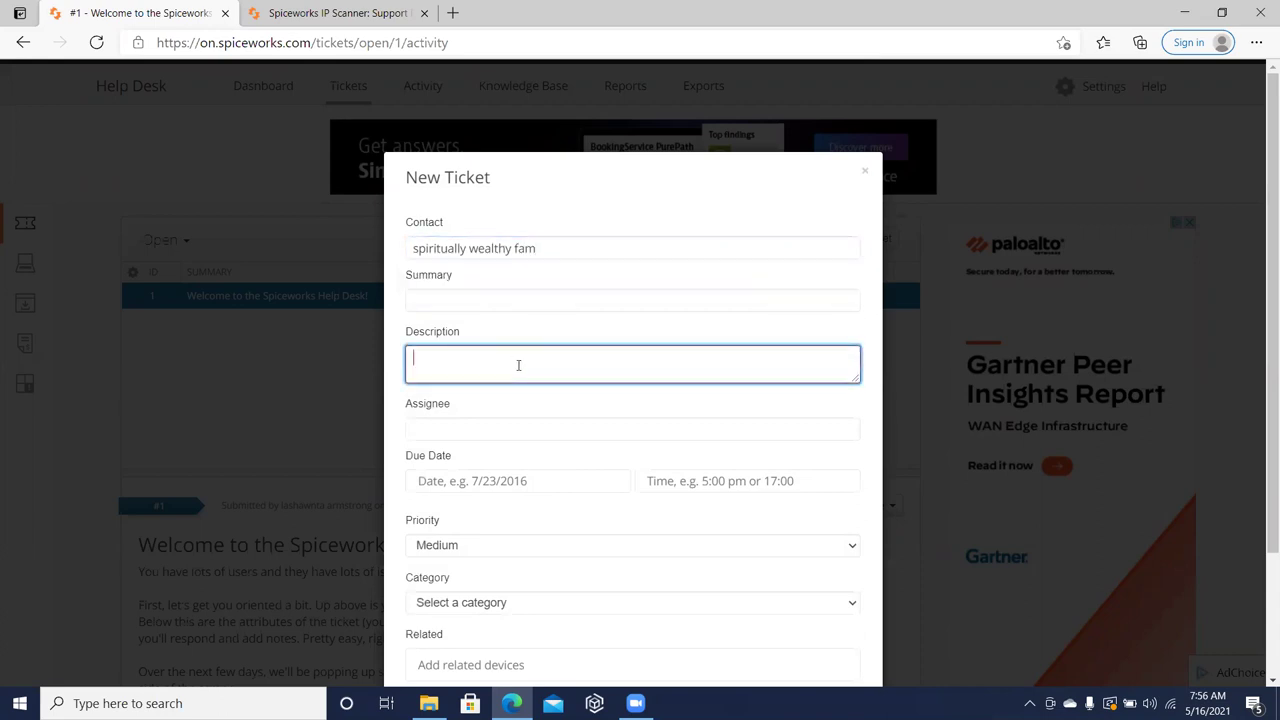
type("dell")
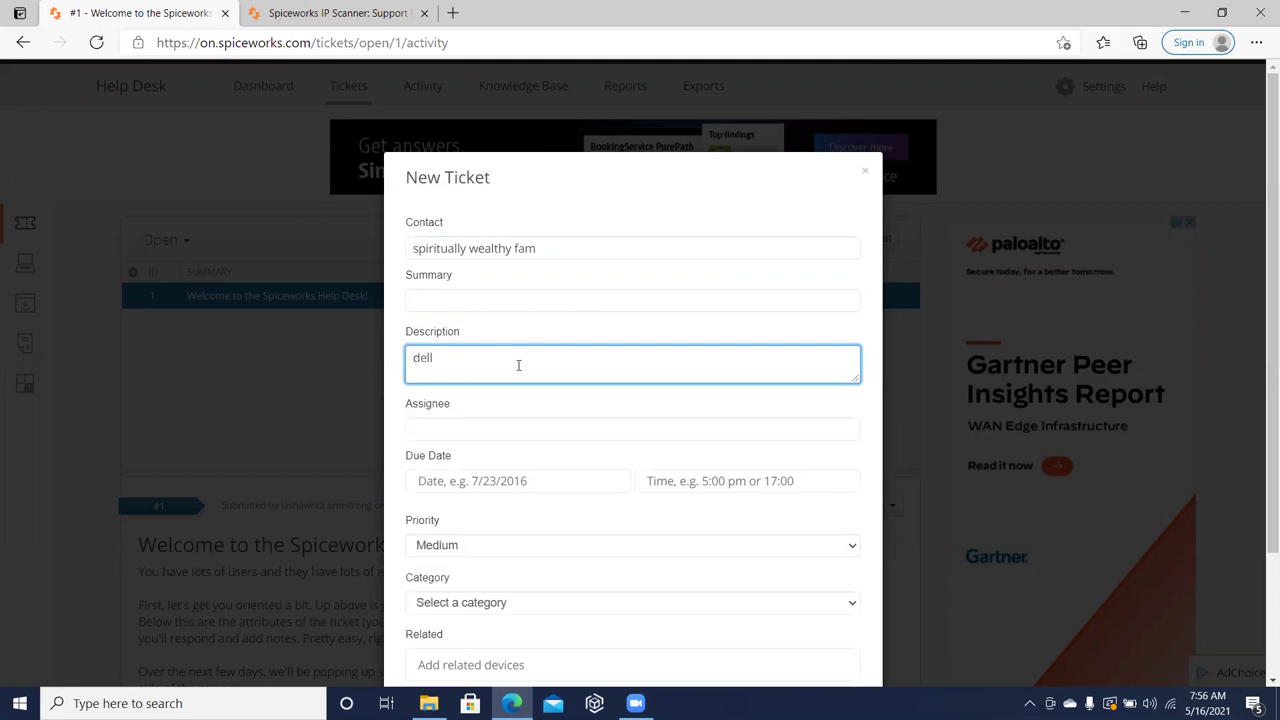
type(" 01")
left_click(481, 299)
type("c")
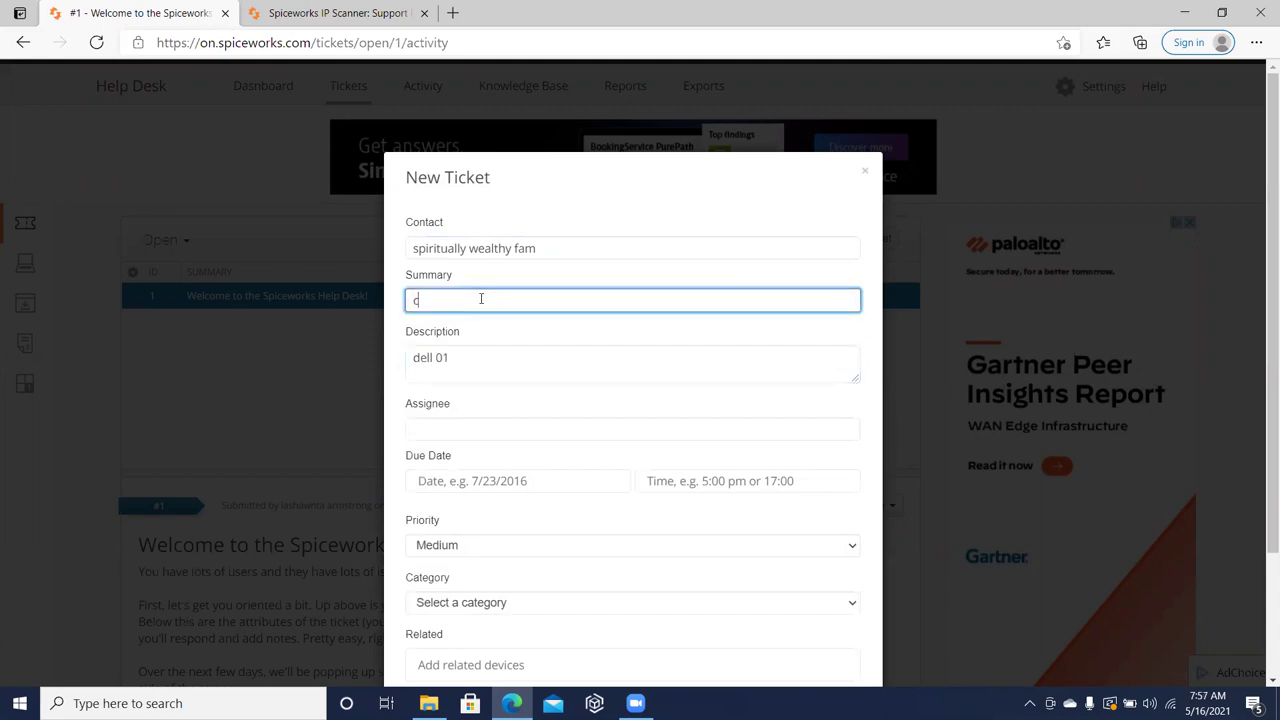
type("reated spice works tutroial")
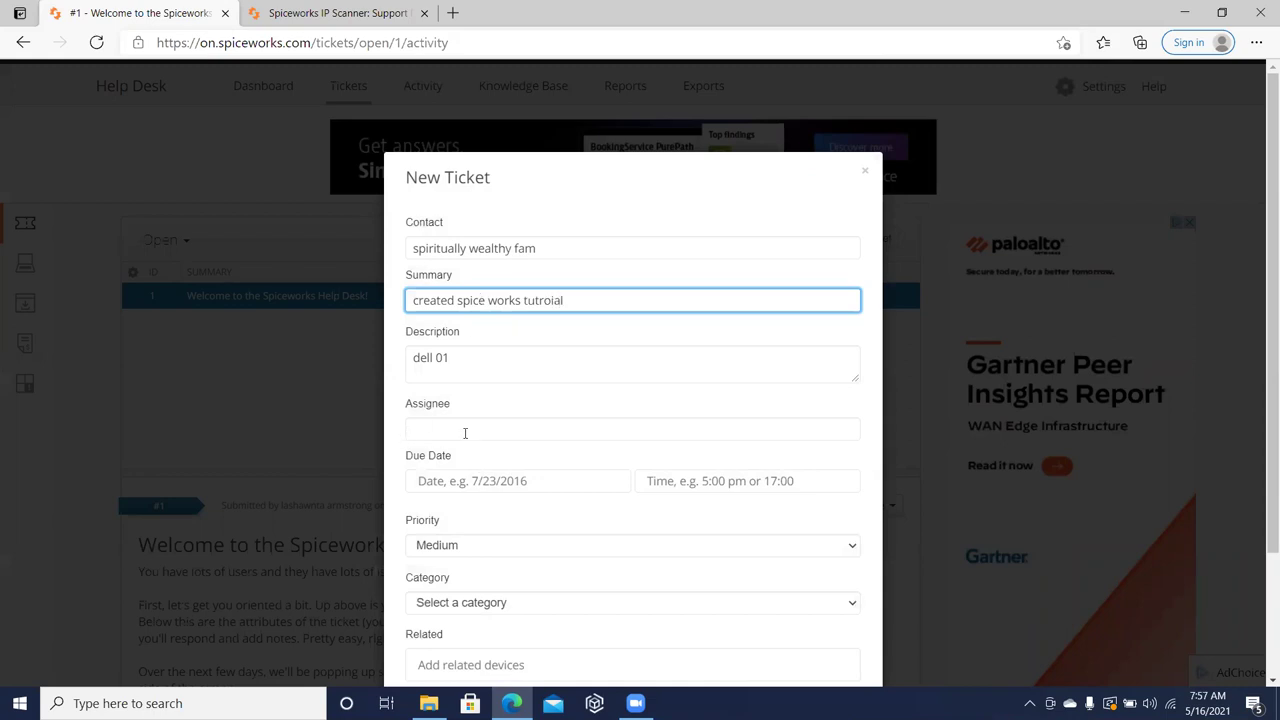
- Enter "spirituallywealthy" as the ticket's assignee
left_click(465, 433)
type("sp")
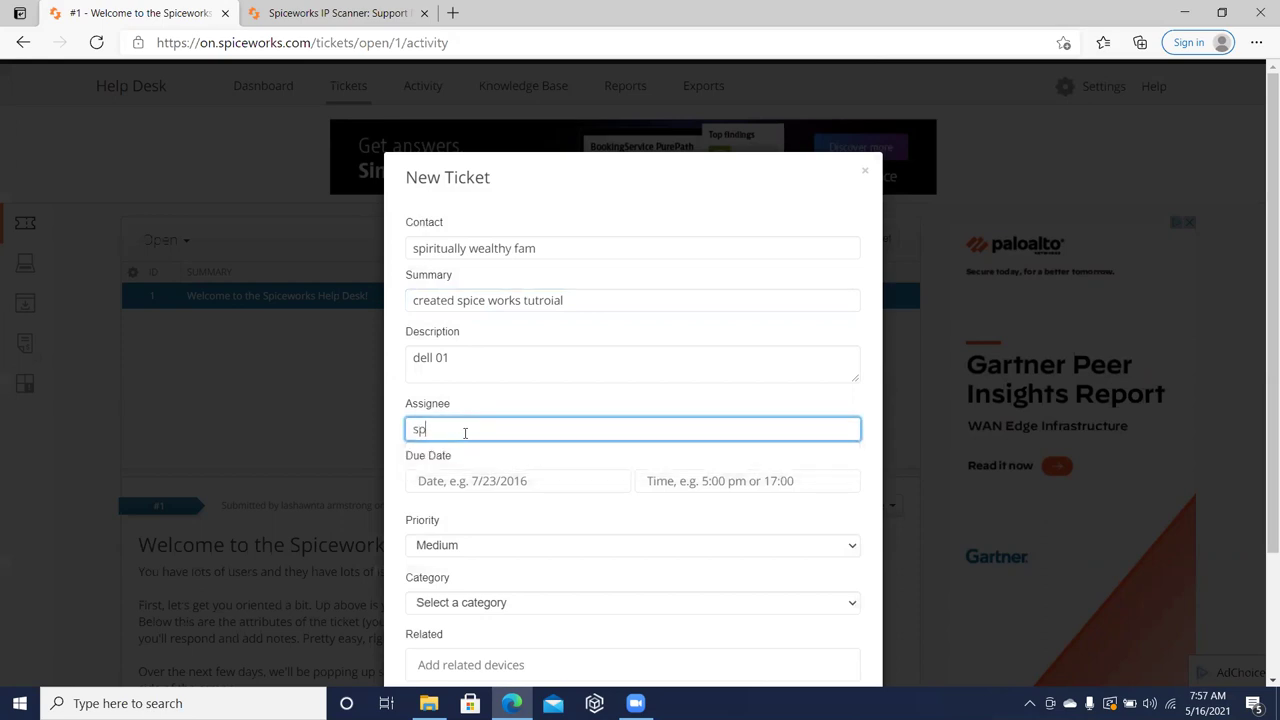
type("iritually wealthy")
- Set the ticket's due date to 05/16/2021 at 7:57 and its category to Other
left_click(477, 480)
left_click(603, 604)
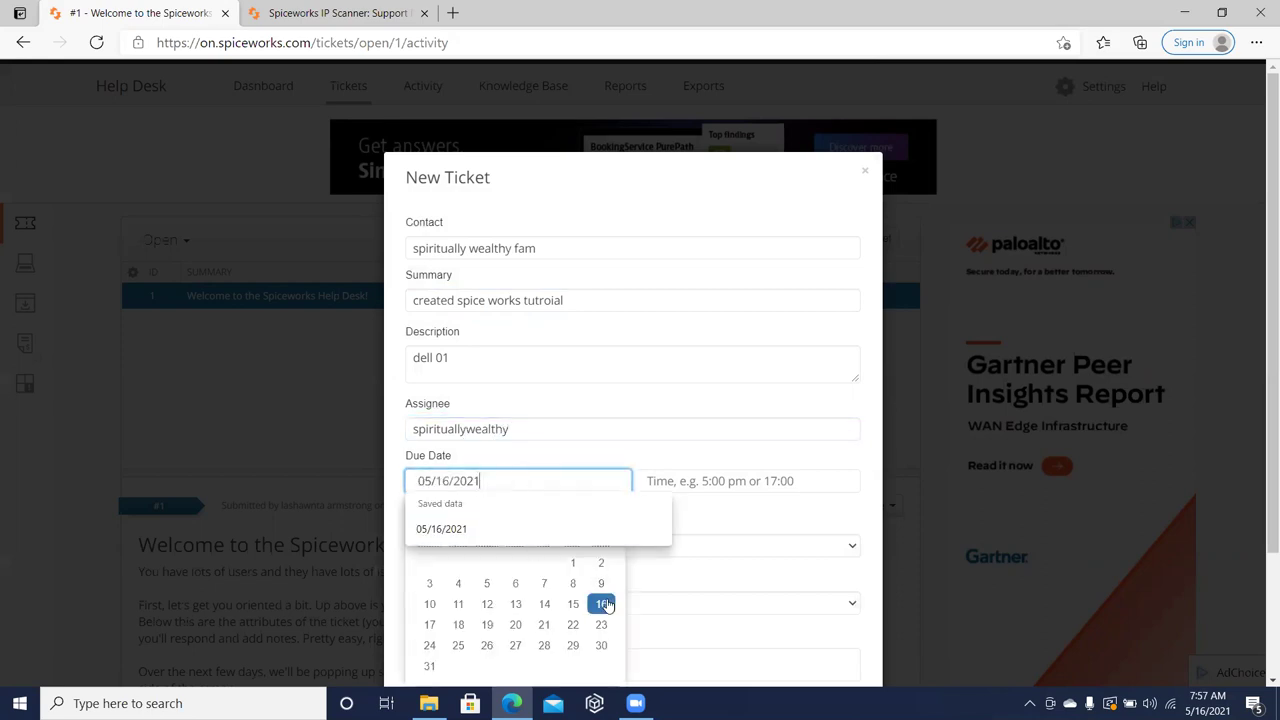
left_click(726, 488)
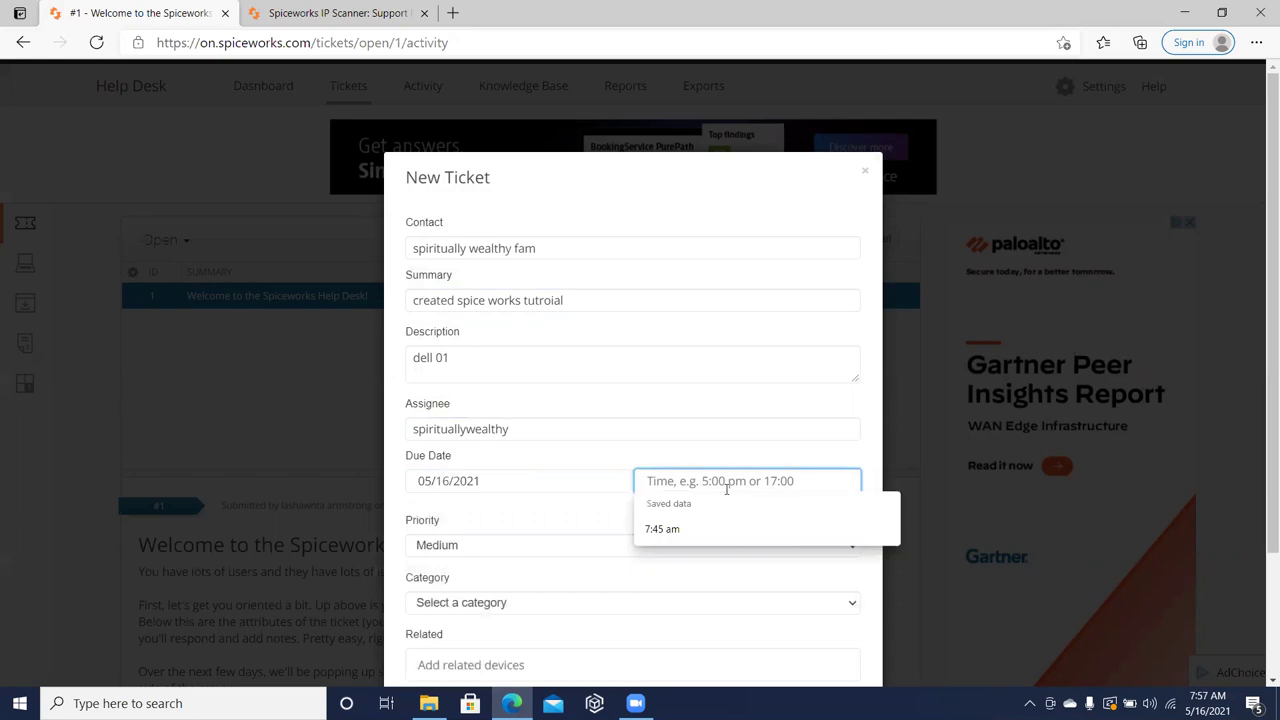
type(":")
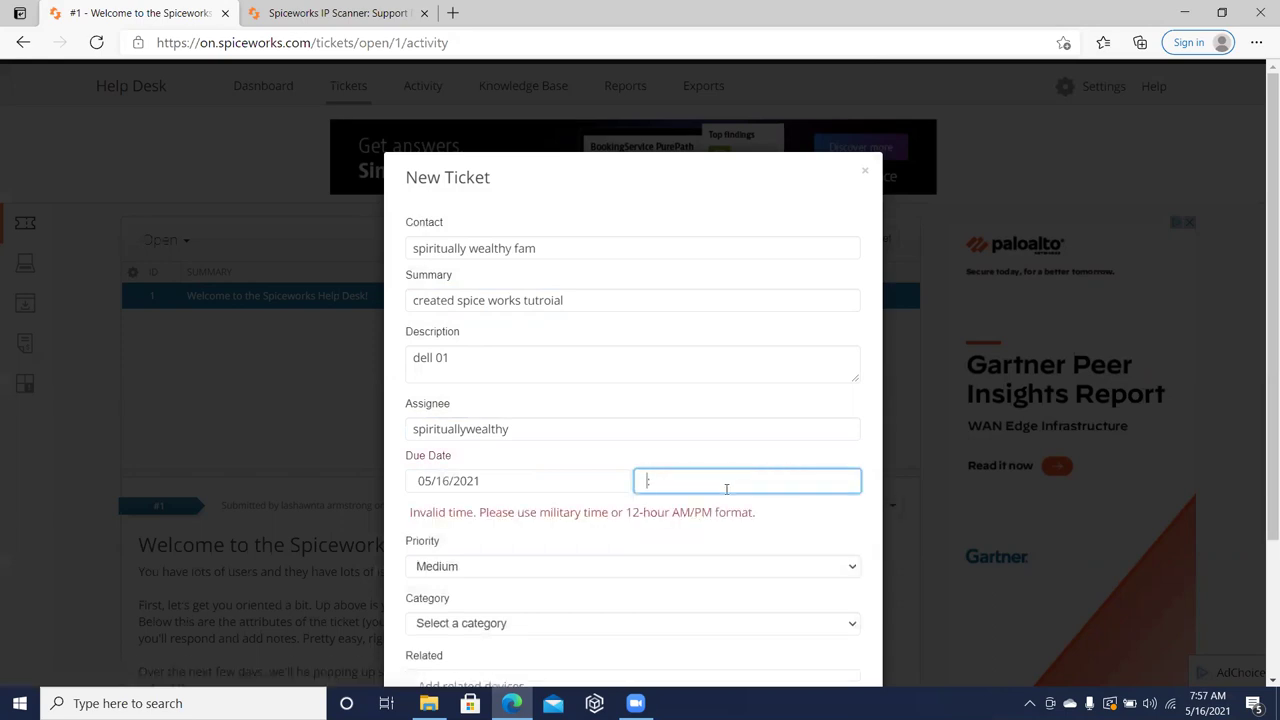
type("7")
type("57")
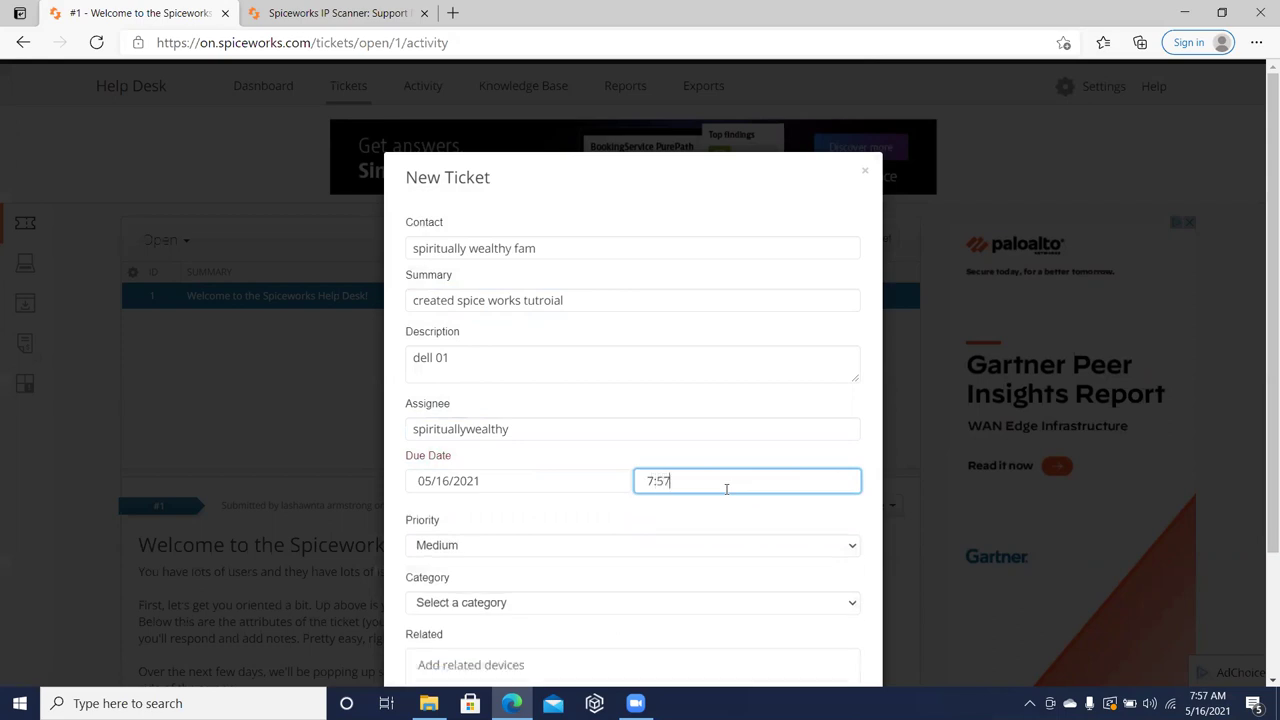
left_click(639, 604)
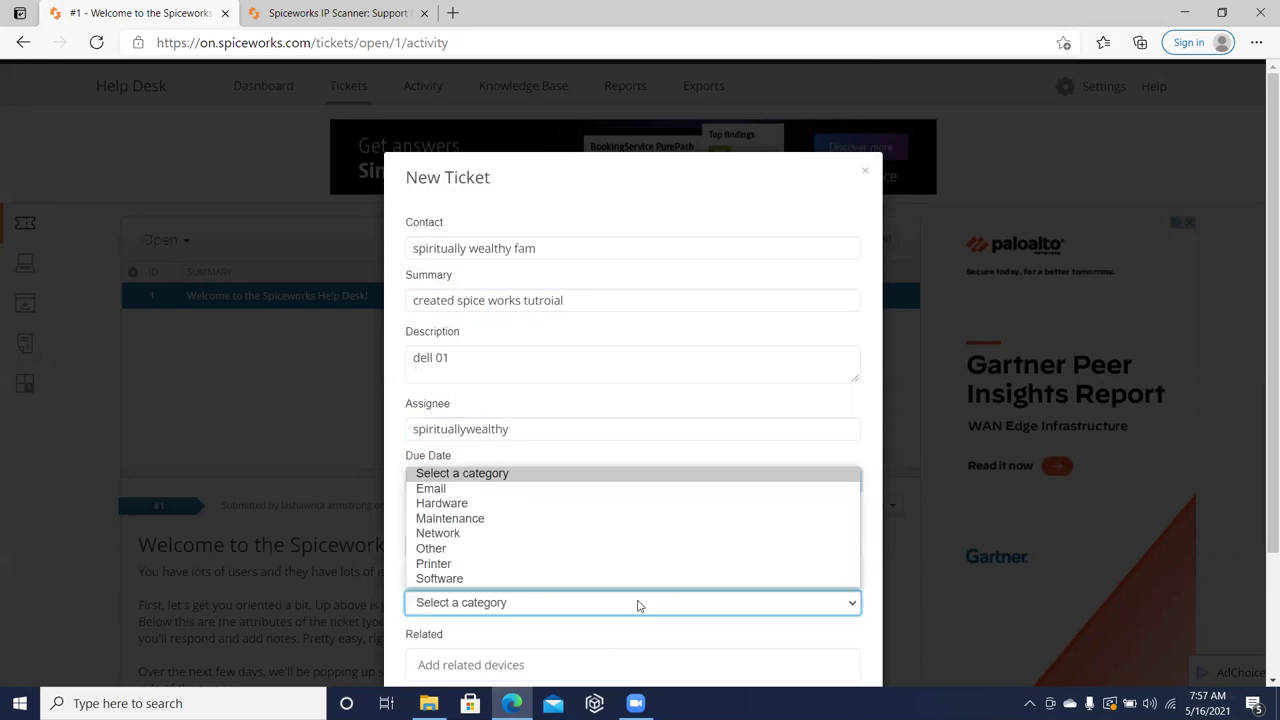
left_click(625, 549)
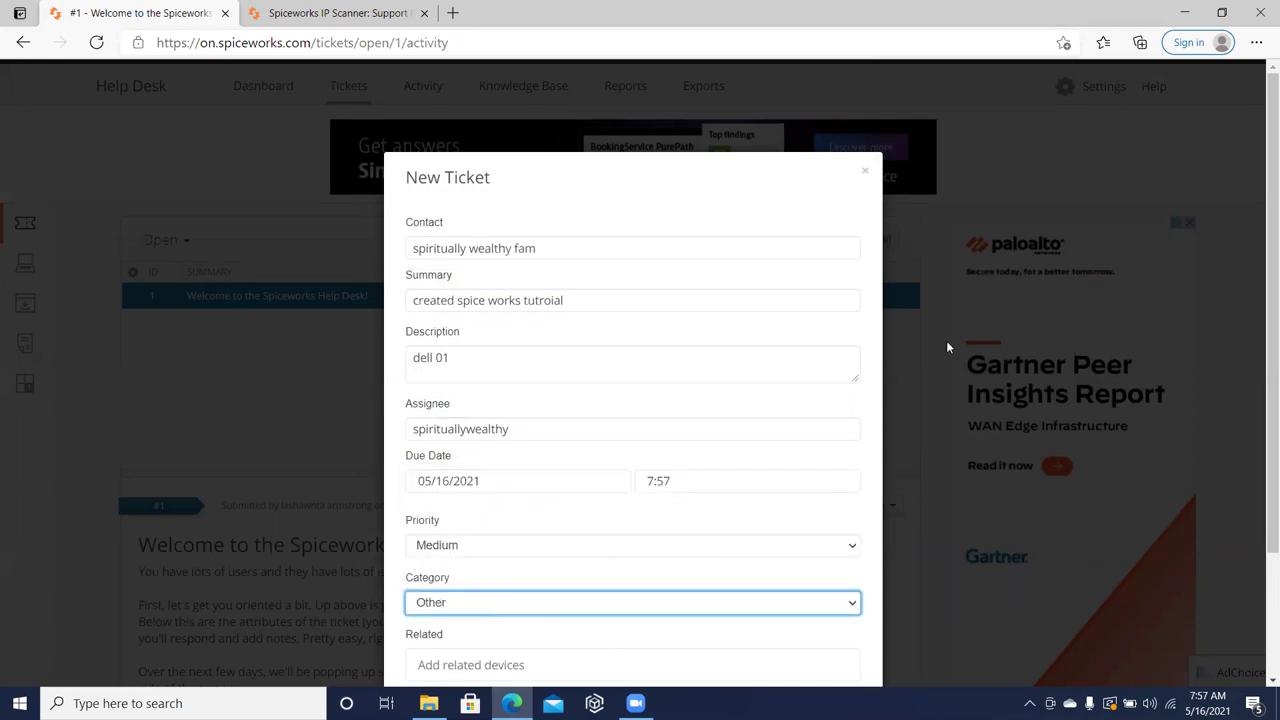
- Try to find the ticket's related device by the phrase "dell 01", and clear the entry
scroll(1260, 251, "down", 2)
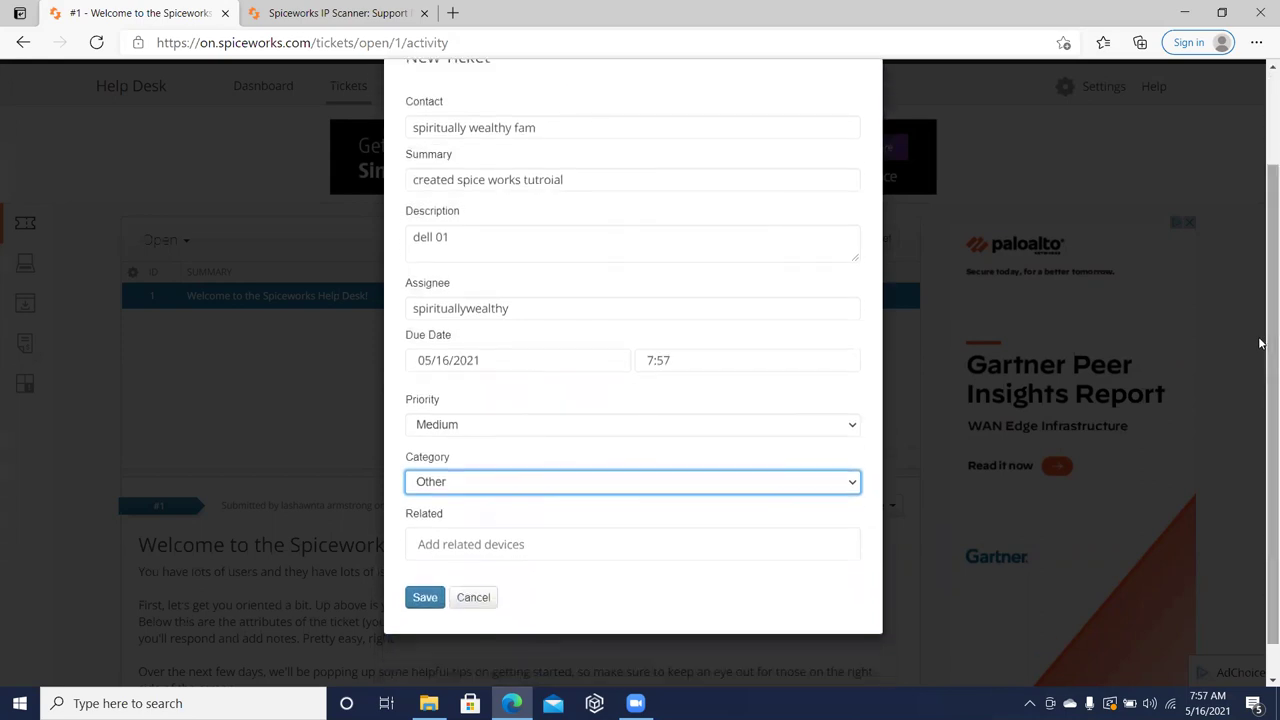
left_click(690, 532)
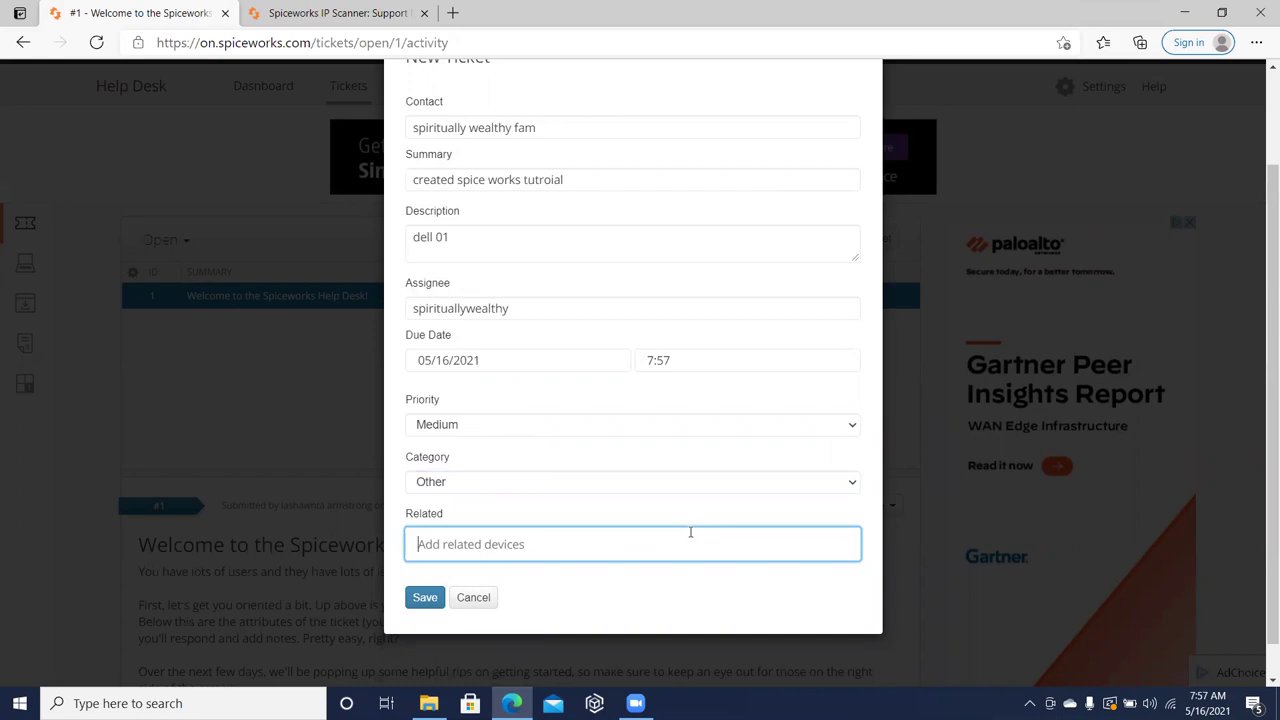
type("dell ")
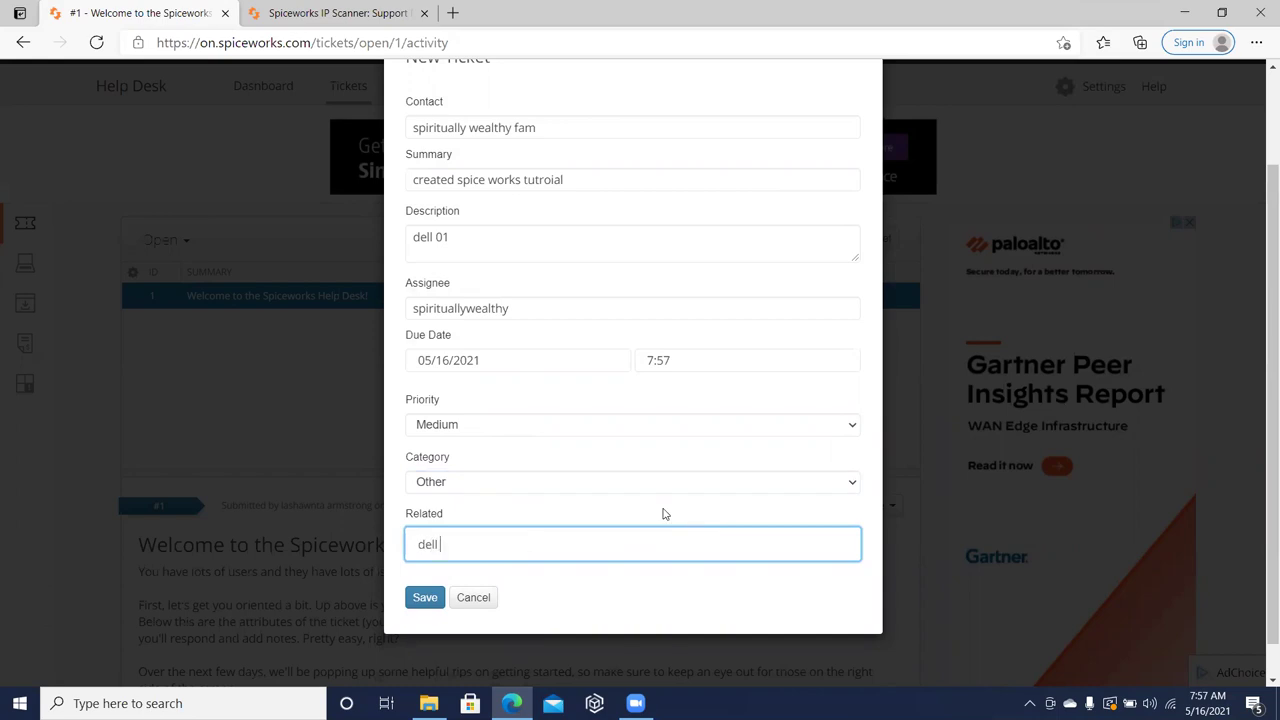
type("01")
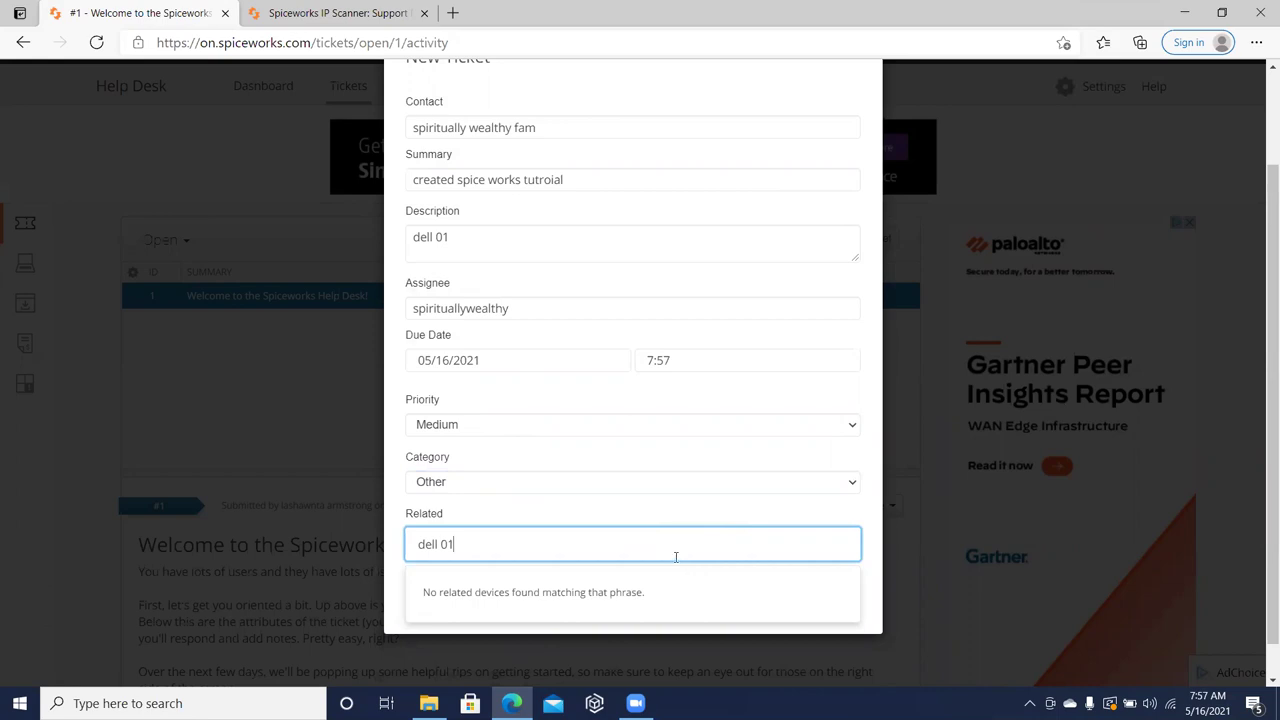
left_click(716, 510)
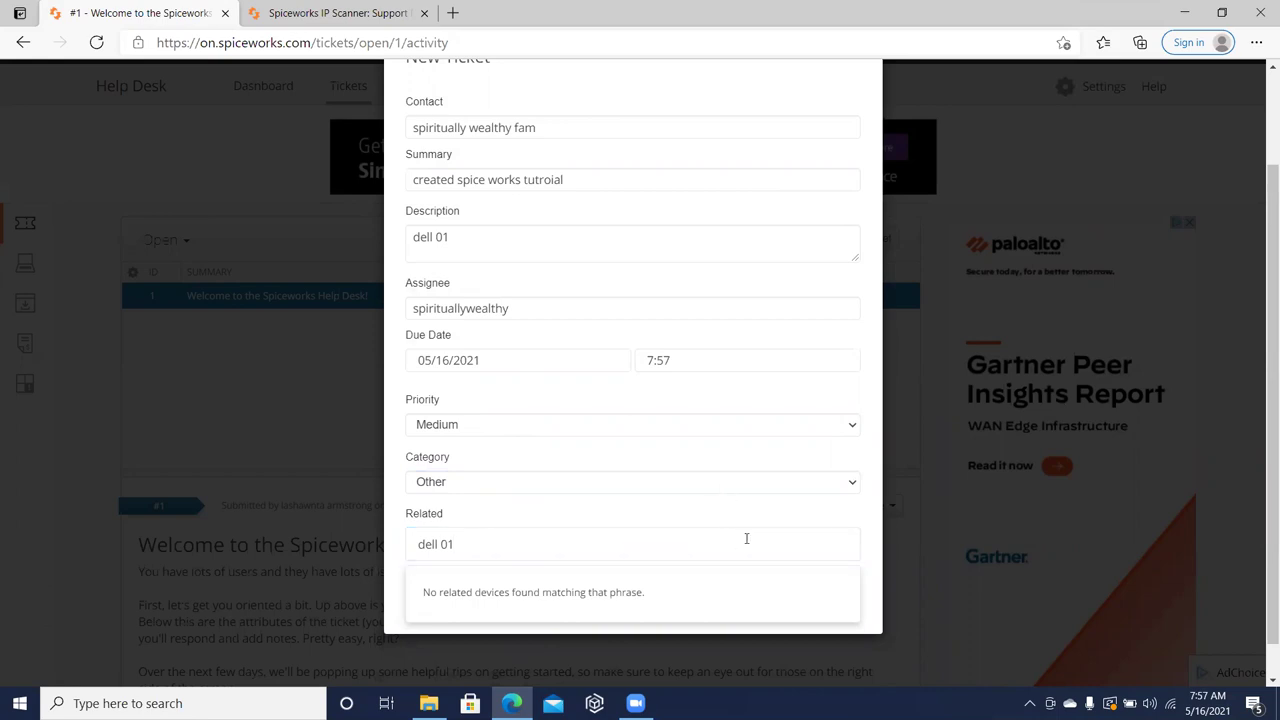
left_click(829, 549)
left_click(874, 587)
left_click(589, 541)
type("dell")
key("BackSpace")
key("BackSpace")
key("BackSpace")
key("BackSpace")
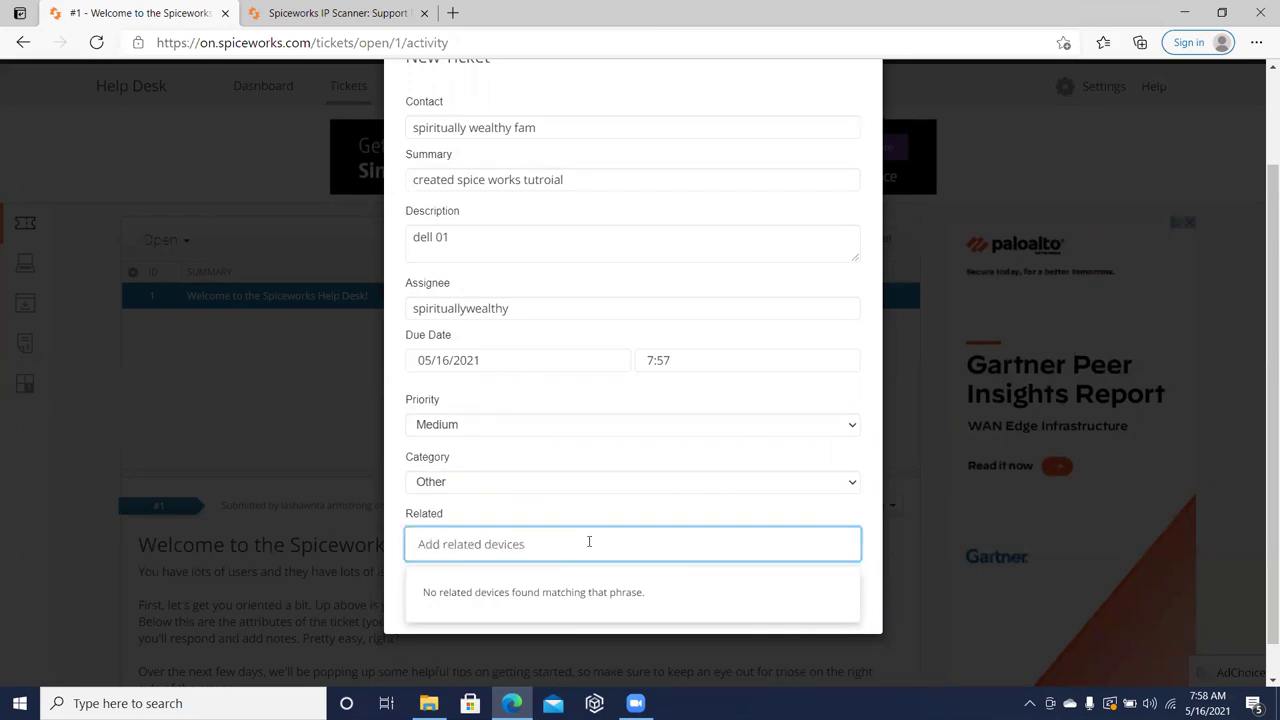
- Search the related devices for "de", add spirituallywealthy to the ticket and save it
type("de")
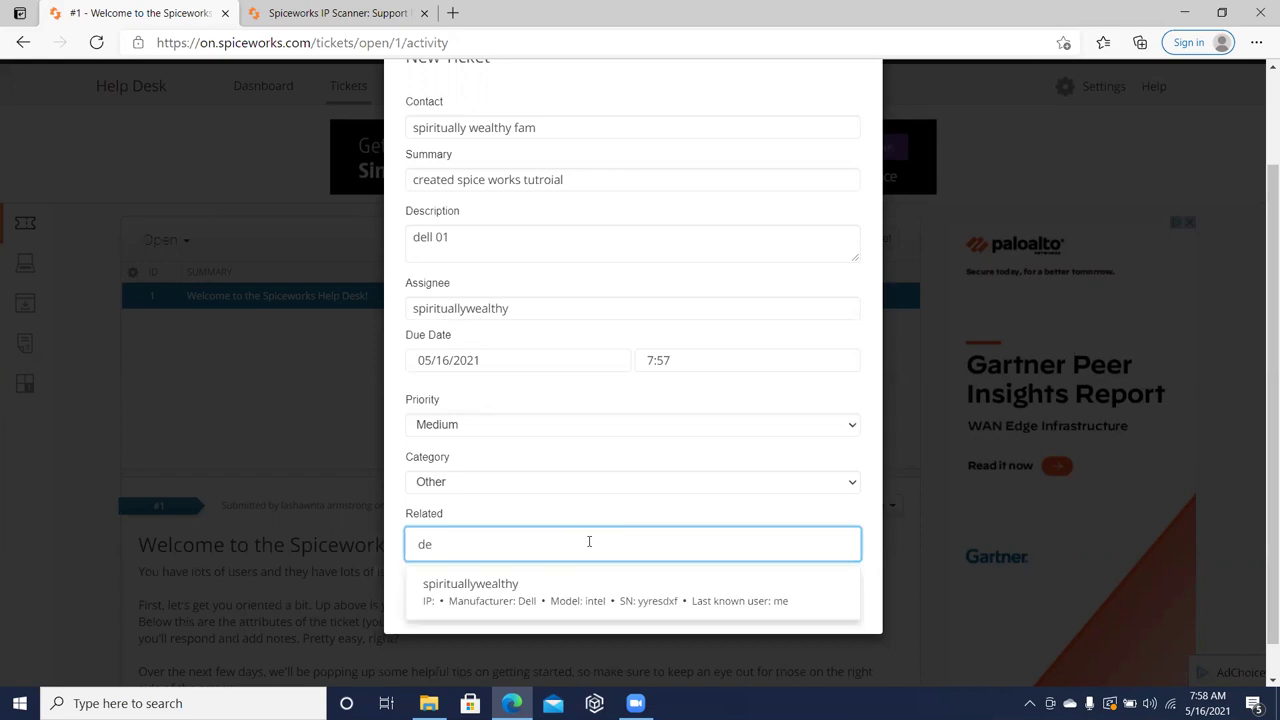
left_click(580, 607)
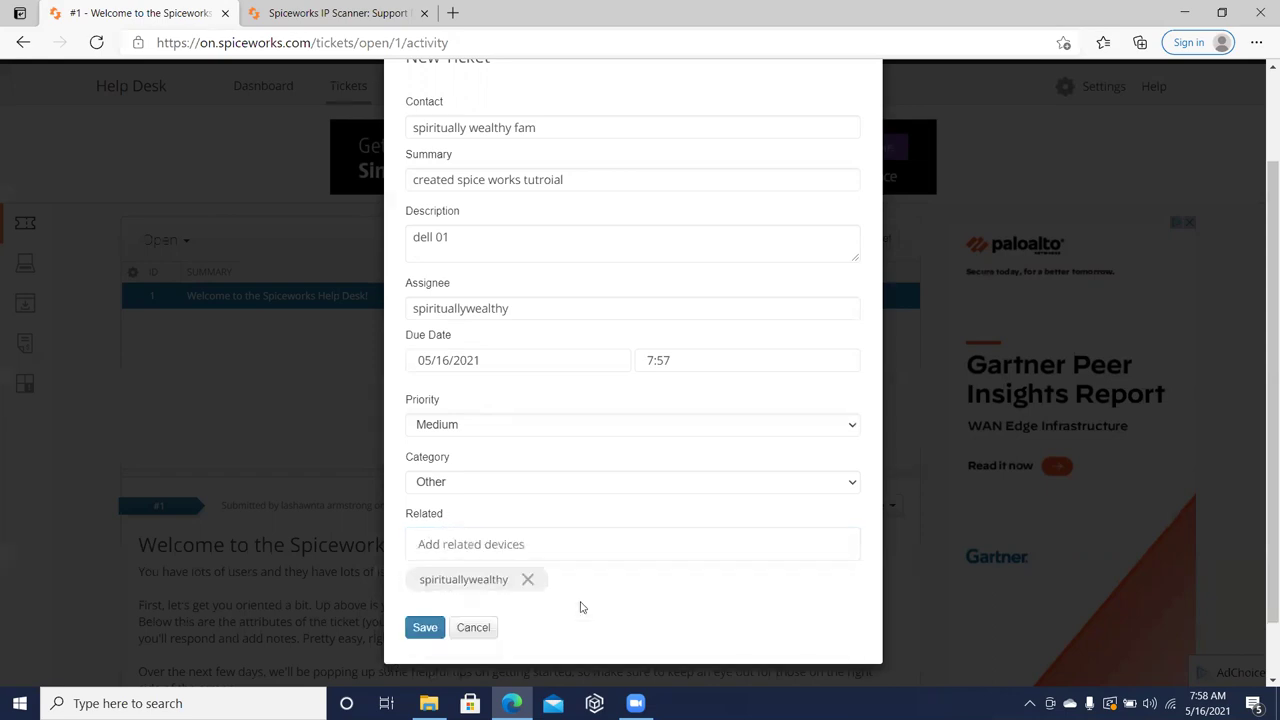
left_click(424, 630)
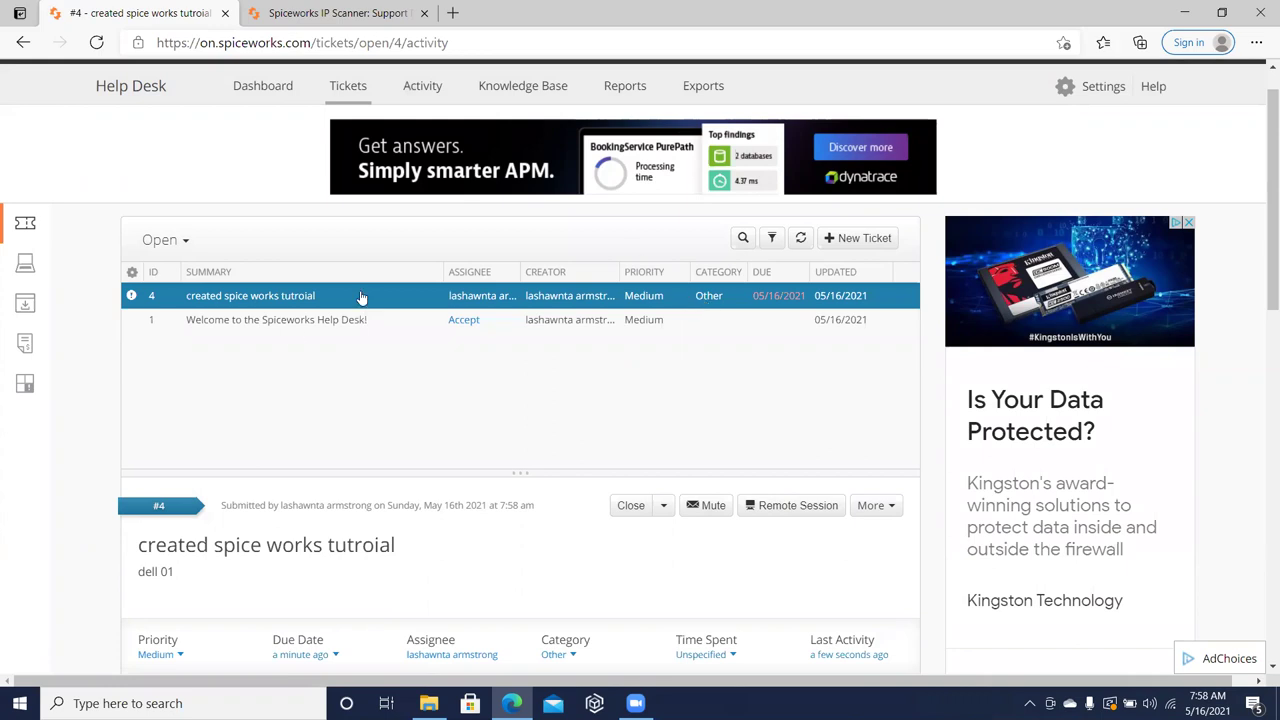
- Open the Device Inventory to check the count of devices with tickets
left_click(25, 263)
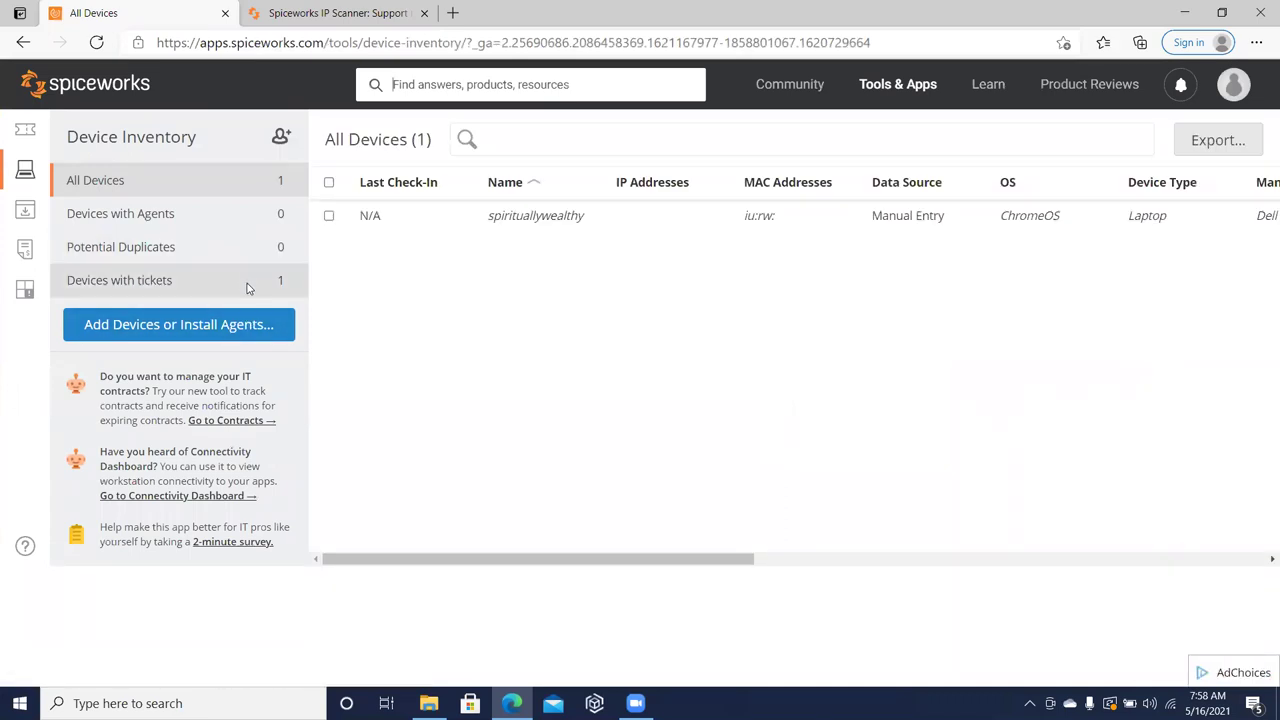
- List the devices with tickets in the Device Inventory and open the general info of spirituallywealthy
left_click(249, 288)
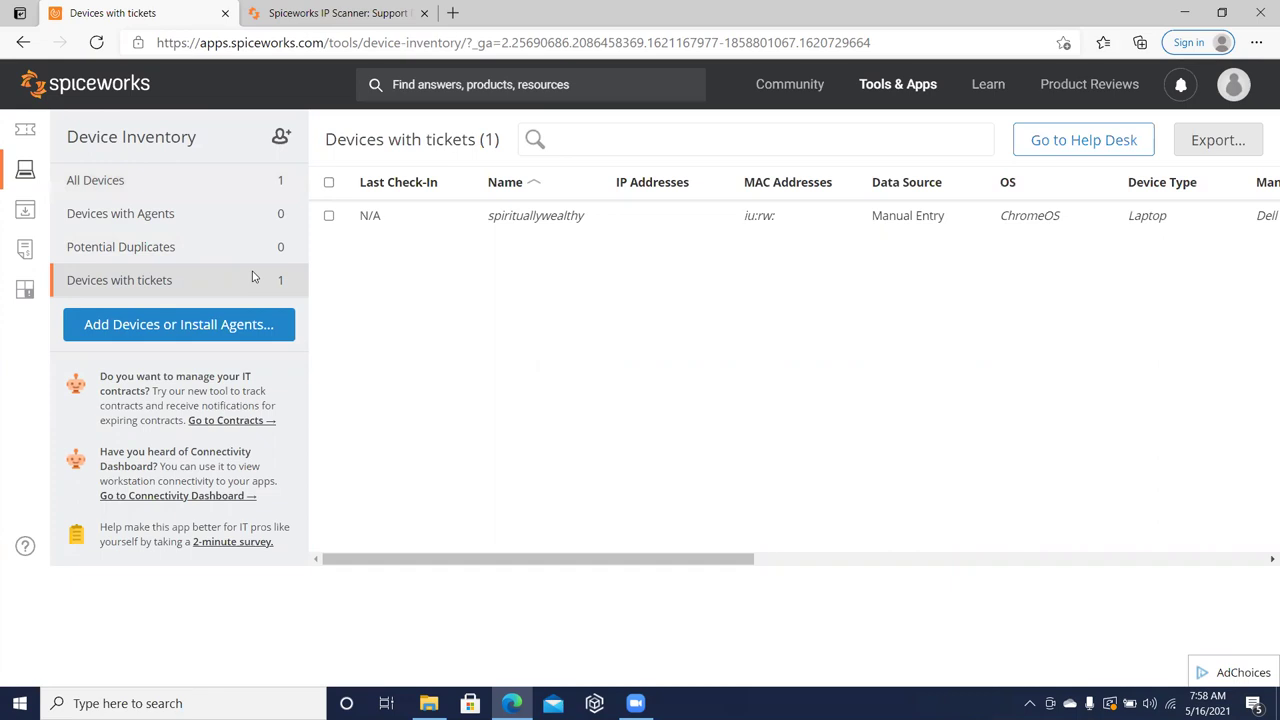
left_click(221, 178)
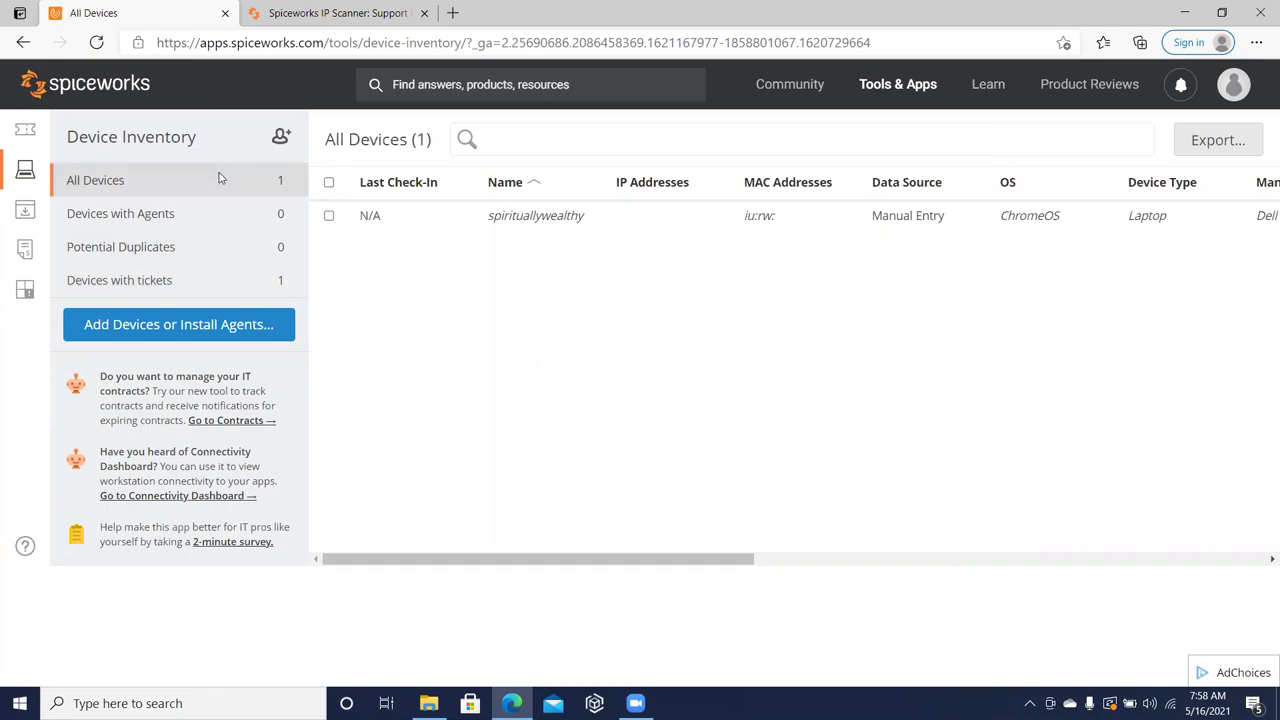
left_click(245, 287)
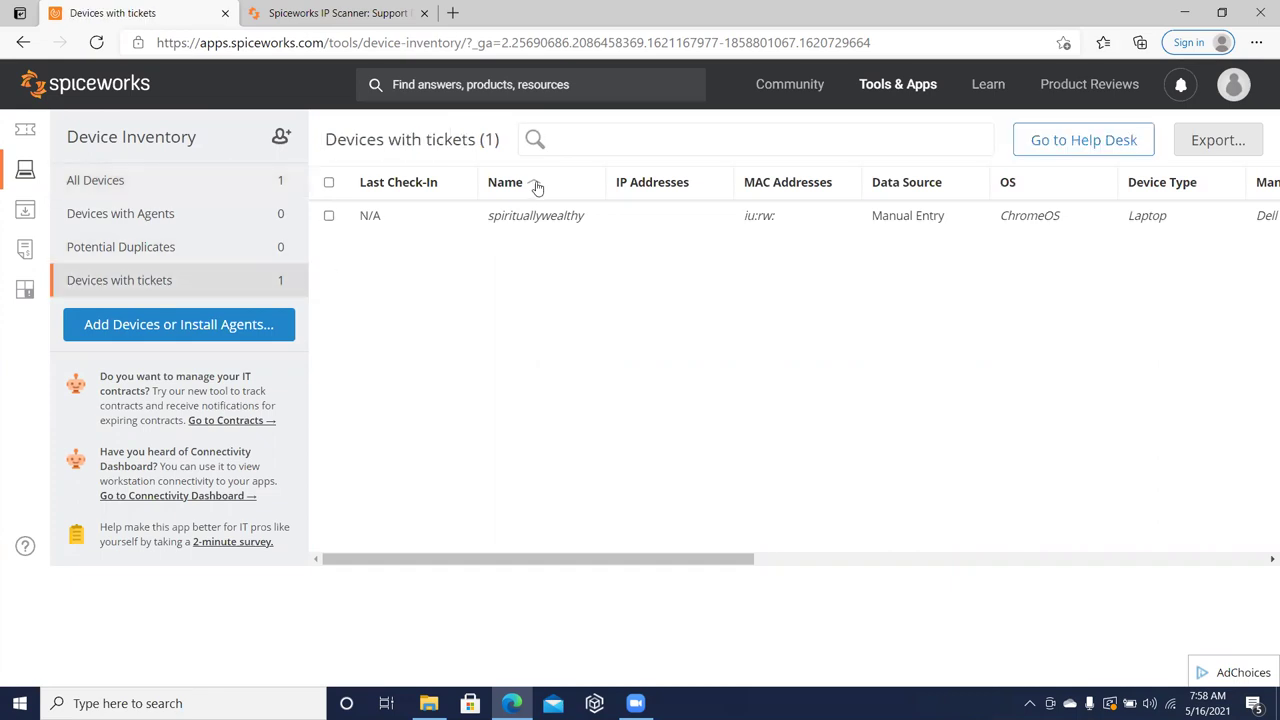
left_click(538, 215)
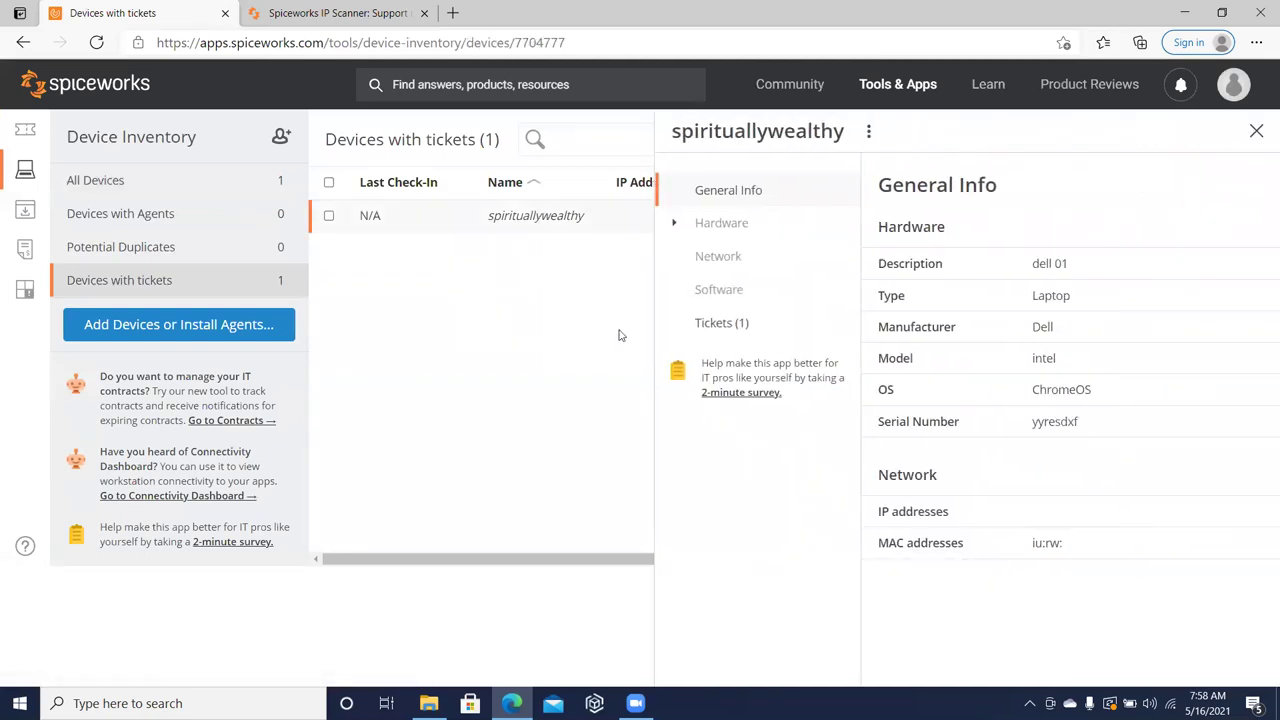
left_click(25, 169)
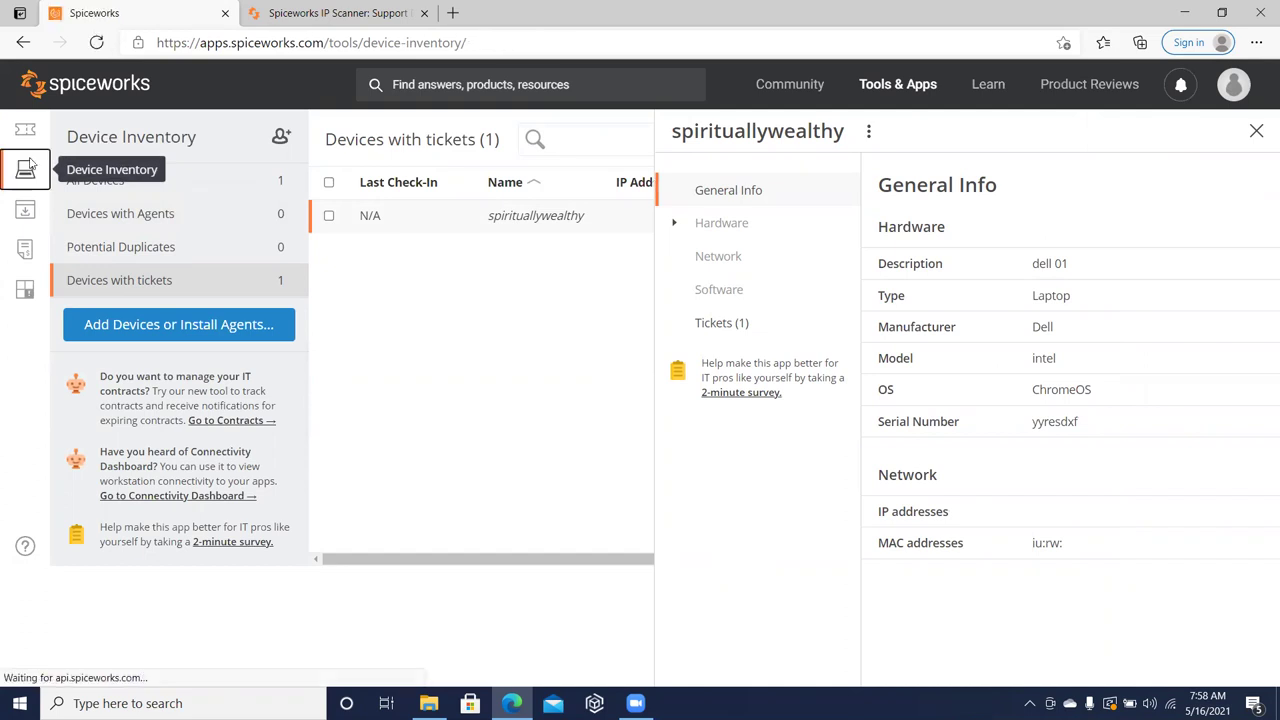
- Search the open Help Desk tickets for 3, and repeat the search for 4
left_click(25, 128)
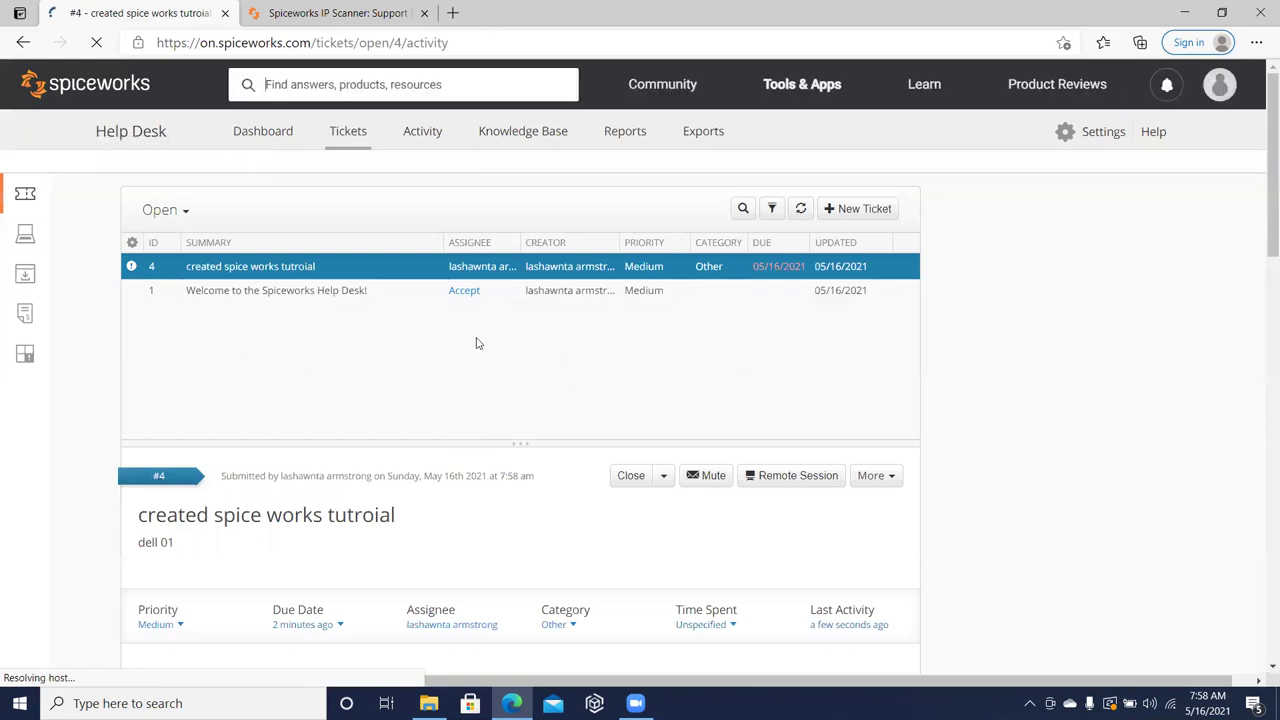
left_click(742, 284)
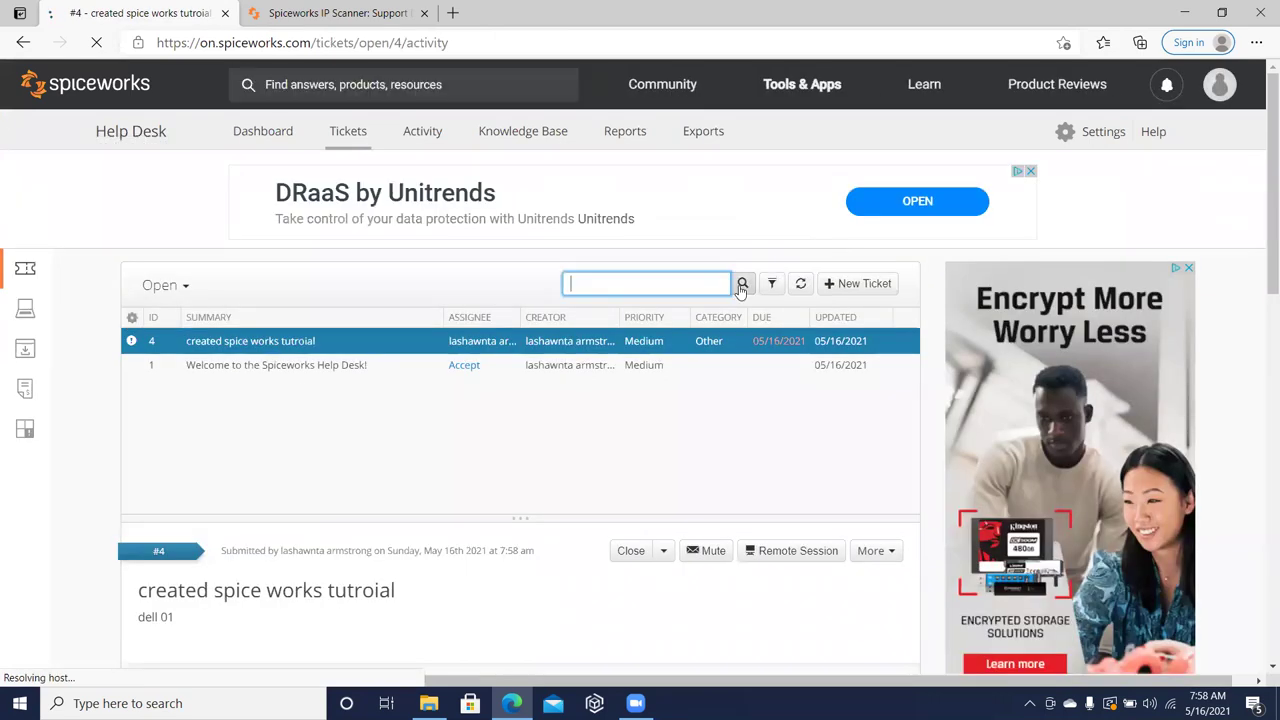
scroll(740, 286, "down", 5)
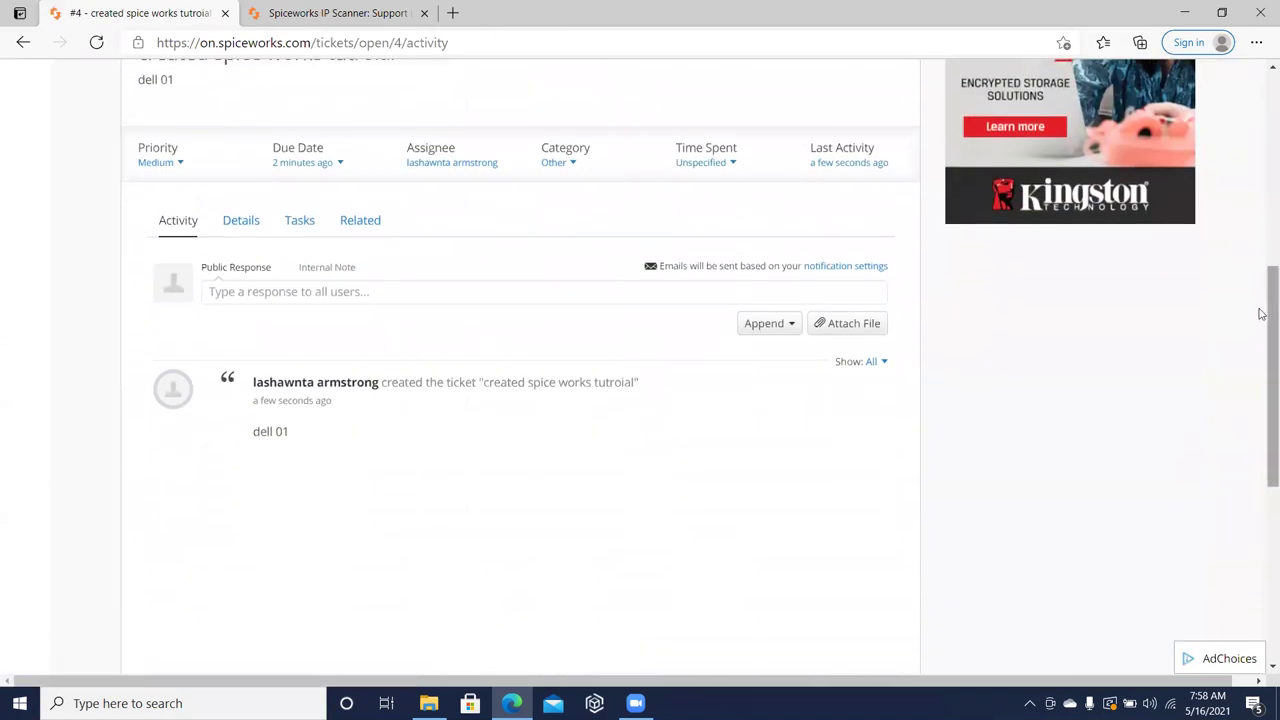
scroll(1260, 313, "up", 4)
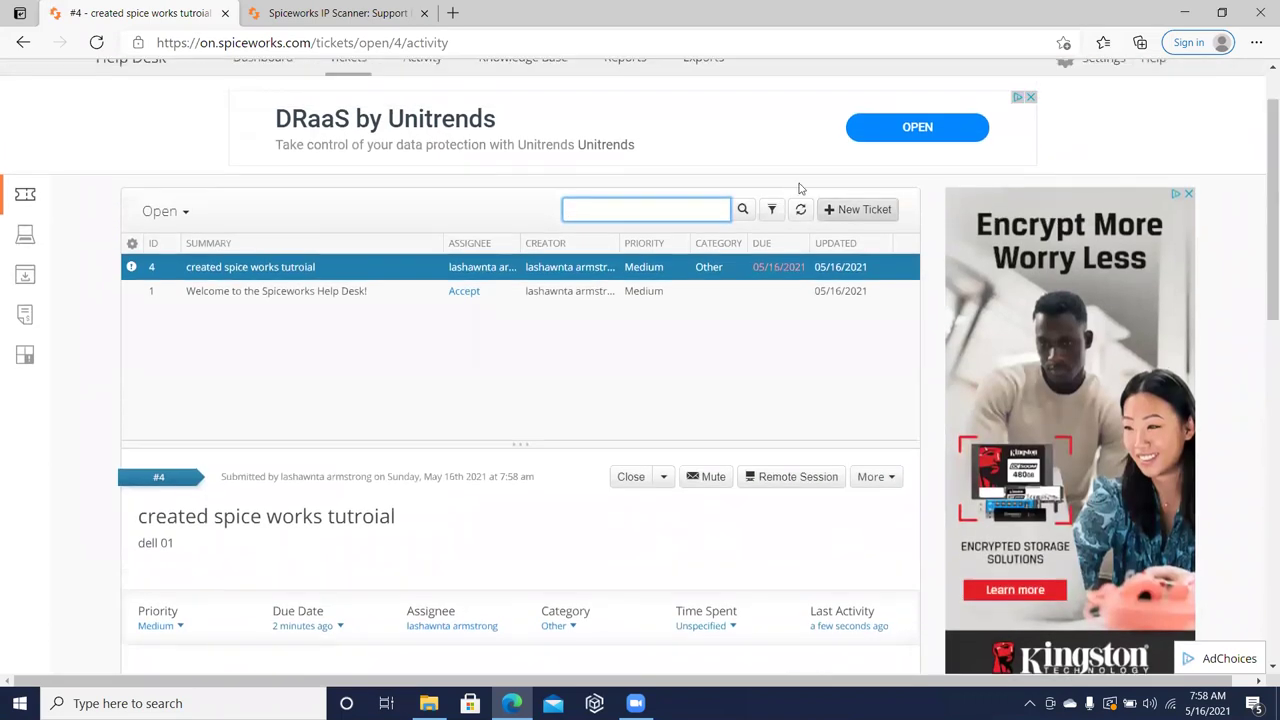
left_click(691, 209)
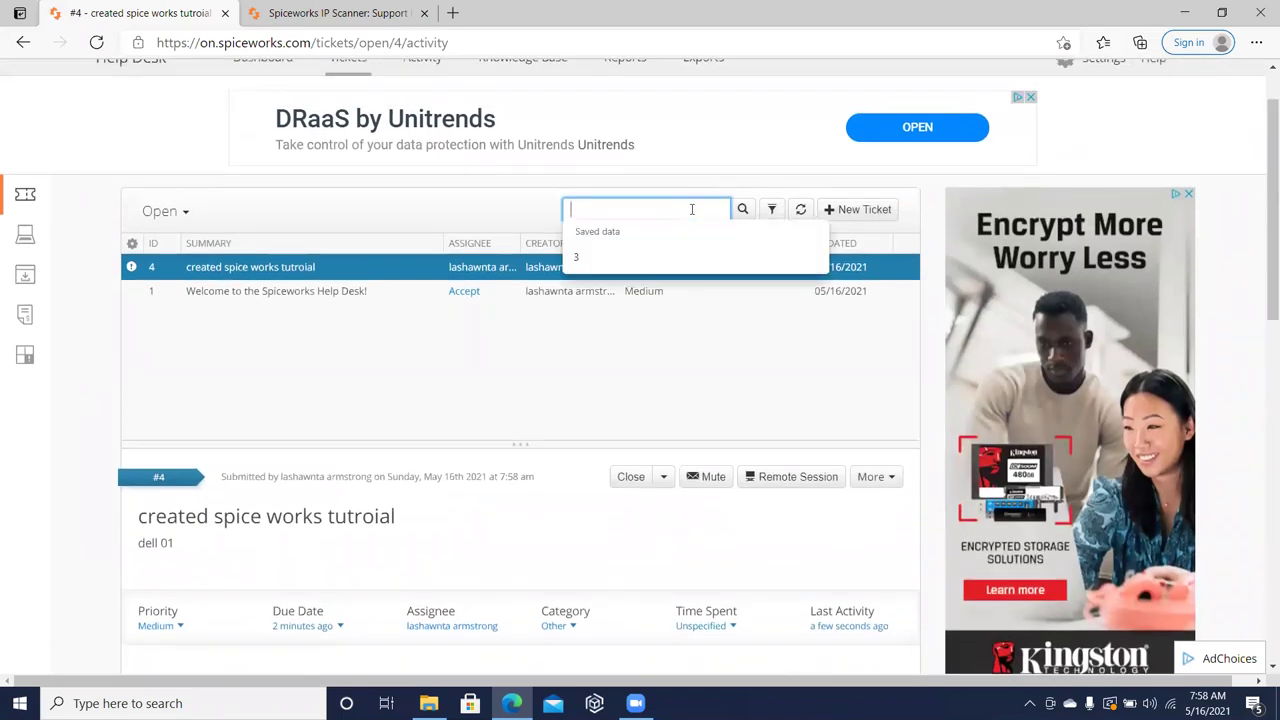
type("3")
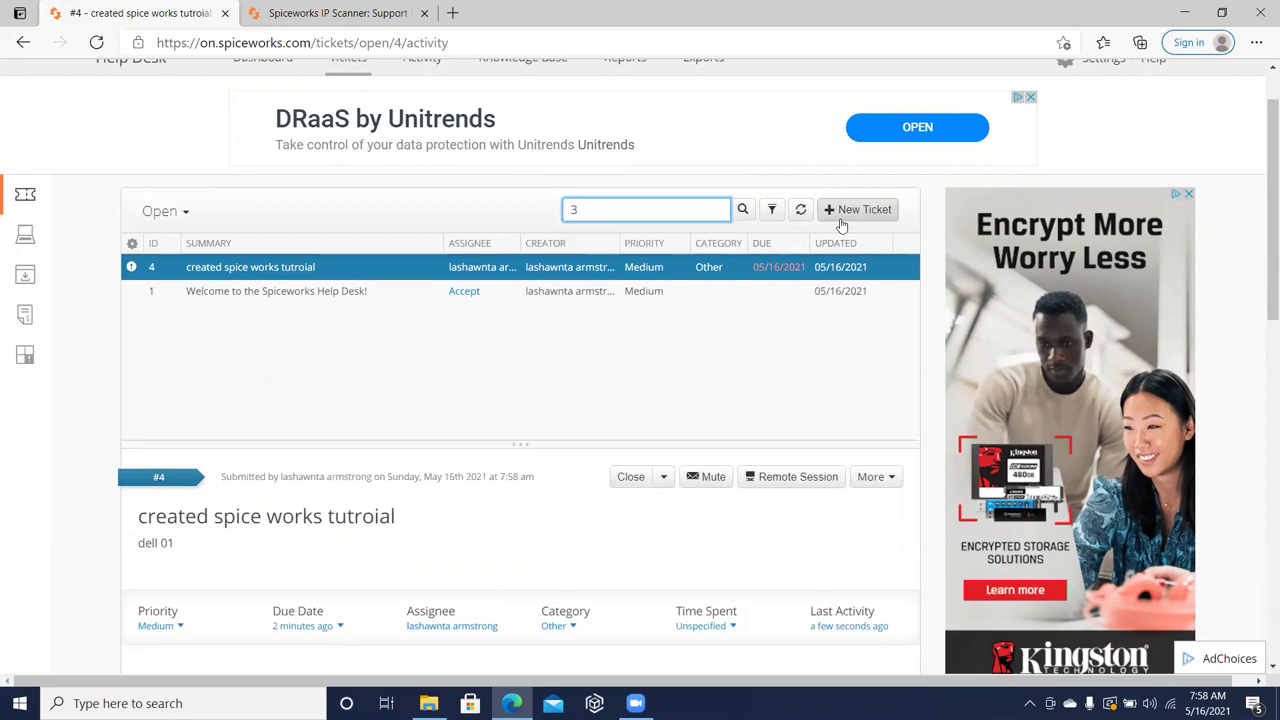
key("Return")
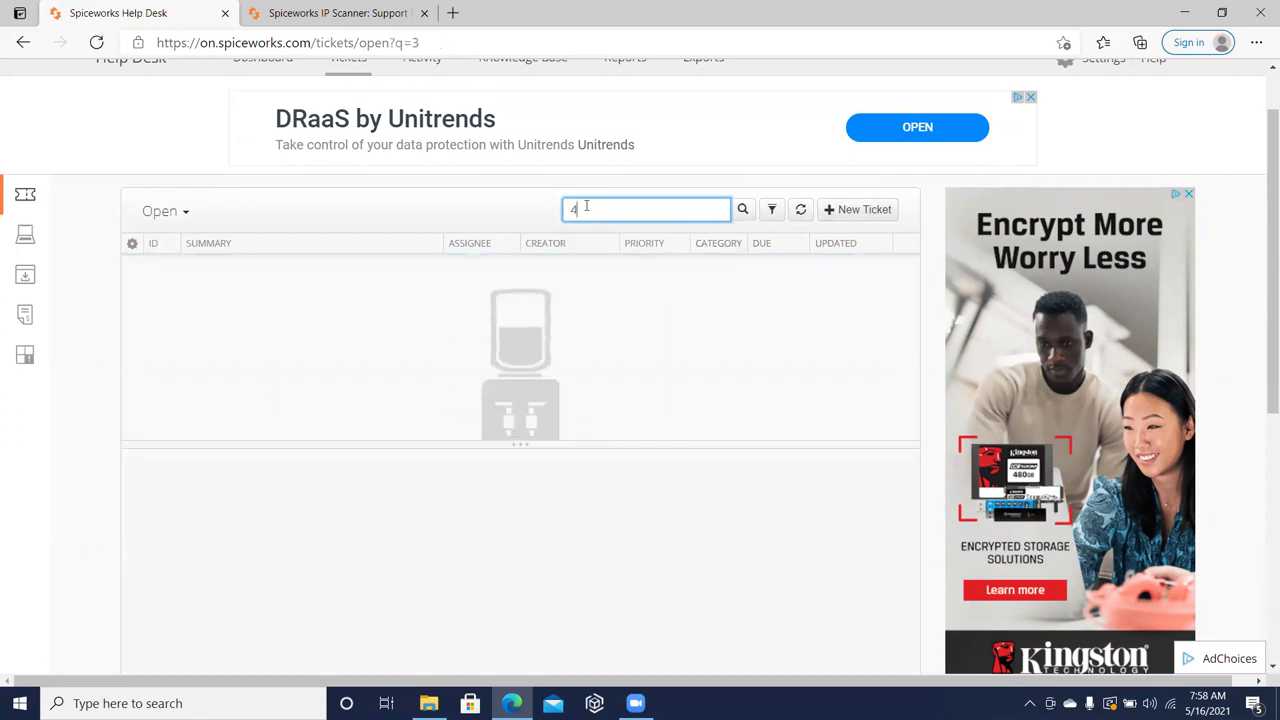
key("Return")
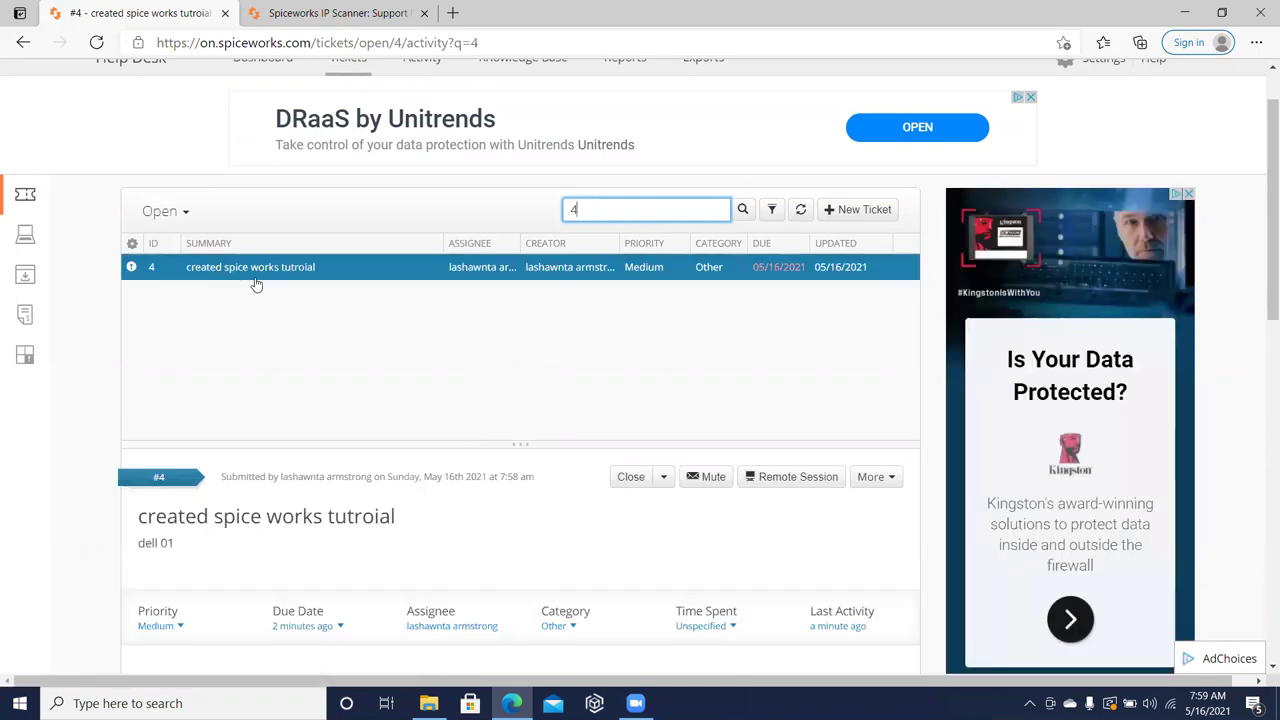
- Close ticket #4, "created spice works tutroial"
double_click(576, 278)
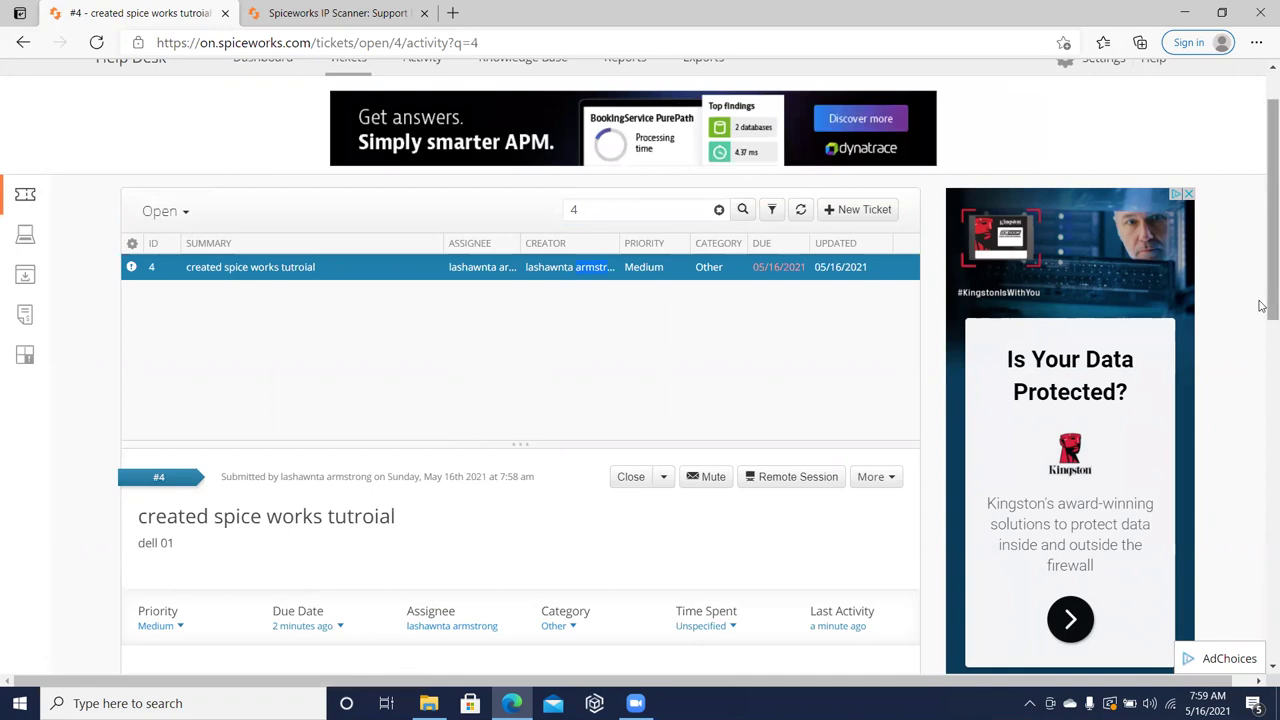
left_click_drag(1262, 252, 1261, 398)
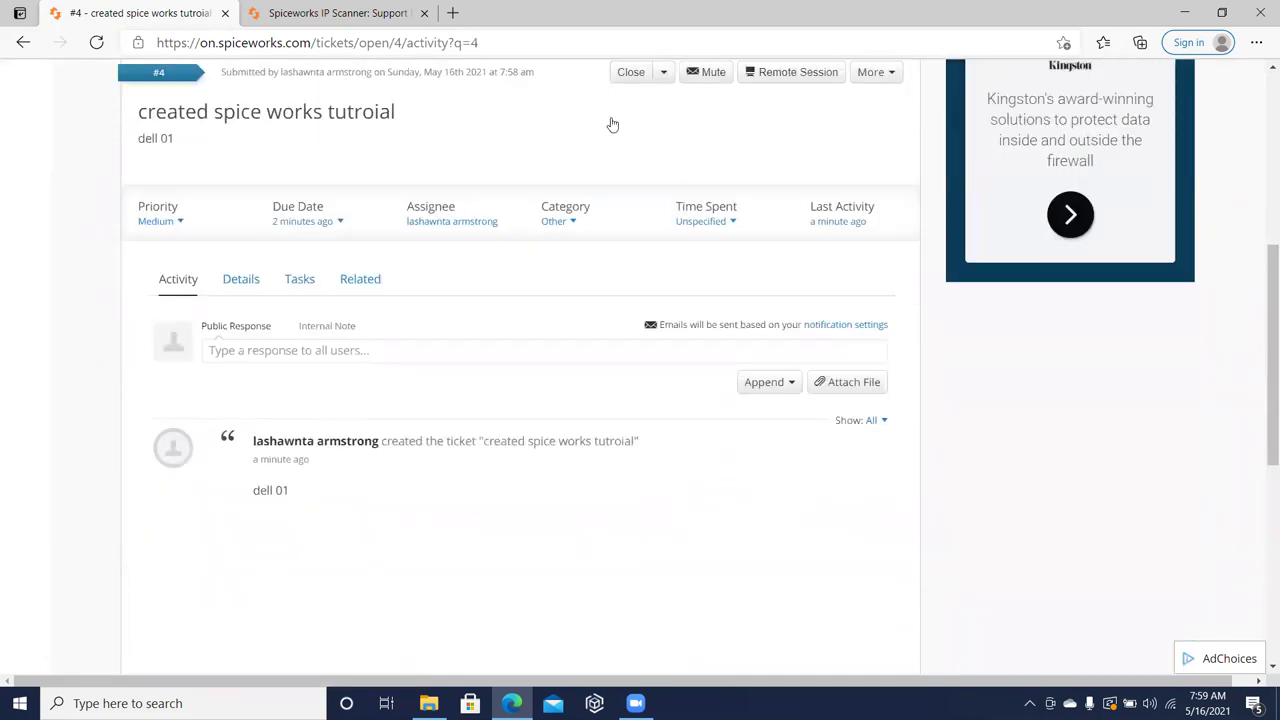
left_click(629, 70)
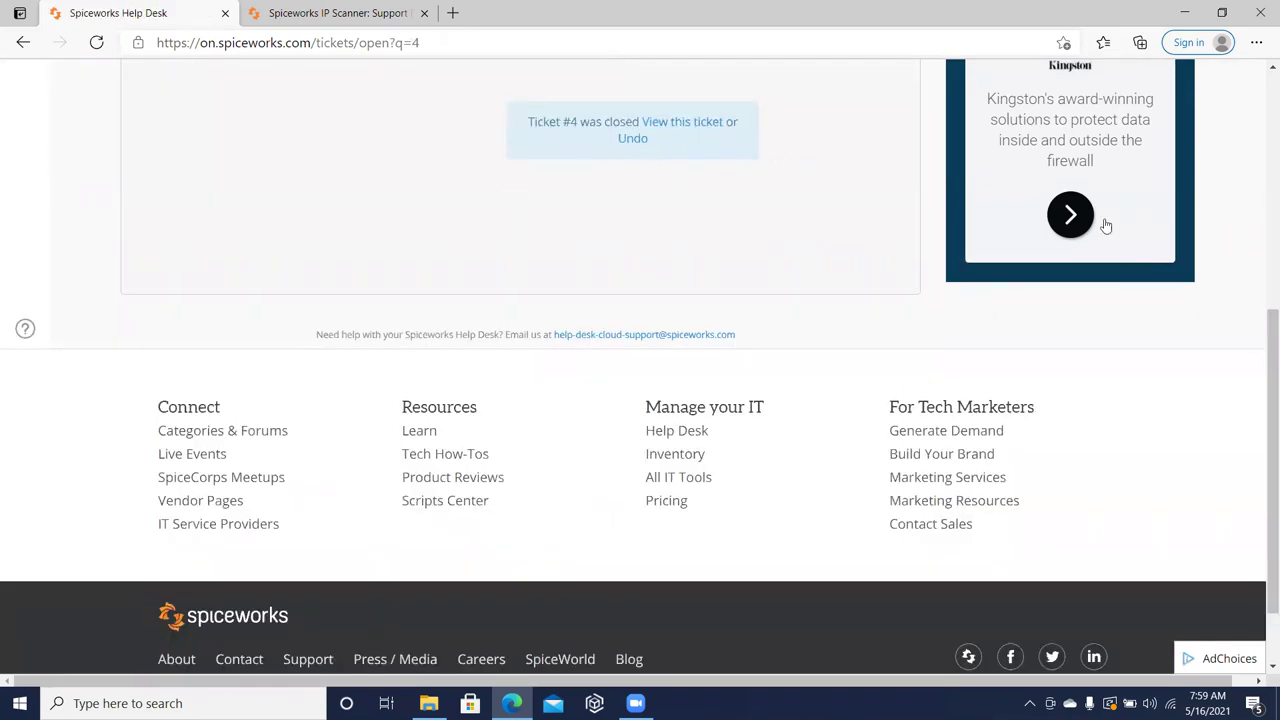
- Show the closed tickets to check for ticket #4, and return to the open ticket list
left_click_drag(1262, 357, 1237, 127)
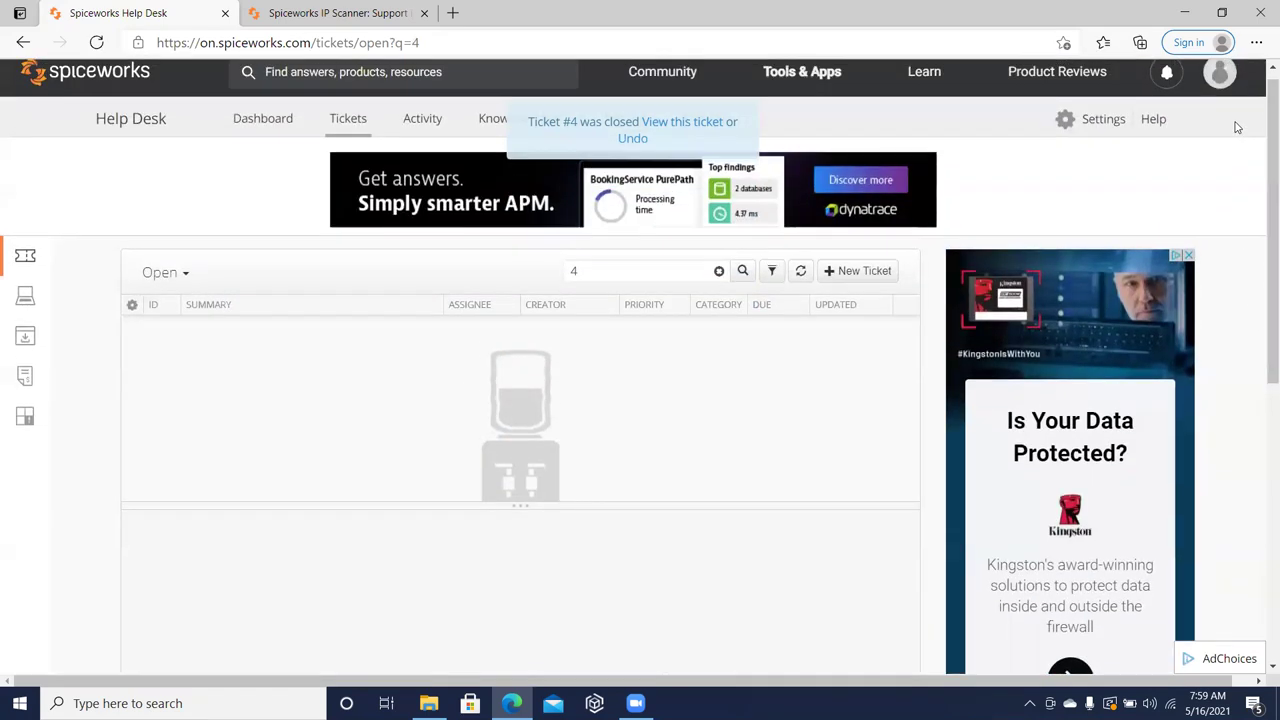
left_click(180, 278)
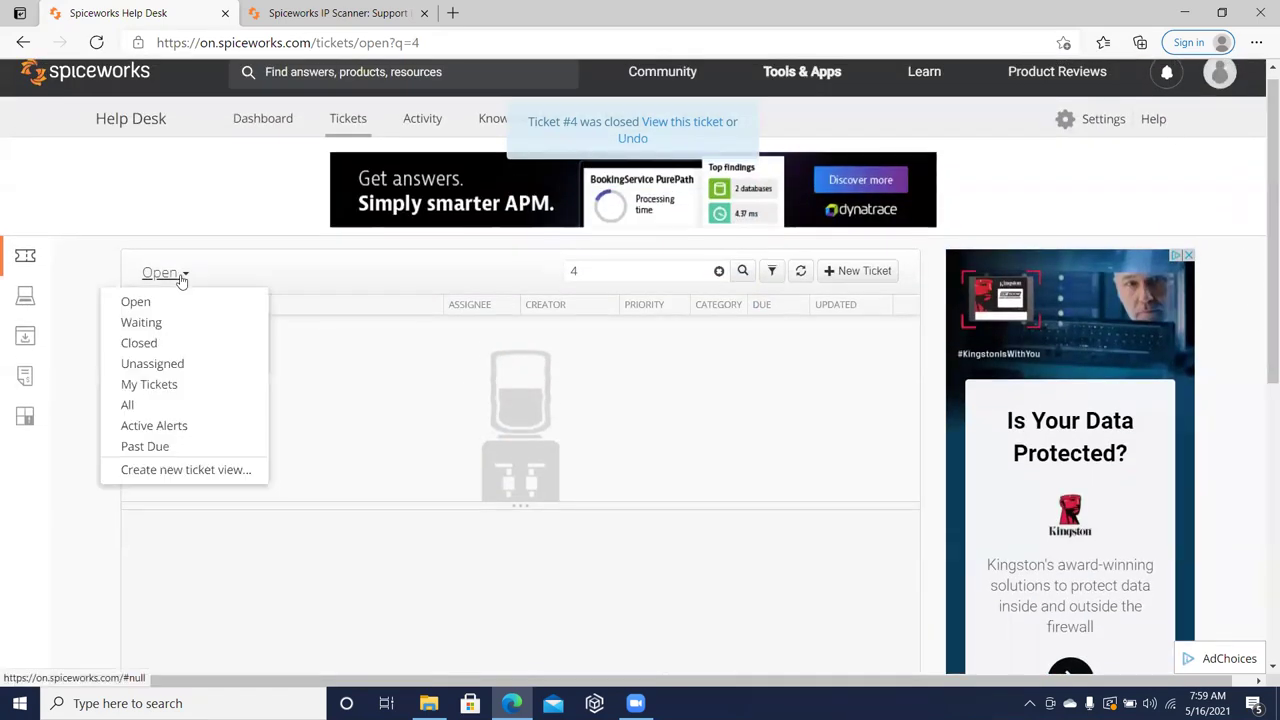
left_click(163, 343)
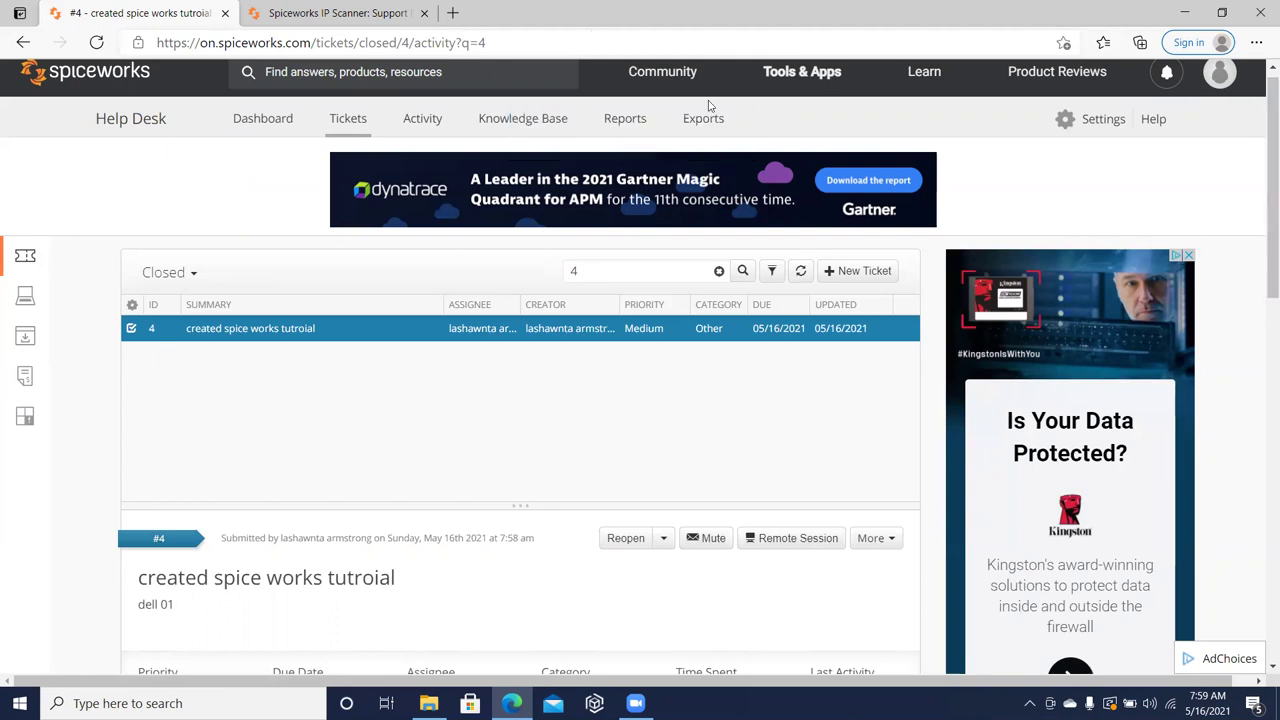
left_click(25, 258)
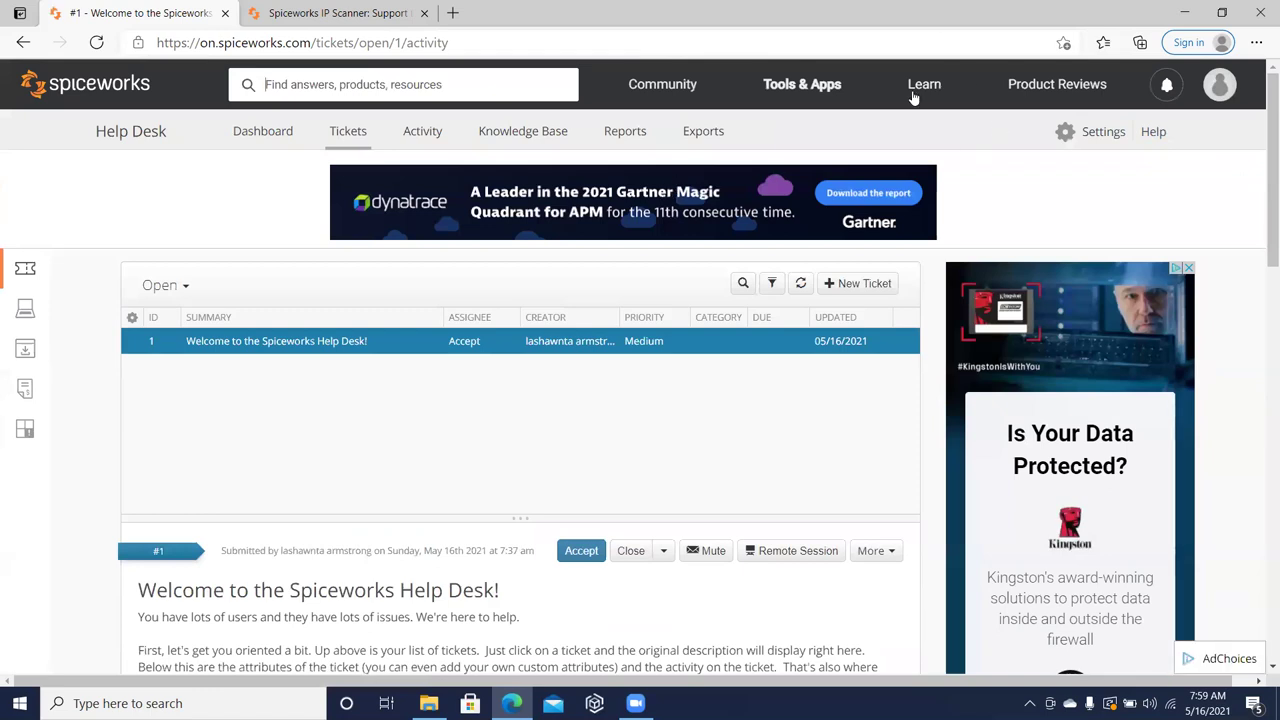
- Open the Connectivity Dashboard tool, start monitoring and create a new environment for it
mouse_move(920, 92)
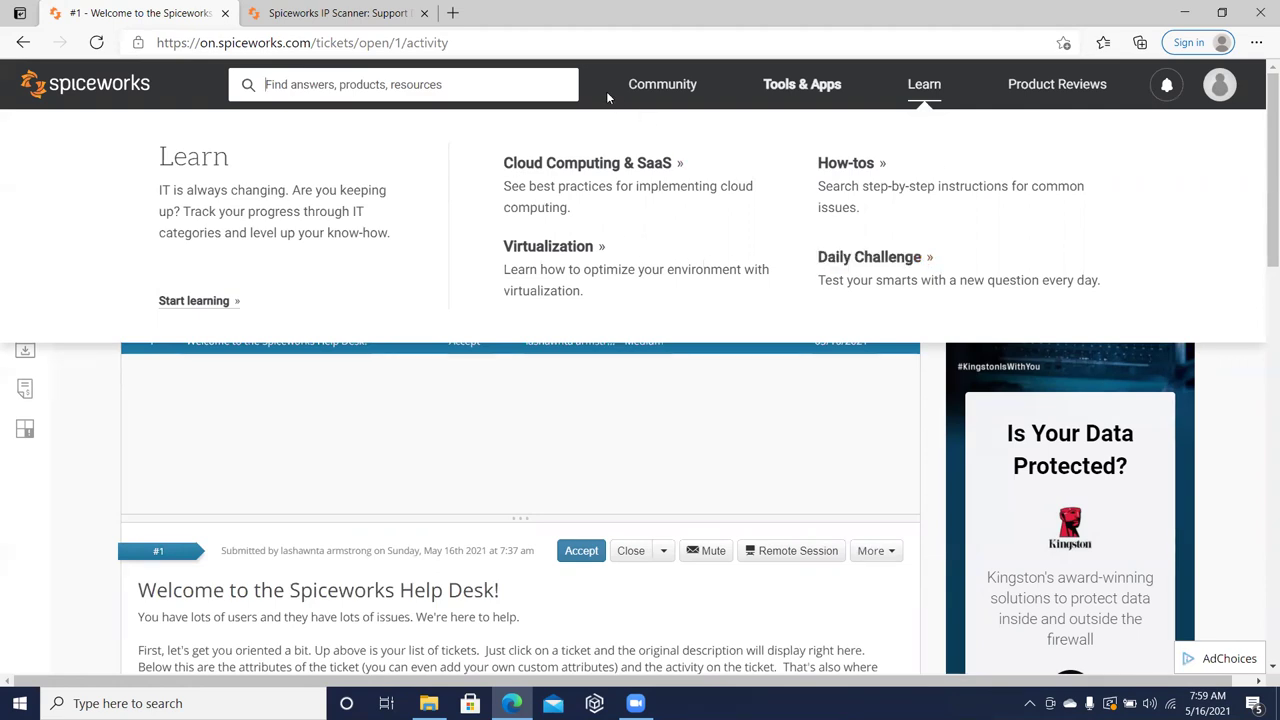
mouse_move(811, 90)
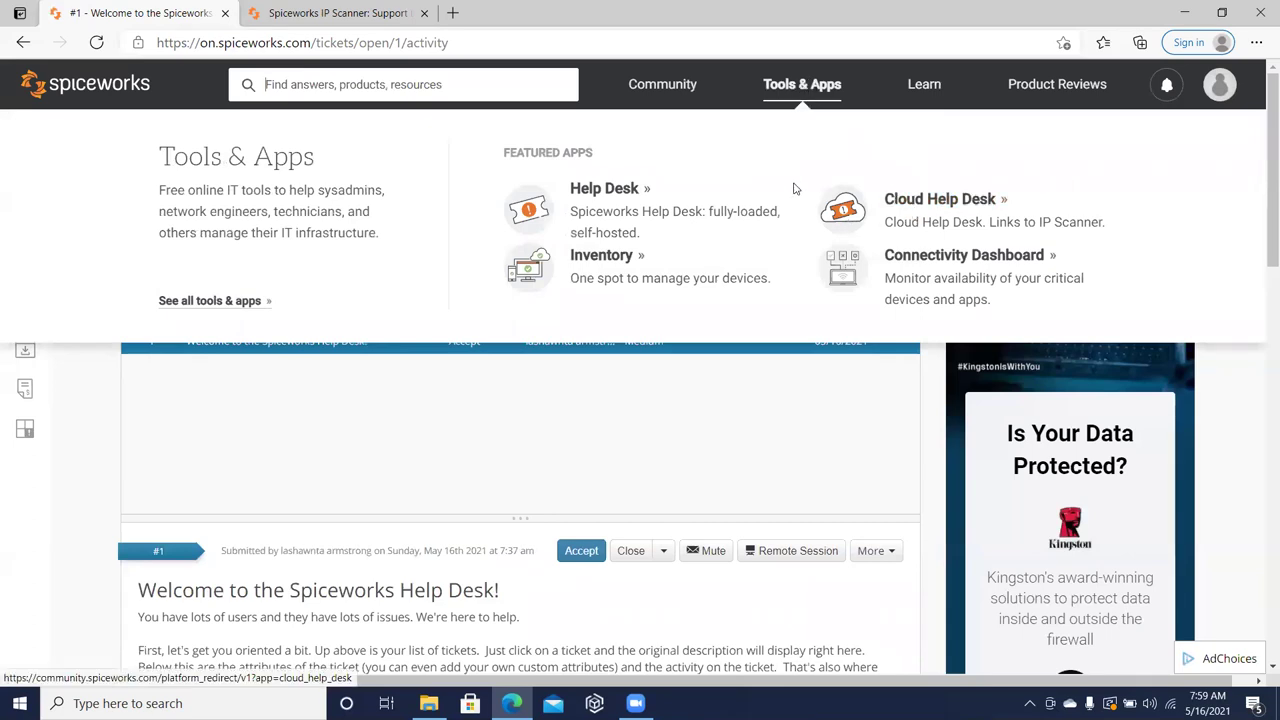
left_click(944, 252)
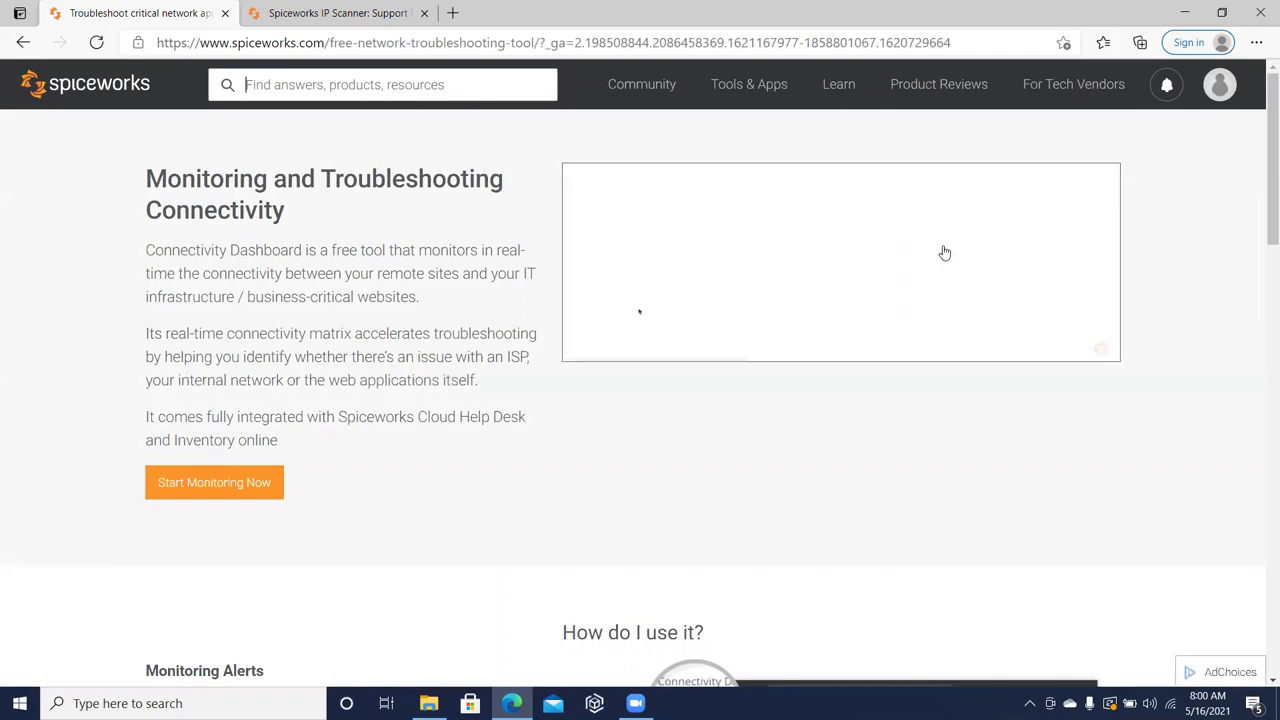
left_click(233, 478)
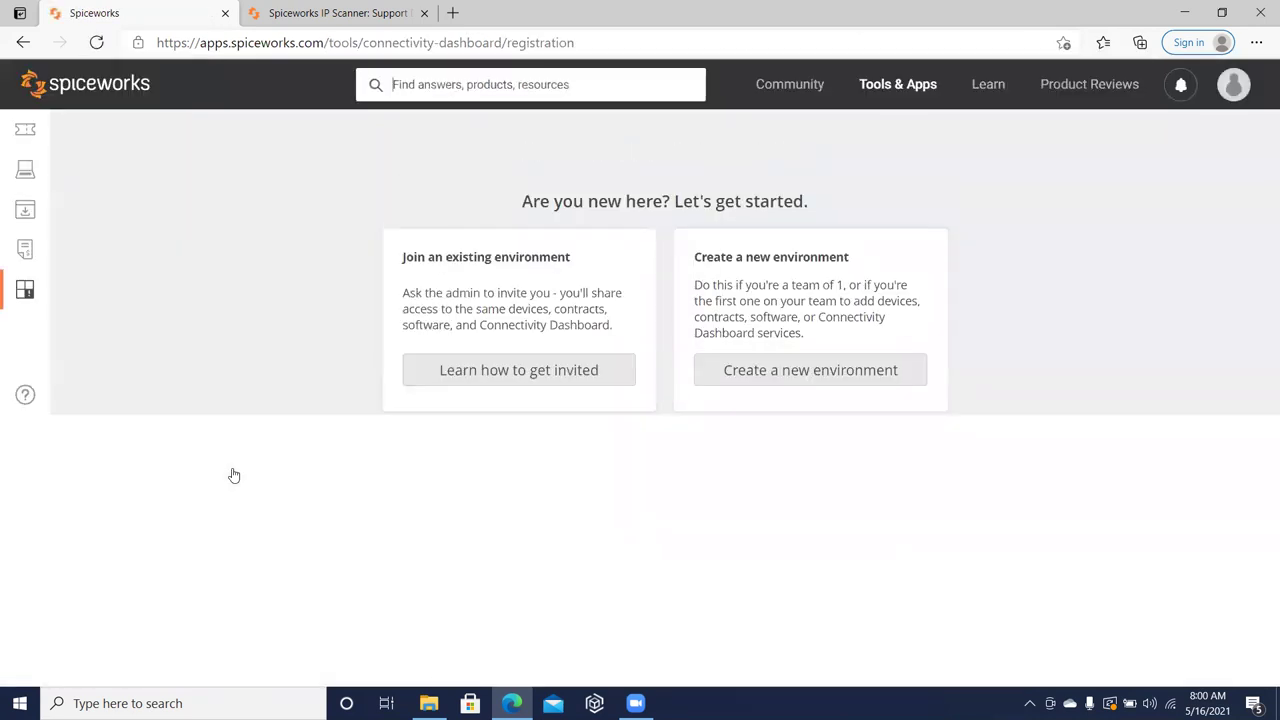
left_click(735, 378)
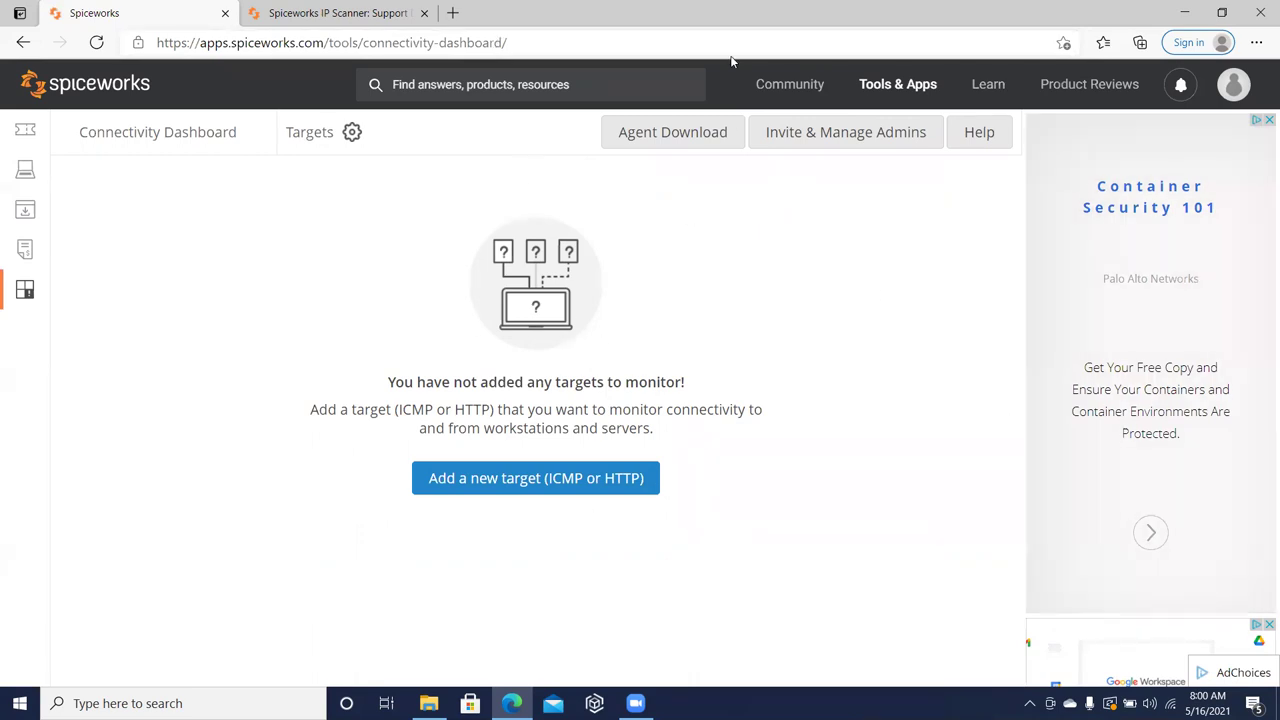
left_click(370, 15)
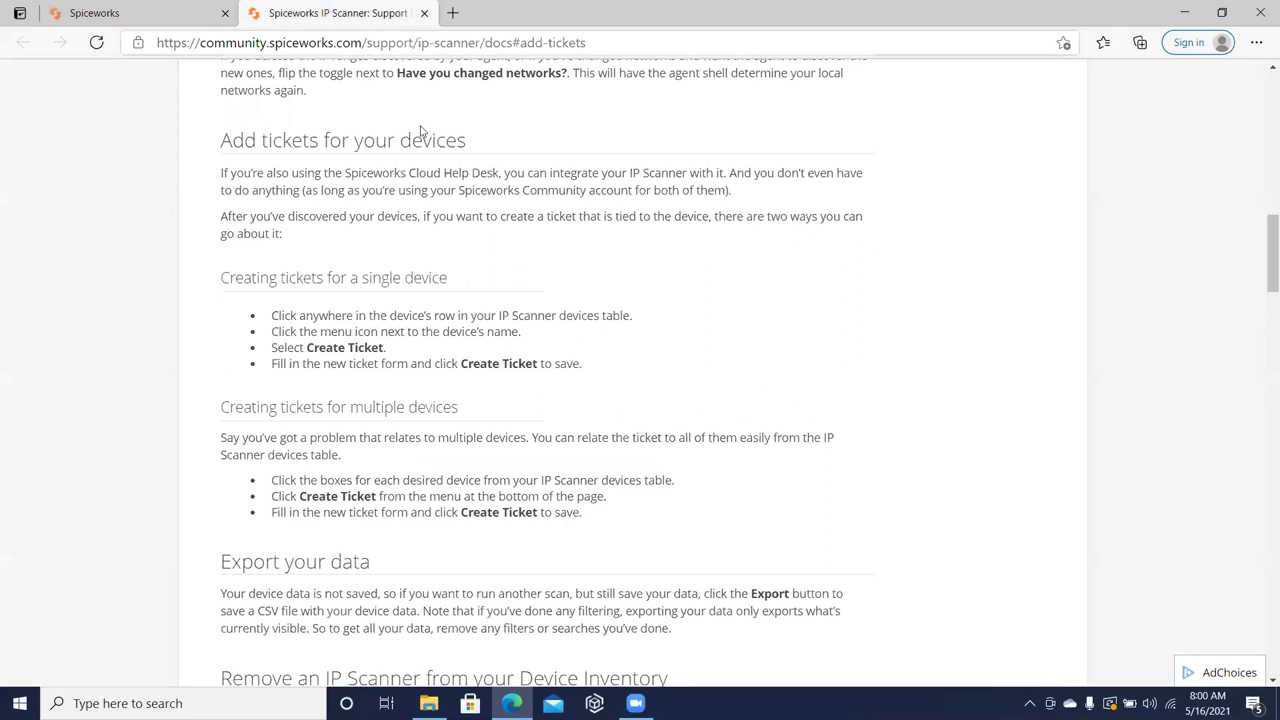
left_click(170, 8)
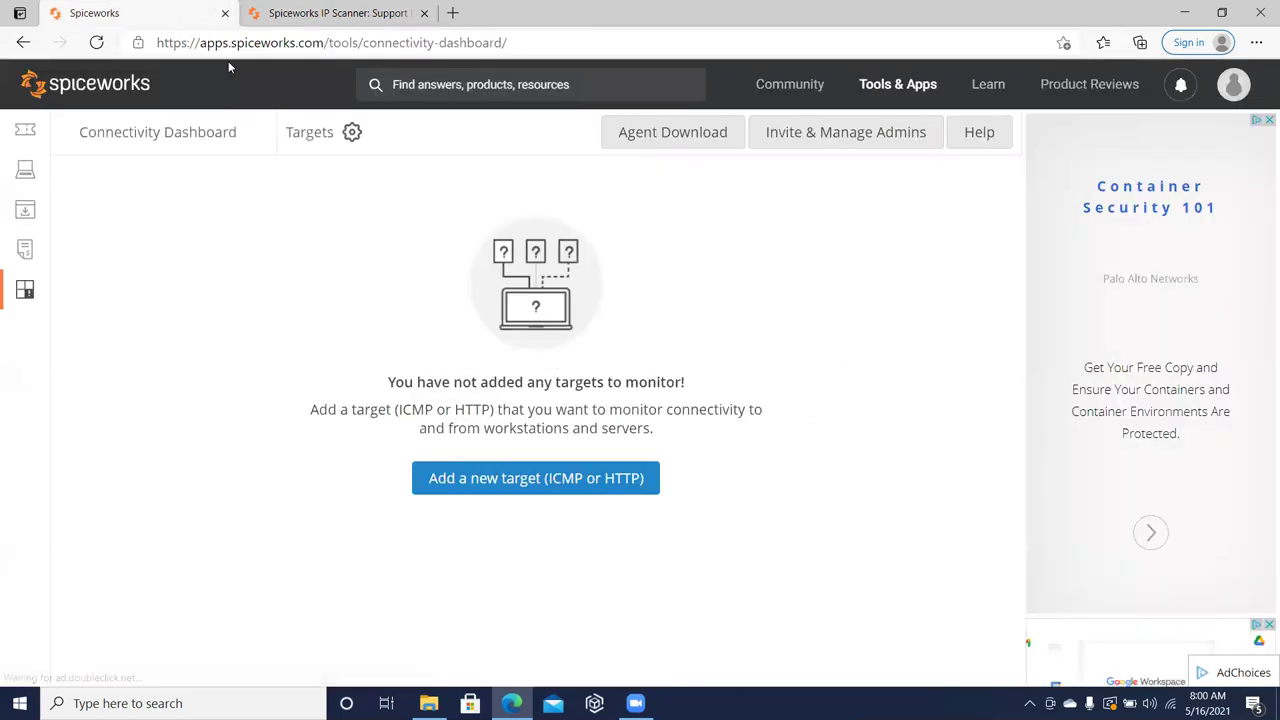